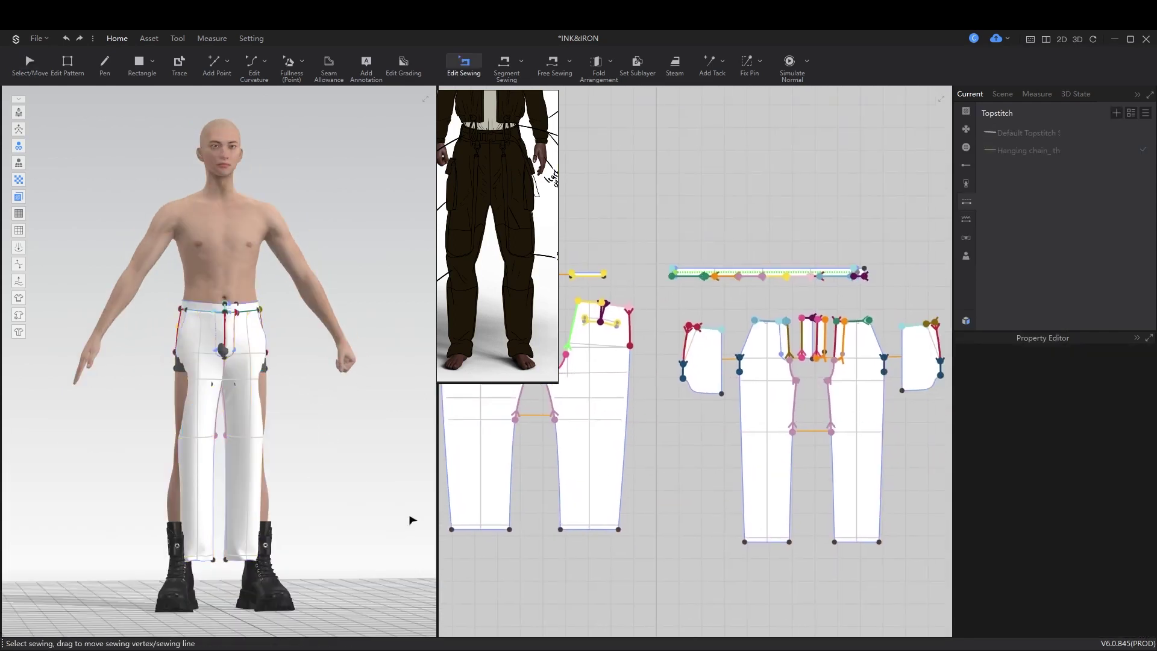
Step: Select all the pants pattern pieces and set their particle distance to 20 mm
key("a")
left_click(759, 422)
key("ctrl+a")
scroll(693, 422, "down", 5)
right_click(999, 151)
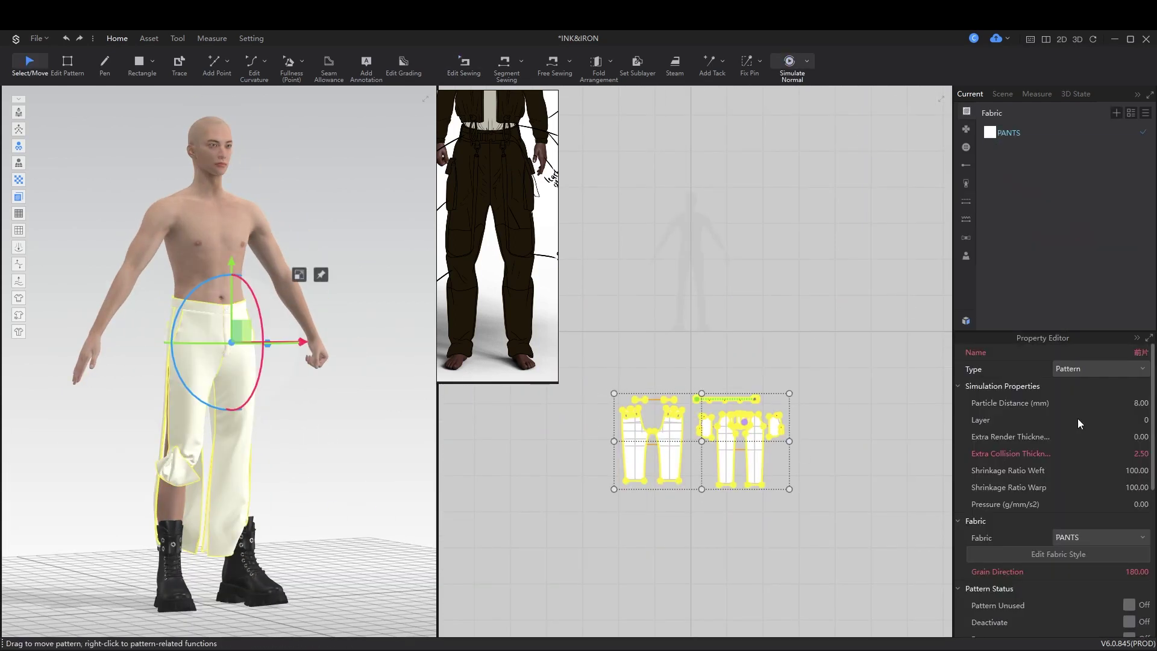
key("2")
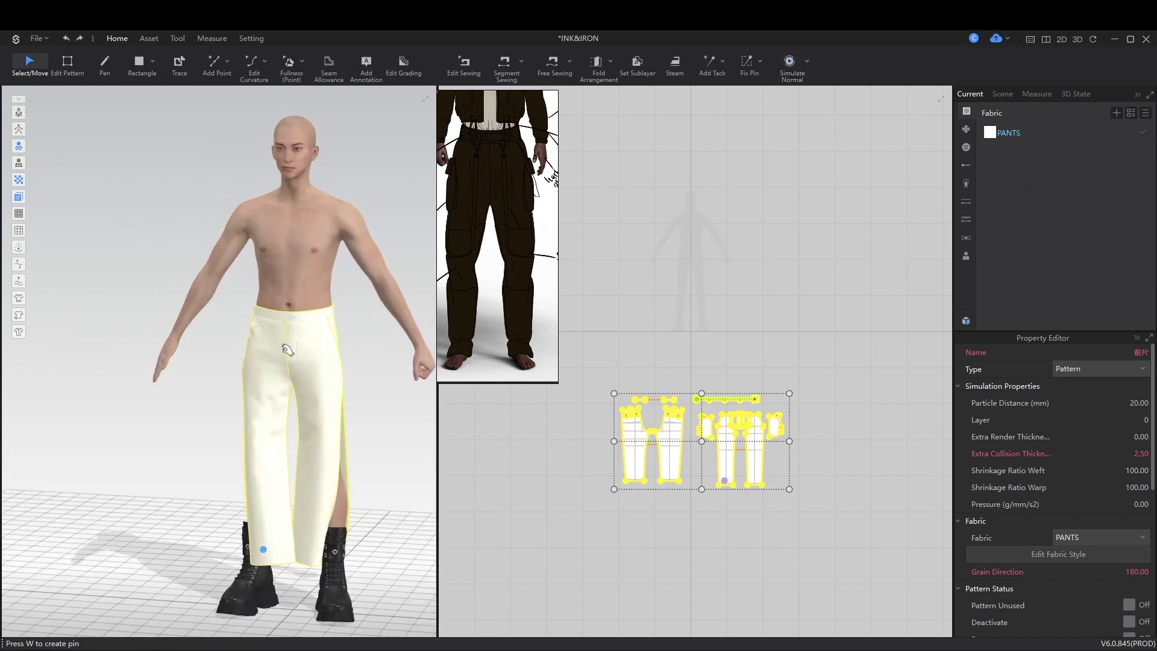
Step: Sew the outer side edges of the back leg panels to the matching front leg edges with Segment Sewing
scroll(235, 310, "up", 5)
right_click_drag(235, 310, 250, 508)
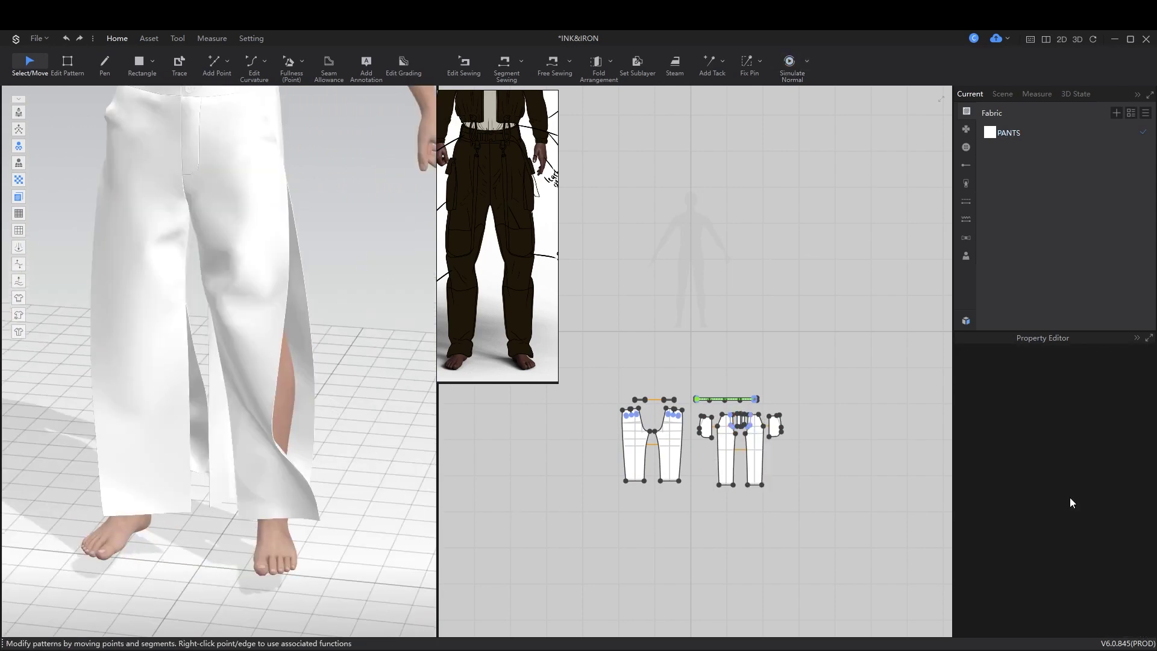
key("m")
scroll(657, 446, "up", 5)
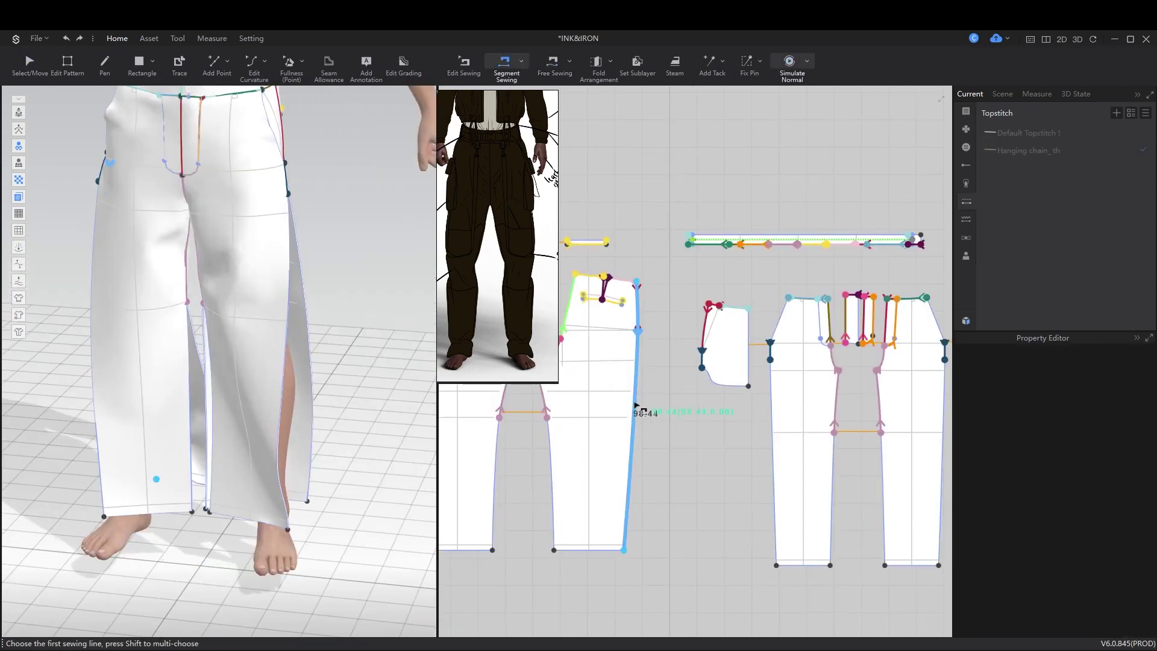
left_click(772, 422)
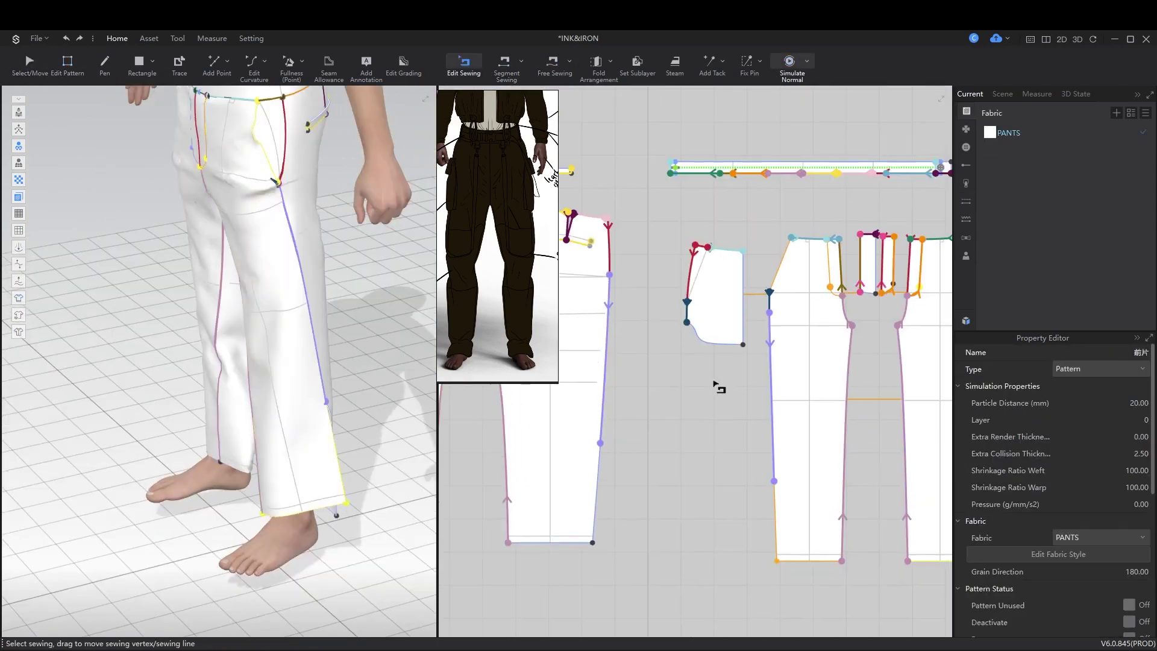
Step: Adjust the side seam's sewing points on the front and back leg panels so the seam runs down to the hem
scroll(718, 388, "up", 3)
left_click_drag(818, 320, 821, 309)
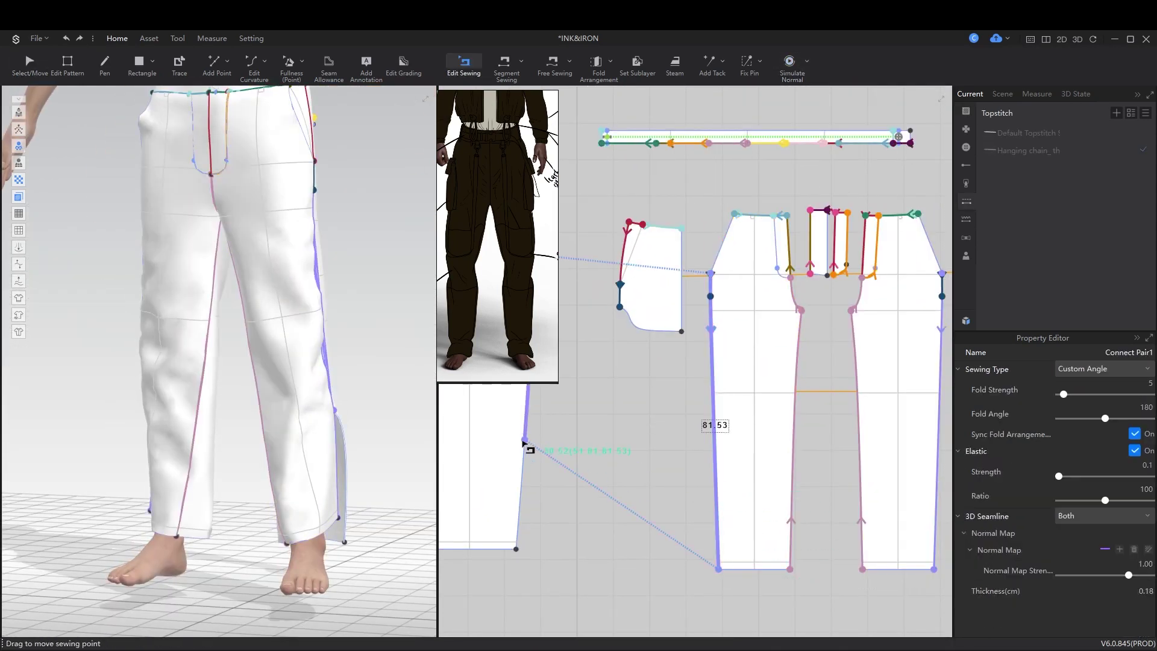
left_click(326, 527)
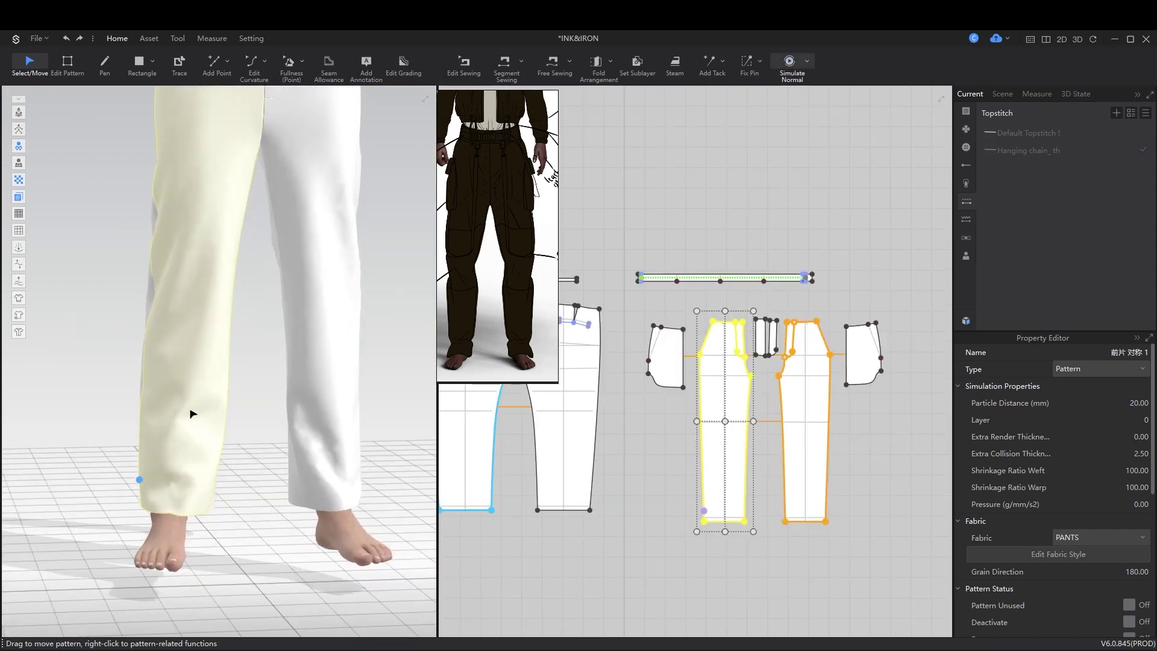
scroll(695, 444, "up", 3)
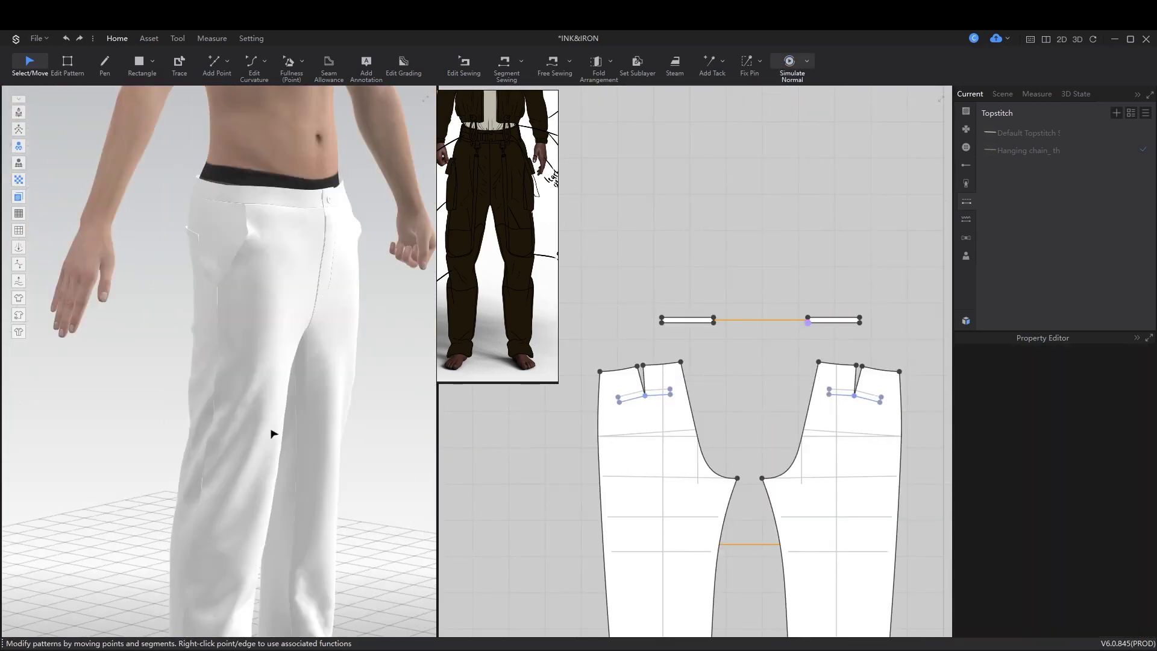
Step: Try to place a circumference tape around the avatar's lower leg
key("2")
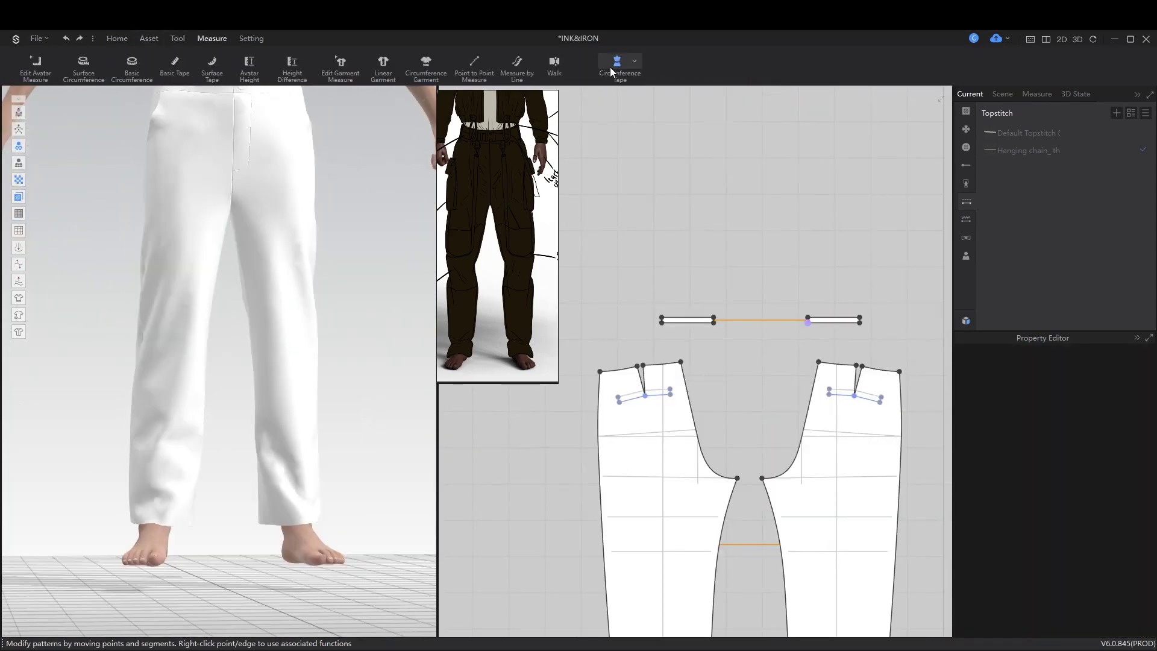
scroll(117, 537, "up", 5)
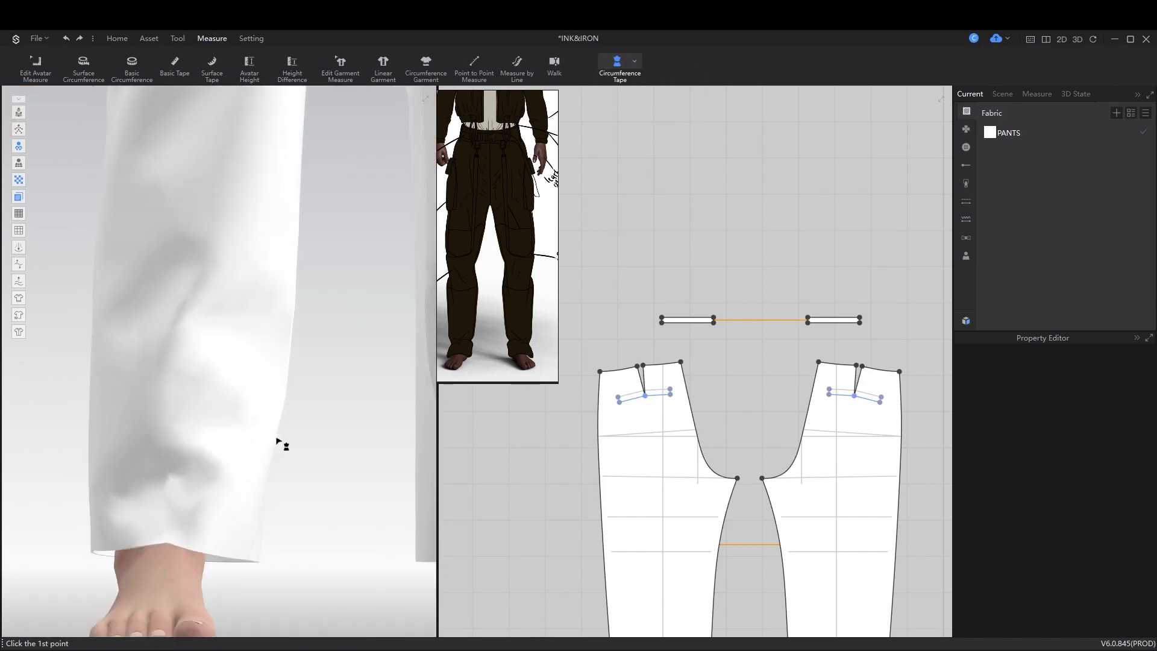
left_click_drag(1145, 562, 1051, 562)
left_click(635, 61)
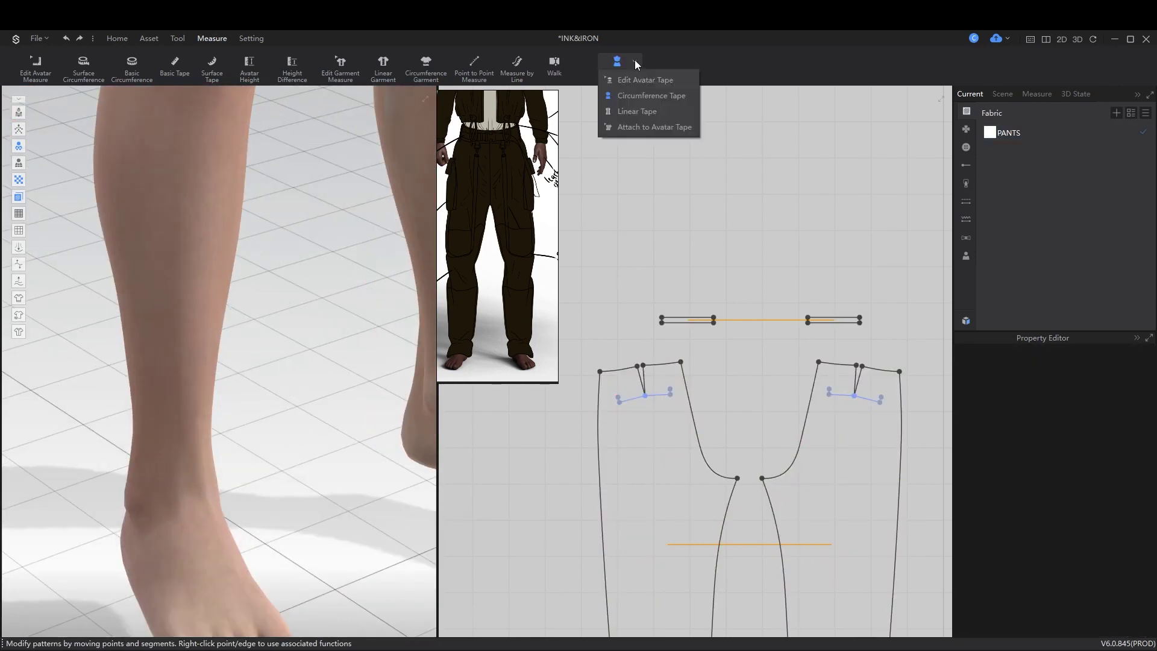
right_click_drag(173, 358, 432, 187)
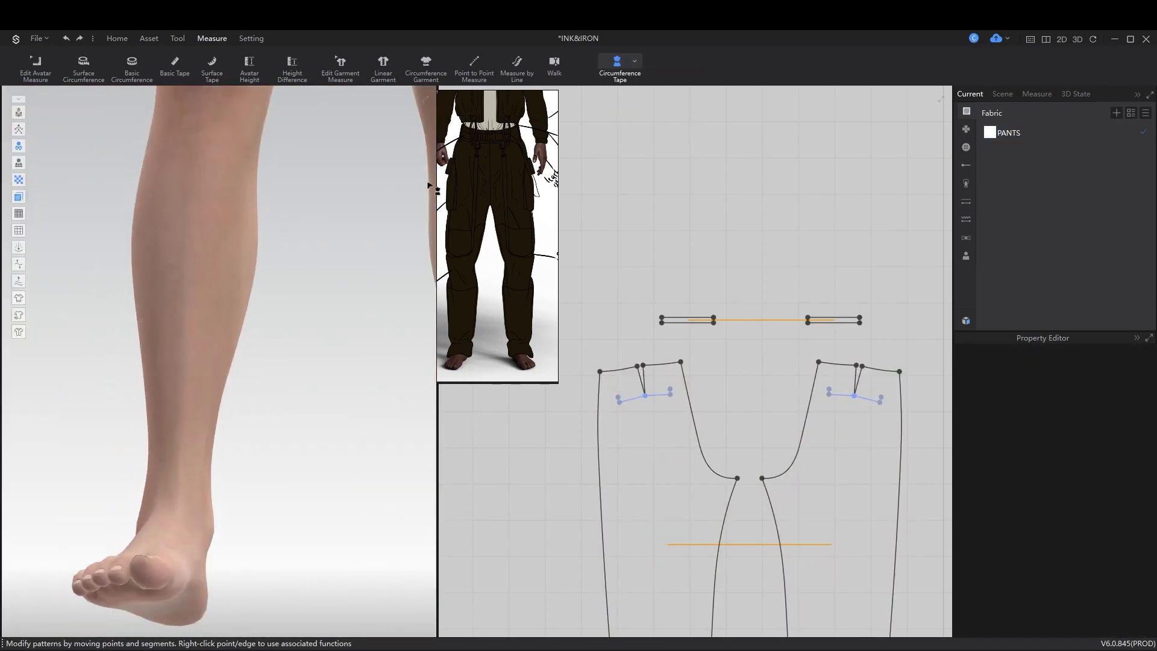
Step: Measure the surface circumference of the avatar's right lower leg above the ankle
left_click(95, 70)
left_click(188, 367)
left_click(213, 400)
right_click_drag(256, 432, 291, 310)
left_click(261, 402)
scroll(207, 457, "down", 3)
scroll(189, 450, "up", 5)
scroll(257, 384, "up", 3)
left_click(253, 348)
scroll(233, 380, "down", 3)
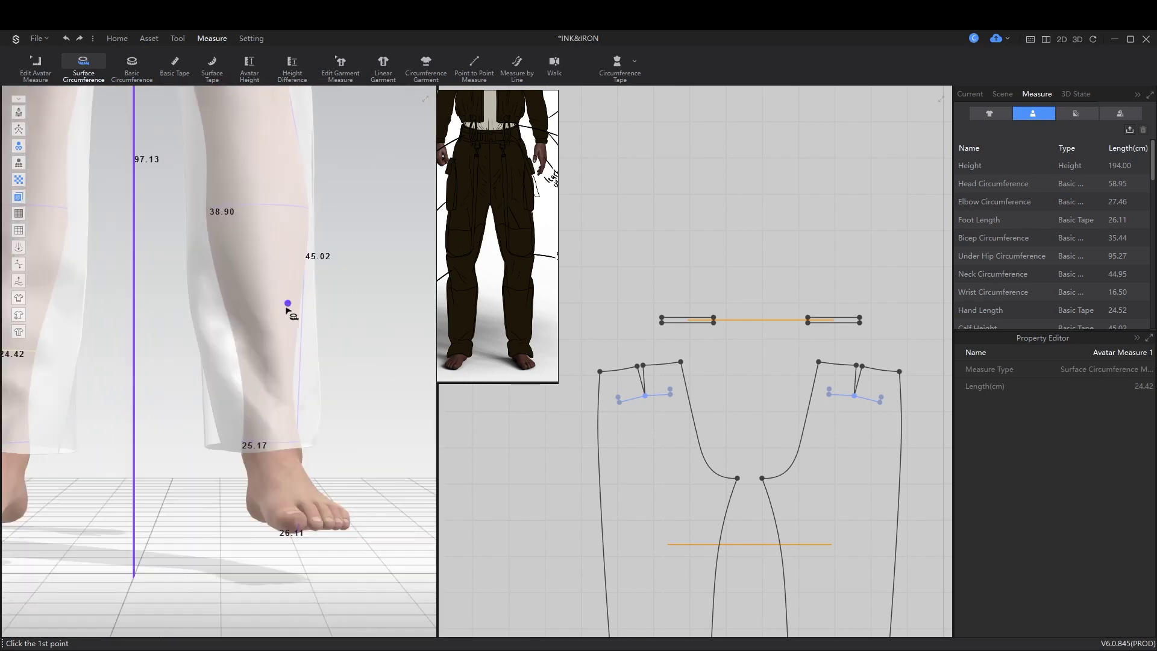
Step: Measure the surface circumference of the avatar's left lower leg above the ankle
scroll(214, 392, "up", 4)
left_click(373, 389)
left_click(412, 389)
left_click(422, 392)
scroll(422, 391, "down", 2)
left_click(634, 61)
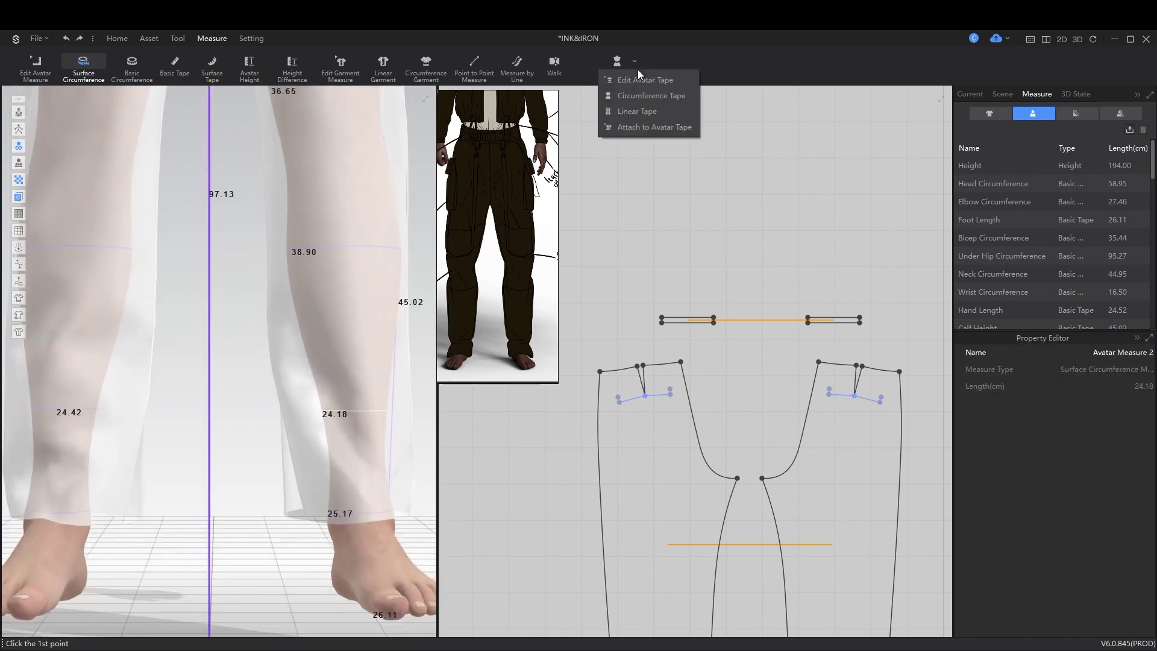
left_click(635, 61)
left_click(630, 78)
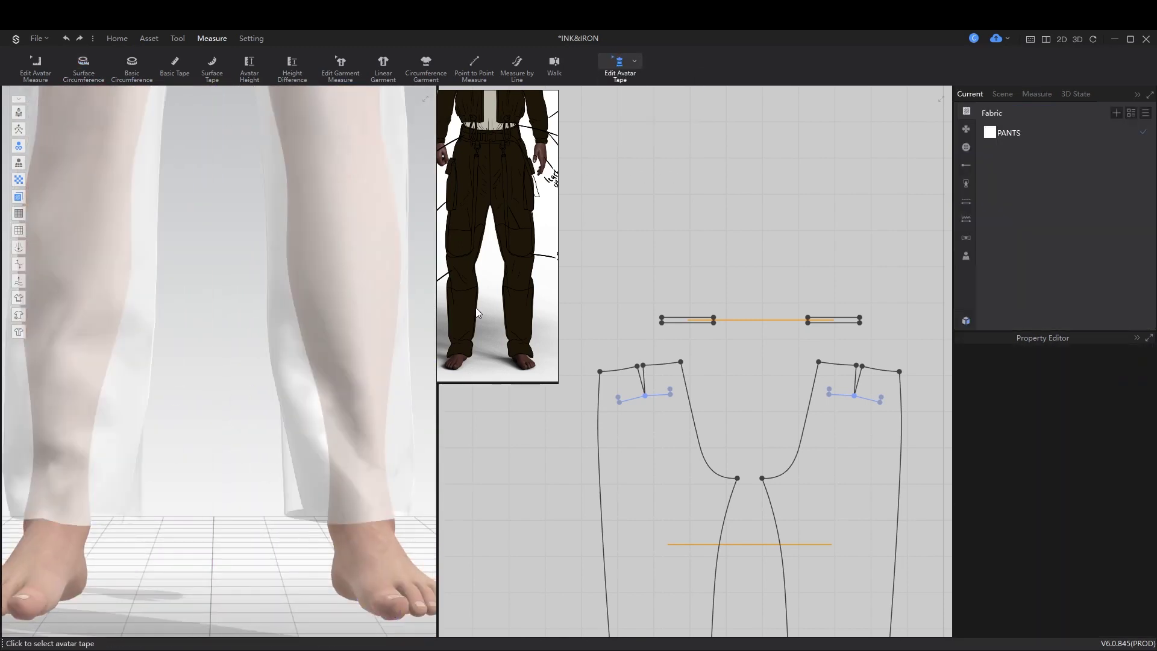
scroll(385, 419, "up", 3)
key("q")
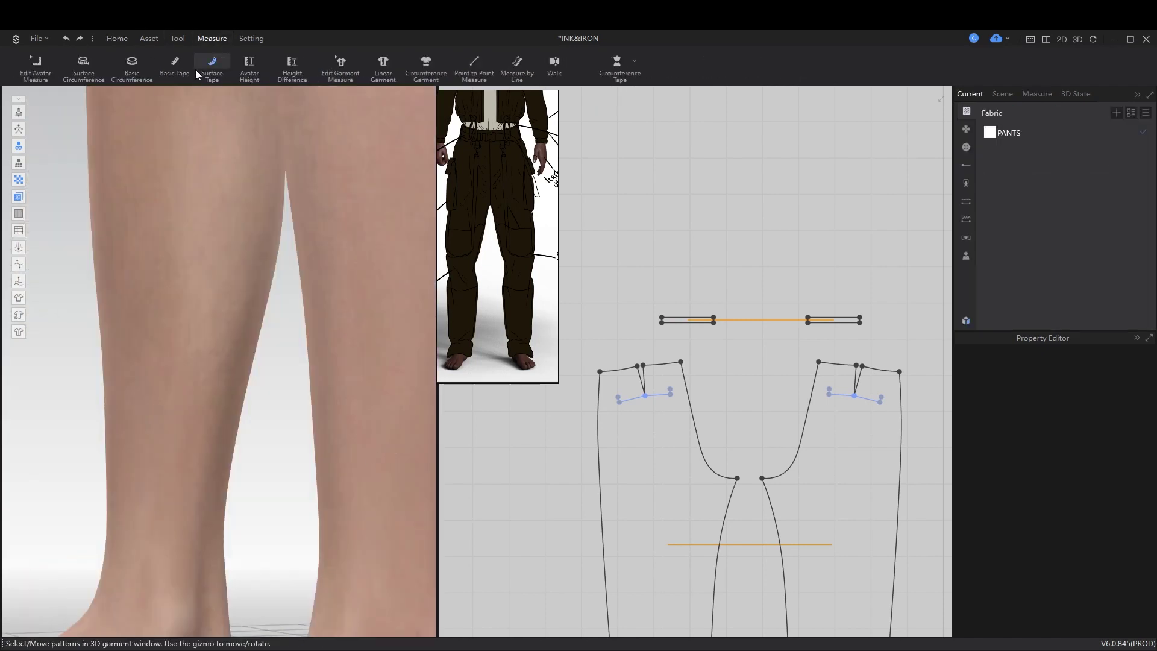
left_click(196, 68)
left_click(617, 61)
scroll(217, 362, "down", 4)
Step: Turn on elastic for the trouser hem edges with strength 18.7 and ratio 47, and simulate the legs
left_click(117, 38)
scroll(671, 422, "up", 3)
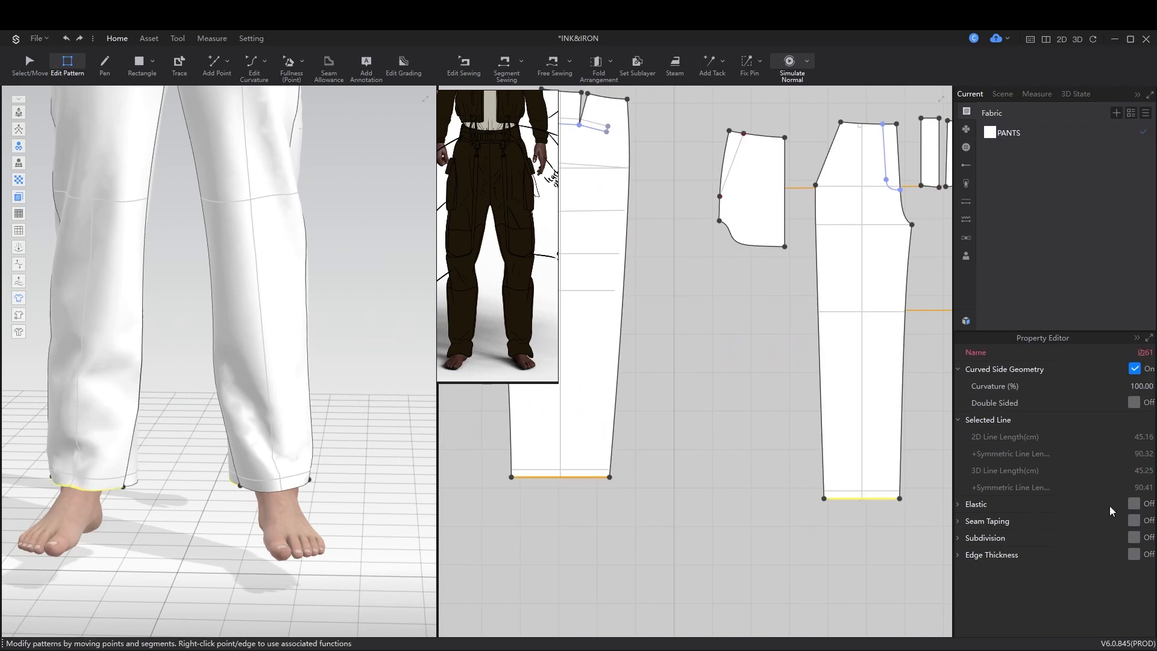
left_click(1134, 503)
scroll(852, 480, "down", 3)
key("z")
left_click(284, 421)
middle_click_drag(654, 541, 573, 509)
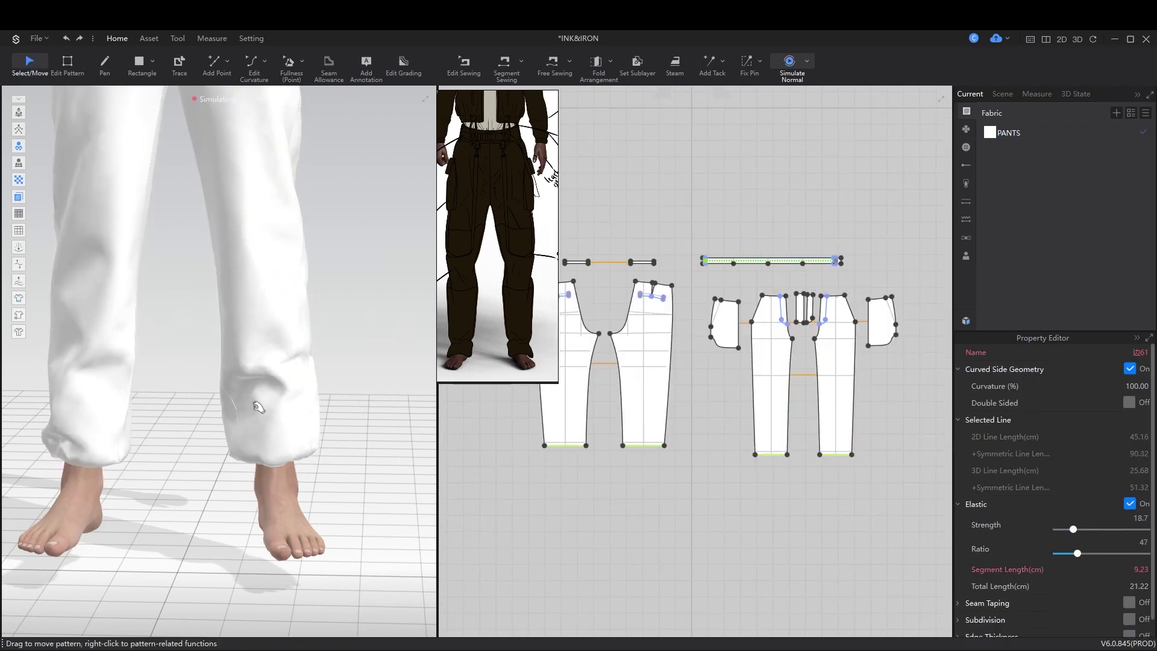
Step: Tighten the hem elastic to strength 55.4 and ratio 1 while the pants are simulating
key("z")
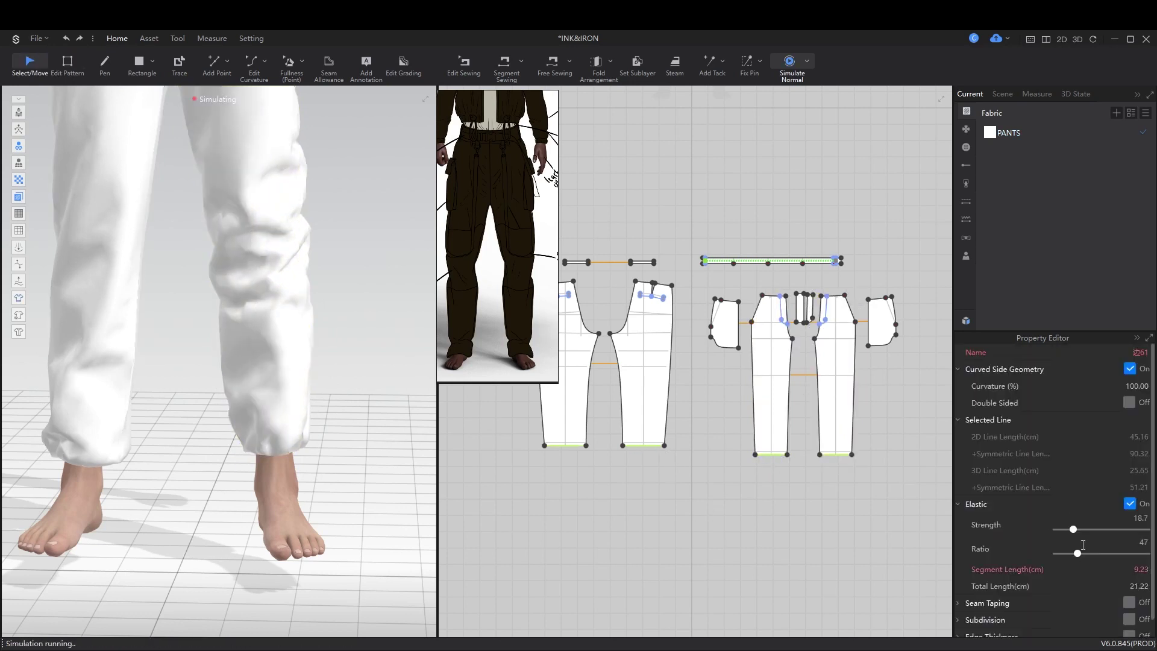
right_click_drag(431, 422, 361, 458)
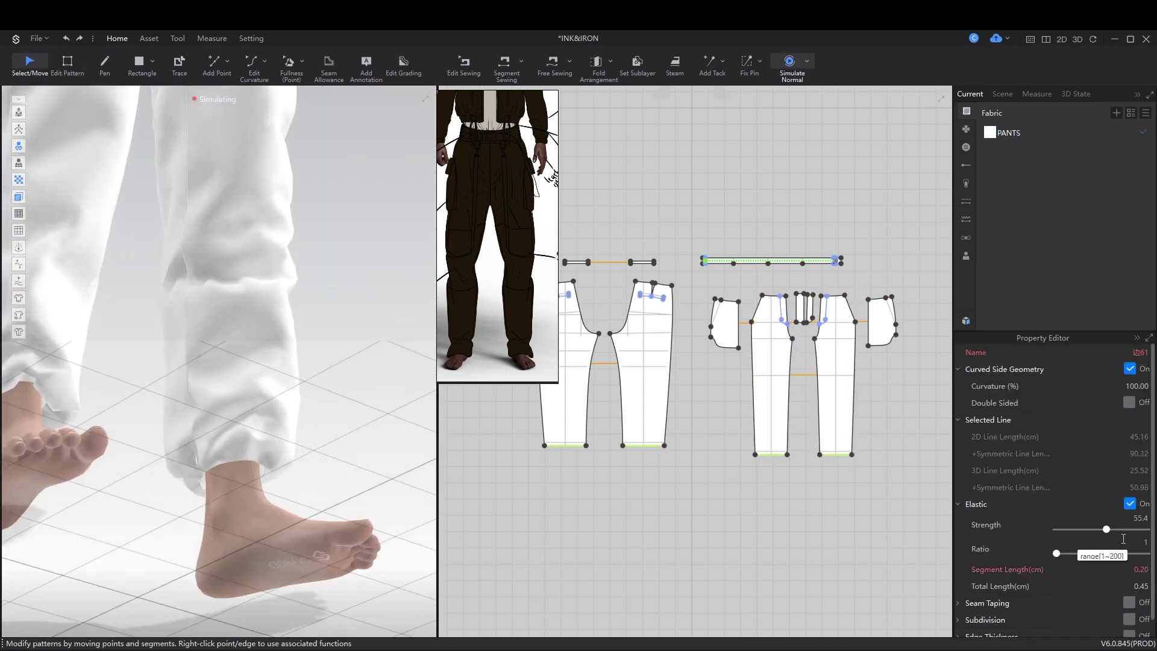
Step: Place a circumference tape around the avatar's left lower leg just below the gathered trouser hem
left_click(241, 271)
right_click_drag(241, 271, 309, 98)
left_click(247, 298)
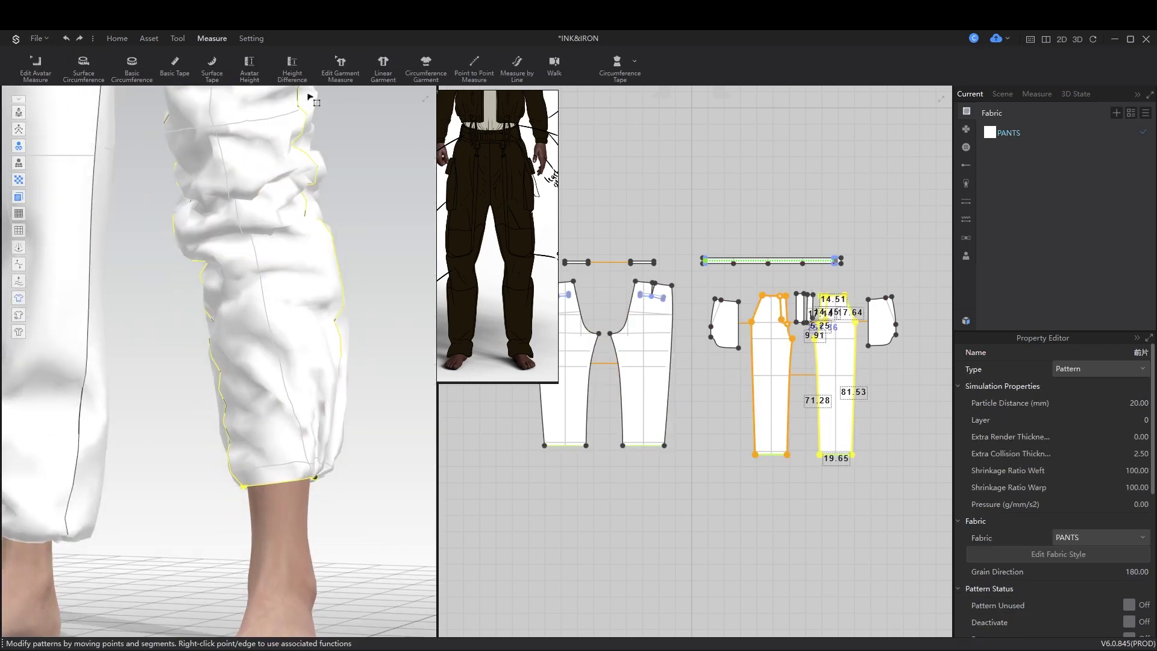
left_click(607, 80)
right_click_drag(227, 328, 335, 343)
left_click(365, 337)
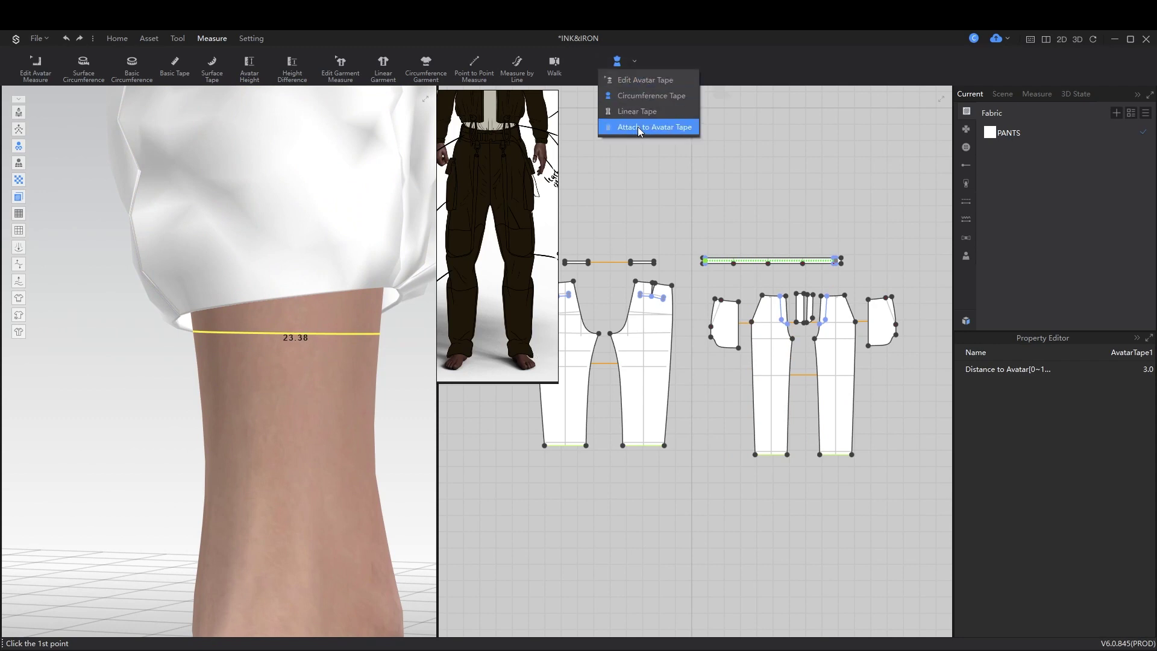
Step: Attach the left trouser hem to the avatar tape on that leg
left_click(640, 128)
right_click_drag(167, 377, 221, 431)
scroll(220, 430, "up", 2)
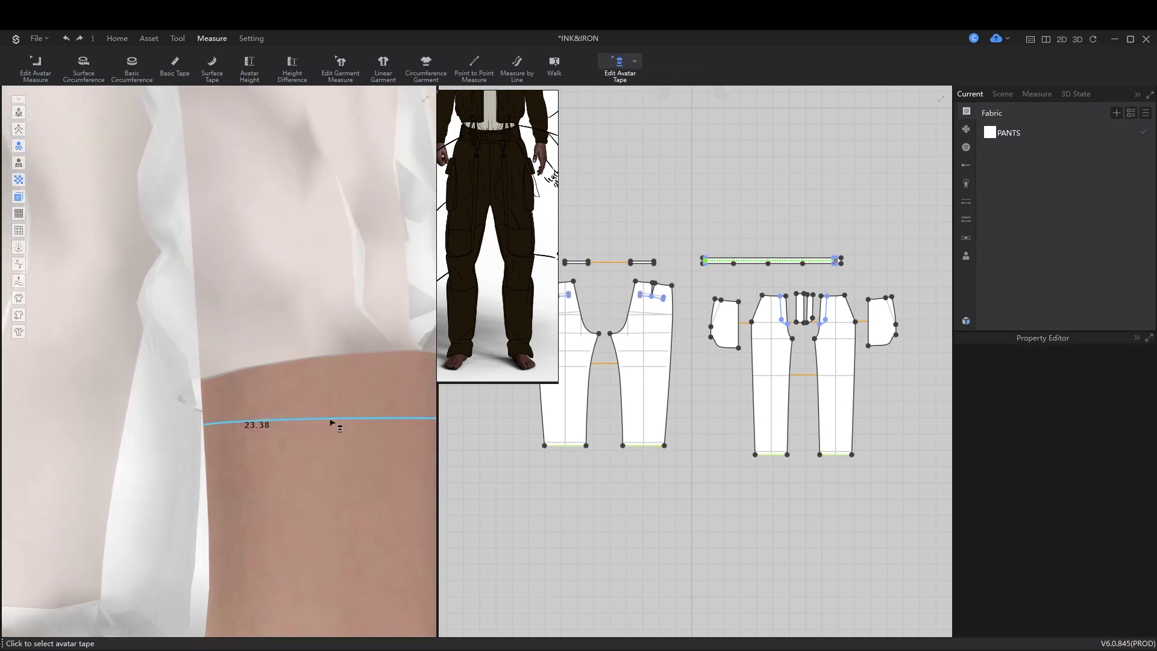
scroll(332, 423, "down", 3)
left_click(370, 434)
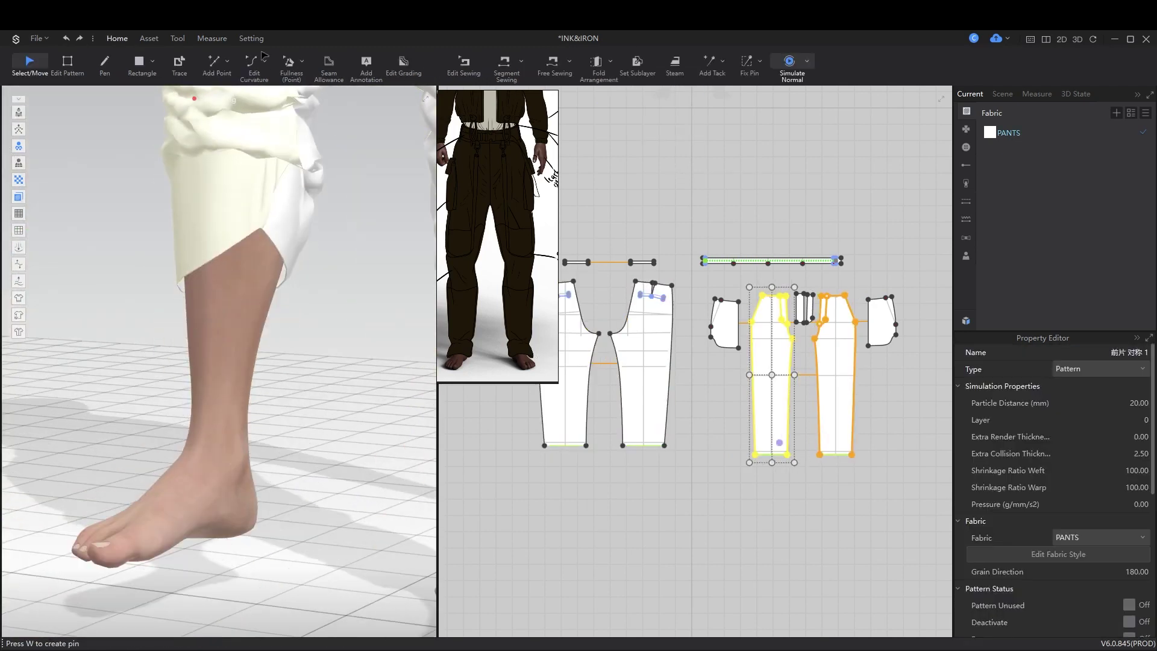
Step: Place a circumference tape around the avatar's right lower leg and attach the right trouser hem to it
left_click(213, 38)
left_click(616, 64)
left_click(156, 406)
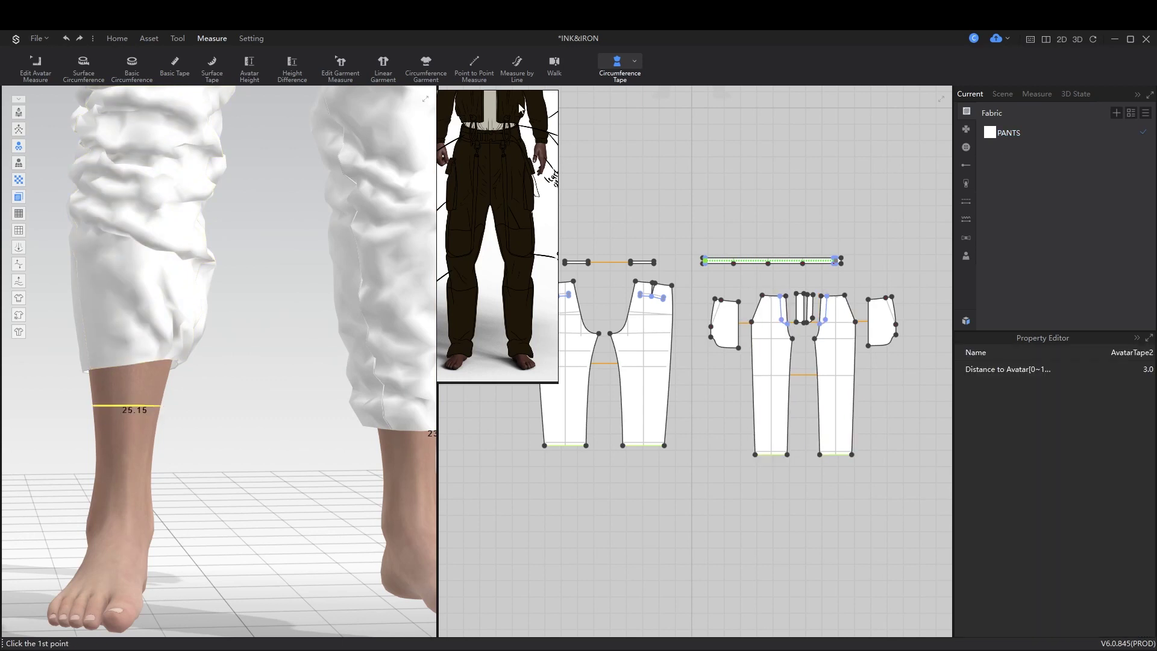
left_click(635, 60)
left_click(639, 128)
left_click(771, 374)
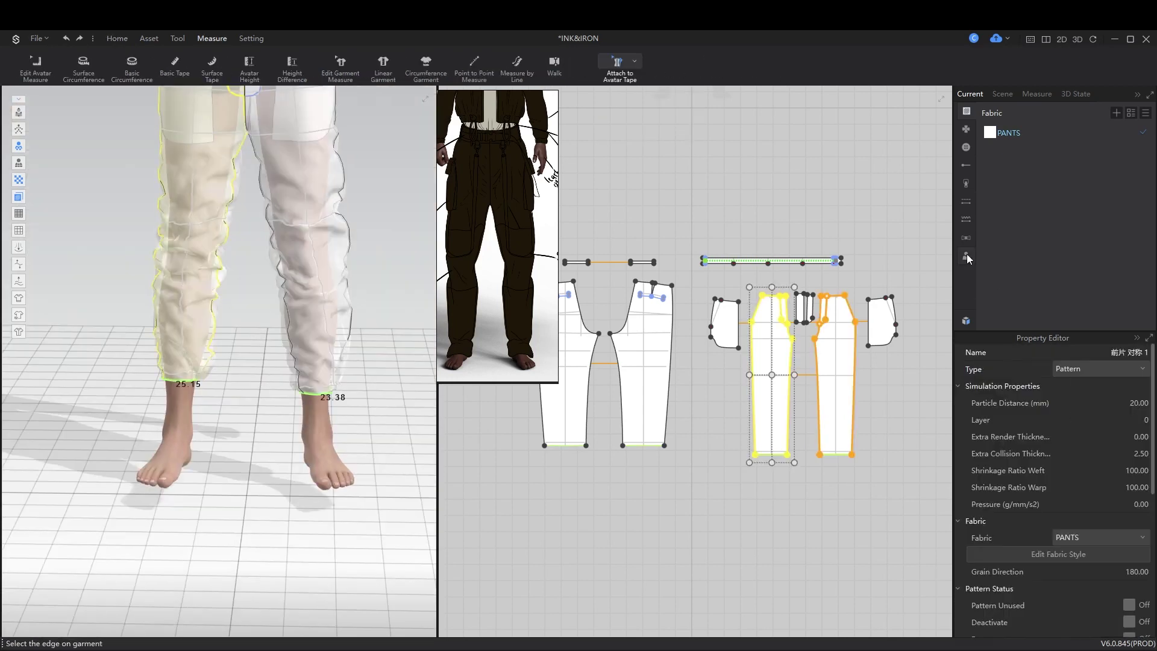
Step: Load the black laceless thick-sole boots from the resource library's male shoes onto the avatar
left_click(966, 255)
left_click(966, 321)
double_click(823, 265)
mouse_move(1028, 408)
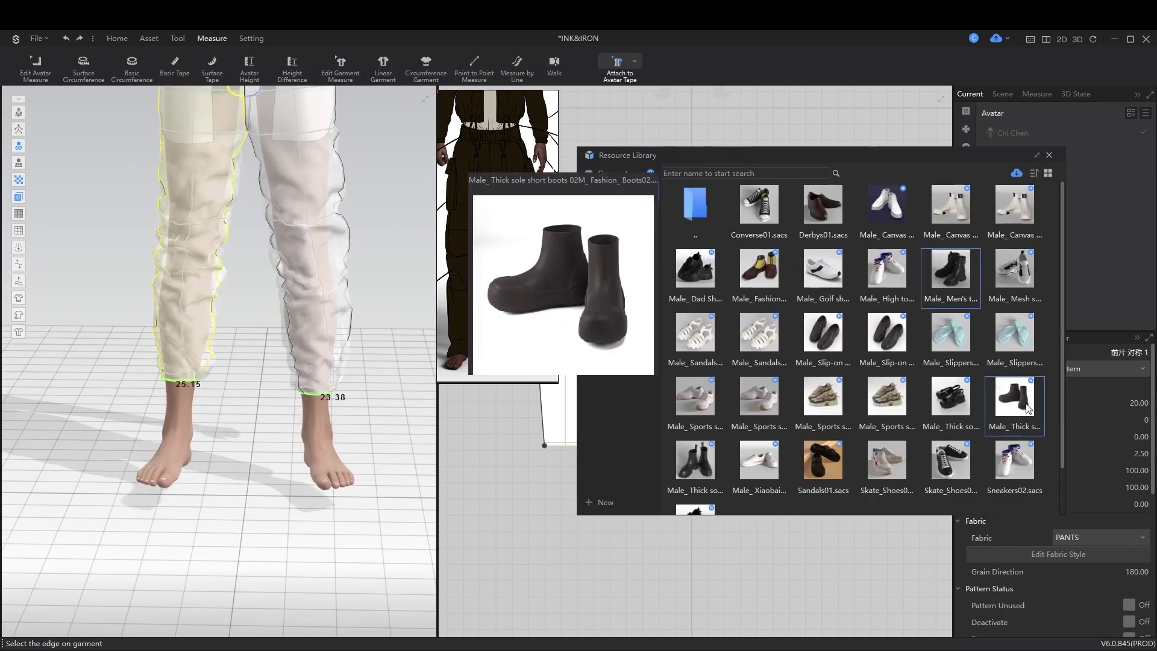
double_click(703, 464)
left_click(1050, 155)
scroll(351, 417, "up", 4)
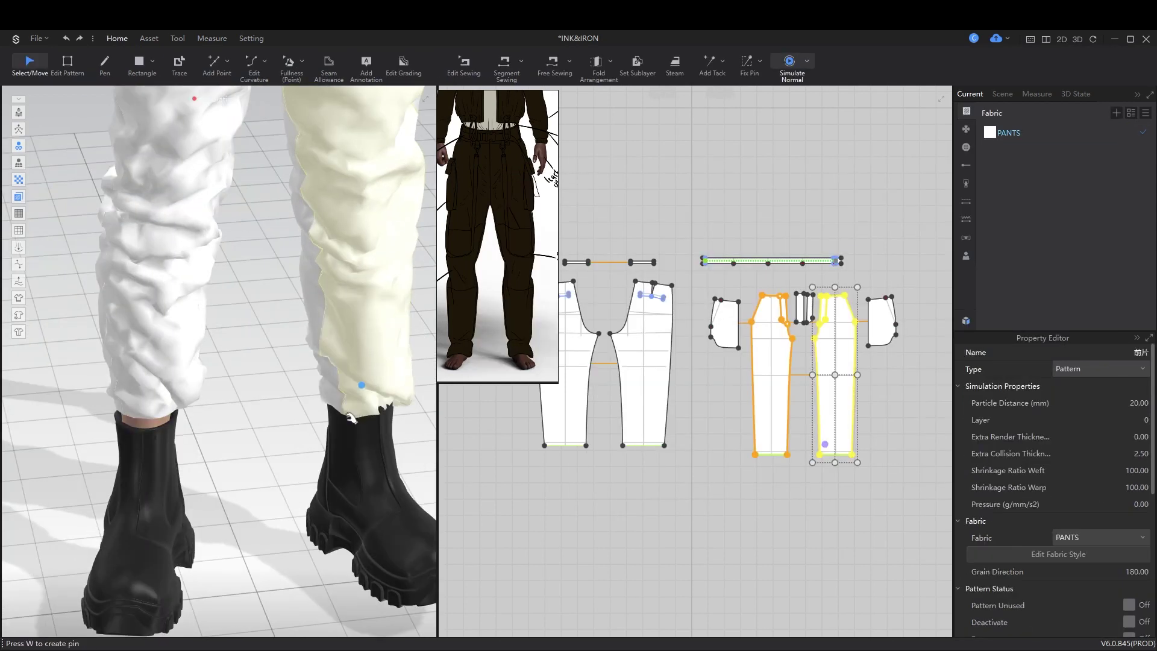
Step: Undo the last four changes, including the loaded boots
key("ctrl+z")
key("ctrl+z")
key("ctrl+z")
key("ctrl+z")
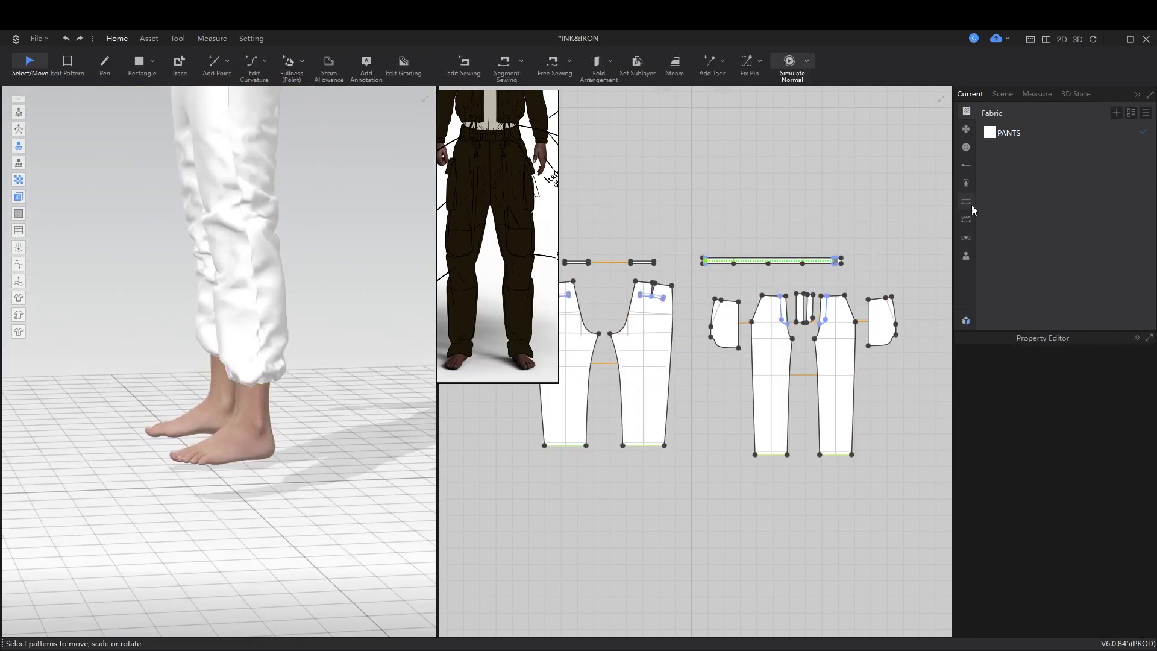
Step: Load the black lace-up men's trendy boots from the resource library onto the avatar and simulate the pants over them
left_click(966, 321)
double_click(950, 269)
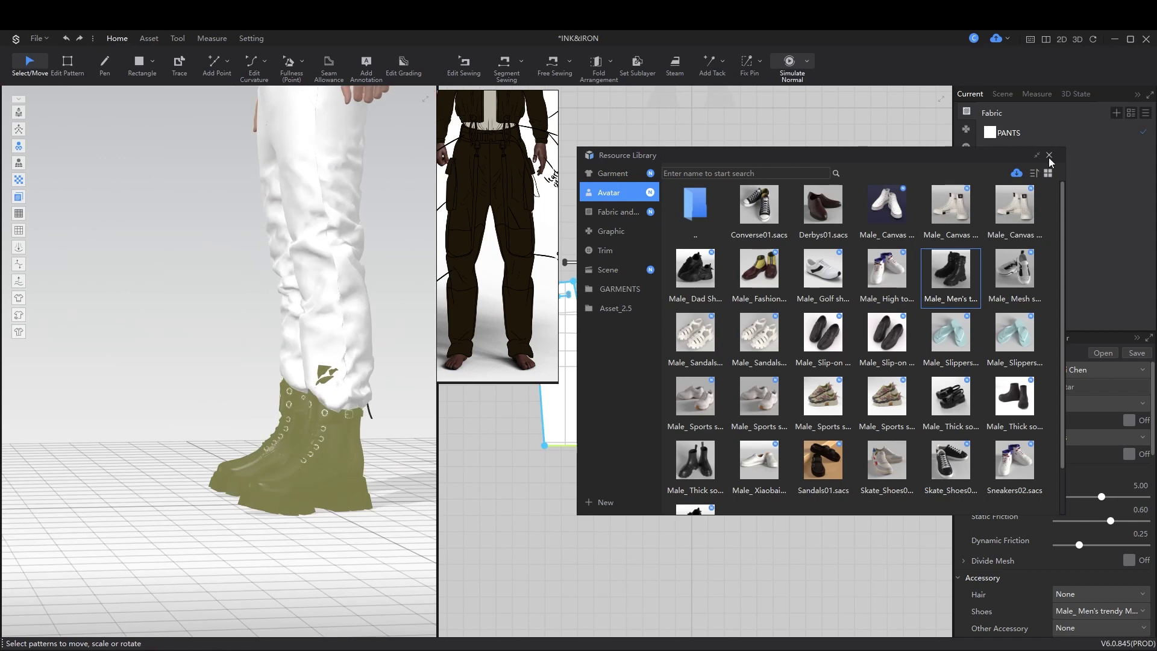
scroll(862, 337, "down", 3)
left_click(1049, 155)
key("space")
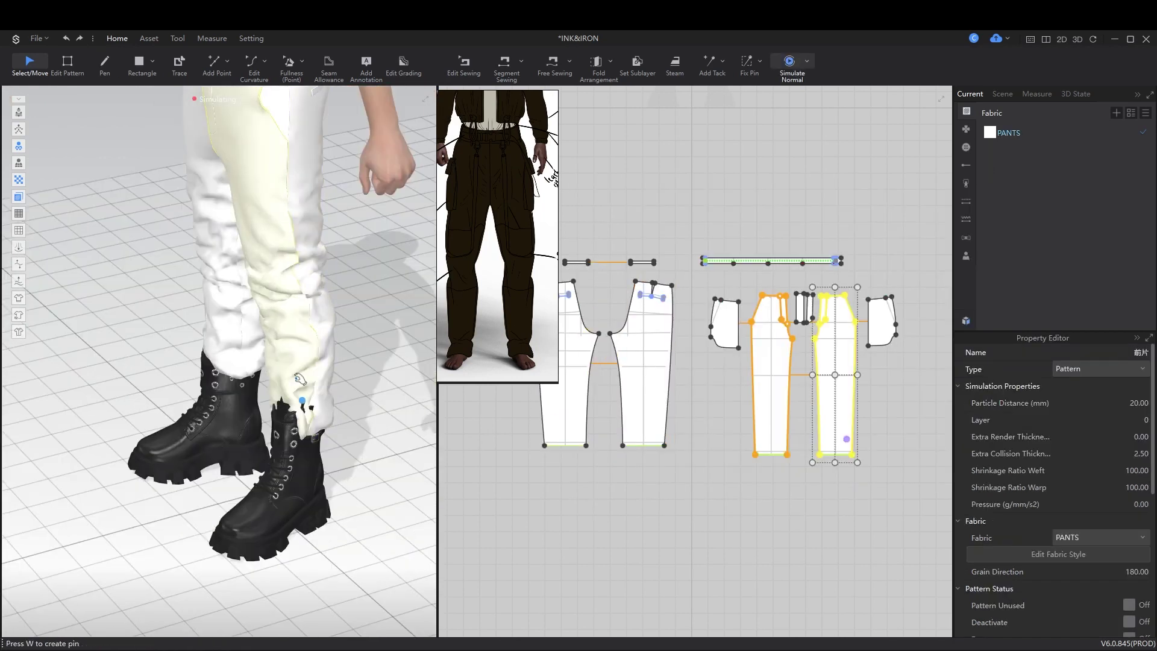
Step: Set the front and back leg panels' particle distance to 10 mm and simulate them
key("Return")
key("space")
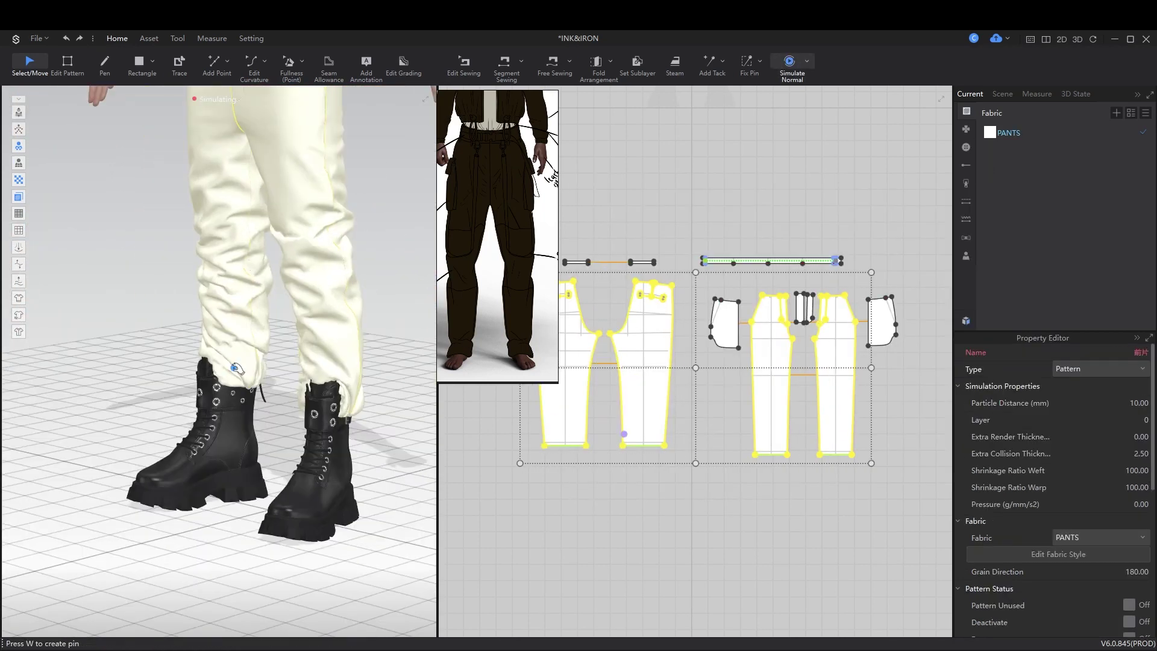
right_click_drag(370, 329, 294, 446)
scroll(272, 392, "up", 5)
key("Escape")
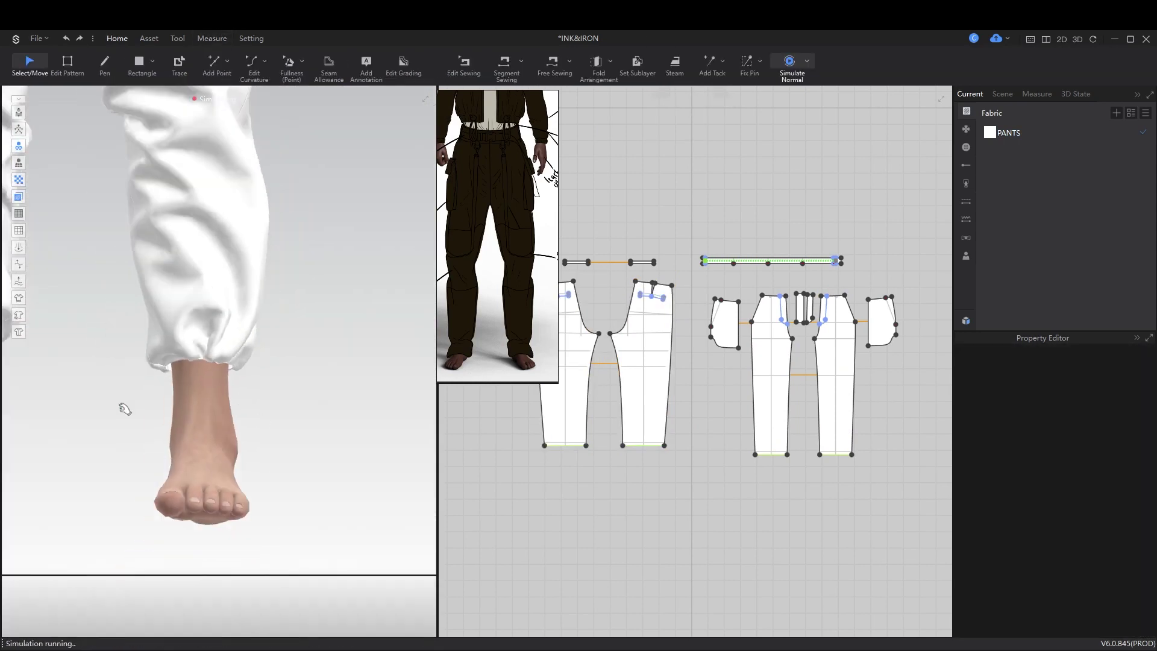
Step: Simulate the pants over the boots and extend the hem outlines of the front and back leg panels downward
key("space")
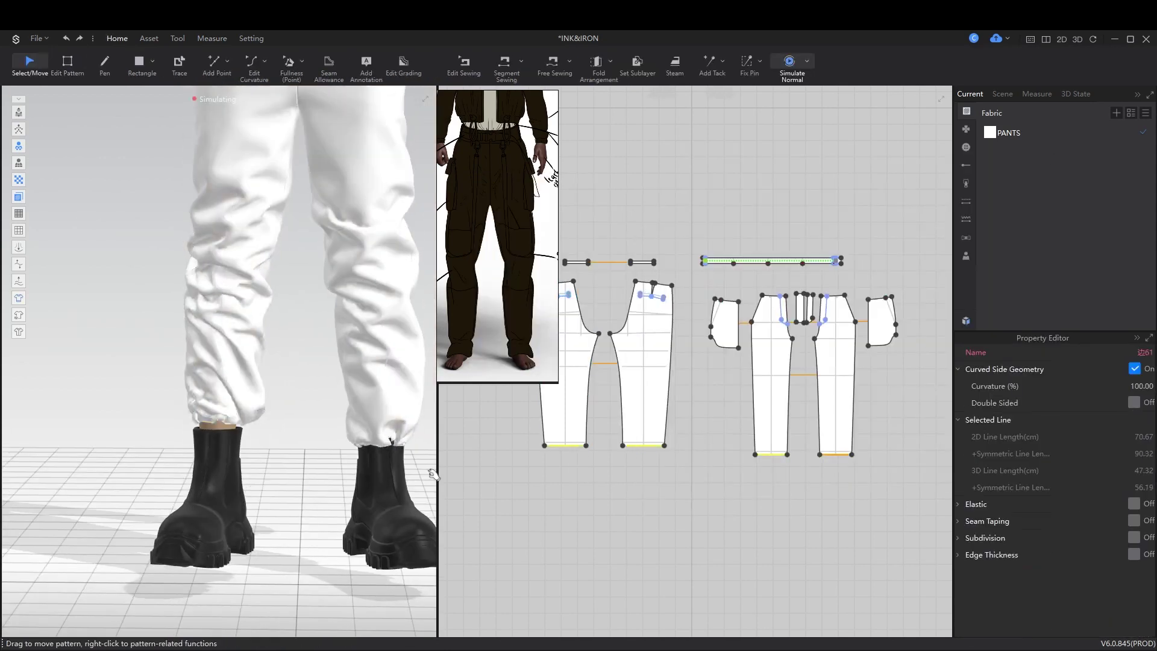
left_click(155, 472)
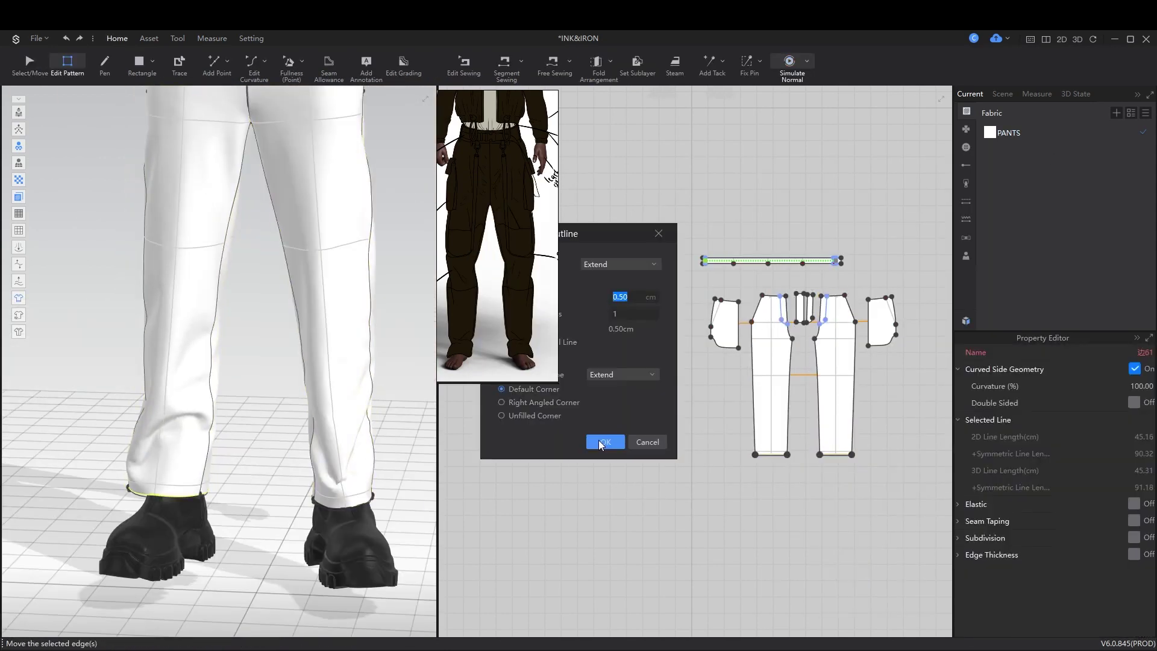
left_click(598, 440)
Step: Simulate the lengthened legs and pull the hem fabric down around the boots
key("a")
left_click(147, 499)
scroll(221, 525, "up", 5)
left_click(380, 472)
right_click_drag(379, 473, 160, 439)
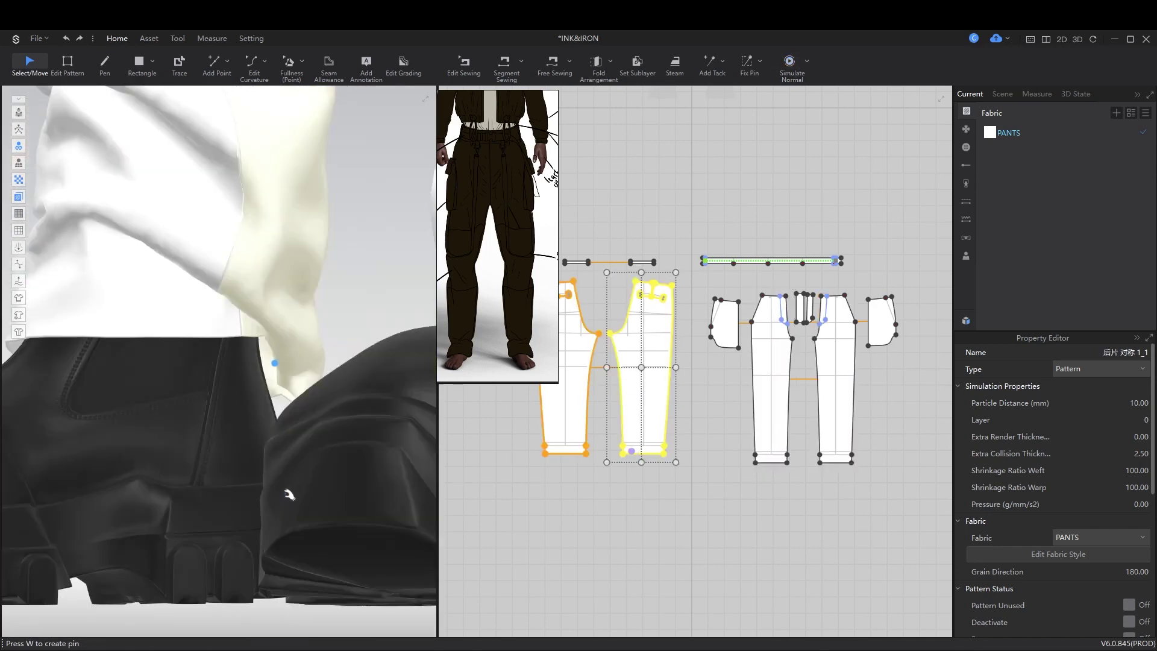
scroll(222, 374, "down", 5)
right_click_drag(223, 374, 368, 624)
left_click(371, 627)
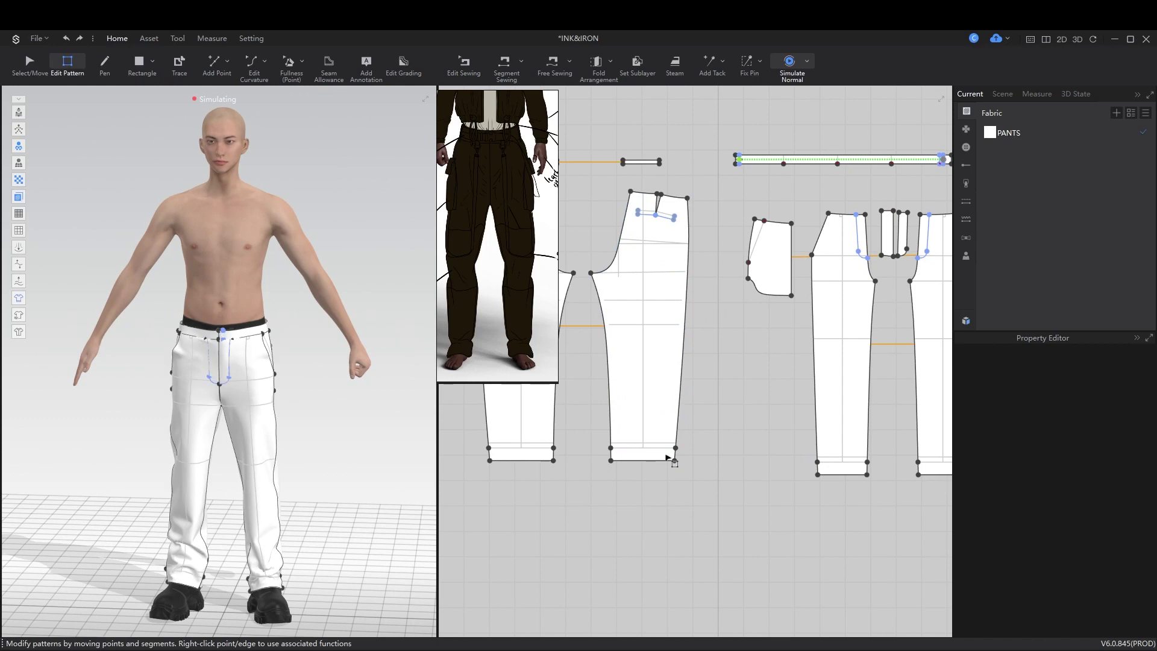
Step: Extend the leg hems downward a second time and pull the extra fabric into folds around the boot heel
left_click(641, 461)
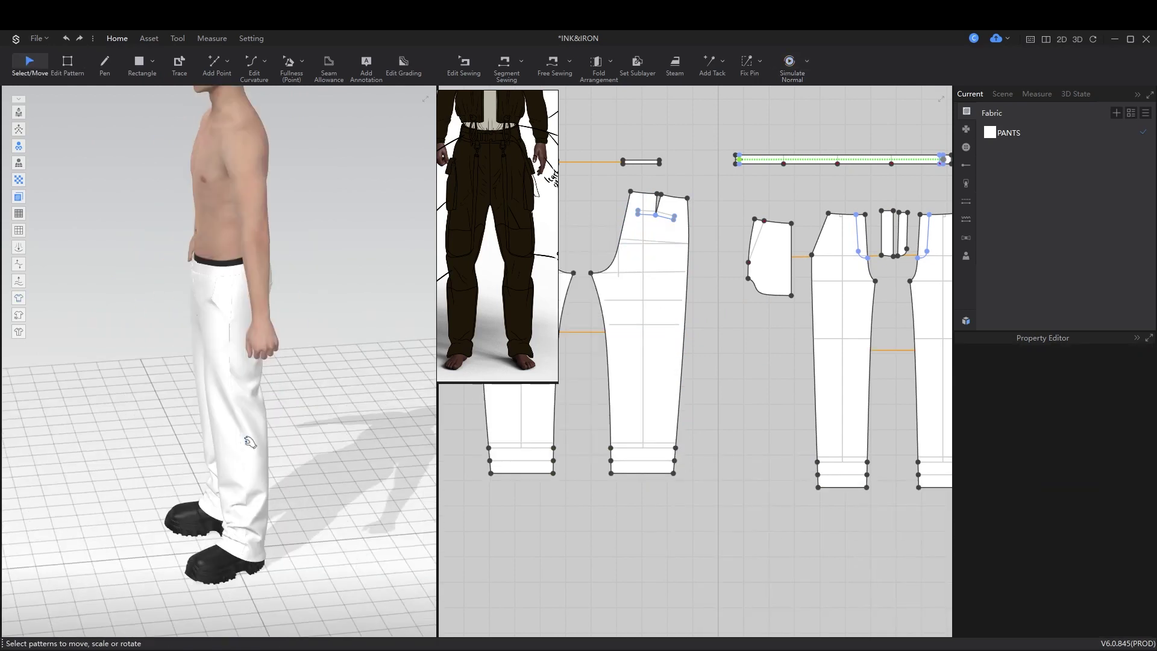
scroll(305, 537, "up", 5)
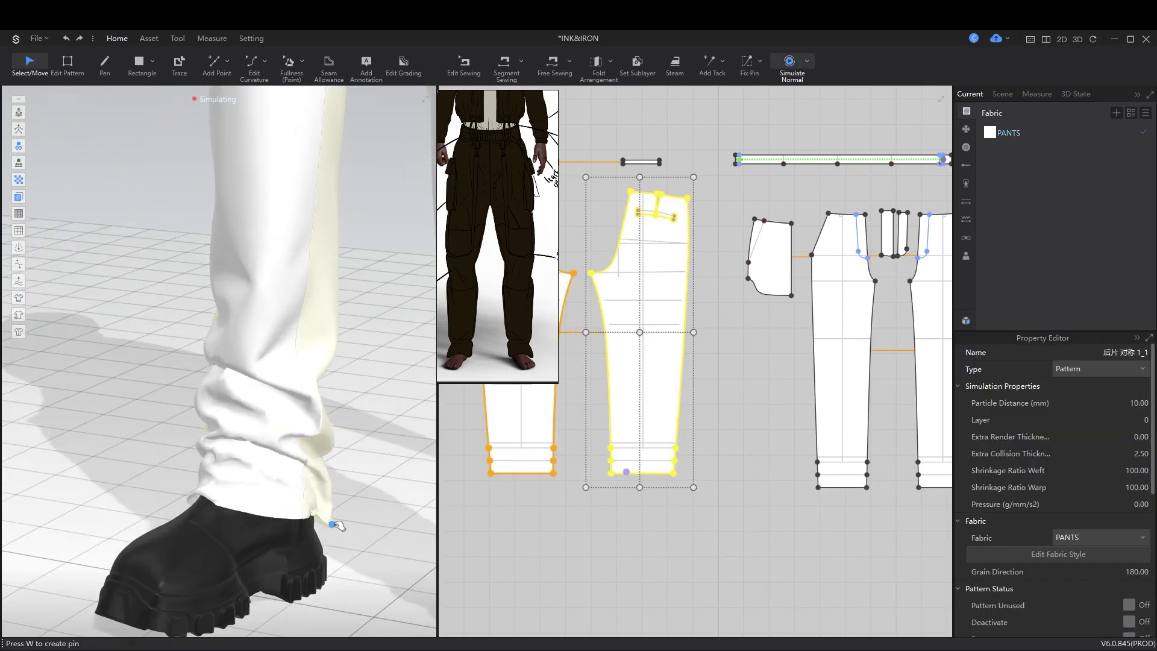
scroll(351, 543, "down", 4)
scroll(257, 345, "up", 5)
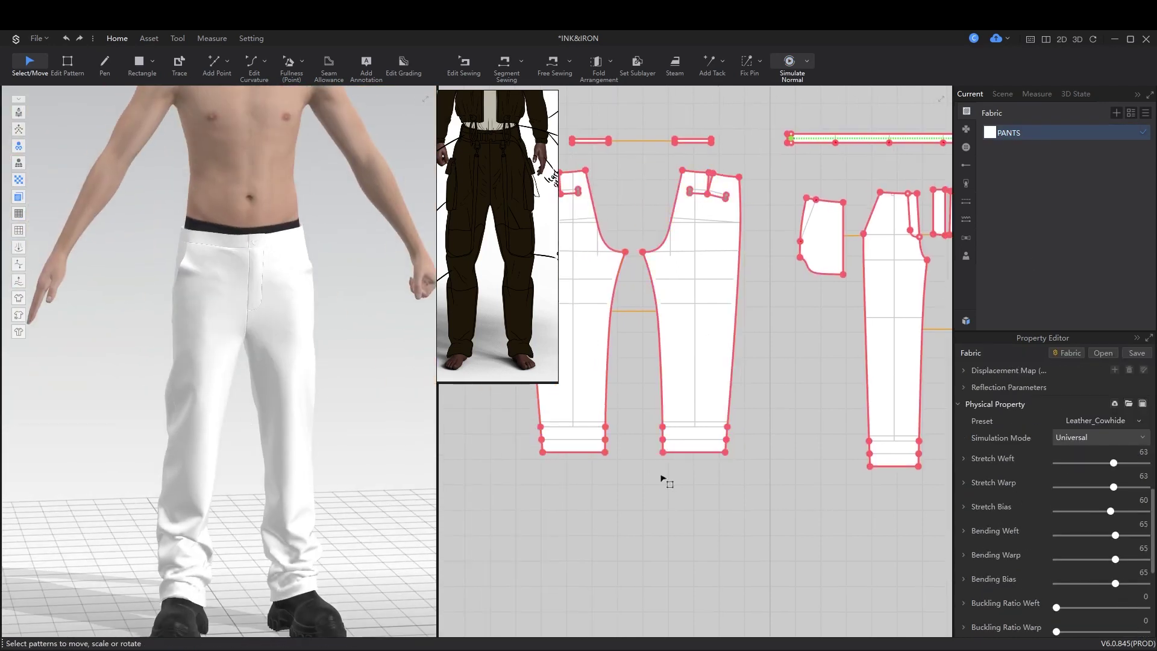
Step: Delete the leftover outline points along the side edges just above the hems of the leg panels
left_click(851, 422)
left_click(693, 445)
scroll(692, 422, "down", 3)
scroll(693, 406, "up", 3)
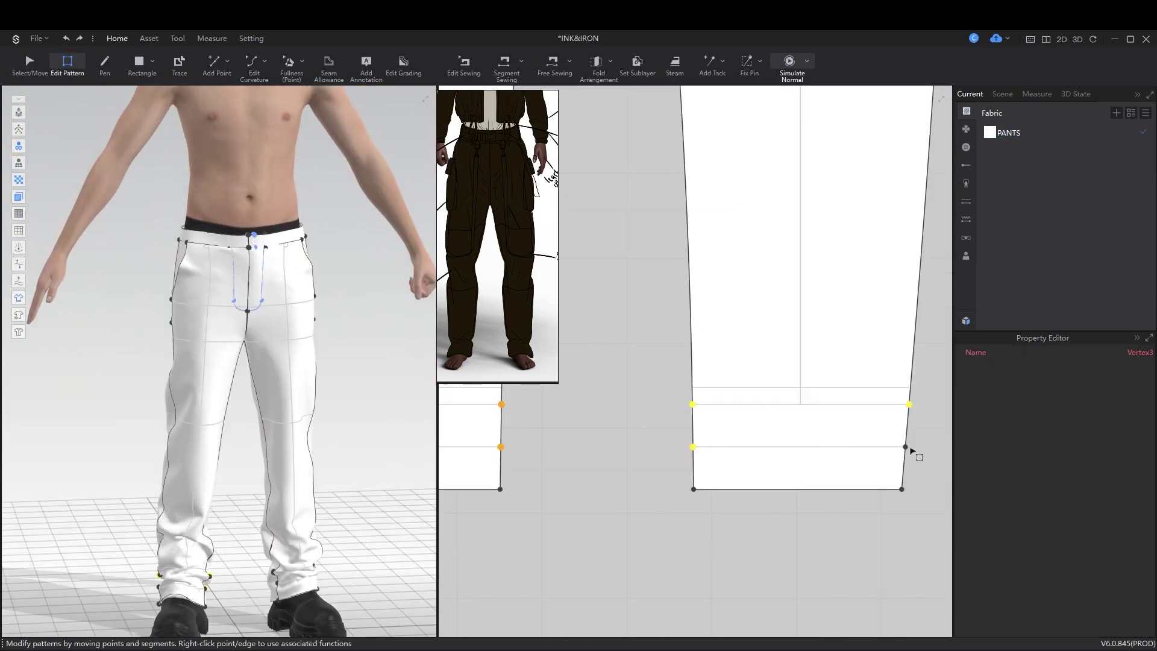
scroll(909, 446, "down", 1)
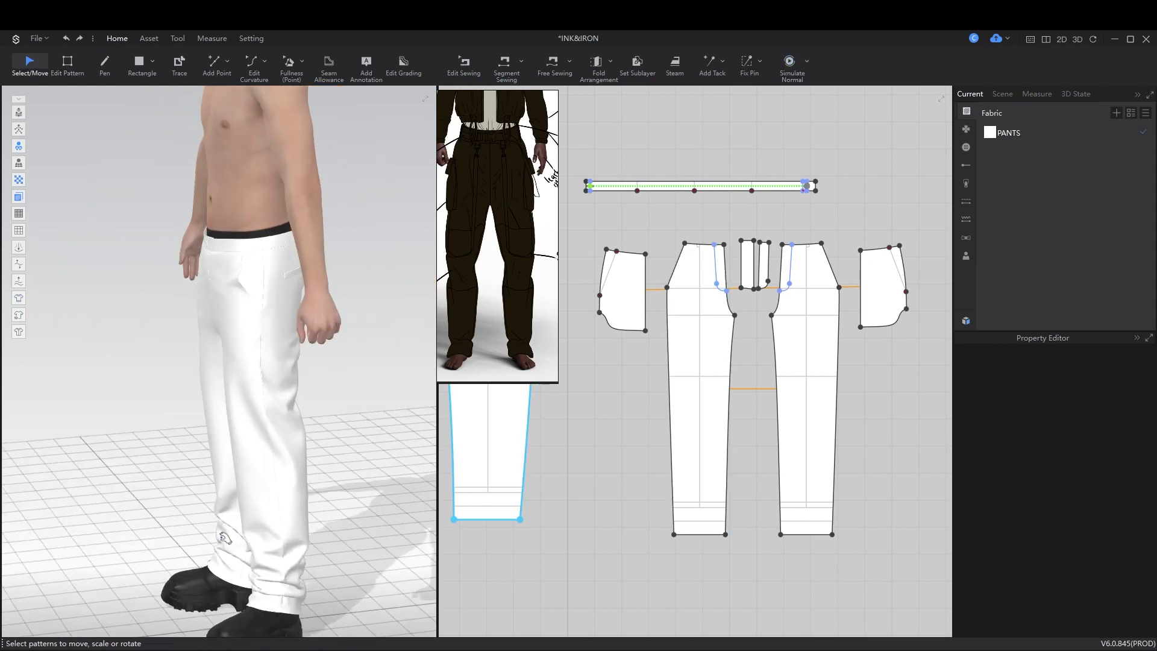
Step: Draw horizontal internal lines from the outseam at the lower pocket corner, about 20 cm on the back panel and 14 cm on the front
key("b")
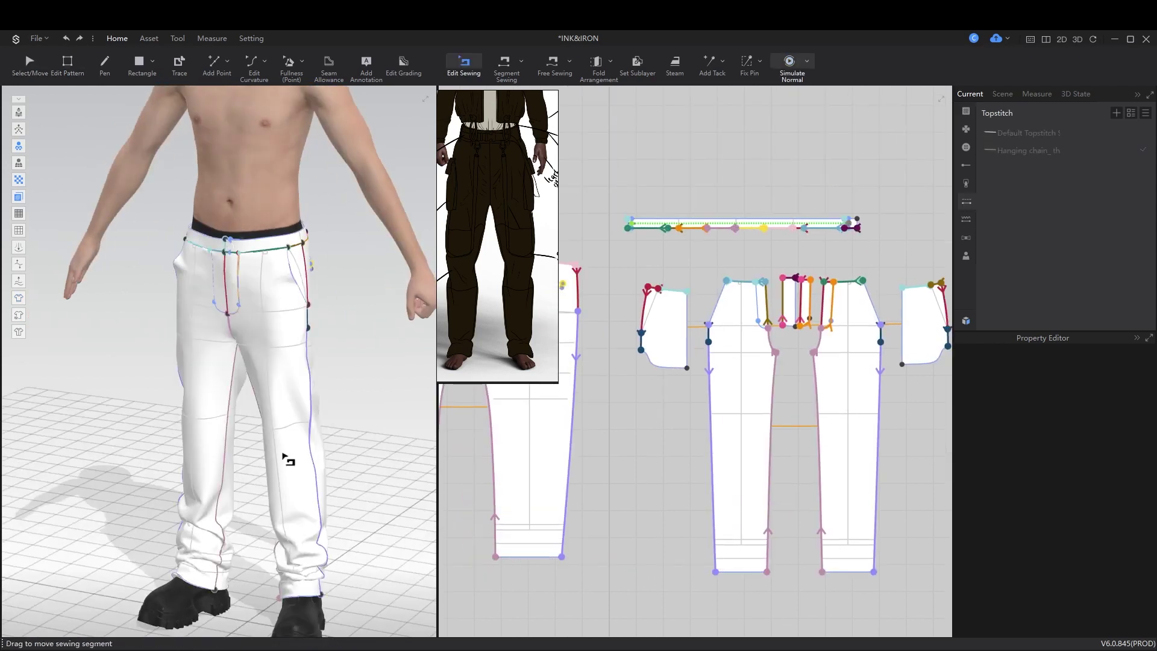
scroll(288, 460, "up", 5)
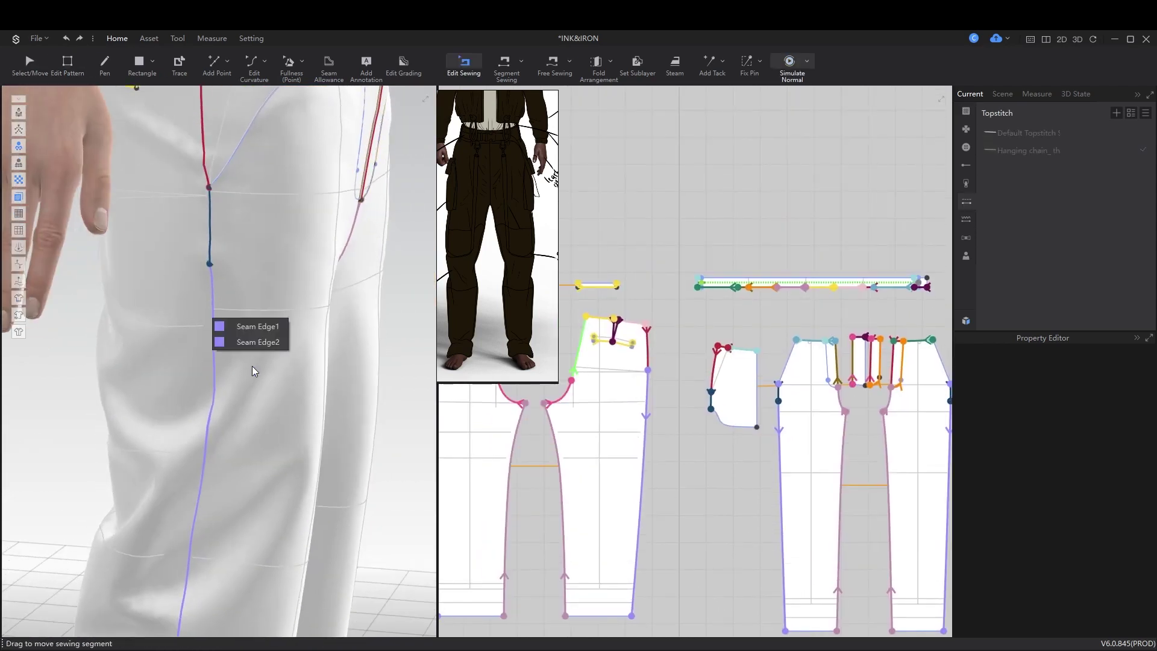
scroll(664, 388, "up", 3)
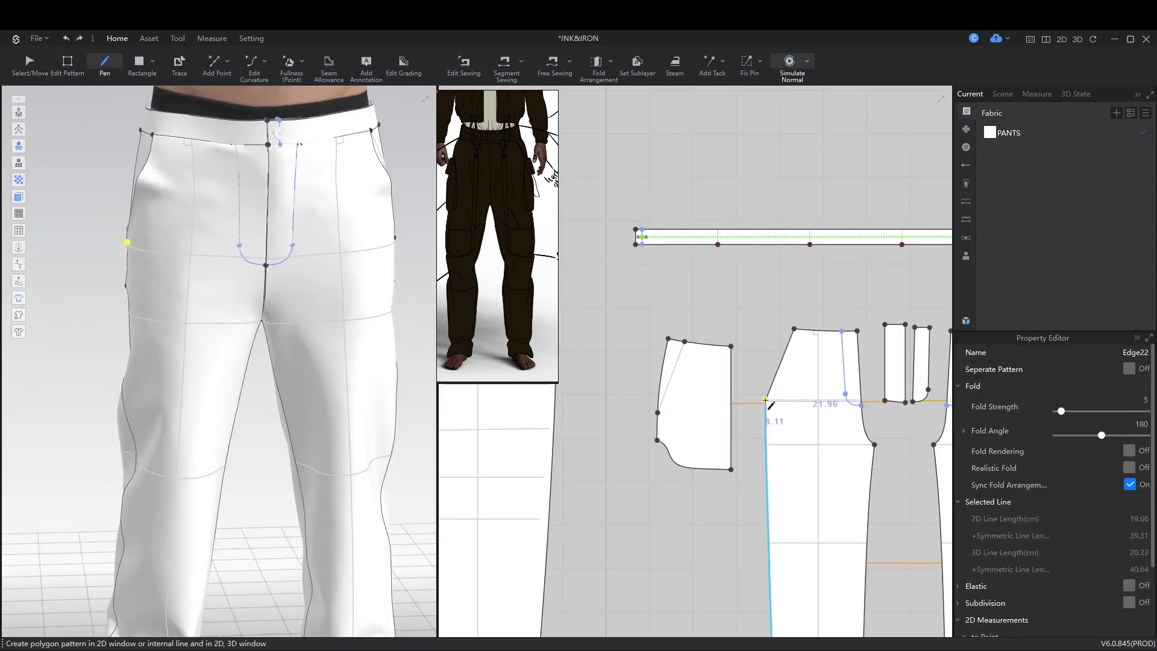
key("z")
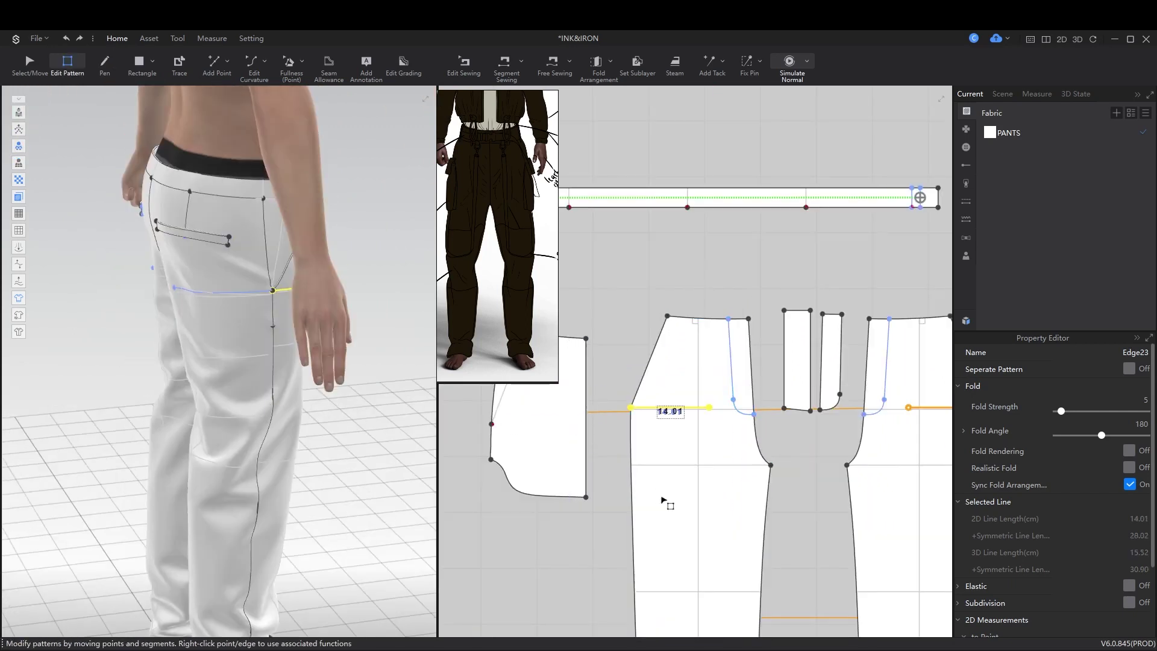
Step: Remove all baselines from the pattern pieces
right_click(559, 565)
left_click(245, 470)
scroll(241, 445, "down", 3)
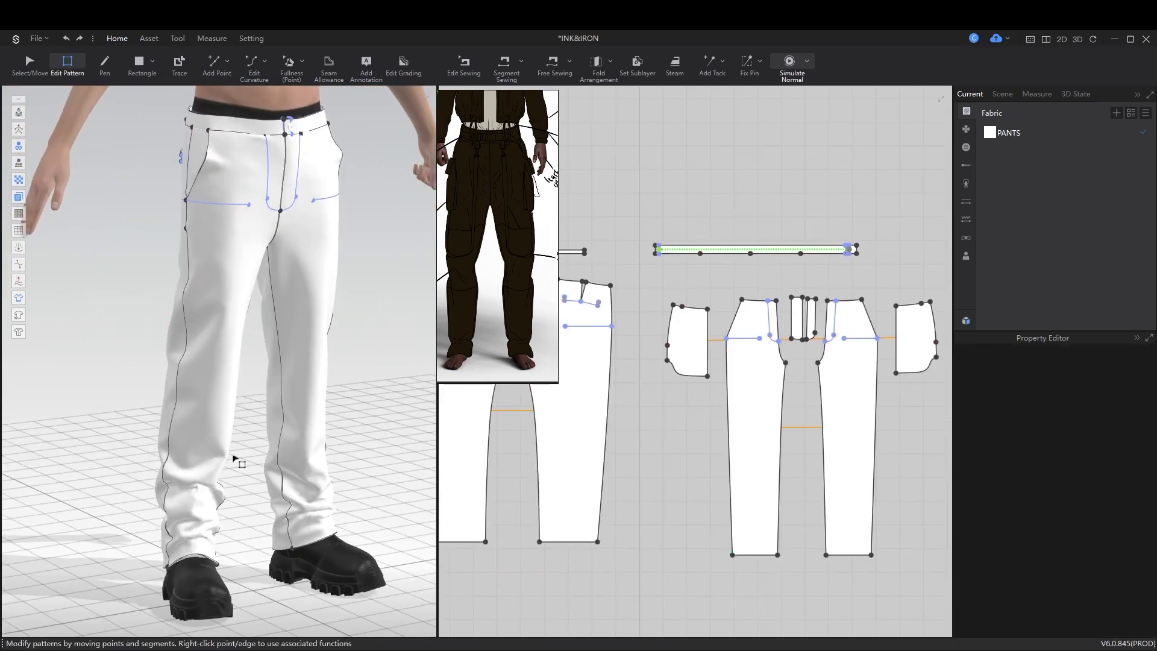
Step: Make the PANTS fabric semi-transparent so the avatar's legs show through the front panels
left_click(1009, 132)
key("a")
left_click(266, 407)
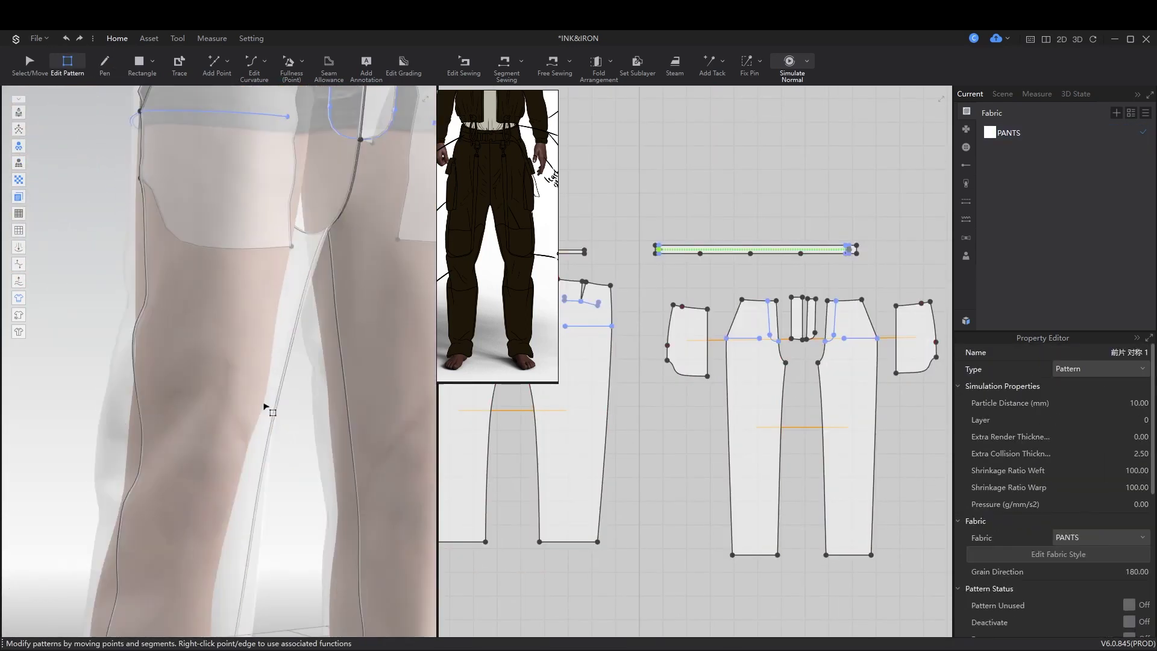
Step: Draw a stepped internal line about 24.5 cm long above the knee, from the front panel's outseam to its inseam
scroll(737, 479, "up", 5)
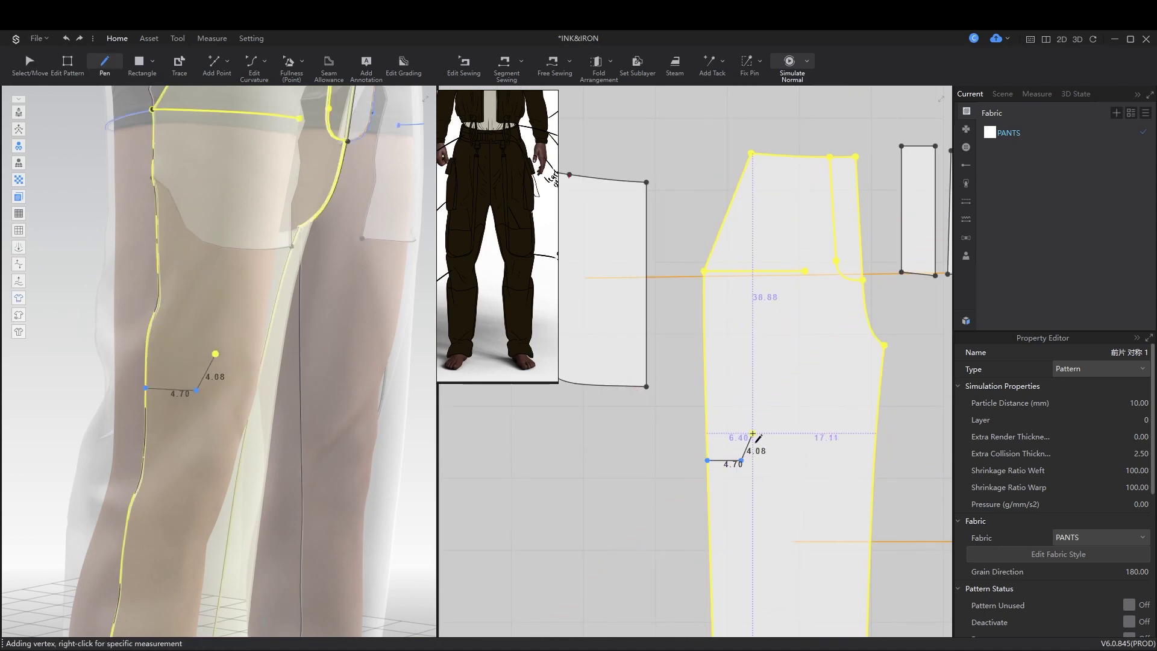
double_click(782, 429)
key("a")
Step: Paste a copy of the stepped line below the knee and rotate it so its long segment starts at the outseam
right_click(644, 292)
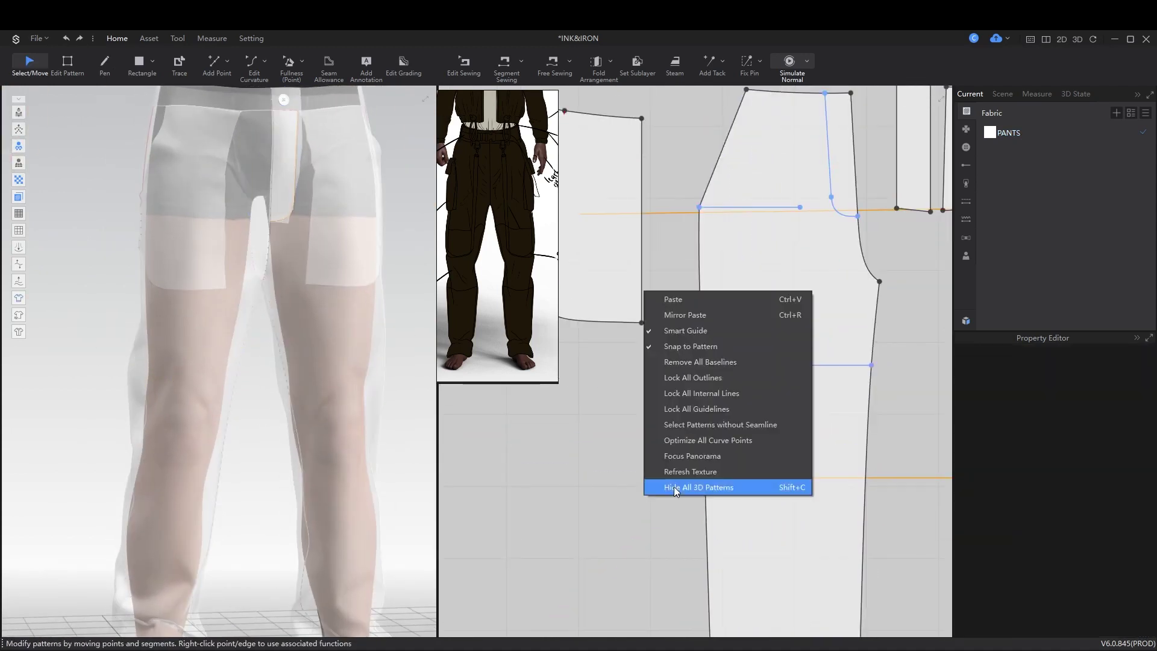
left_click(694, 309)
left_click(789, 579)
right_click(793, 579)
mouse_move(904, 508)
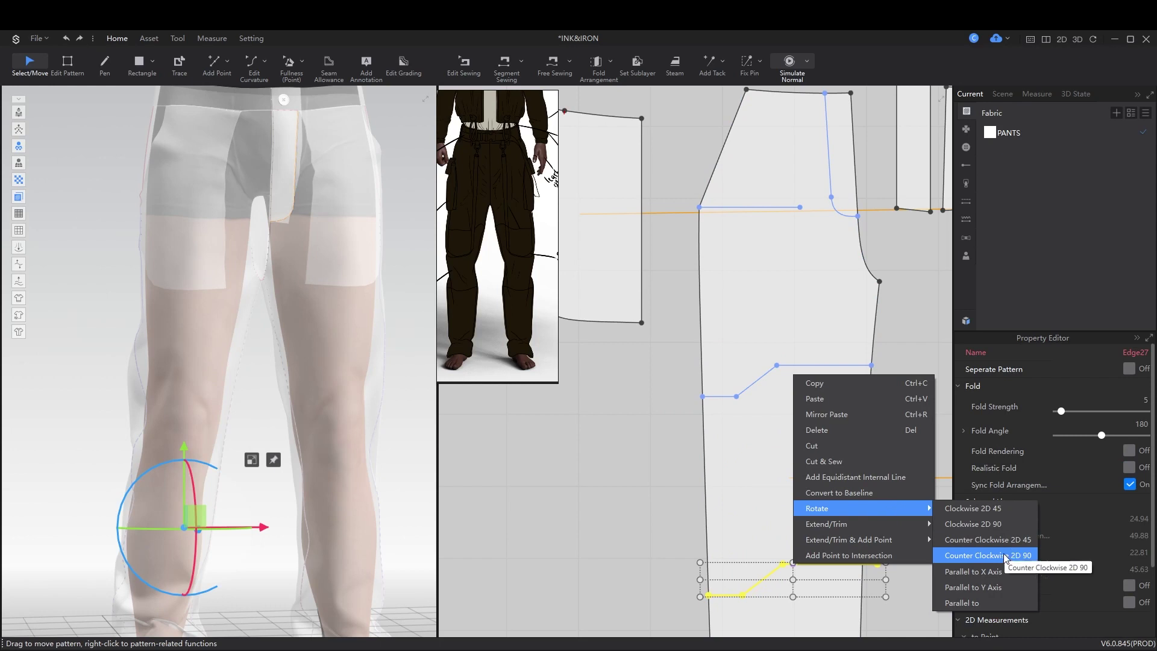
left_click(1006, 549)
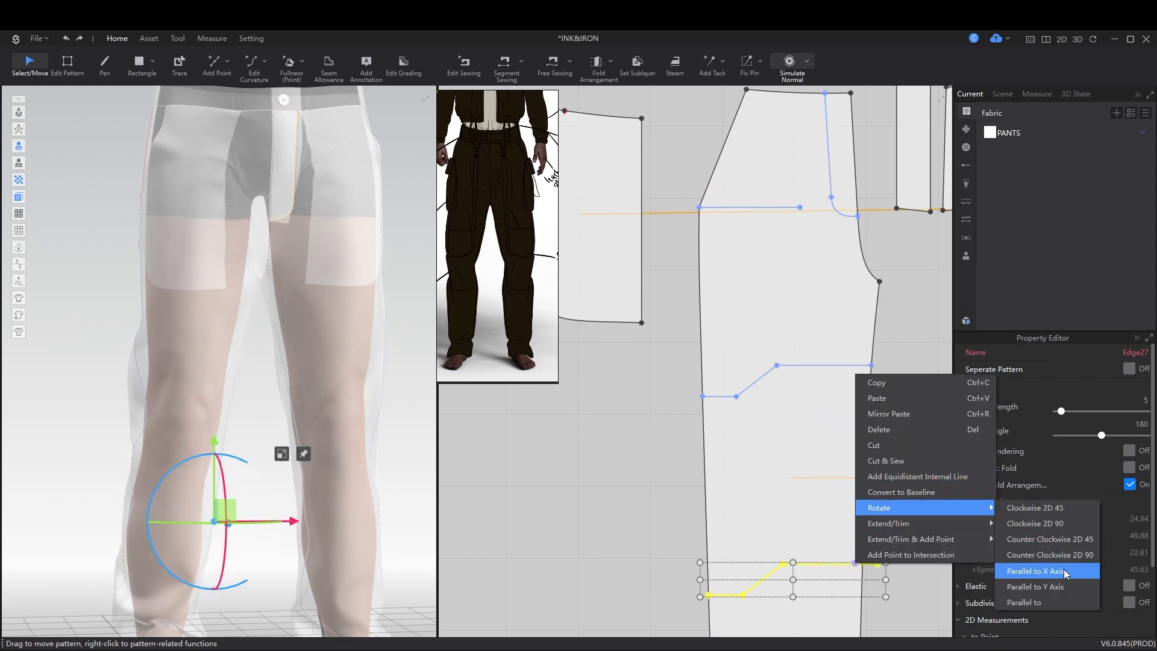
left_click(1066, 571)
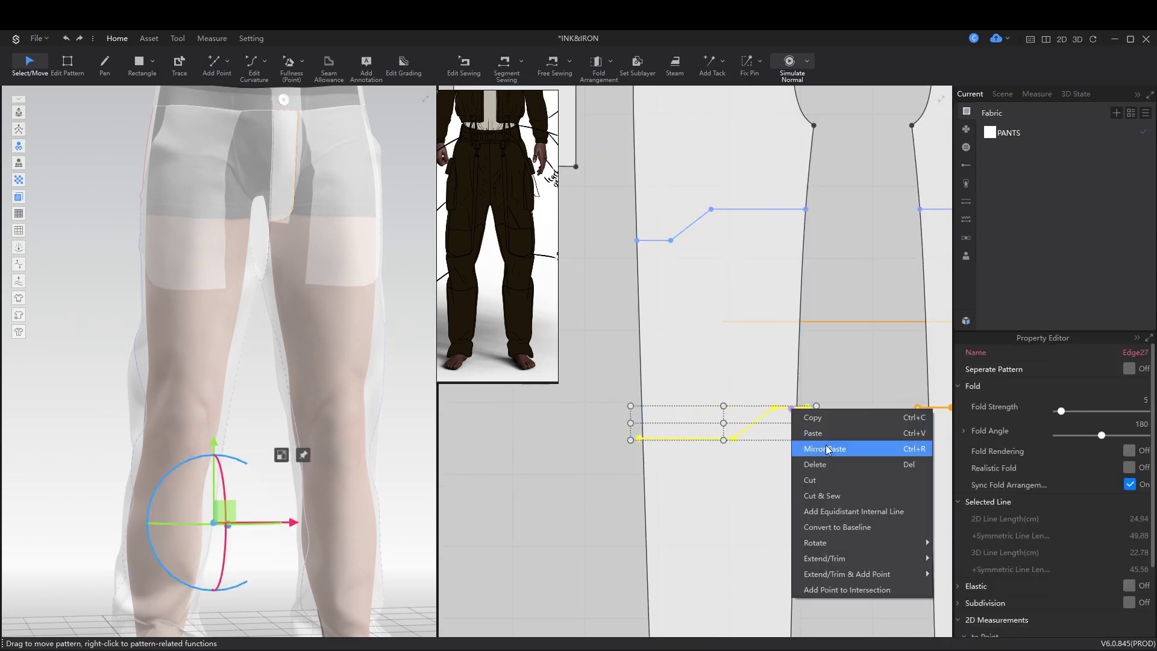
Step: Position the lower stepped line and trim it to the front panel's outline
scroll(359, 499, "down", 3)
scroll(684, 413, "up", 2)
left_click_drag(685, 414, 813, 345)
right_click(813, 345)
key("Escape")
Step: Restore the opaque fabric and add outline points where the two stepped lines meet the front panel's side edges
right_click_drag(199, 422, 301, 427)
scroll(271, 429, "up", 3)
key("z")
scroll(731, 467, "down", 3)
right_click(727, 461)
left_click(753, 513)
left_click(707, 509)
Step: Add a point on the back panel's outseam 44.76 cm above the hem
key("h")
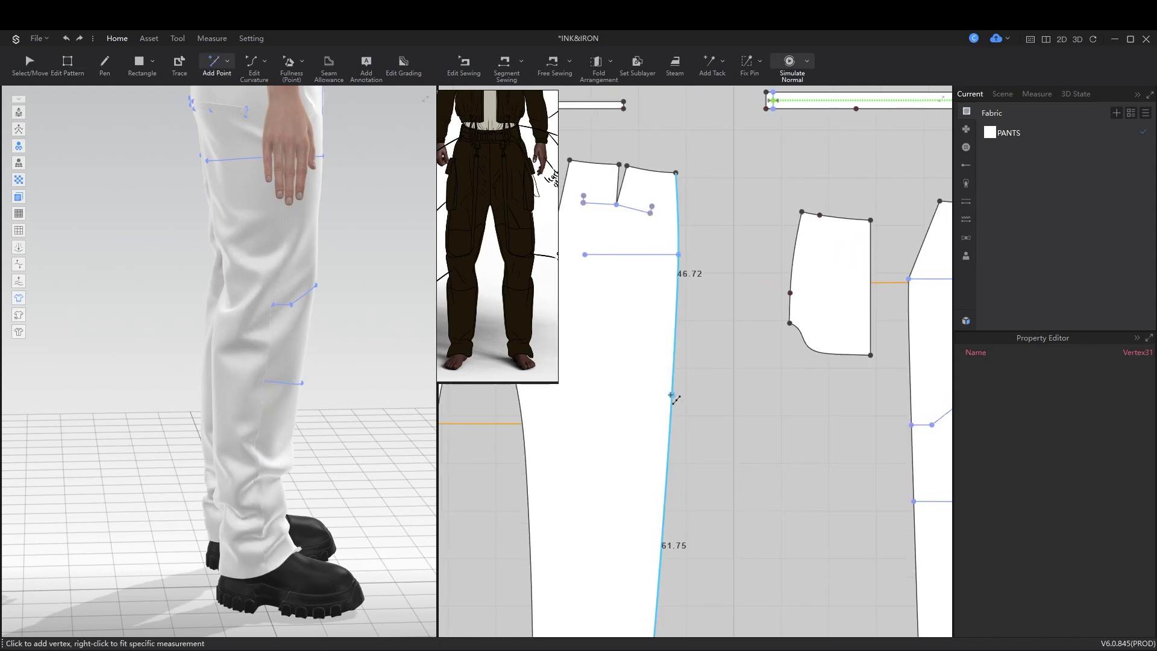
scroll(193, 382, "up", 5)
scroll(714, 416, "down", 5)
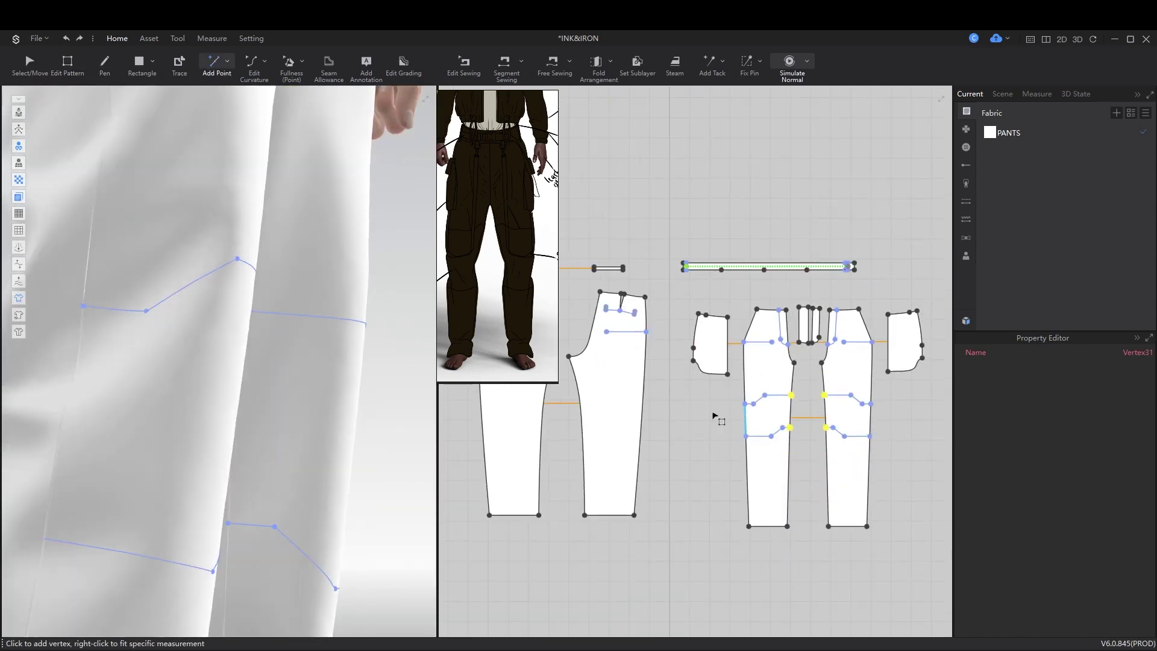
key("x")
right_click(637, 476)
type("44.76")
key("Return")
scroll(888, 455, "up", 5)
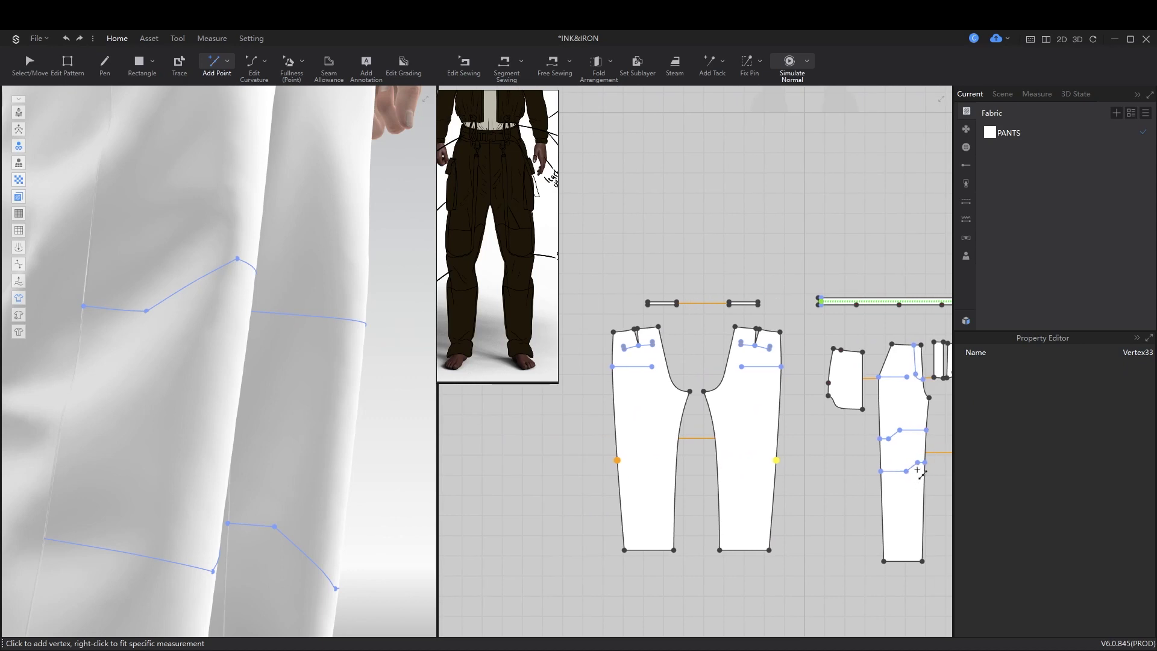
Step: Copy the front panel's lower stepped line onto the back panel, ending at the new outseam point
key("q")
scroll(279, 490, "down", 3)
scroll(279, 489, "up", 3)
left_click(607, 452)
scroll(710, 481, "up", 3)
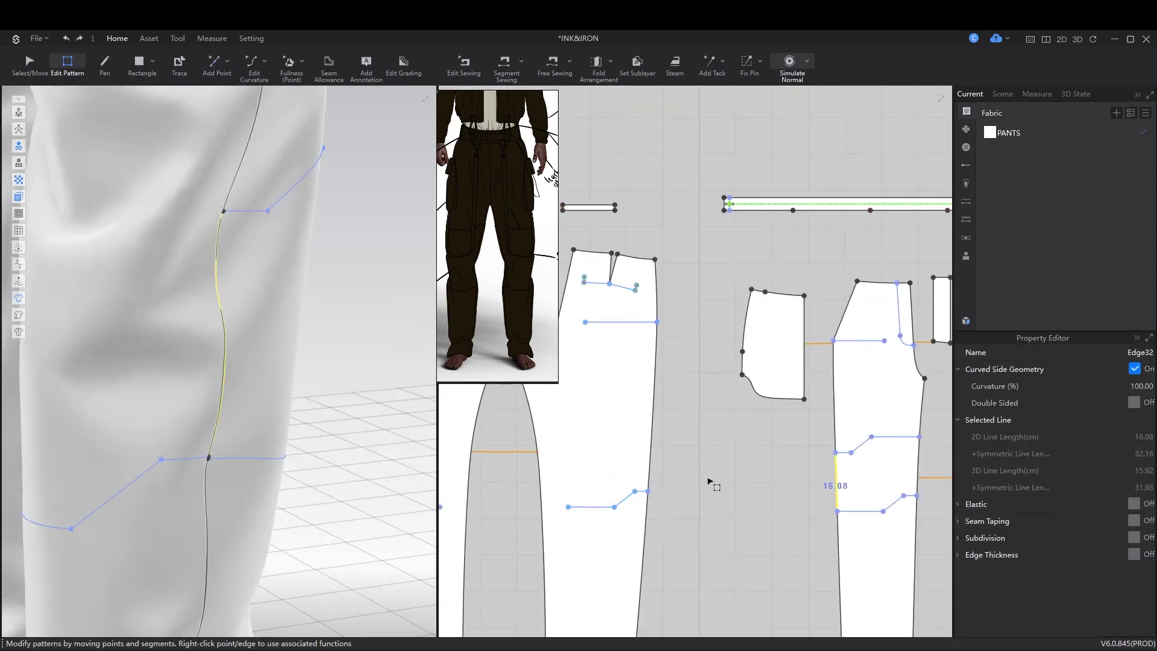
Step: Add a second point on the back panel's outseam 16.08 cm above the lower stepped line
key("x")
right_click(654, 374)
type("16.08")
key("Return")
Step: Copy the front panel's upper stepped line onto the back panel near the upper outseam point
key("q")
left_click(879, 436)
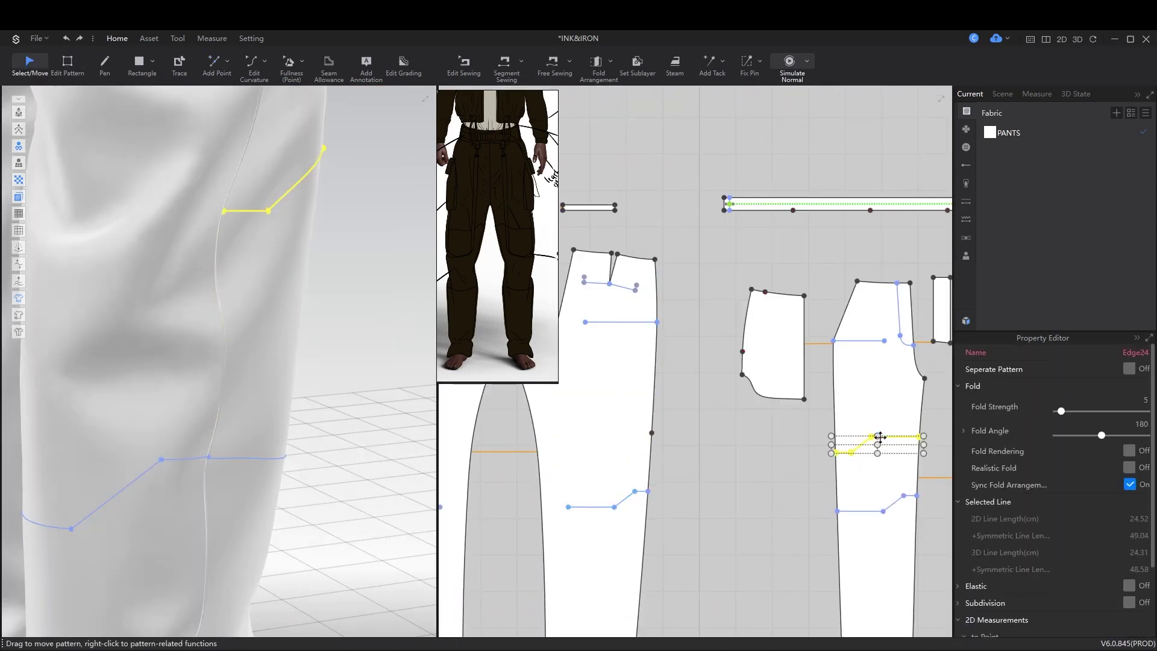
scroll(201, 392, "up", 5)
scroll(693, 447, "up", 5)
left_click(693, 447)
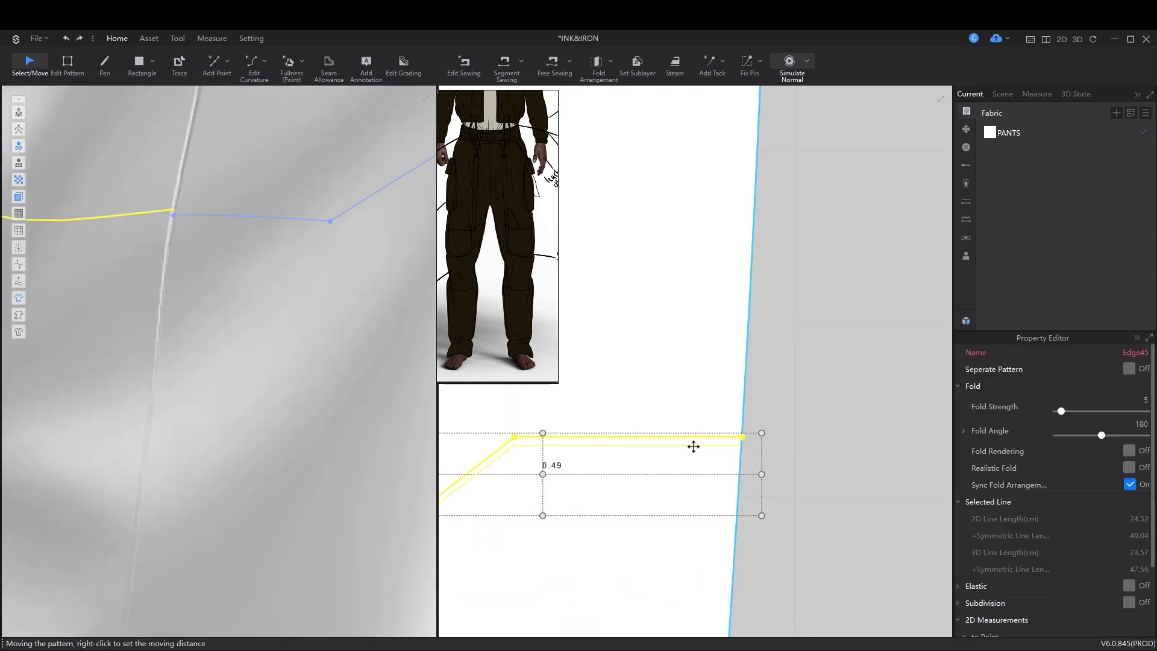
left_click_drag(733, 441, 706, 480)
Step: Extend the back panel's upper and lower stepped lines to the outline
right_click(590, 486)
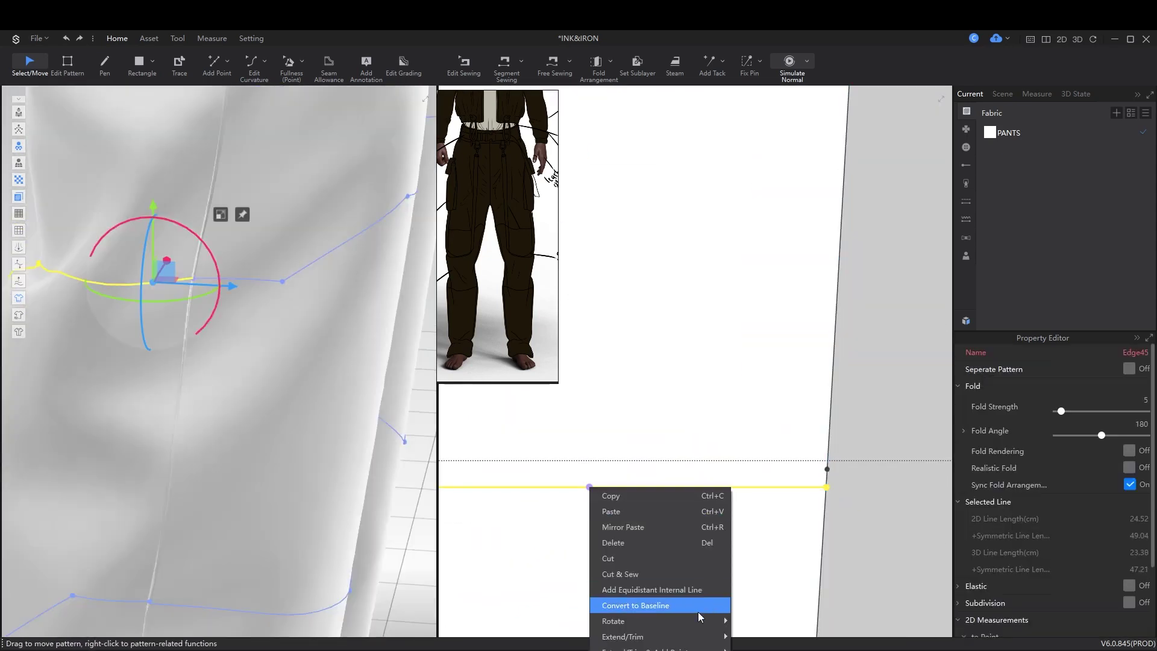
left_click(661, 602)
scroll(838, 319, "down", 5)
right_click(770, 468)
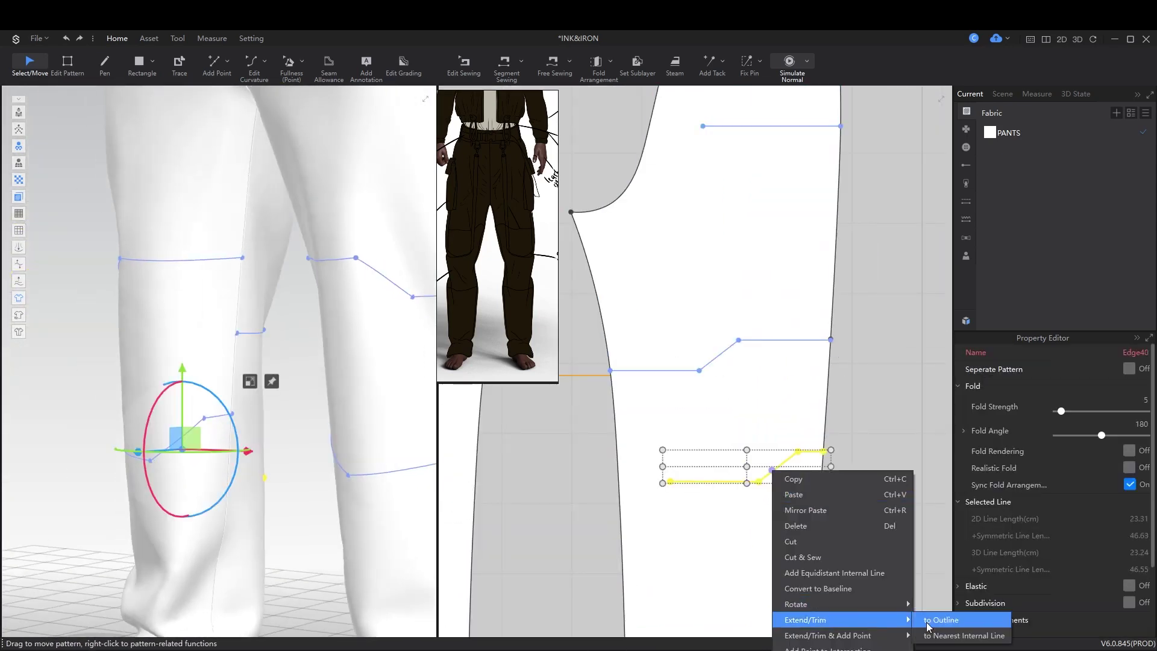
left_click(937, 622)
Step: Raise the inseam ends of both stepped lines on the back panel so their long segments slope upward
key("z")
left_click(615, 430)
left_click_drag(617, 431, 616, 429)
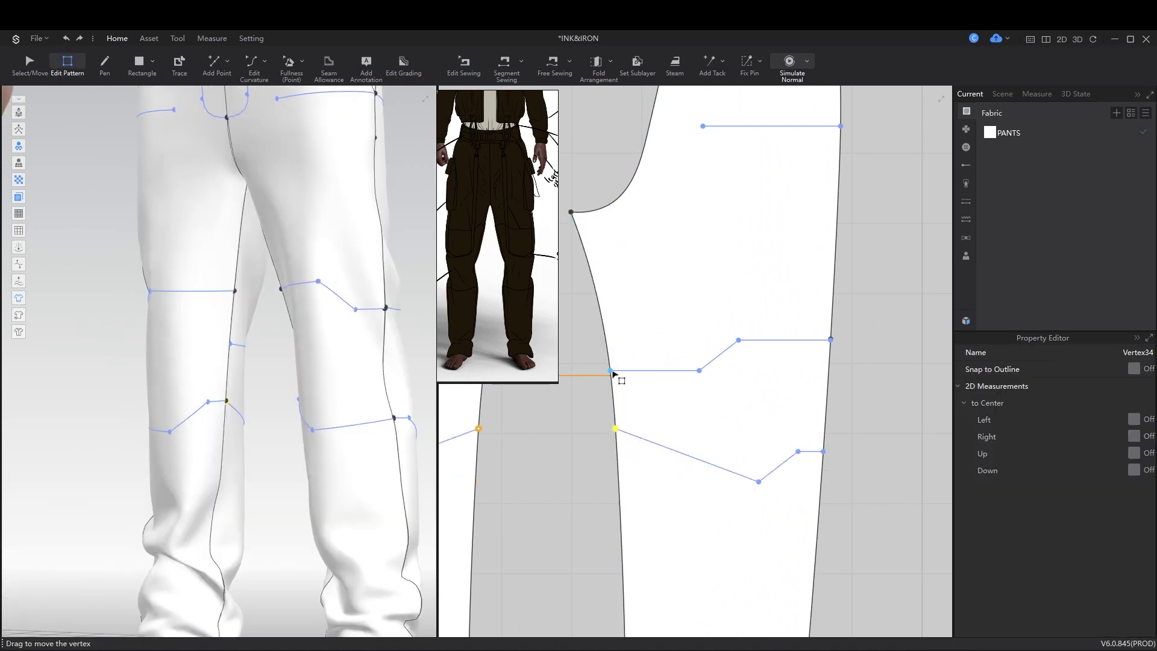
left_click(609, 319)
scroll(147, 418, "down", 2)
scroll(287, 460, "up", 3)
key("a")
scroll(253, 444, "down", 6)
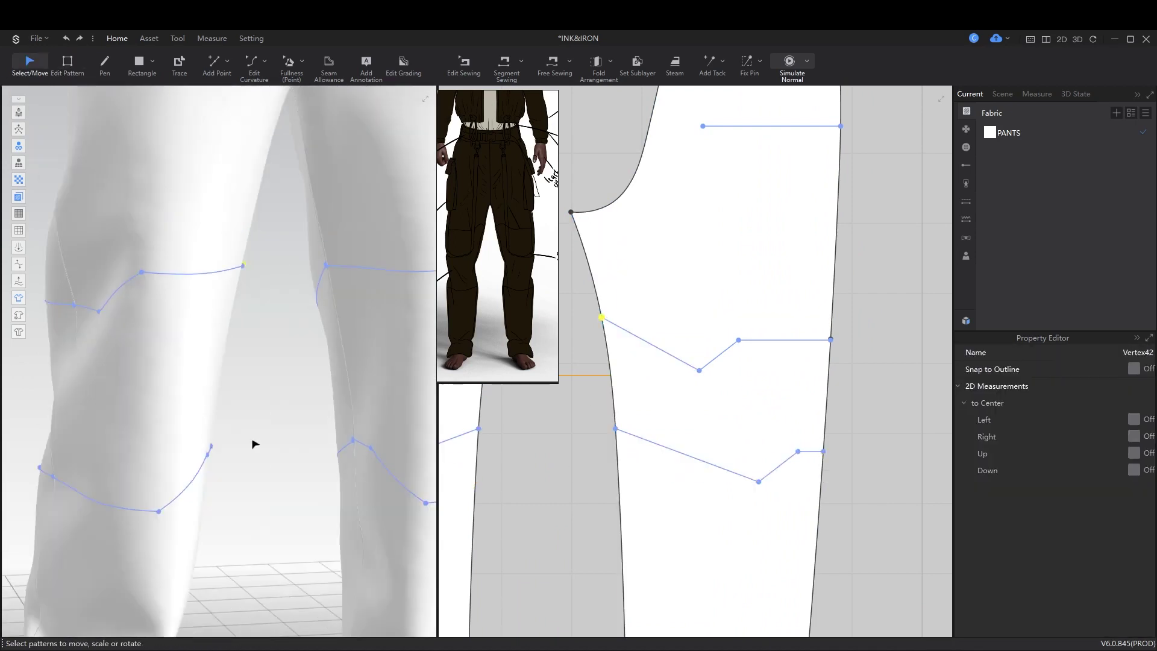
Step: Set the horizontal hip-level internal lines on the back and front panels to 10 cm long
key("z")
scroll(602, 386, "down", 3)
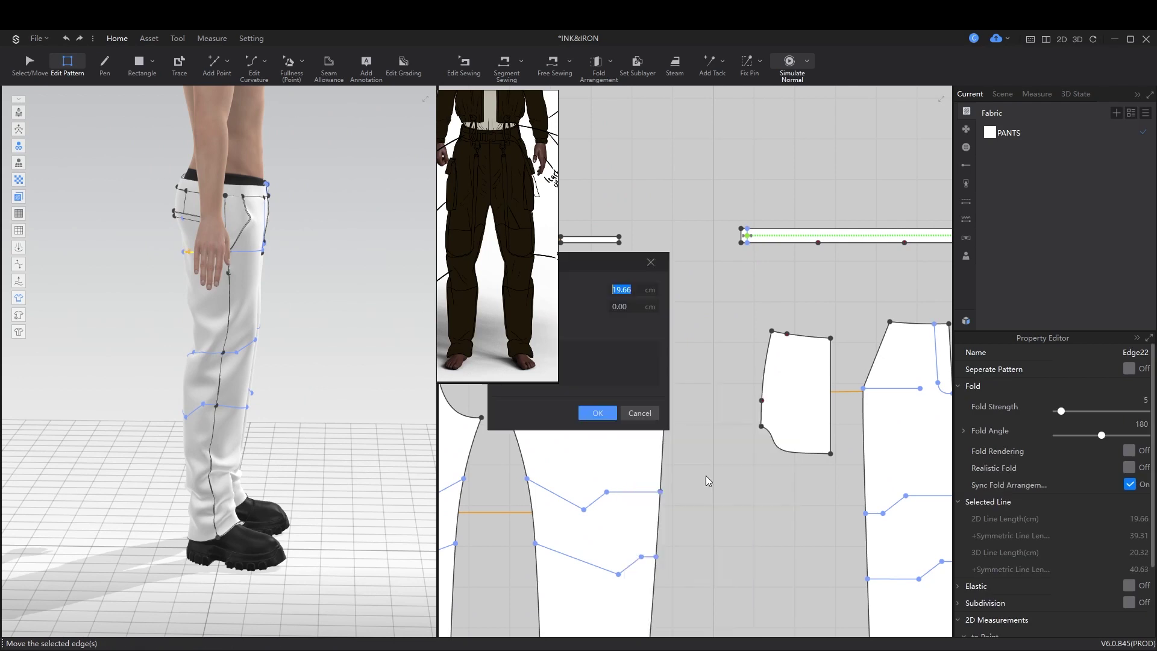
left_click(878, 413)
type("1")
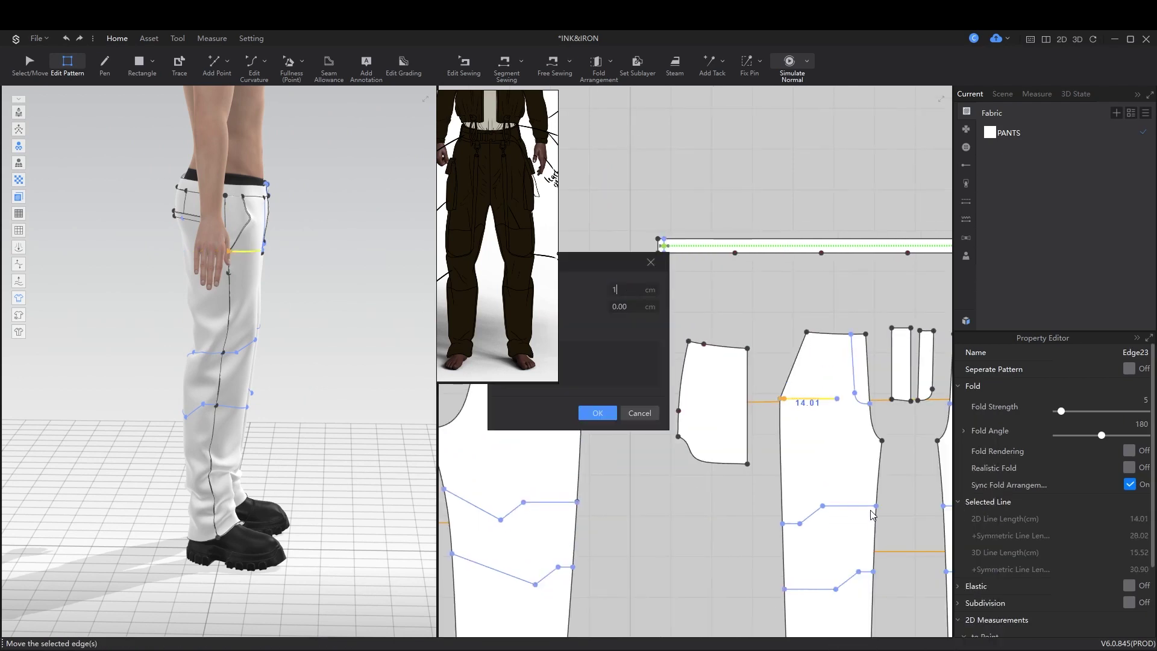
type("0")
key("Return")
Step: Create a rectangular pocket piece and sew its upper edge to the 10 cm lines on the back and front panels
scroll(292, 418, "up", 3)
key("a")
scroll(696, 470, "down", 2)
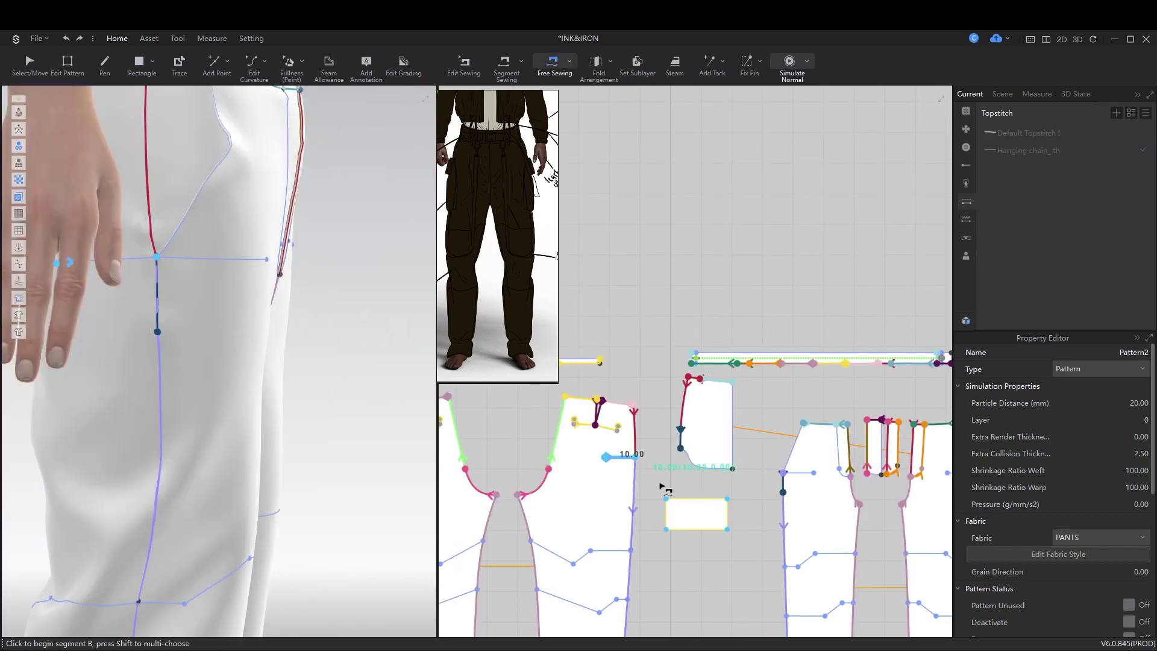
key("a")
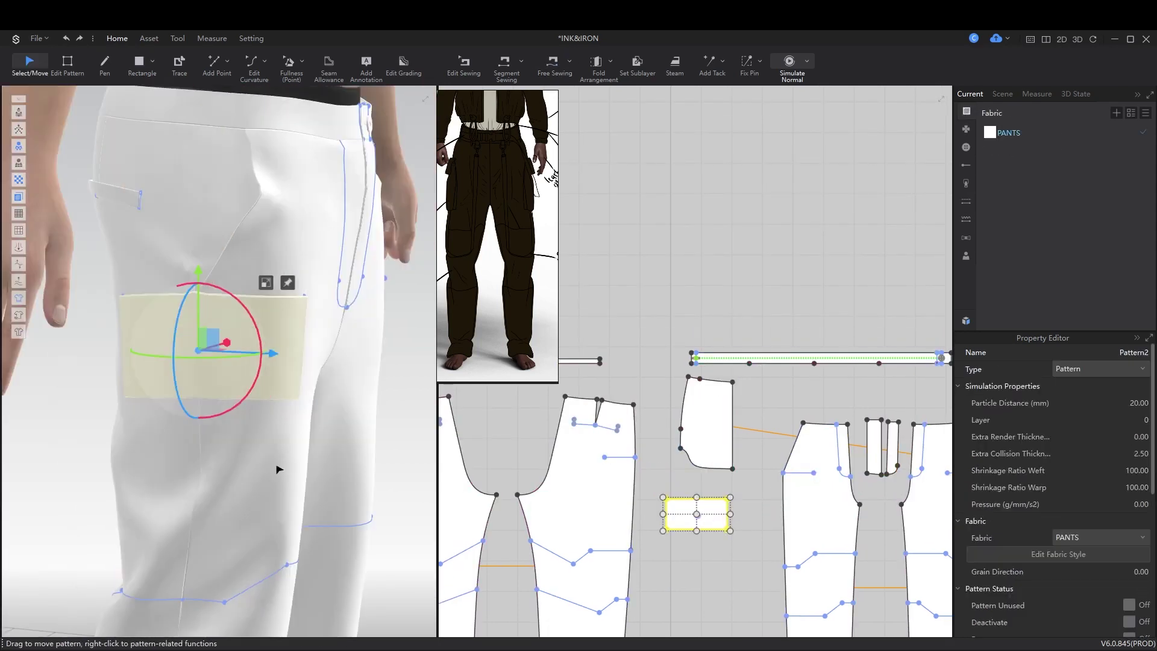
Step: Add one equidistant internal line below the 10 cm pocket lines on the front and back panels, extended to the outline
left_click(796, 393)
right_click(796, 392)
left_click(856, 458)
left_click_drag(615, 252, 725, 231)
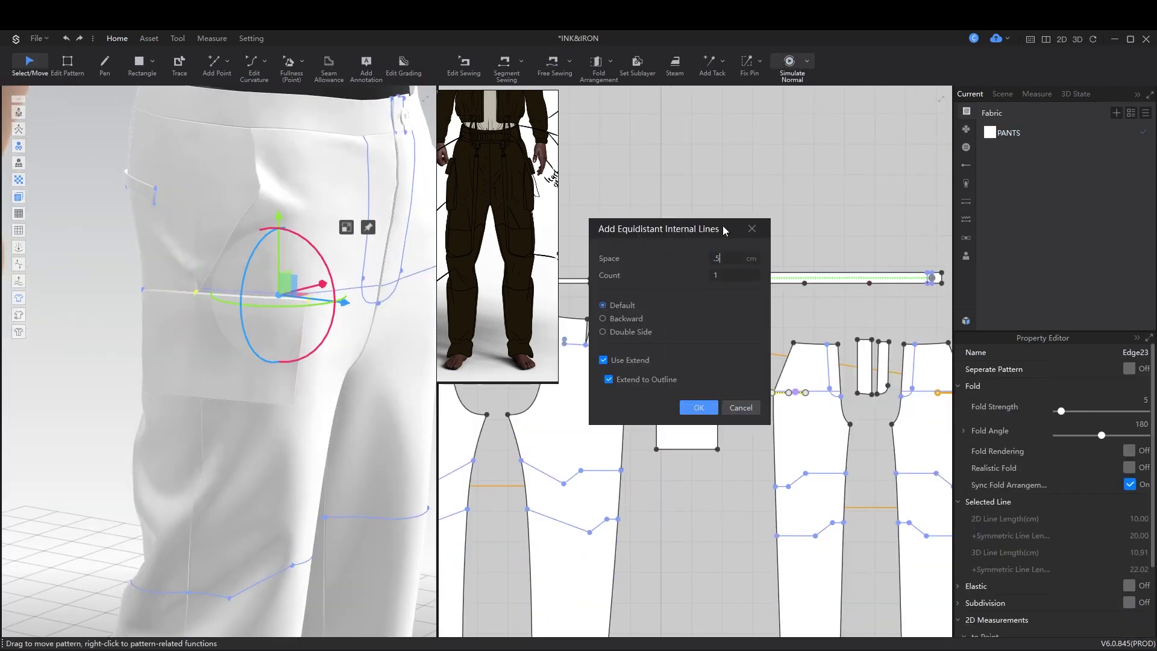
left_click(699, 407)
left_click_drag(589, 249, 900, 218)
left_click(900, 393)
scroll(669, 378, "down", 4)
scroll(609, 381, "up", 3)
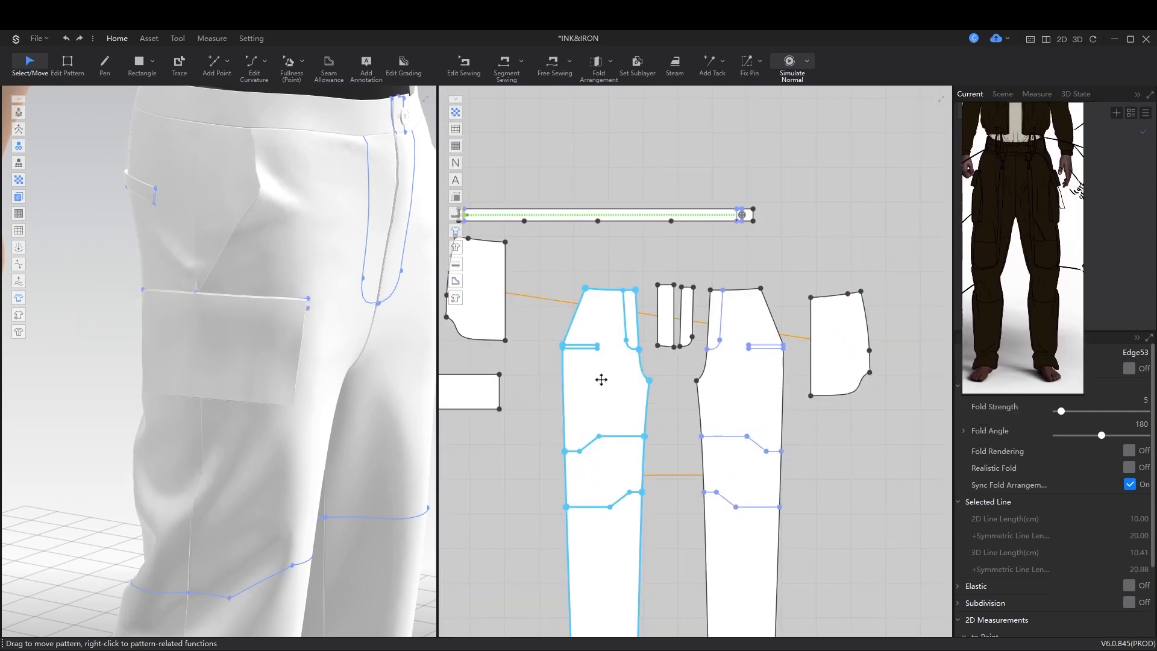
Step: Duplicate the rectangular pocket piece and place the copy directly below the original
scroll(697, 320, "up", 3)
scroll(718, 434, "up", 2)
left_click(718, 434)
key("ctrl+c")
key("ctrl+v")
left_click(697, 527)
scroll(658, 422, "down", 2)
Step: Draw the pocket outline on the front and back panels, down from the offset line's inner end and across to the side seam
key("m")
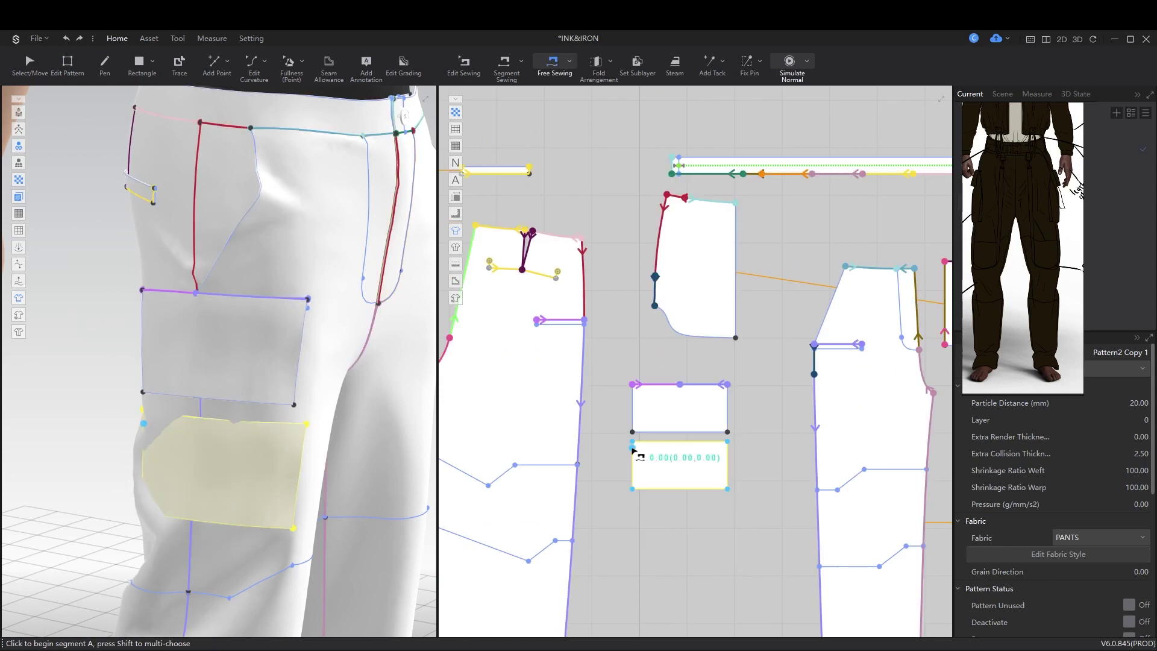
scroll(856, 373, "up", 3)
key("h")
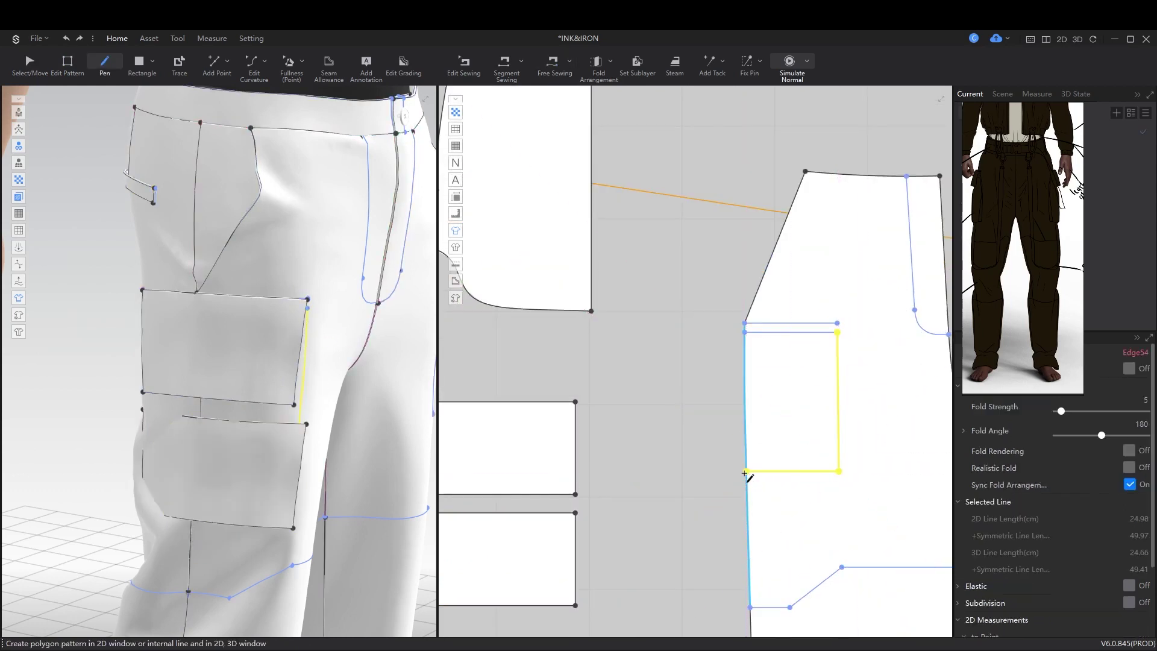
Step: Lengthen both side edges of the lower pocket piece to 15 cm
scroll(747, 473, "down", 3)
key("z")
right_click_drag(841, 525, 631, 404)
left_click(714, 482)
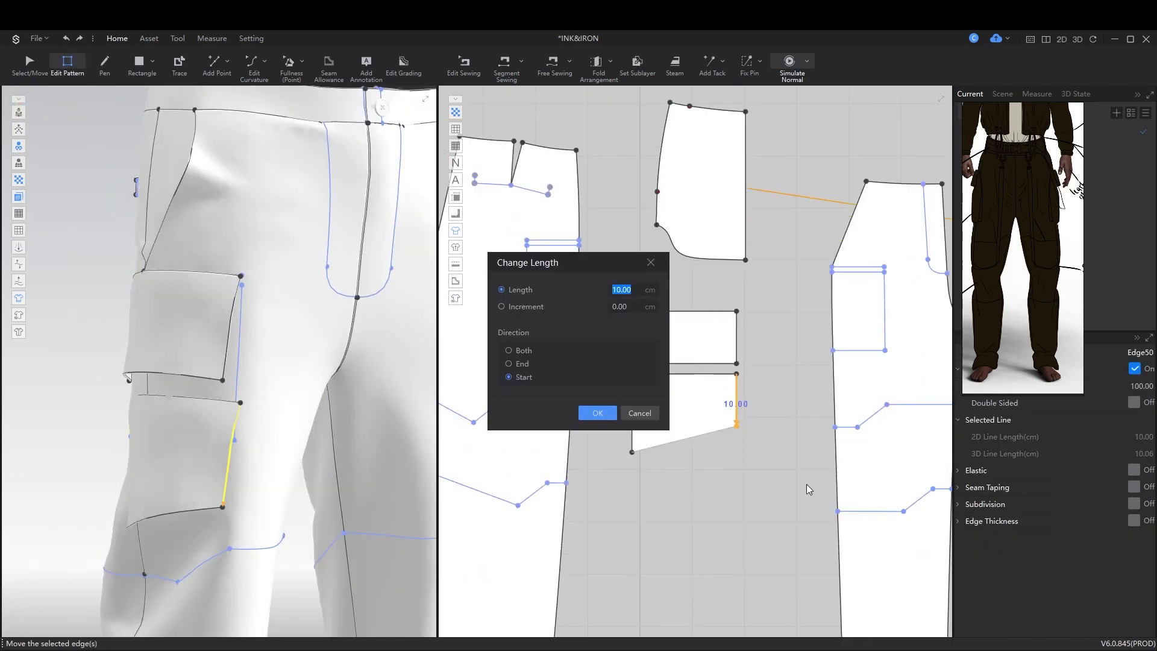
left_click(599, 414)
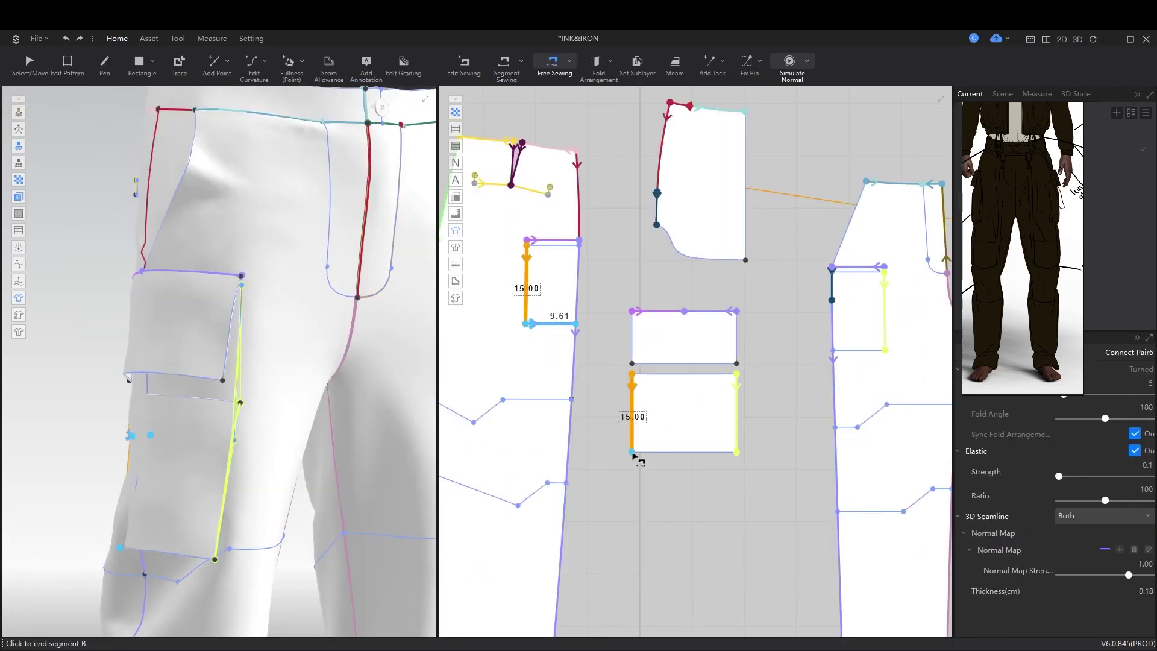
Step: Sew the lower pocket piece's side edges to the panels' 15 cm outline lines, and set the upper flap piece to layer 1
key("a")
left_click(693, 474)
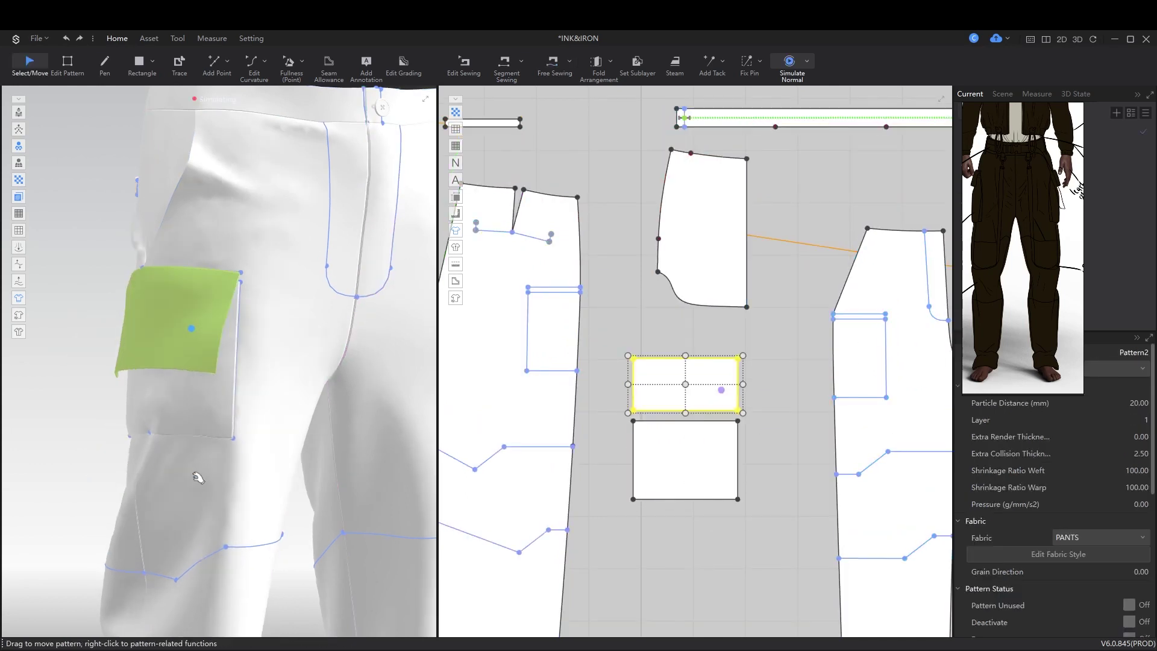
left_click(198, 478)
Step: Create a narrow 50 cm long gusset strip and sew it between the lower pocket piece's edges and the pocket outline
key("z")
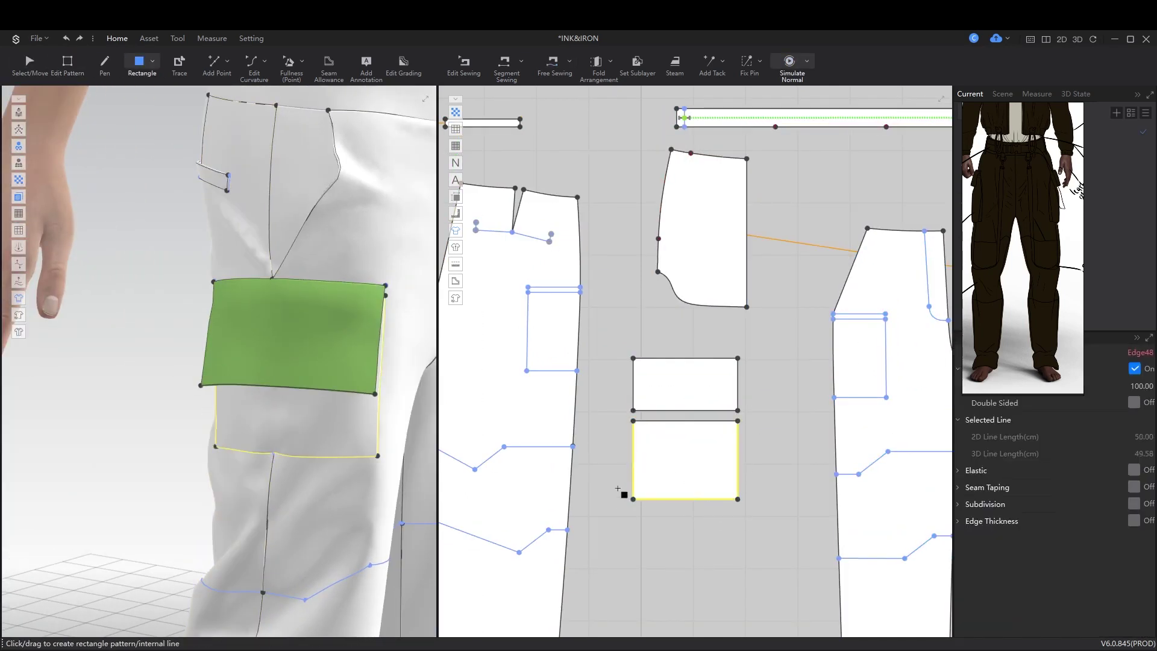
left_click(597, 379)
key("m")
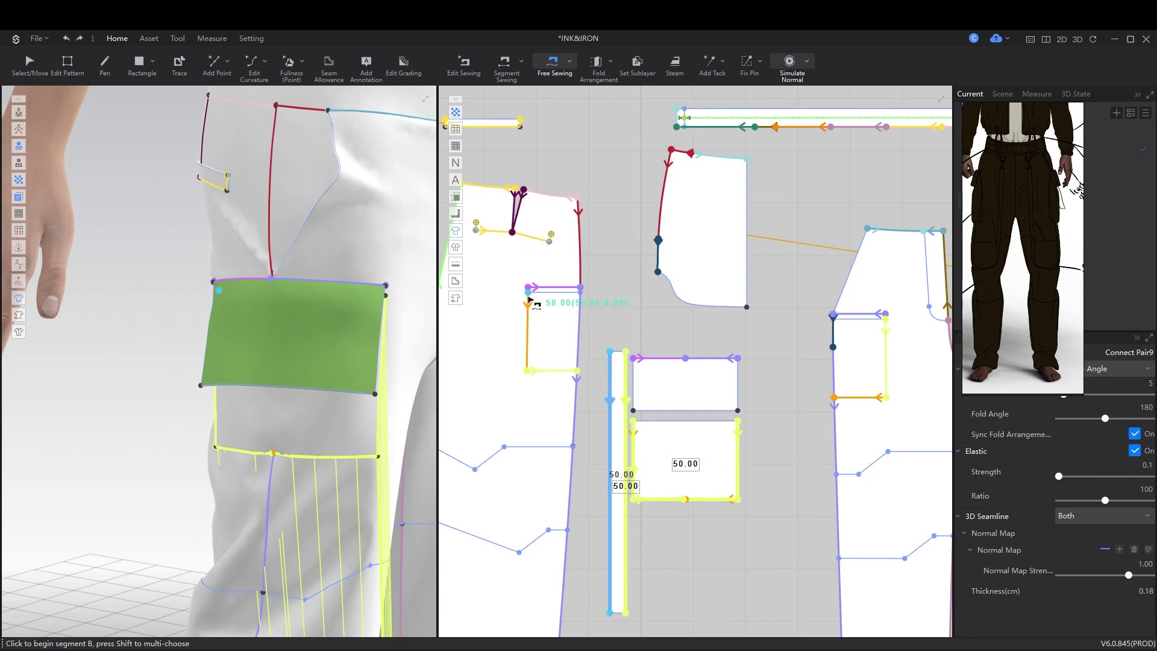
key("b")
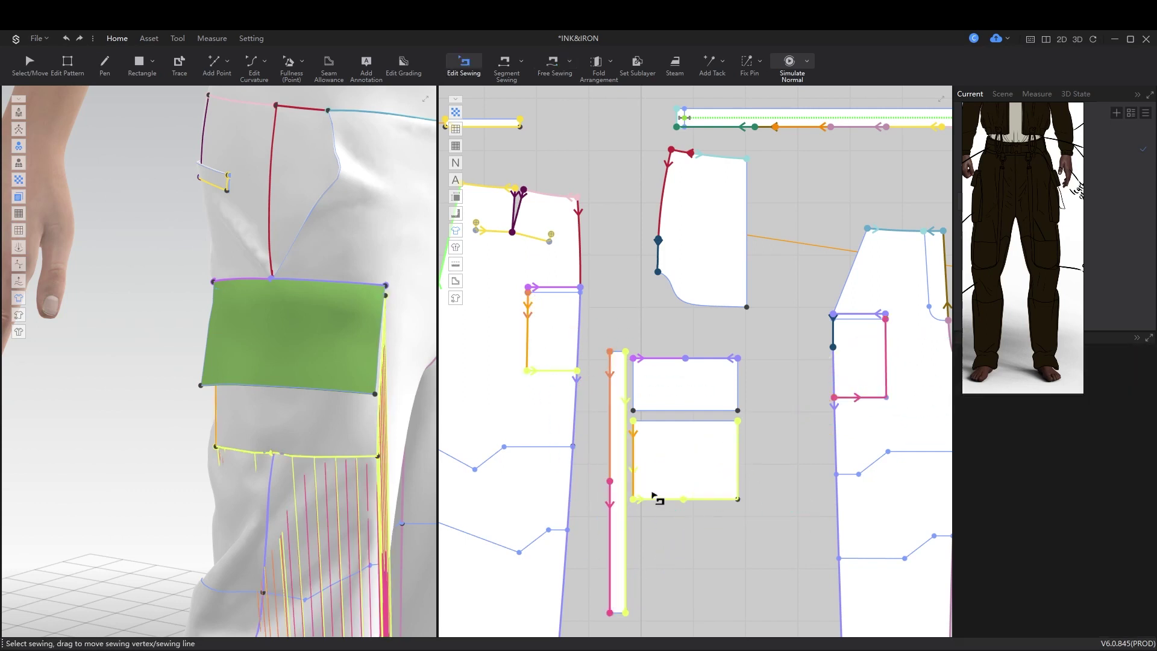
left_click(668, 511)
Step: Move the lower pocket piece outward from the leg in 3D and simulate the gusseted pocket
key("a")
left_click(638, 491)
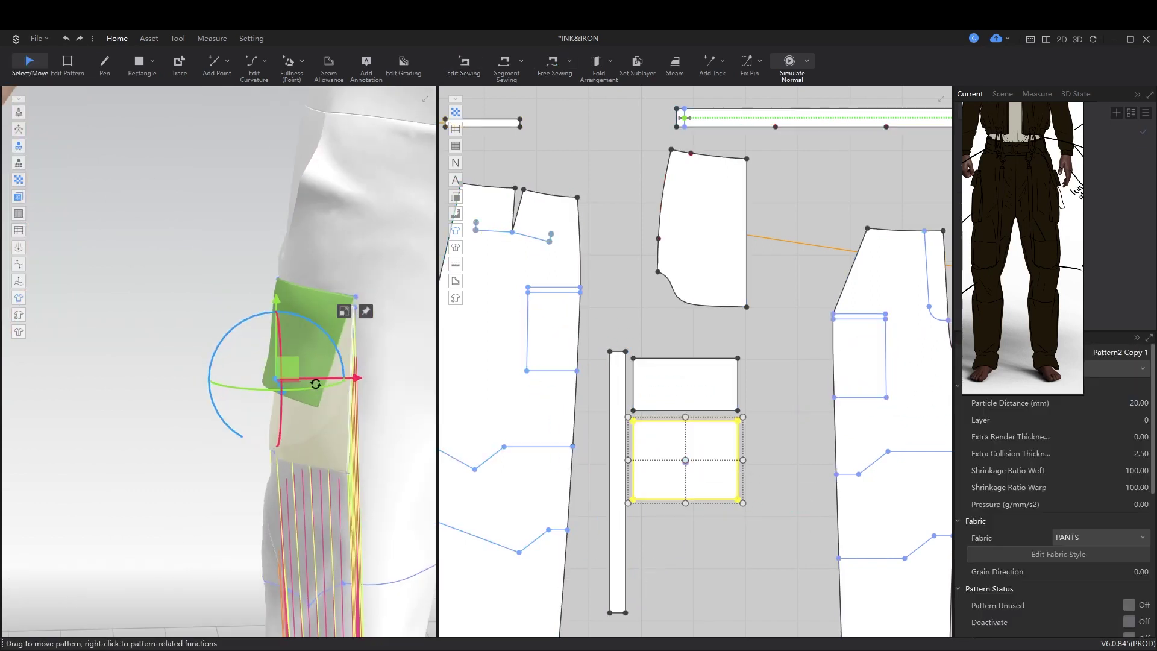
key("space")
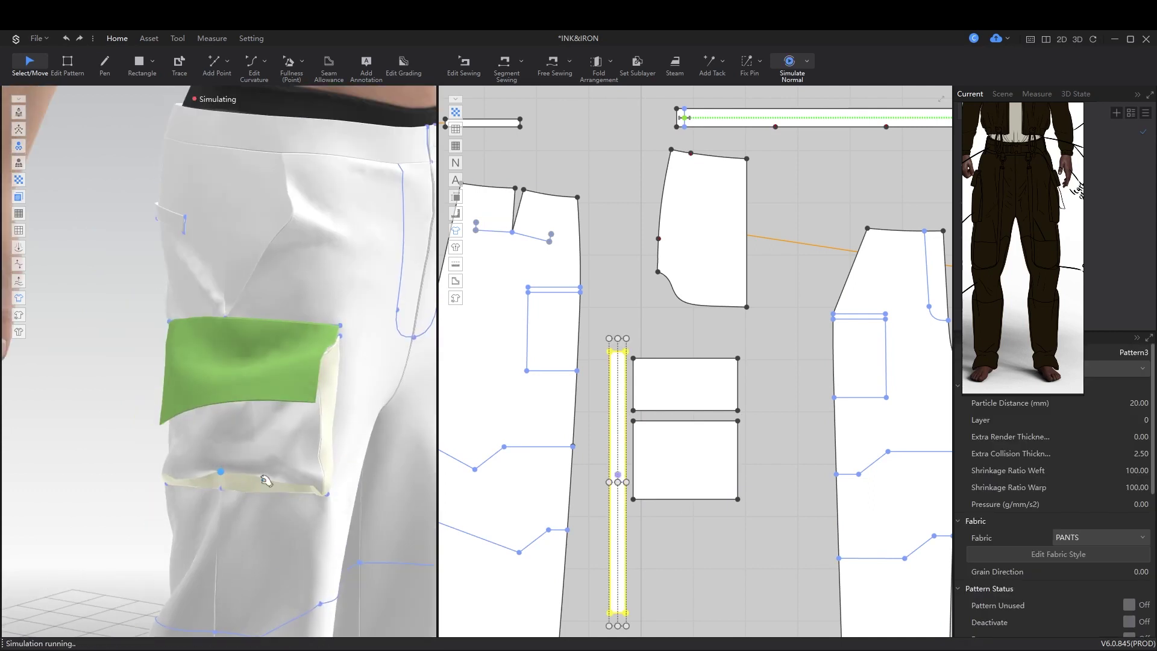
Step: Lower the pocket outline's bottom lines, and lengthen the pocket piece to 20.76 cm and the gusset strip to 55.76 cm
key("z")
left_click(545, 372)
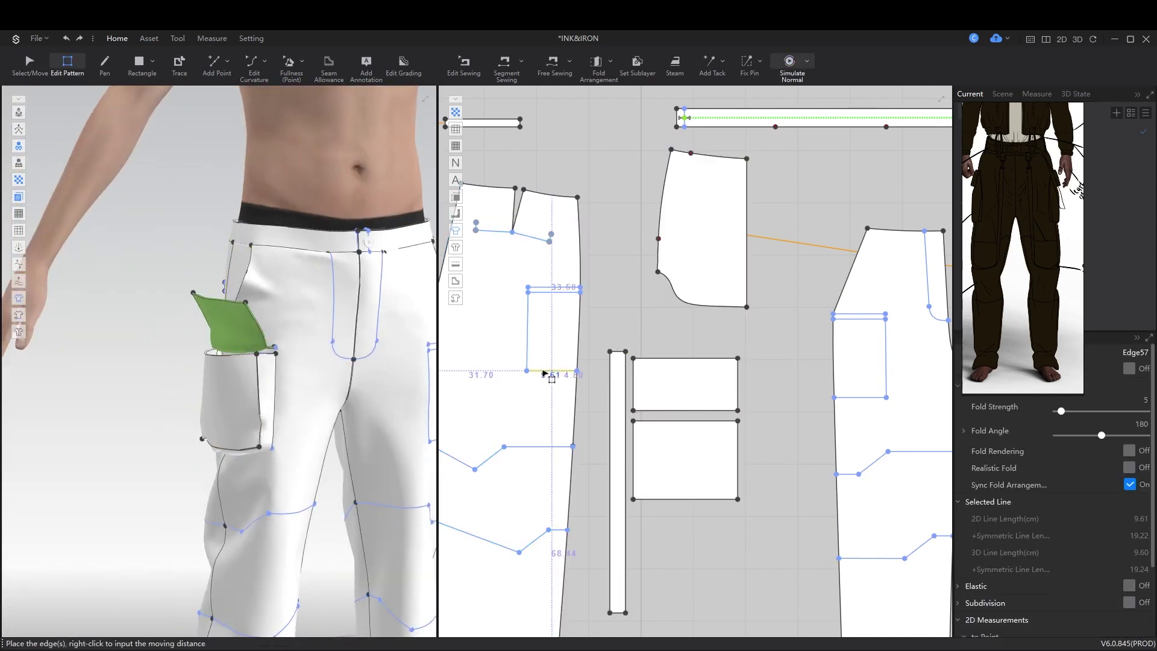
middle_click_drag(857, 403, 888, 236)
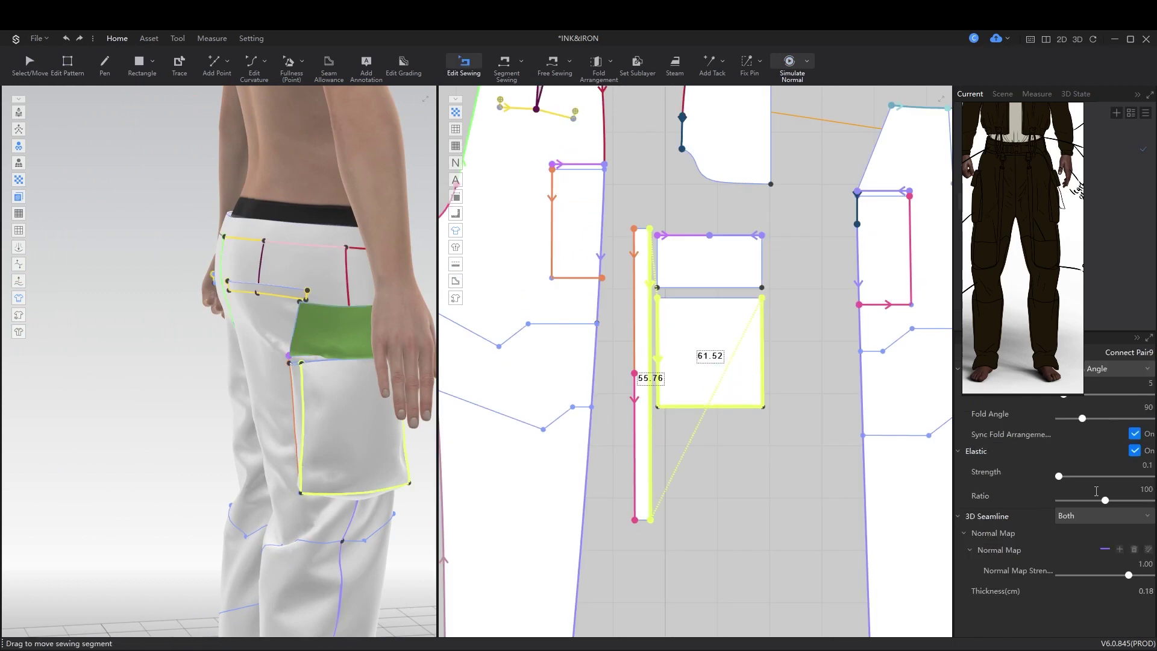
Step: Set the fold angle of the seam between gusset strip and pocket piece to 90, turn its elastic off, and simulate
key("a")
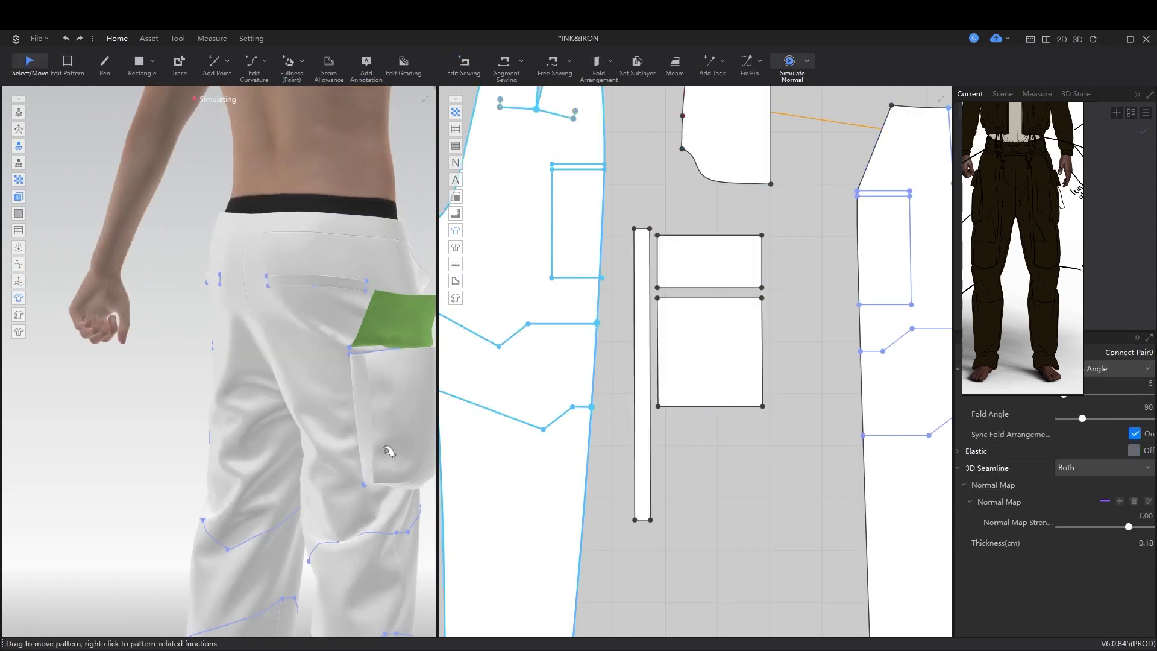
left_click(710, 350)
key("x")
Step: Draw a lengthwise center line on the gusset strip and set its fold angle to 45 with fold rendering on
key("h")
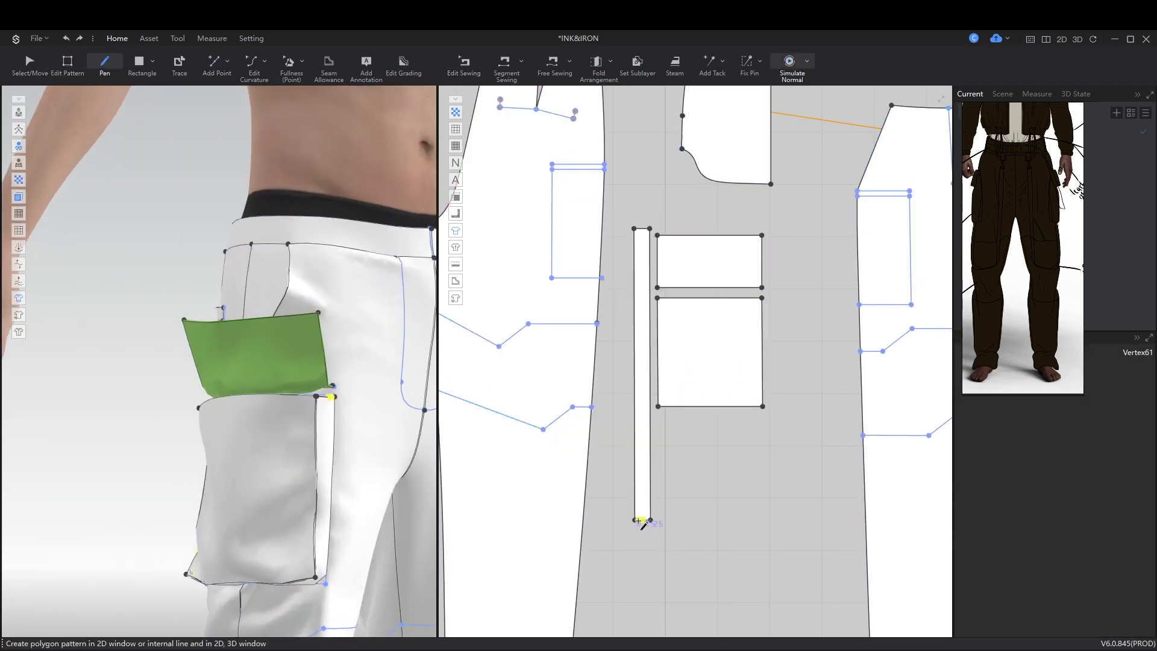
left_click(921, 477)
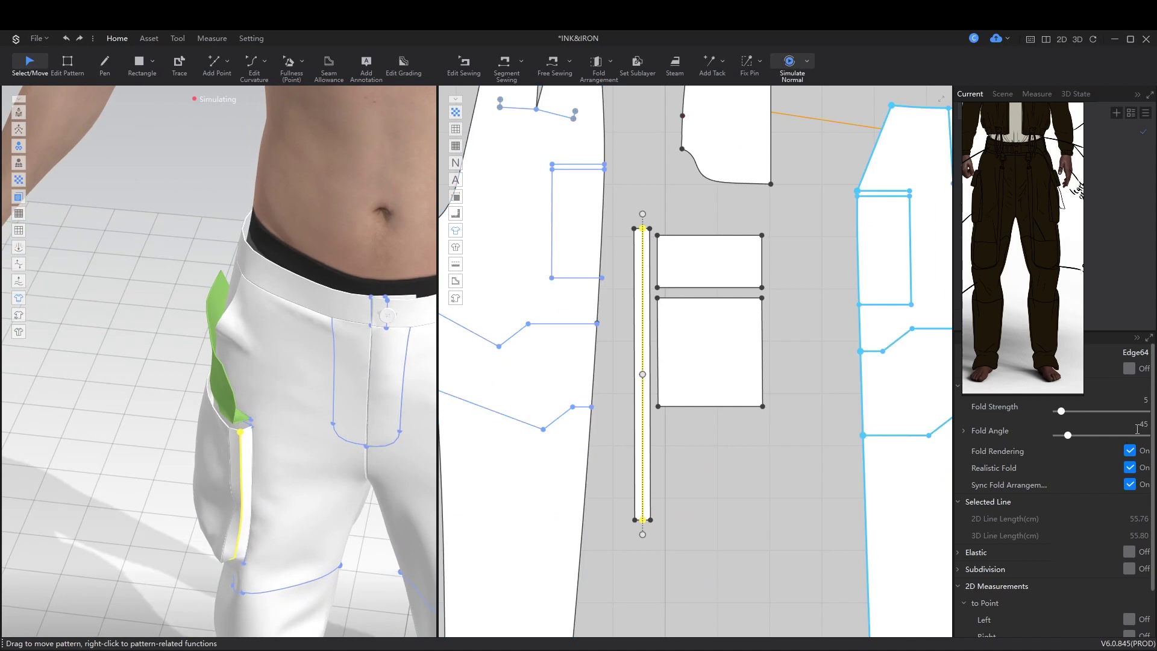
left_click(237, 482)
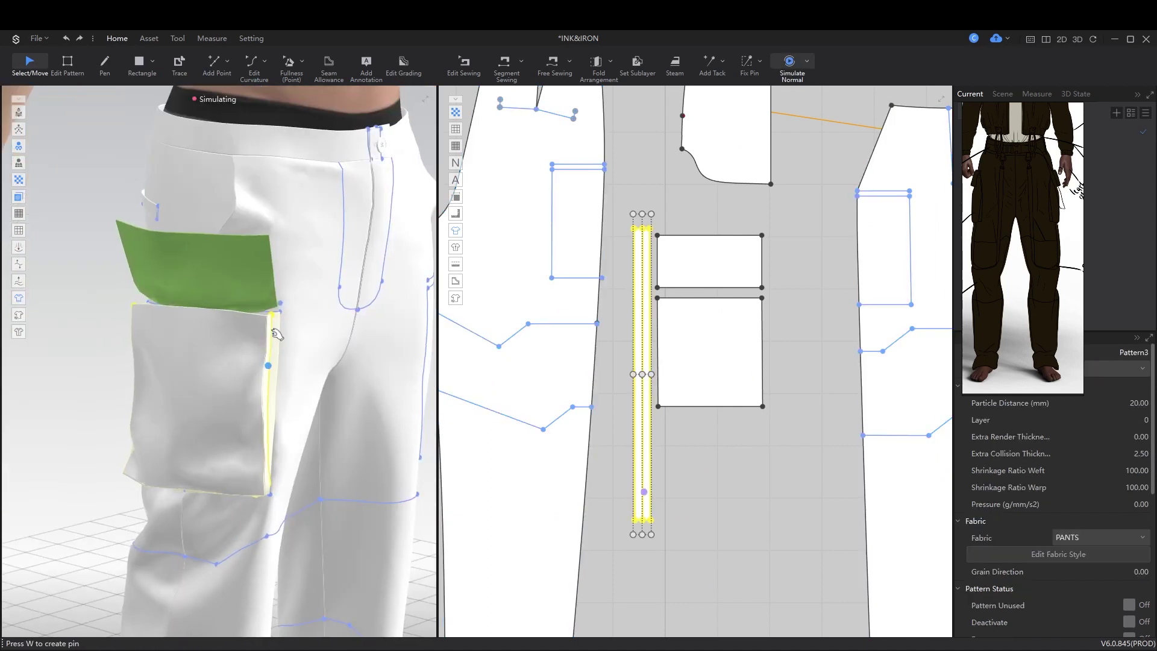
Step: Pull the outer end of the back panel's bottom pocket line back onto the side seam
left_click(252, 509)
key("z")
scroll(637, 330, "up", 3)
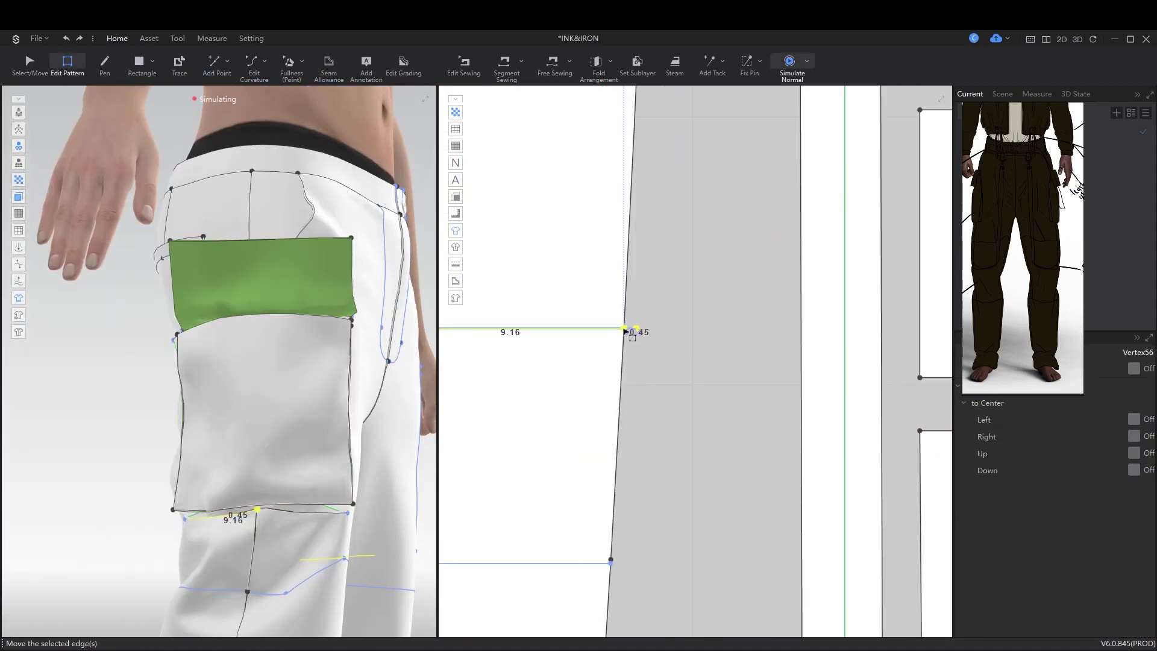
scroll(469, 451, "down", 3)
Step: Split the gusset strip's long edge at 20.76 cm from its upper end
key("a")
left_click(614, 461)
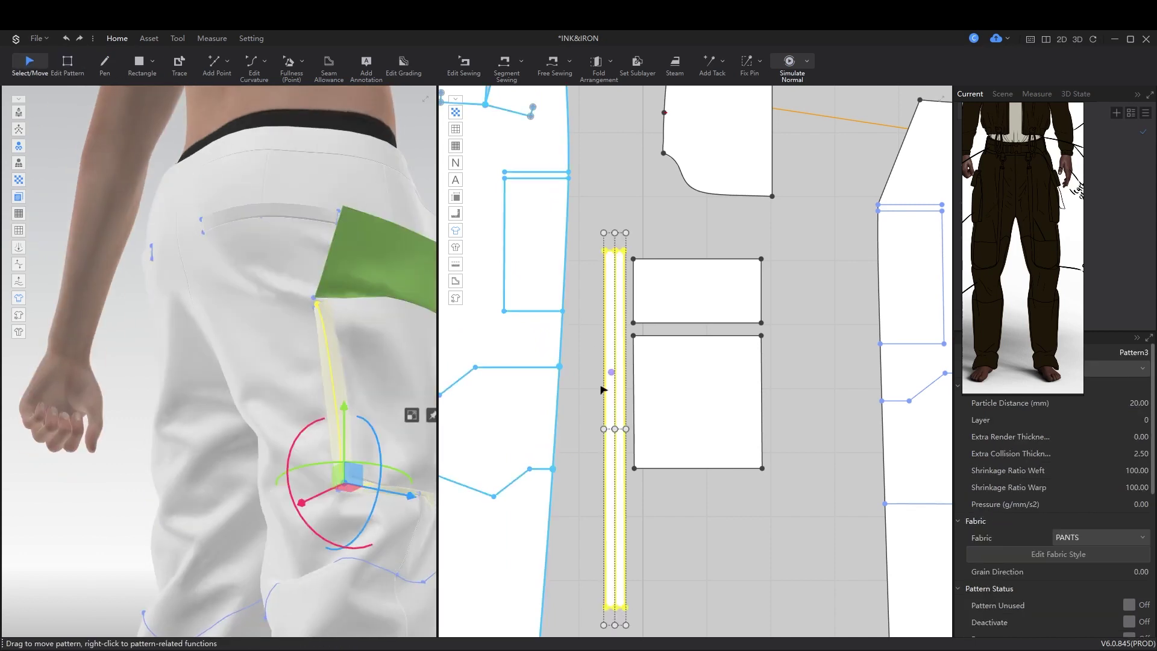
scroll(627, 461, "up", 2)
right_click(632, 455)
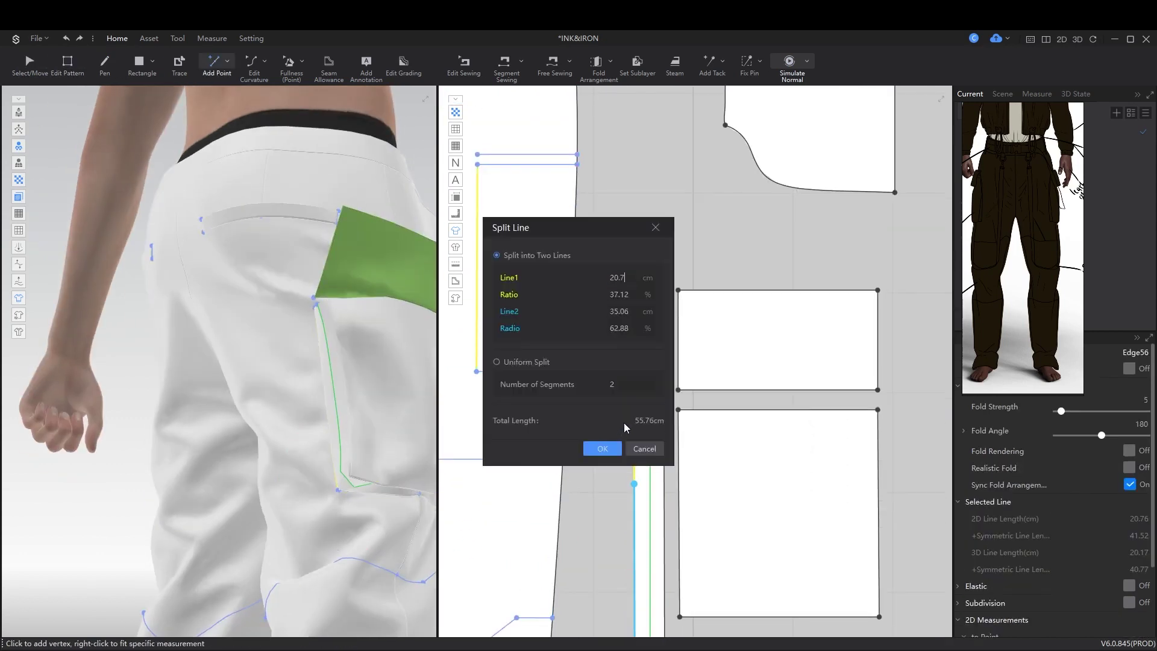
left_click(599, 447)
Step: Draw a 3 cm internal line across the gusset strip at the split point
key("h")
scroll(666, 414, "up", 6)
left_click(659, 407)
left_click(717, 407)
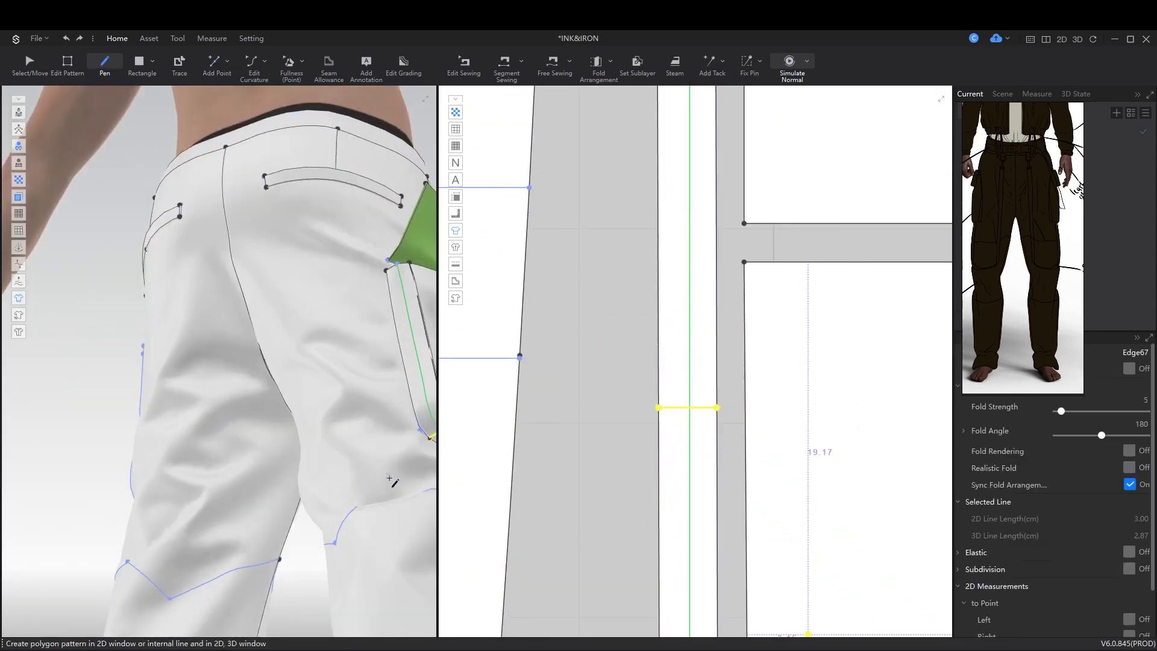
Step: Replace the gusset strip's cross line with one slightly above the split point and change its fold angle with fold rendering on
scroll(612, 468, "down", 3)
key("b")
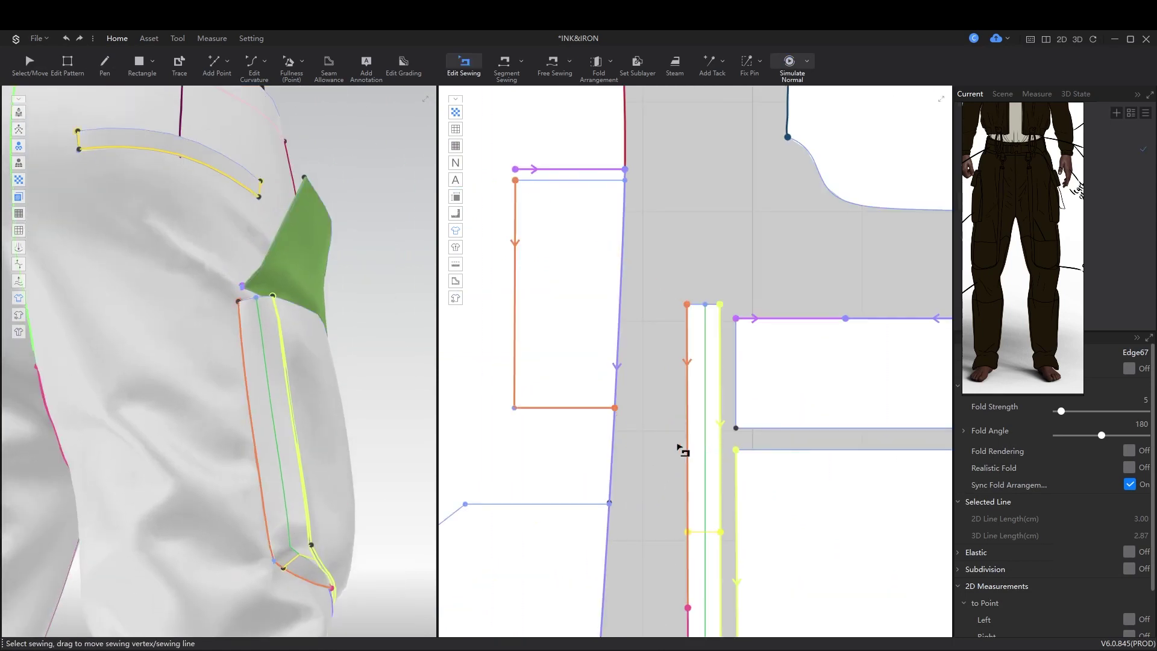
scroll(693, 509, "up", 2)
left_click(687, 514)
left_click(723, 537)
left_click(382, 560)
right_click_drag(382, 561, 635, 490)
left_click(703, 517)
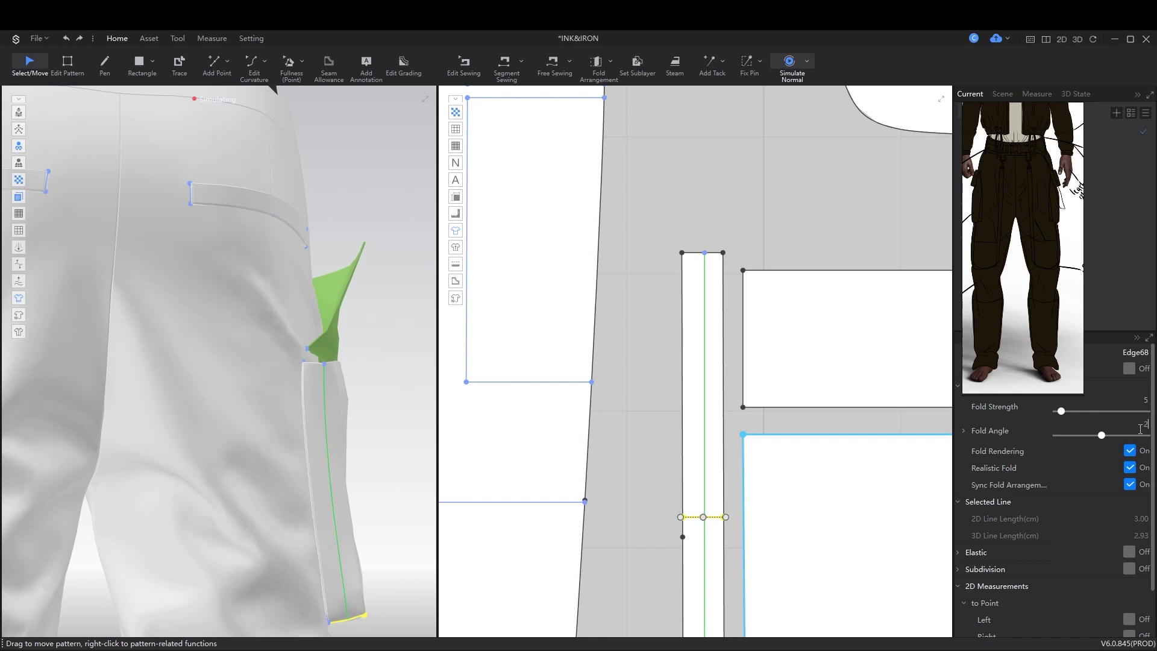
Step: Simulate the pocket and pull the gusset strip's lower corner into place
key("space")
left_click_drag(372, 619, 280, 580)
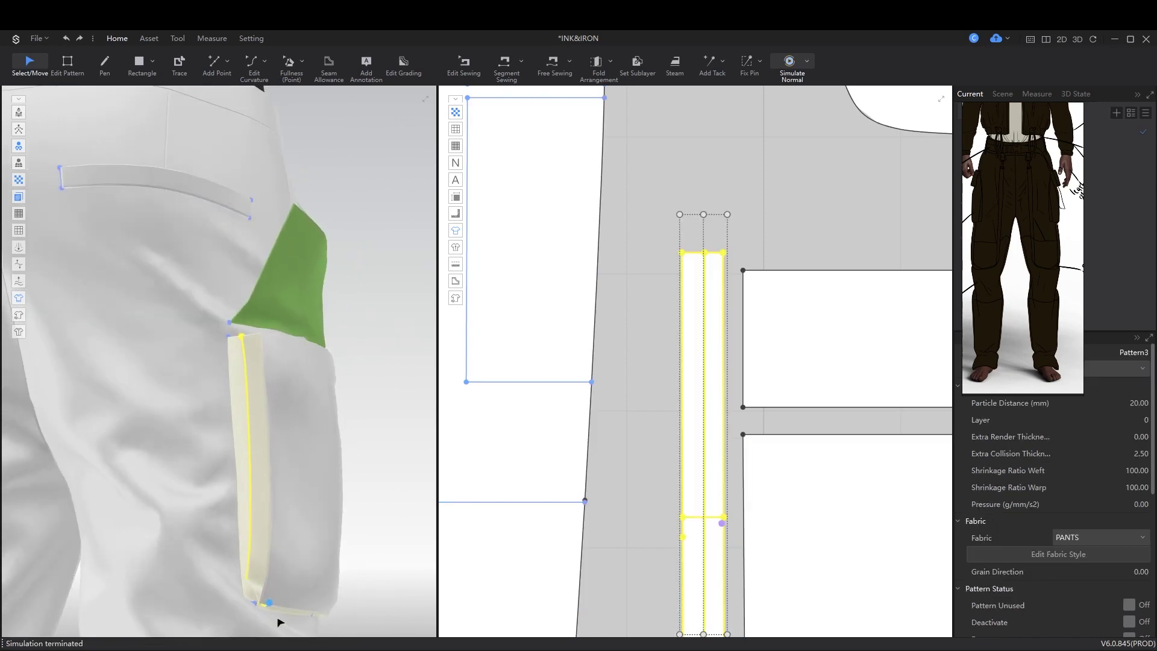
right_click(336, 564)
right_click_drag(336, 564, 305, 548)
left_click(305, 547)
Step: Draw a second internal line across the lower half of the gusset strip for the other corner, and simulate
scroll(656, 441, "up", 2)
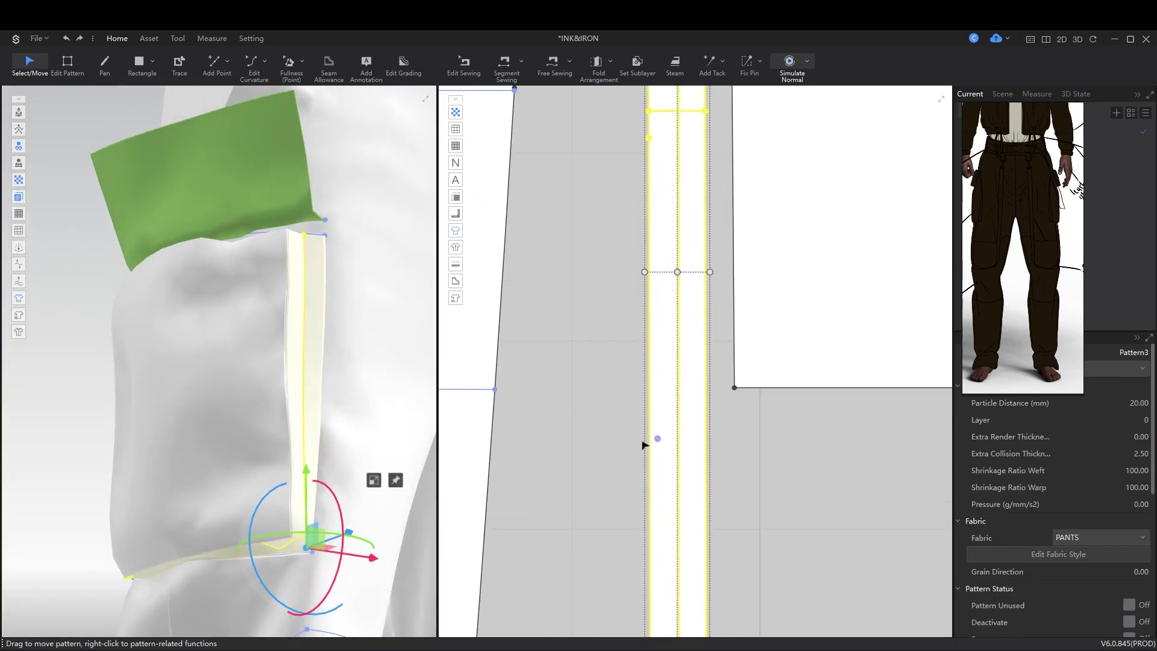
key("d")
left_click(646, 441)
left_click(709, 440)
key("a")
key("space")
right_click_drag(258, 560, 181, 390)
Step: Add an equidistant internal line just below the flap piece's upper edge
left_click(374, 589)
key("z")
scroll(690, 325, "down", 2)
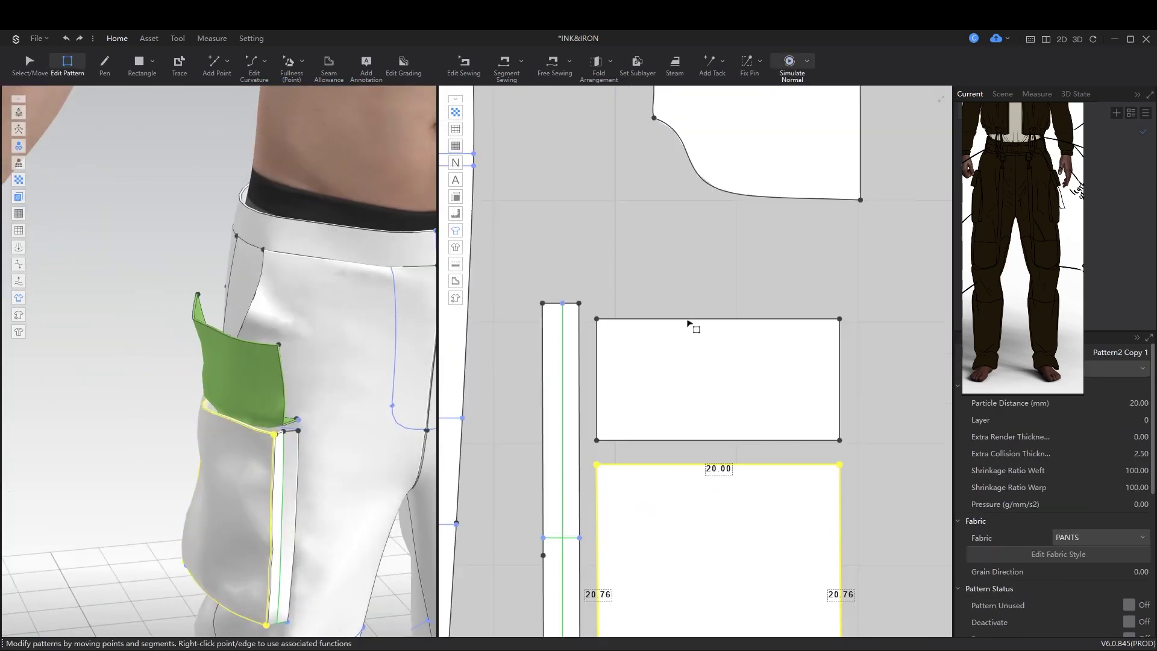
right_click(690, 320)
left_click(729, 386)
left_click(593, 426)
Step: Pull the flap down over the pocket during the simulation
left_click_drag(234, 362, 234, 402)
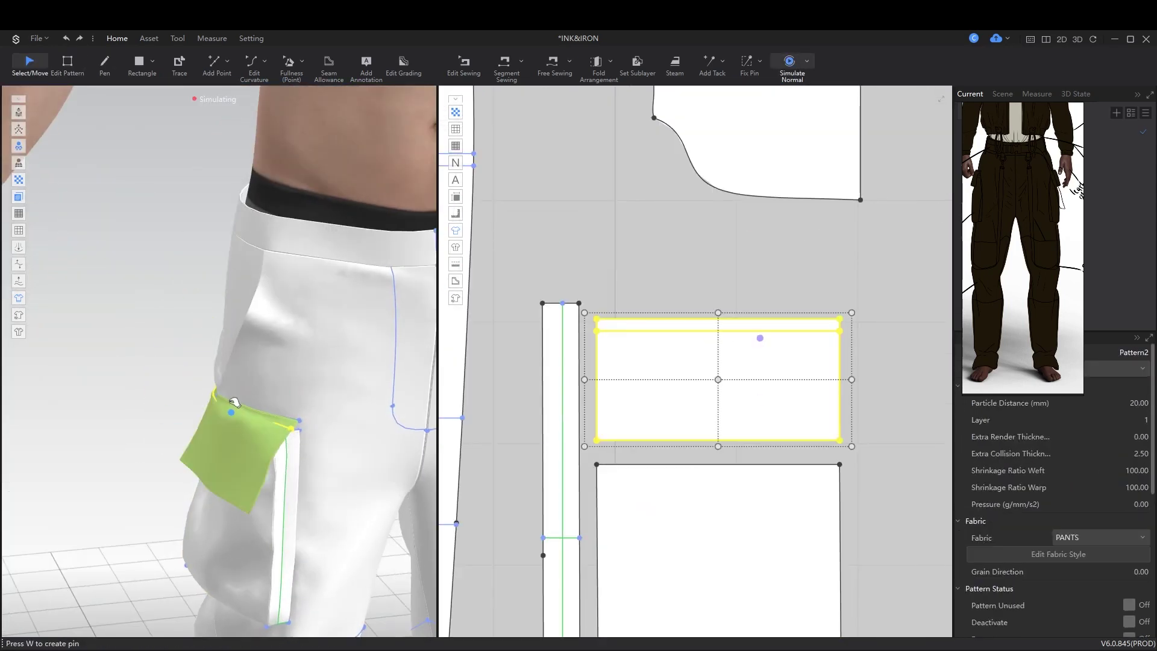
right_click_drag(279, 407, 421, 398)
key("space")
Step: Set the fold angle of the flap's upper internal line to 270 with fold rendering on, and simulate the flap
key("z")
left_click(767, 331)
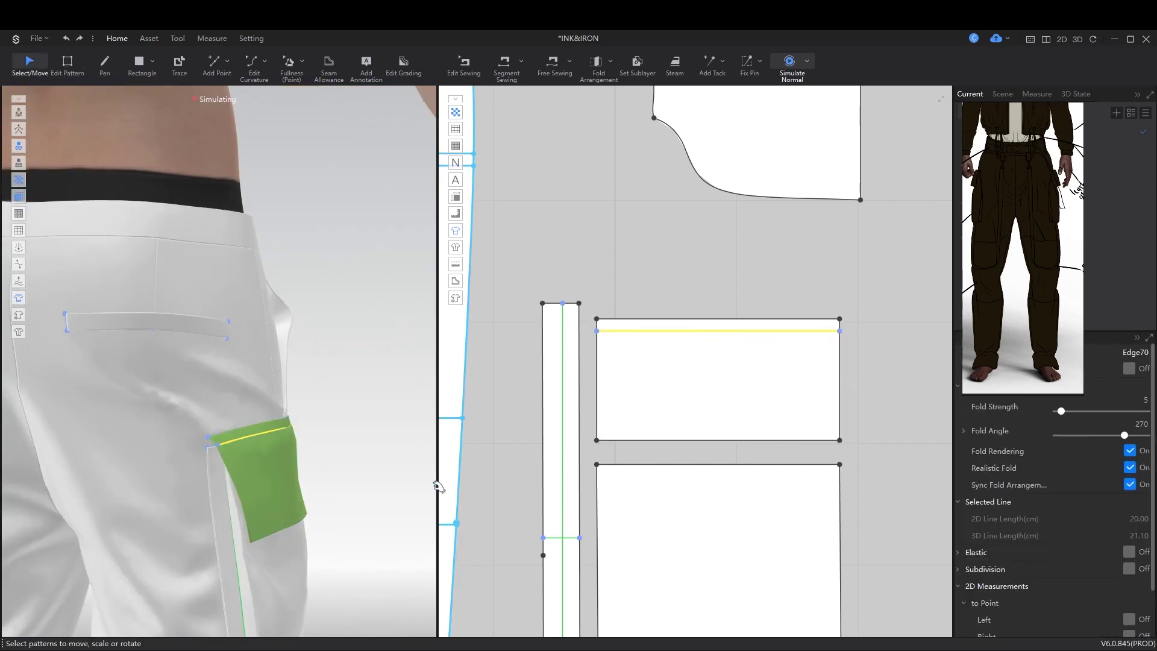
key("space")
left_click_drag(288, 420, 296, 416)
key("space")
Step: Examine the sewing along the flap's upper edge and how the flap sits on the pocket
key("b")
right_click(717, 319)
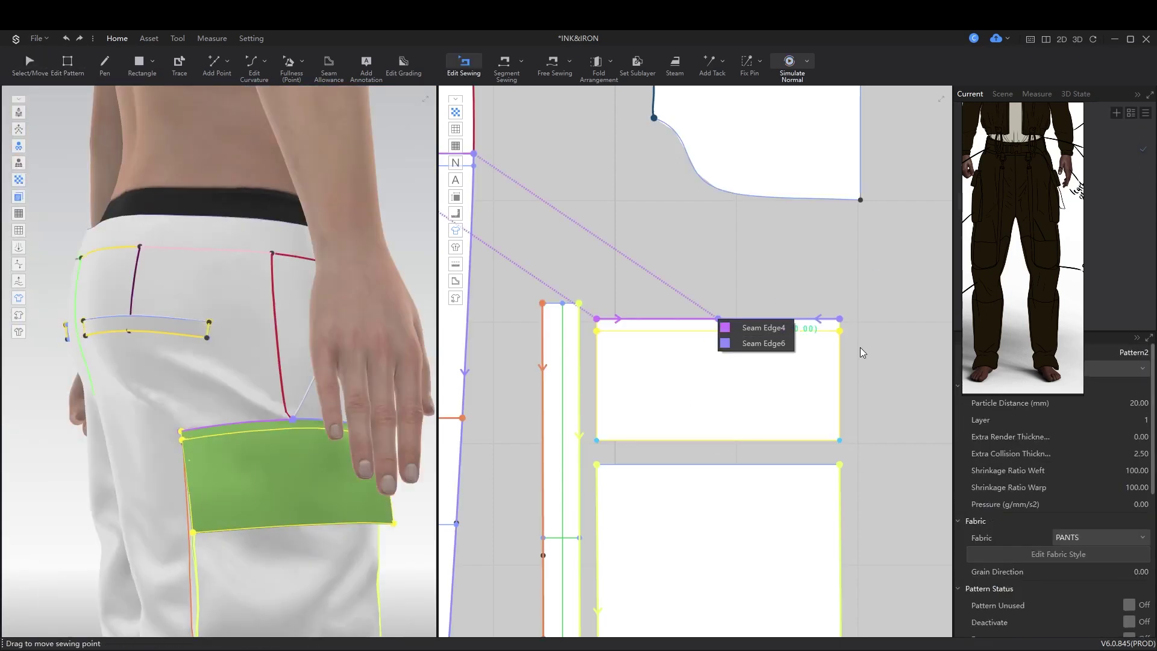
key("Escape")
right_click_drag(60, 408, 257, 408)
scroll(257, 437, "up", 2)
scroll(257, 436, "down", 2)
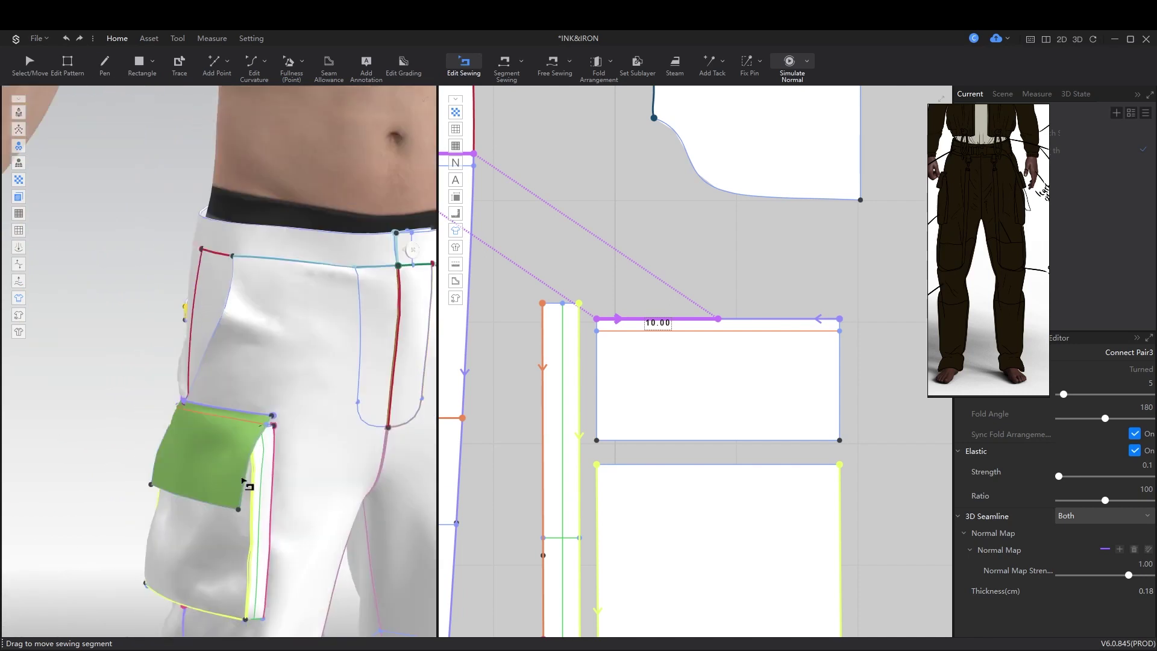
Step: Move the pocket outline lines on the front and back panels farther down from the flap lines
key("a")
scroll(693, 361, "down", 3)
scroll(842, 476, "up", 2)
left_click(842, 476)
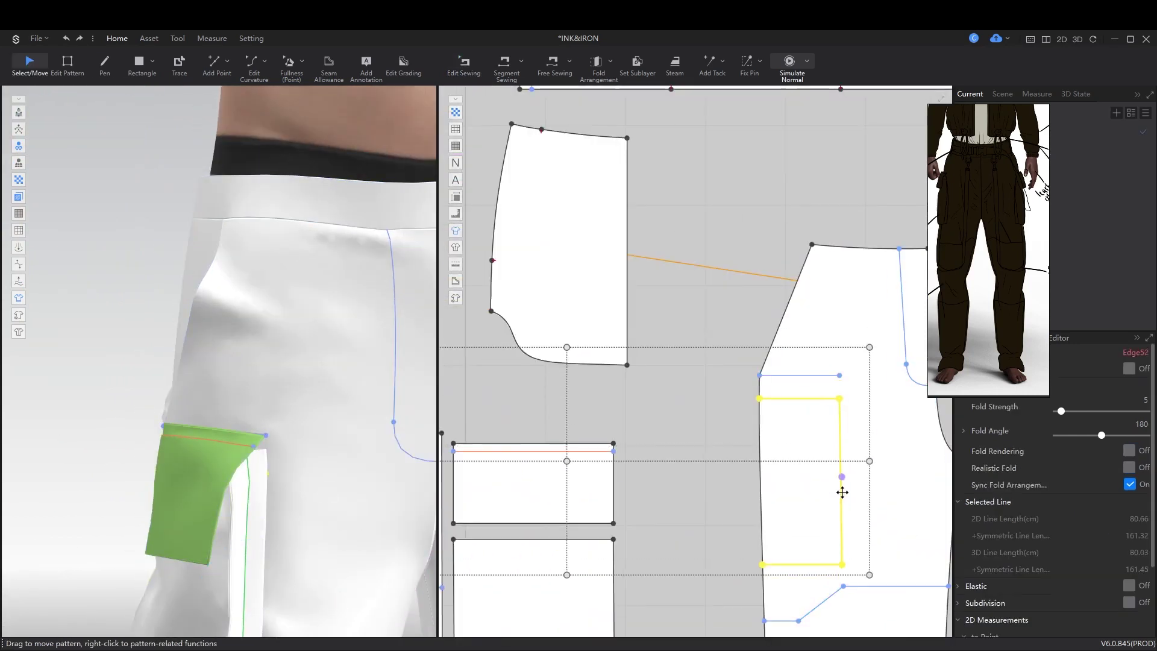
Step: Move the flap attachment lines on both panels down closer to the pocket outline, and simulate
scroll(610, 349, "up", 3)
left_click(610, 349)
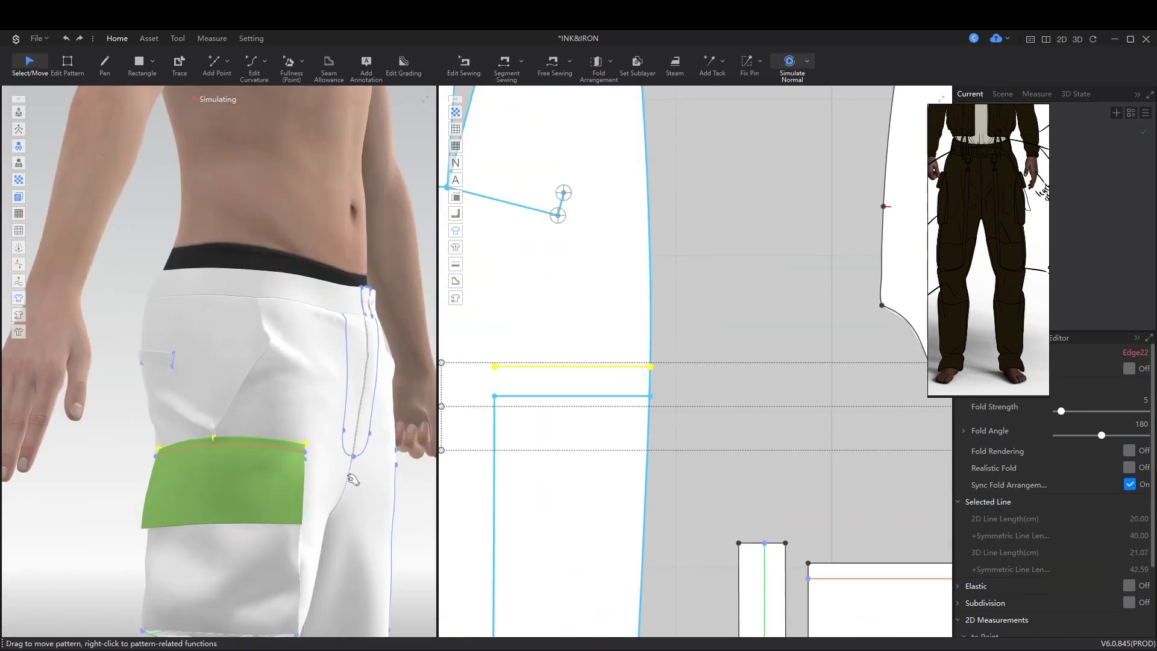
scroll(727, 451, "down", 3)
left_click(728, 452)
right_click_drag(339, 495, 217, 476)
Step: Add equidistant internal lines 0.3 cm away on both sides of the flap's fold line
key("z")
scroll(688, 460, "up", 3)
left_click(688, 444)
right_click(688, 444)
left_click(561, 324)
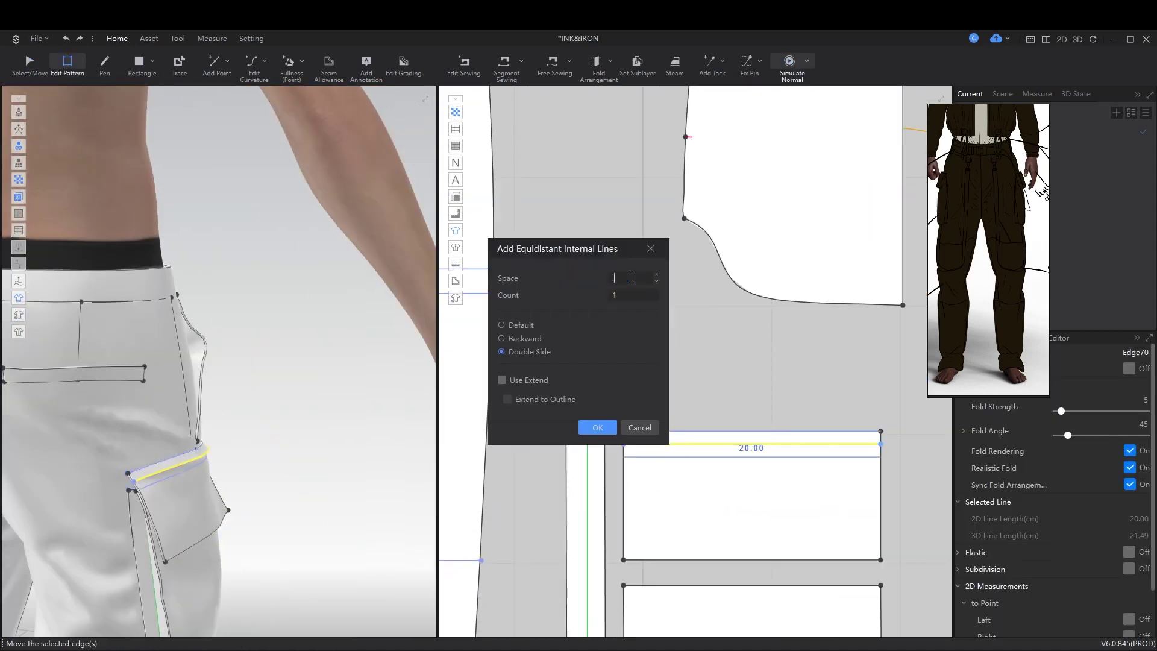
type(".3")
key("Return")
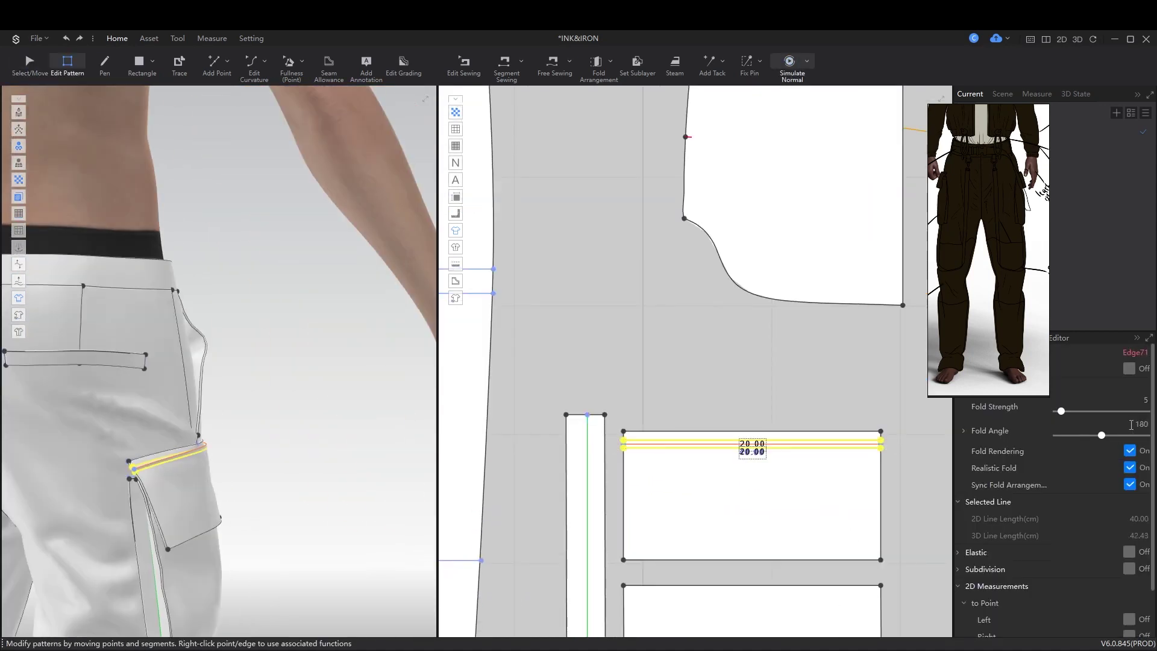
Step: Set the fold angle of the flap's three parallel fold lines to 90 and simulate the flap
key("space")
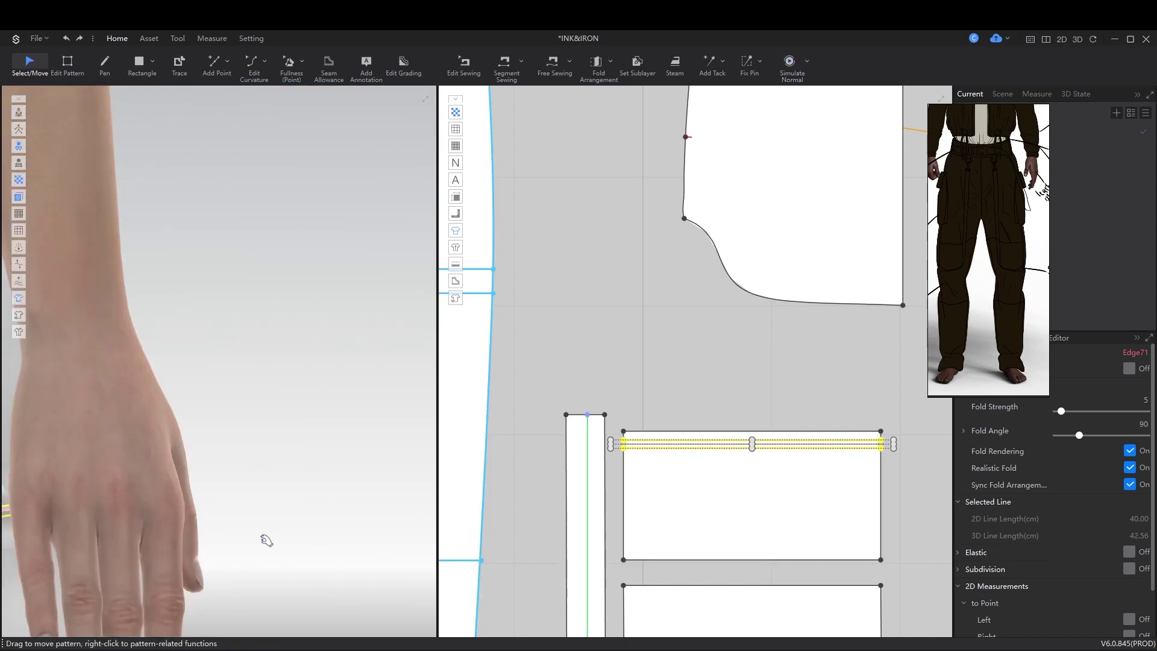
key("space")
left_click(193, 550)
key("a")
left_click(693, 439)
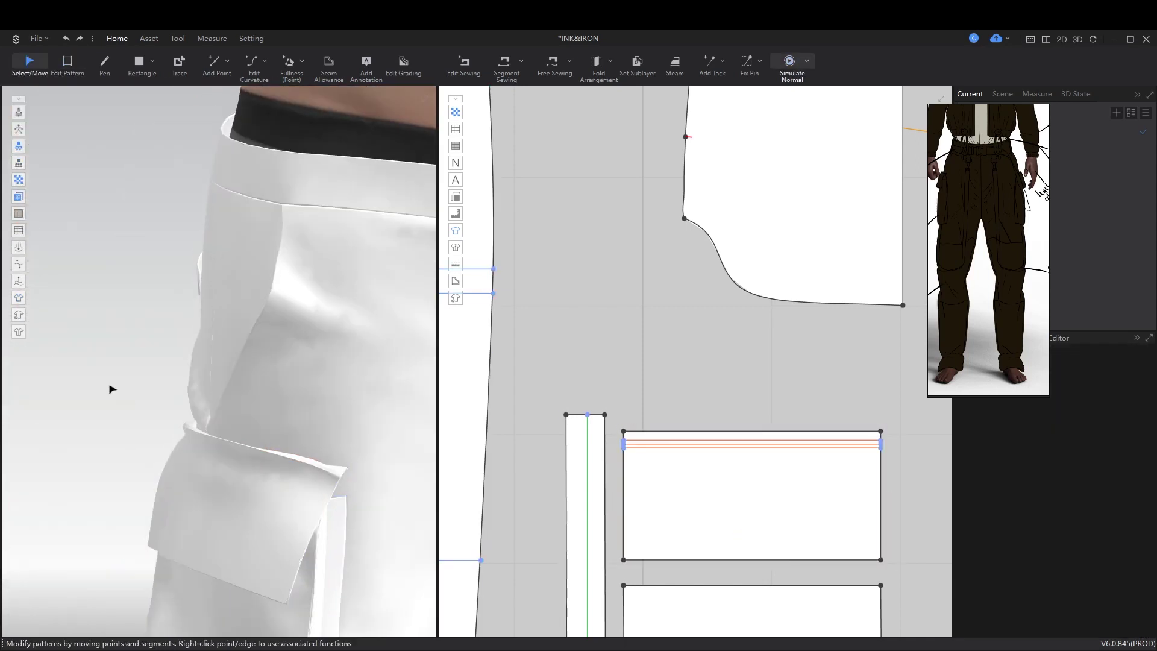
left_click(186, 439)
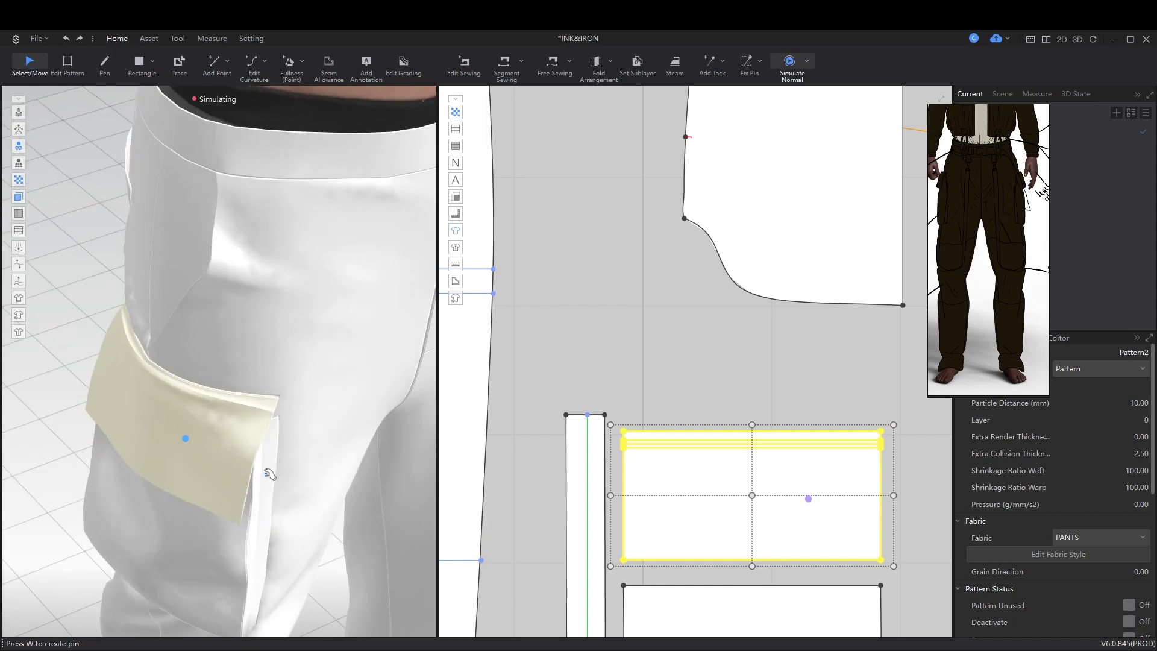
scroll(713, 483, "up", 3)
scroll(253, 446, "down", 10)
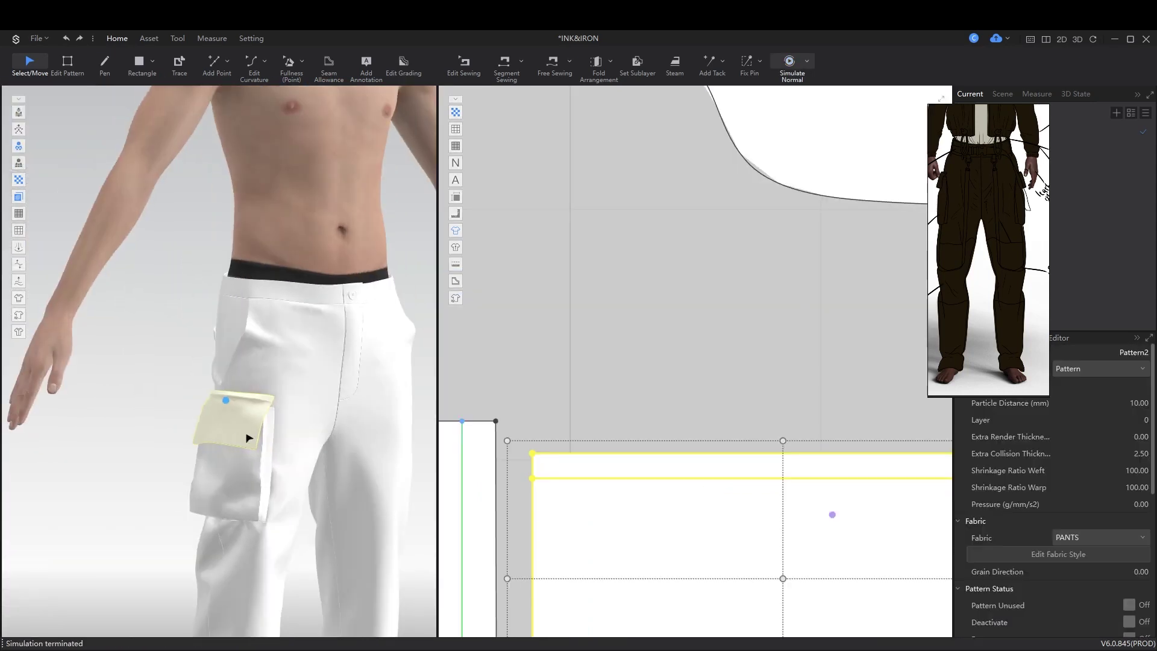
Step: Move the upper and lower knee lines farther down on the front and back leg panels
scroll(129, 363, "up", 3)
left_click(783, 386)
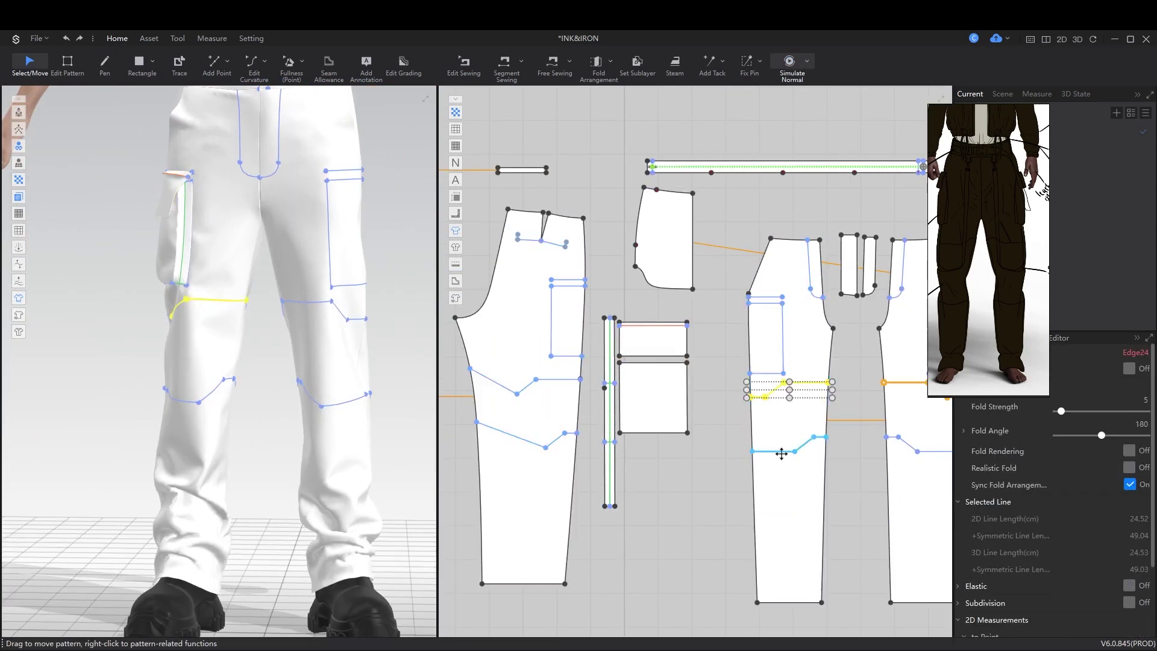
scroll(124, 483, "up", 3)
left_click(524, 406)
left_click(553, 459)
left_click(799, 459)
left_click(795, 400)
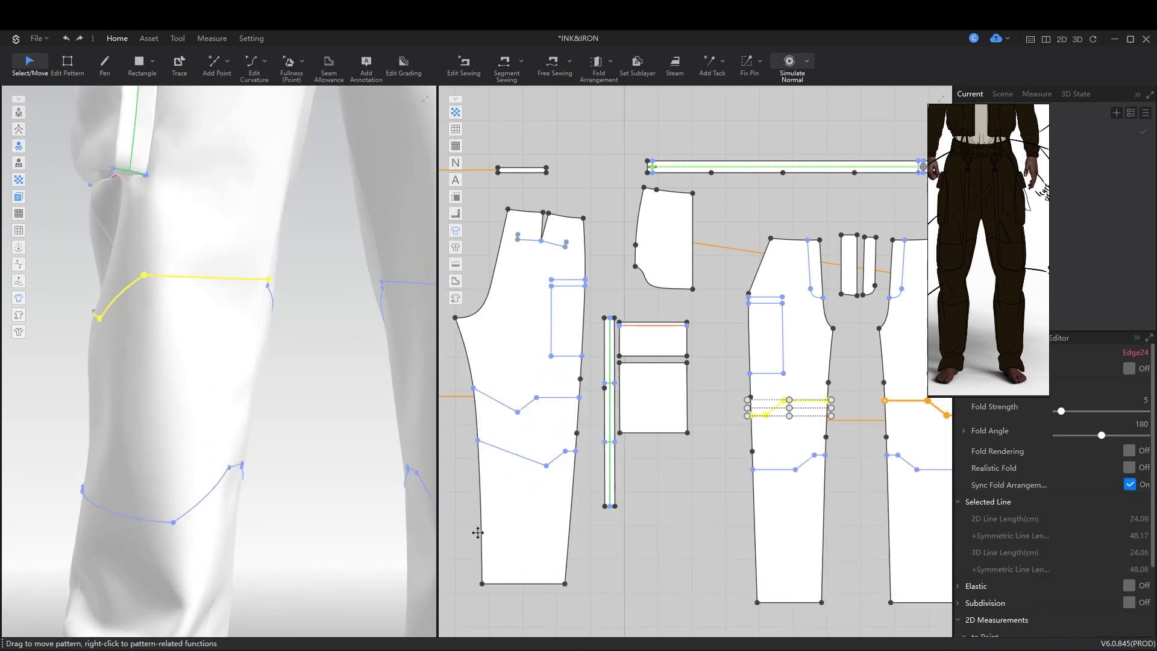
Step: Align the knee lines' end points along the leg seams so the front and back lines meet
scroll(850, 415, "up", 5)
key("z")
left_click(845, 438)
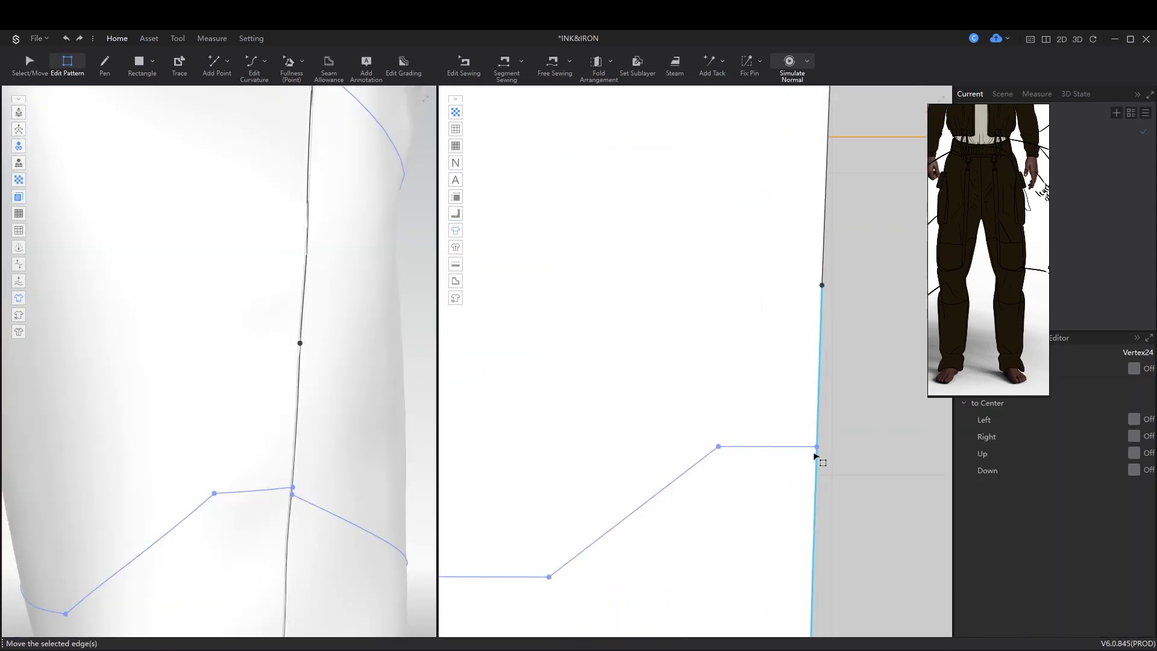
scroll(374, 467, "down", 3)
left_click(591, 476)
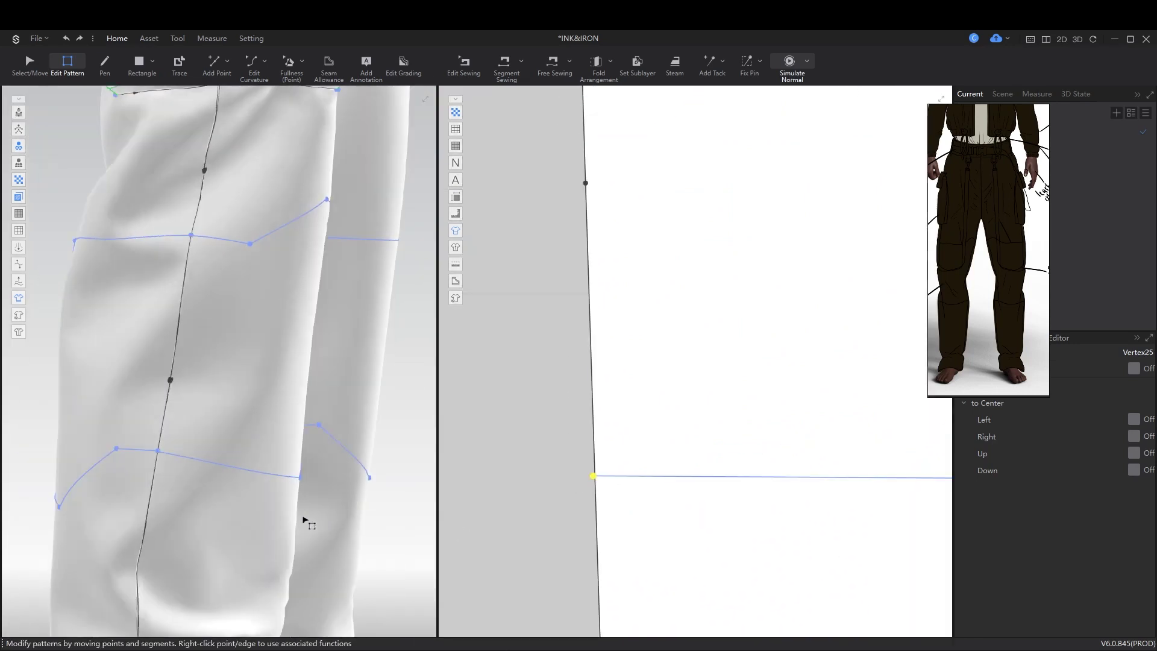
middle_click_drag(163, 614, 250, 570)
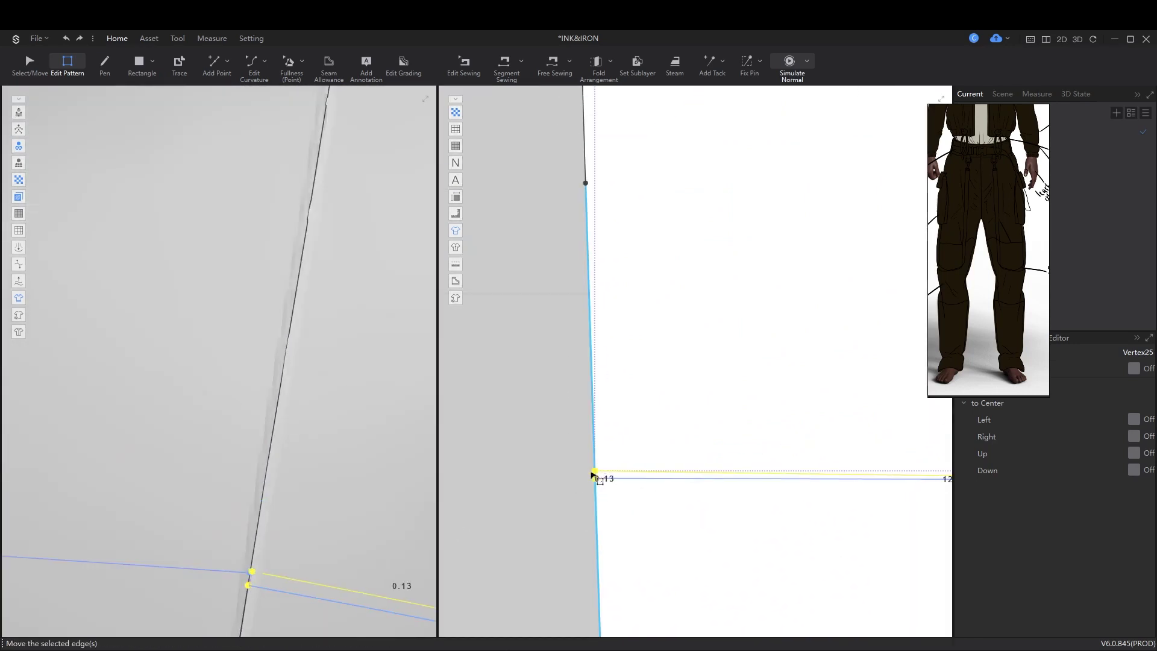
key("space")
scroll(313, 498, "down", 6)
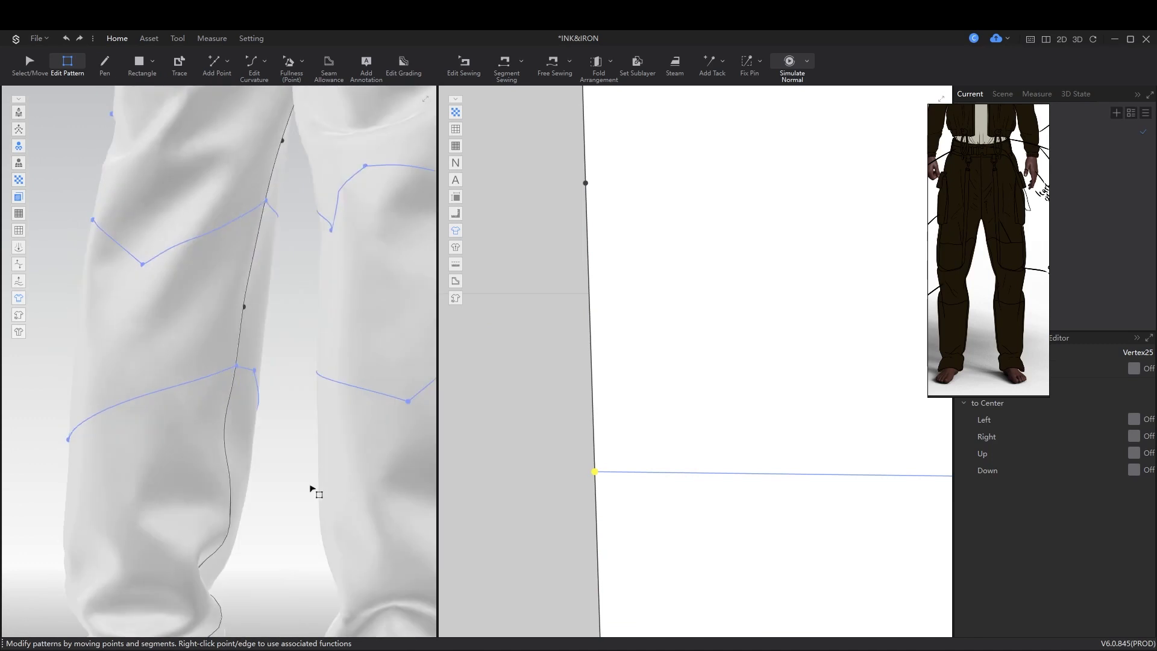
scroll(648, 392, "down", 10)
key("space")
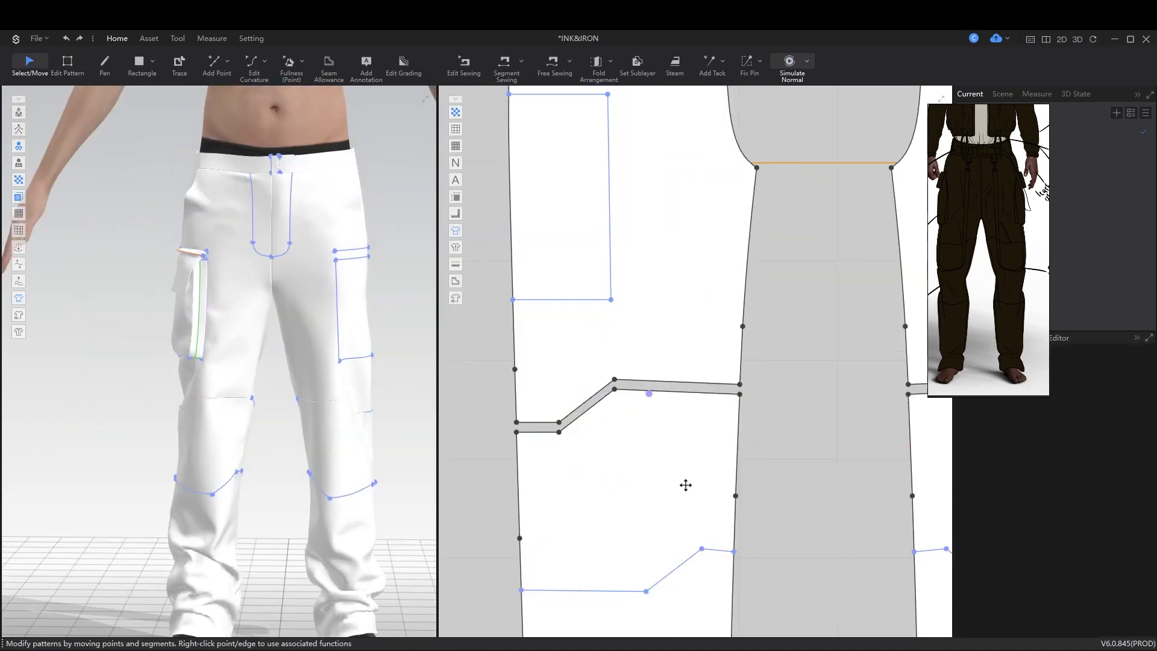
Step: Cut and sew the front and back leg panels along their upper and lower knee lines
key("8")
left_click(575, 482)
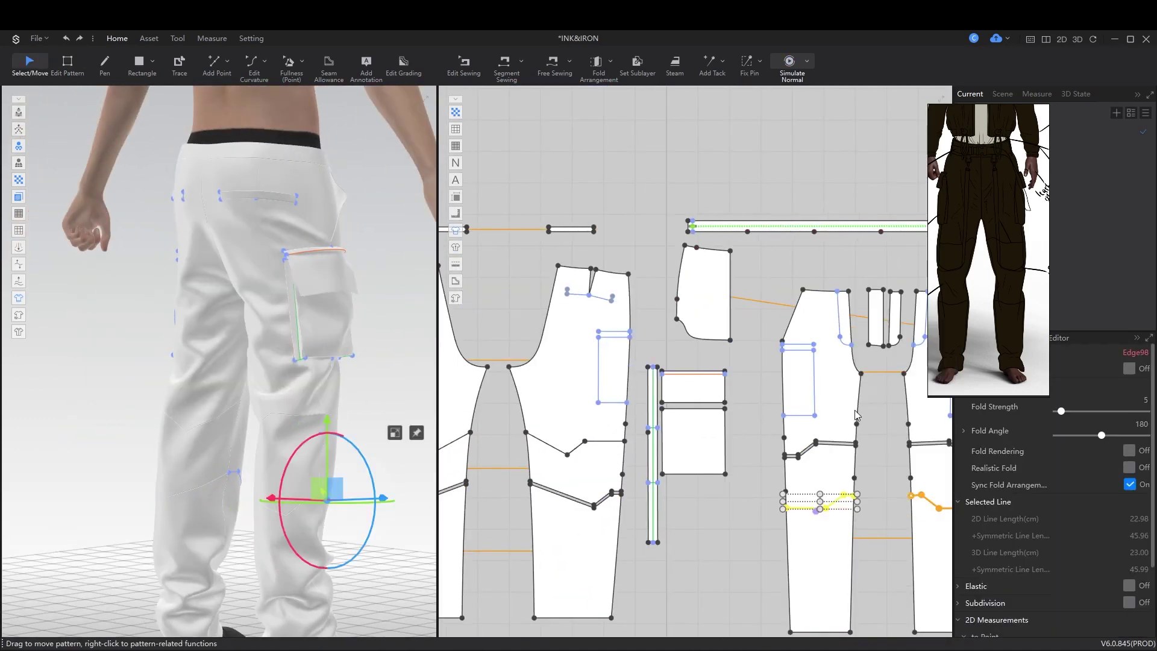
scroll(575, 482, "down", 5)
key("Escape")
scroll(336, 531, "down", 3)
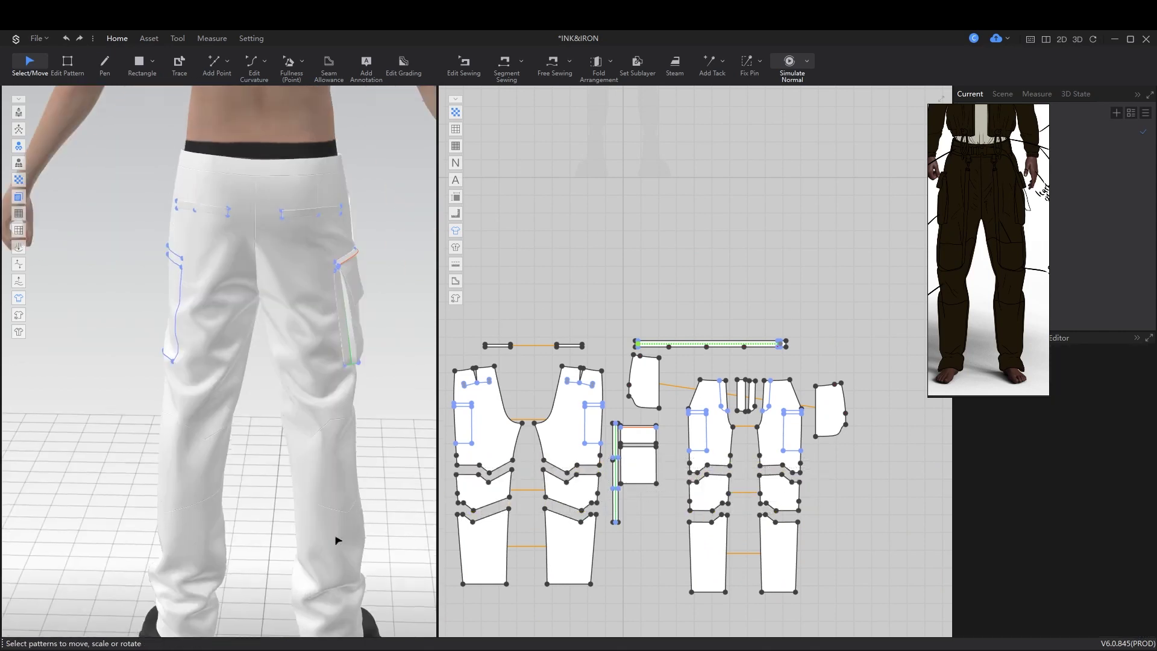
Step: Examine the knee seams around both trouser legs and the separated leg pieces
right_click_drag(335, 530, 362, 473)
scroll(246, 377, "up", 8)
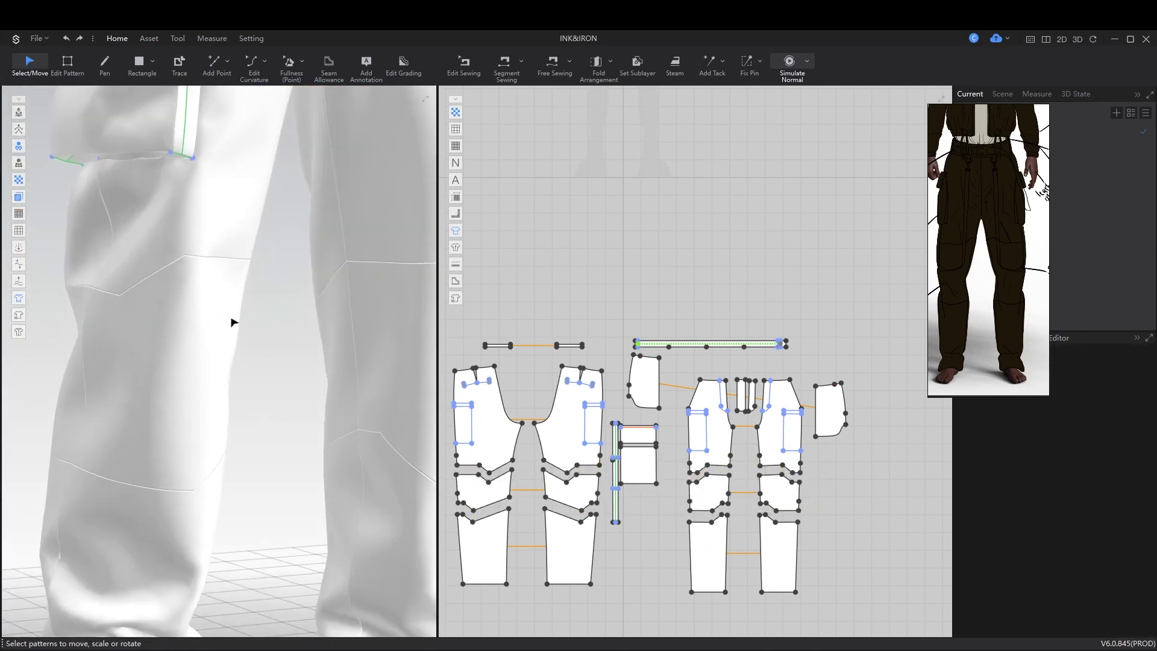
scroll(624, 503, "up", 5)
key("z")
left_click(880, 512)
key("Escape")
scroll(882, 511, "down", 5)
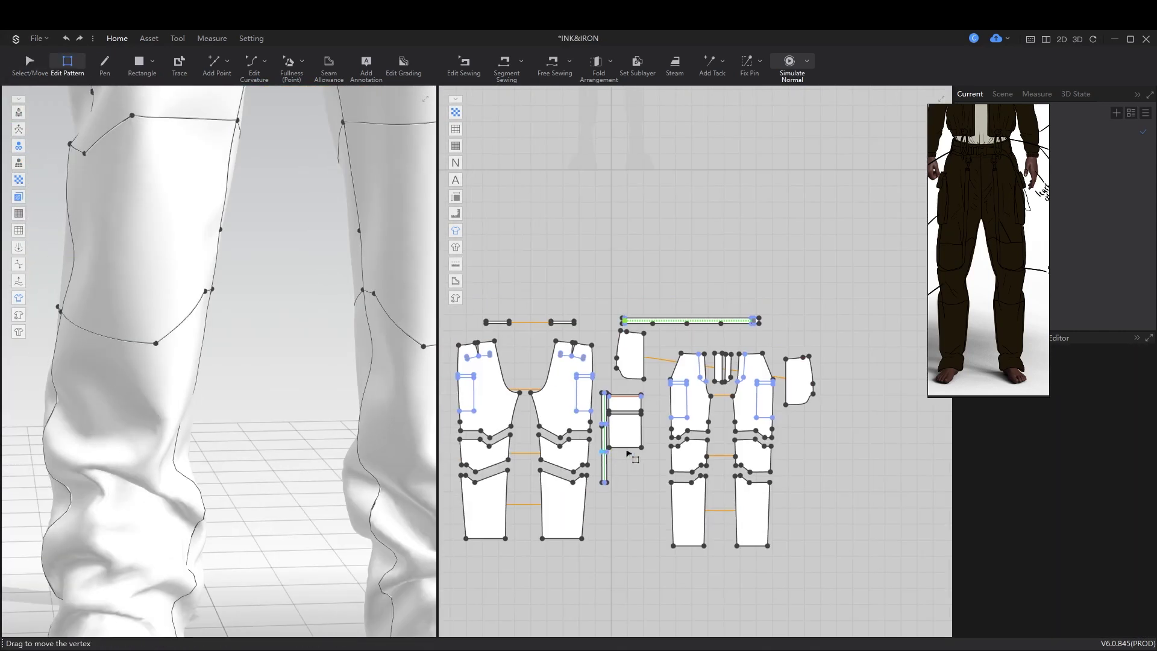
scroll(663, 362, "up", 3)
scroll(241, 301, "up", 3)
Step: Save the project and add the file containing the rose line artwork to it
key("ctrl+s")
left_click(36, 38)
mouse_move(90, 141)
left_click(155, 140)
double_click(271, 258)
left_click(596, 410)
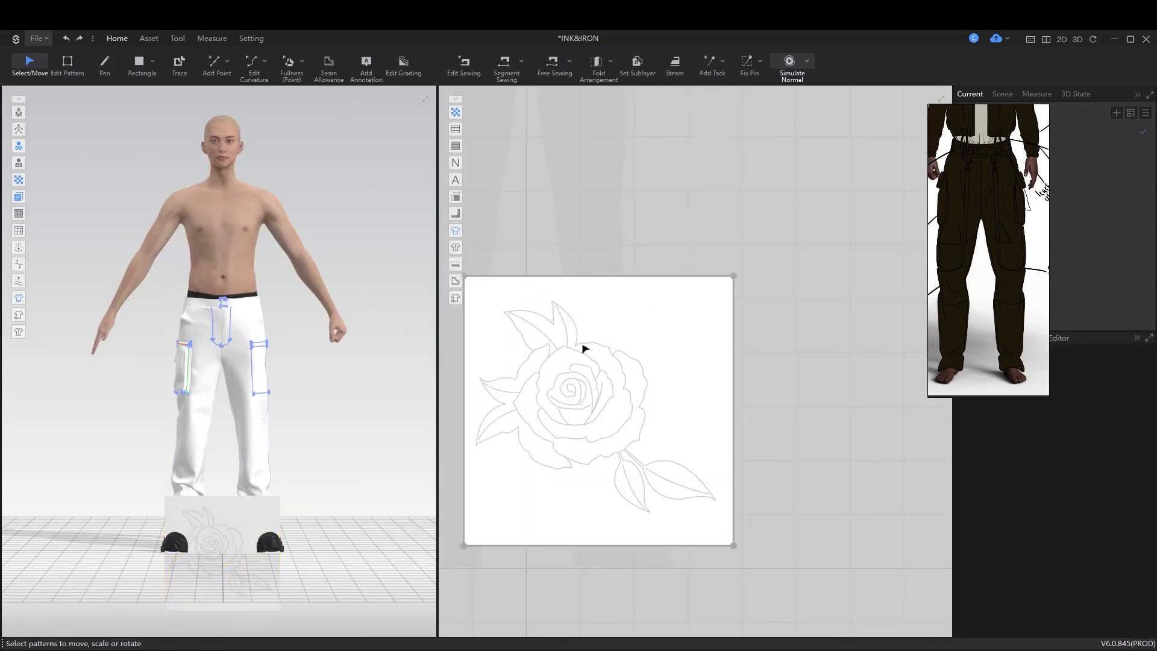
Step: Copy the rose artwork's lines from the square piece onto the front knee panels with symmetry
left_click_drag(467, 306, 723, 530)
scroll(637, 353, "up", 4)
left_click(673, 369)
right_click(719, 168)
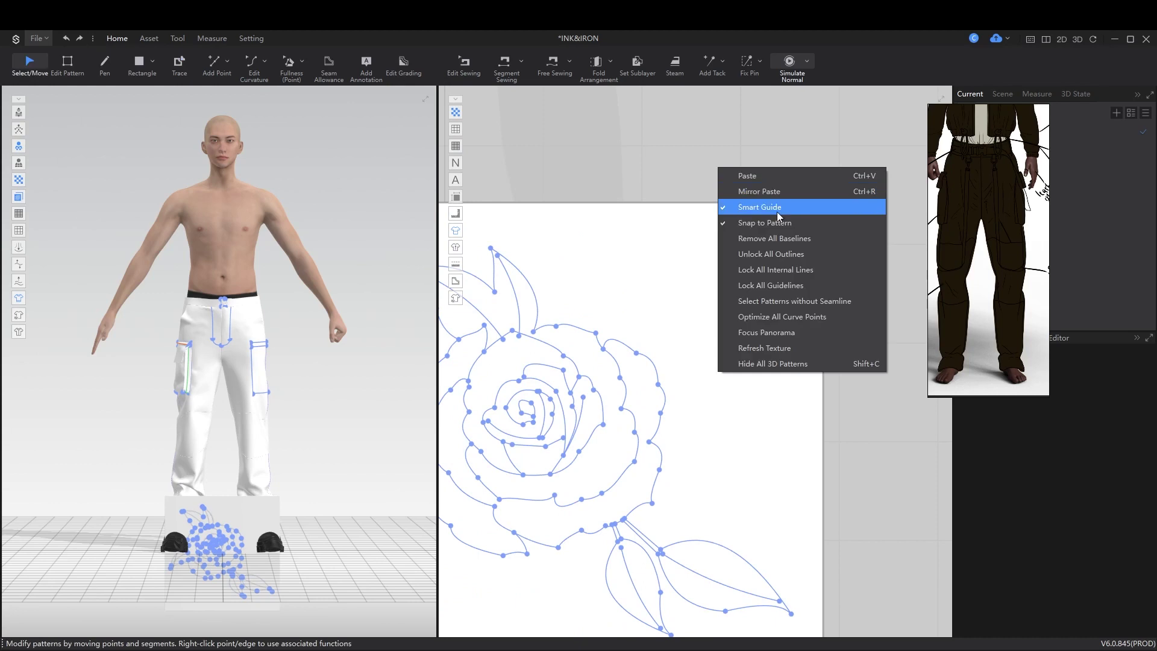
left_click(786, 255)
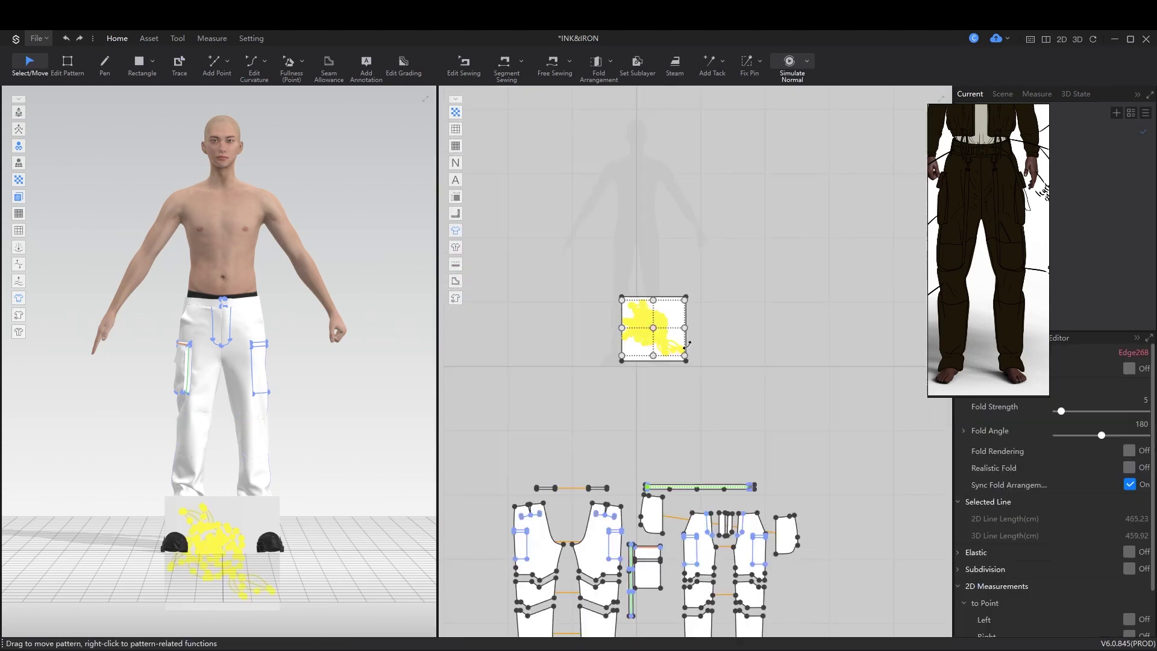
left_click(748, 347)
left_click_drag(748, 347, 695, 355)
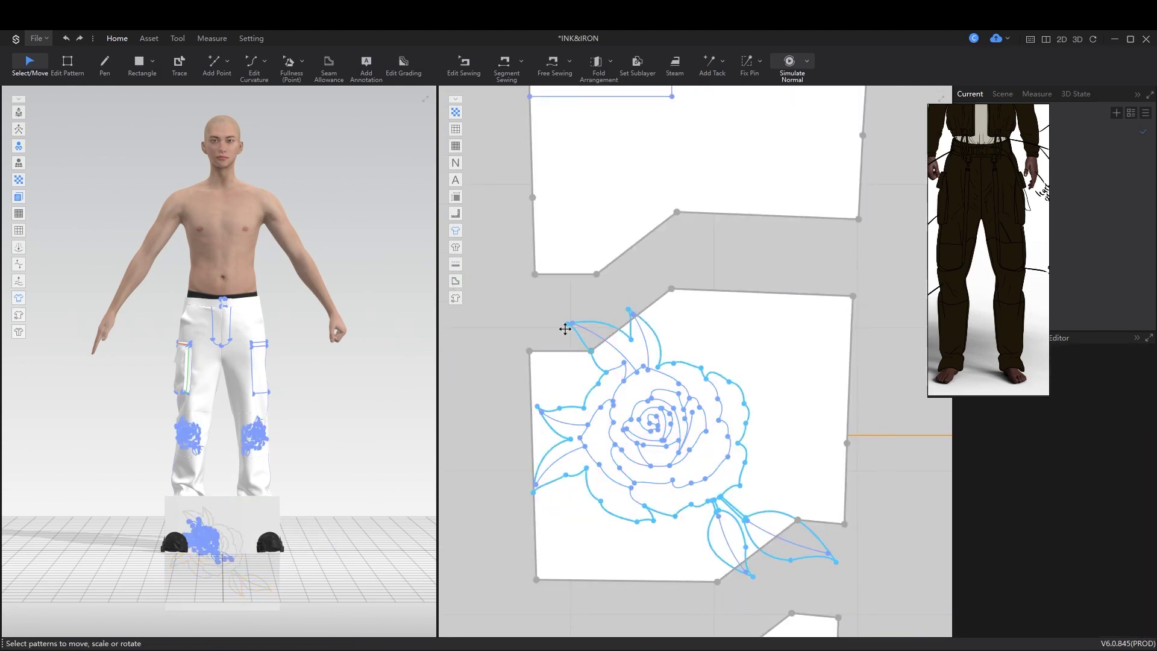
key("z")
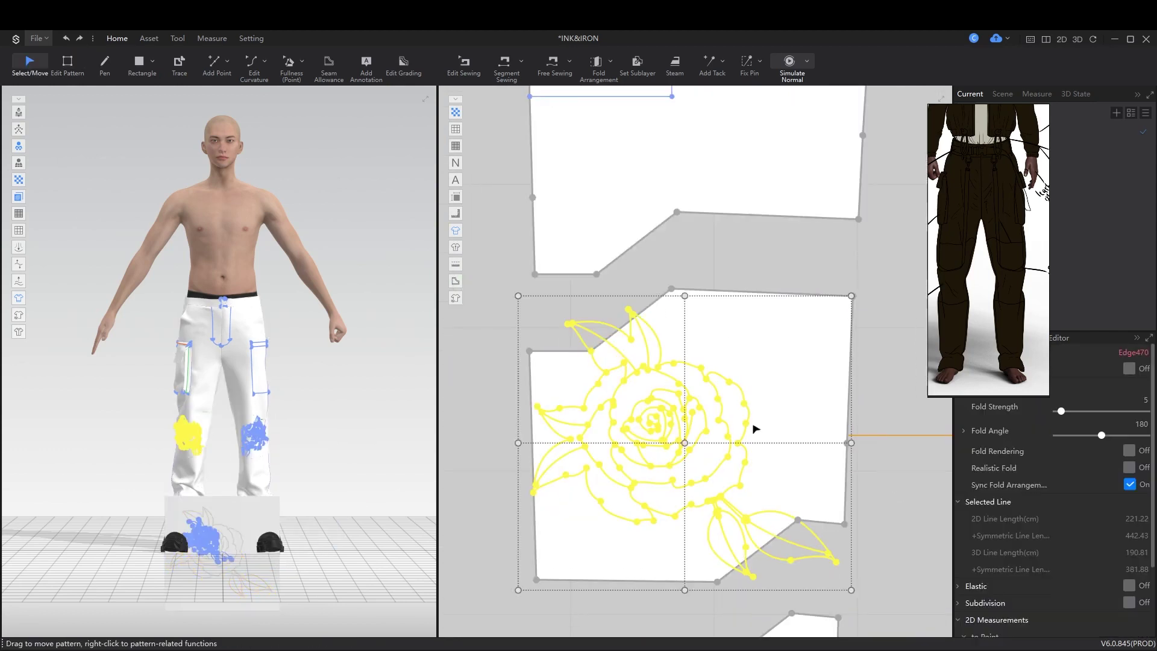
Step: Shrink and rotate the rose so it fits in the front knee panel's upper-right corner, leaves pointing into the corner
left_click_drag(784, 386, 747, 385)
left_click_drag(867, 288, 878, 302)
left_click_drag(754, 365, 775, 335)
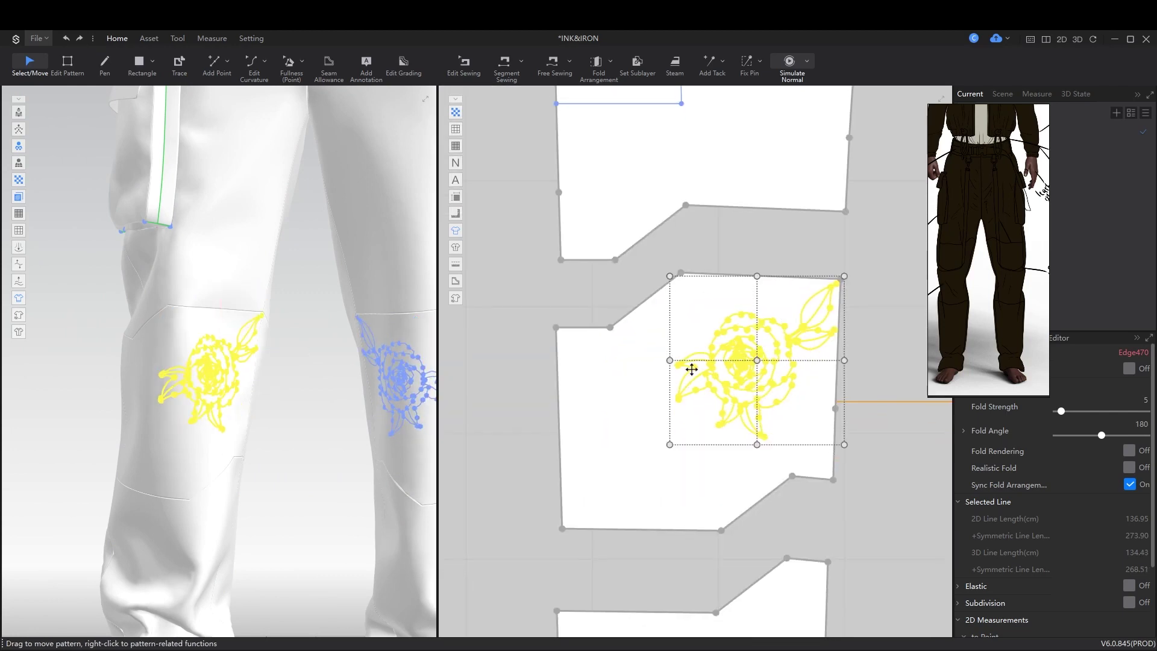
right_click_drag(630, 451, 664, 485)
key("Escape")
right_click(605, 458)
key("Escape")
key("Escape")
Step: Add a smaller outline-only copy of the flower, rotate it and place it below the rose on the knee panel
scroll(379, 465, "up", 6)
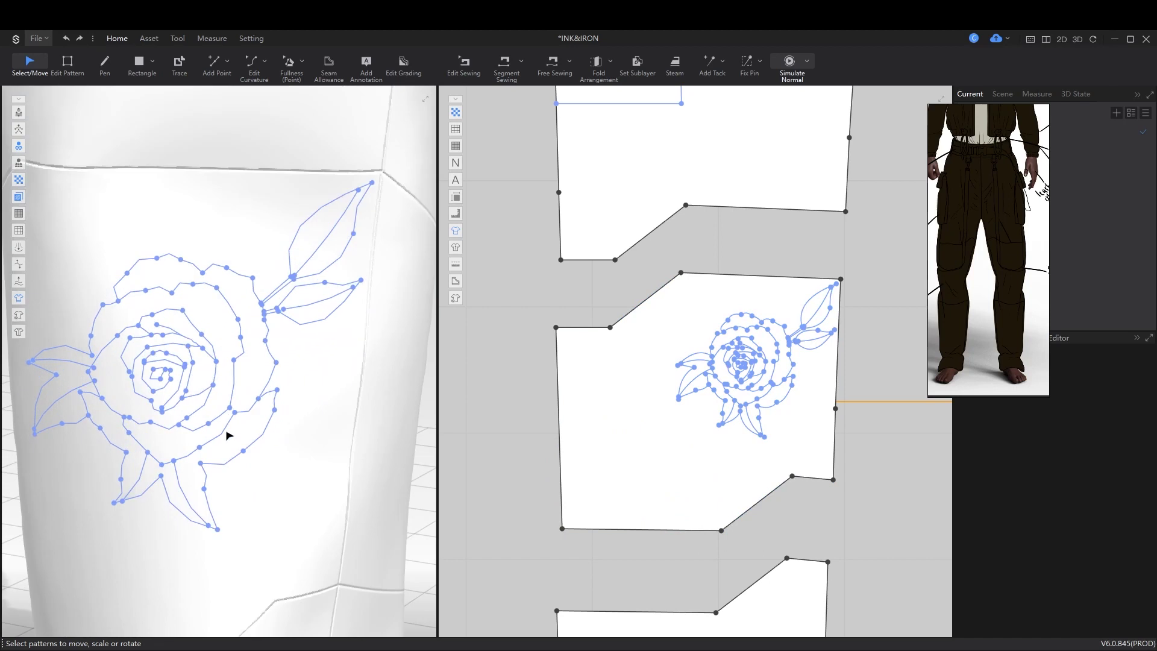
left_click(748, 320)
scroll(748, 320, "up", 2)
mouse_move(748, 320)
right_mouse_down()
mouse_move(638, 434)
mouse_move(749, 332)
right_mouse_up()
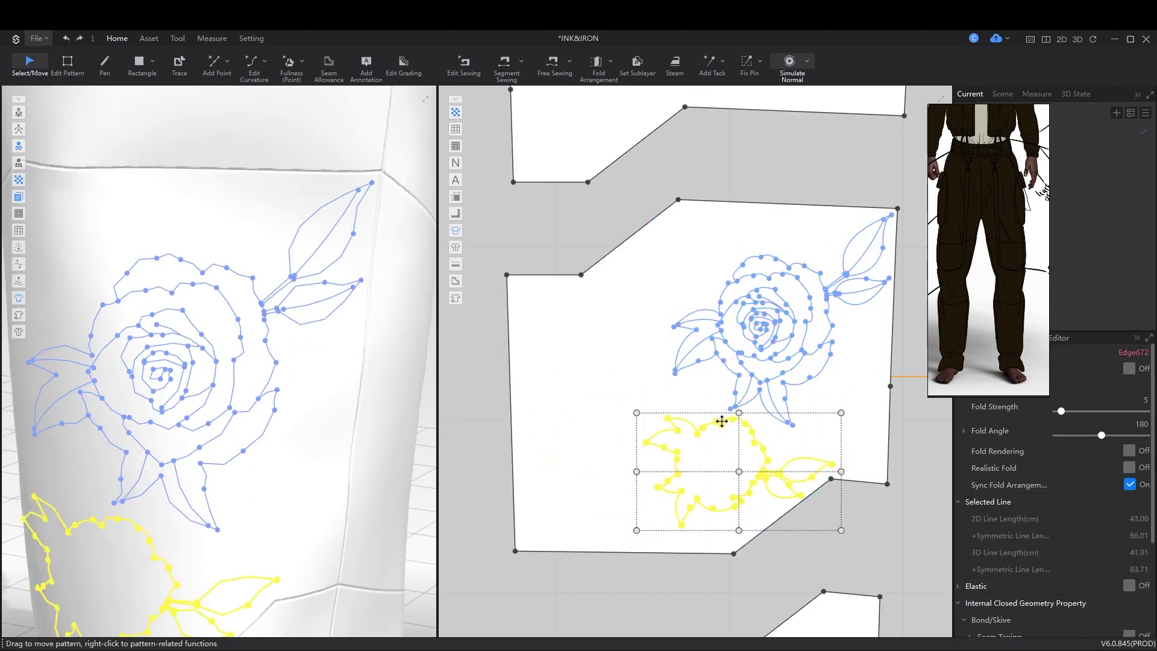
scroll(846, 325, "up", 2)
left_click_drag(839, 361, 837, 364)
left_click_drag(783, 444, 795, 414)
scroll(826, 362, "down", 3)
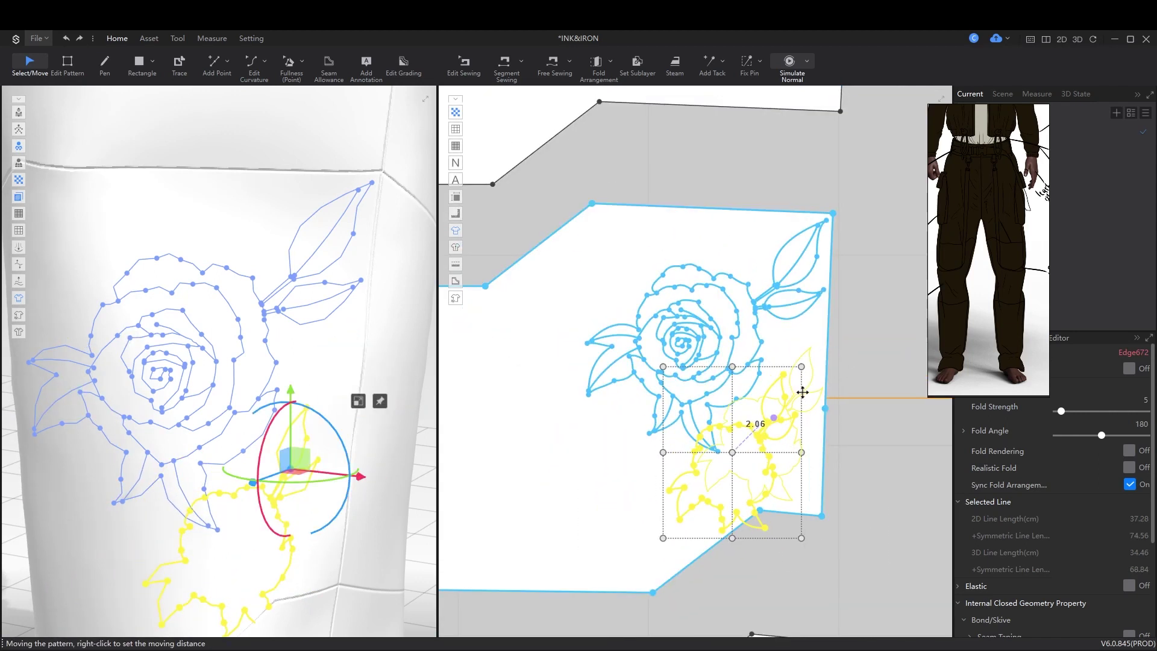
Step: Copy the full rose again from the artwork piece and scale it down in the knee panel's lower-left area
scroll(802, 392, "down", 6)
key("z")
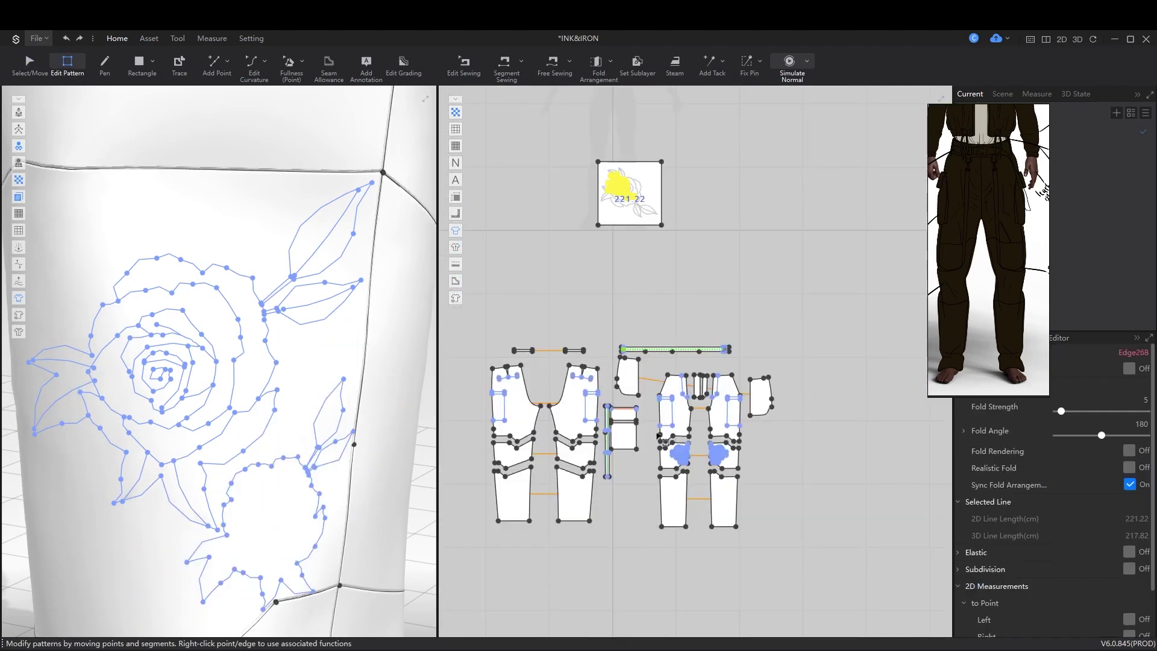
scroll(658, 435, "up", 5)
key("a")
left_click(672, 326)
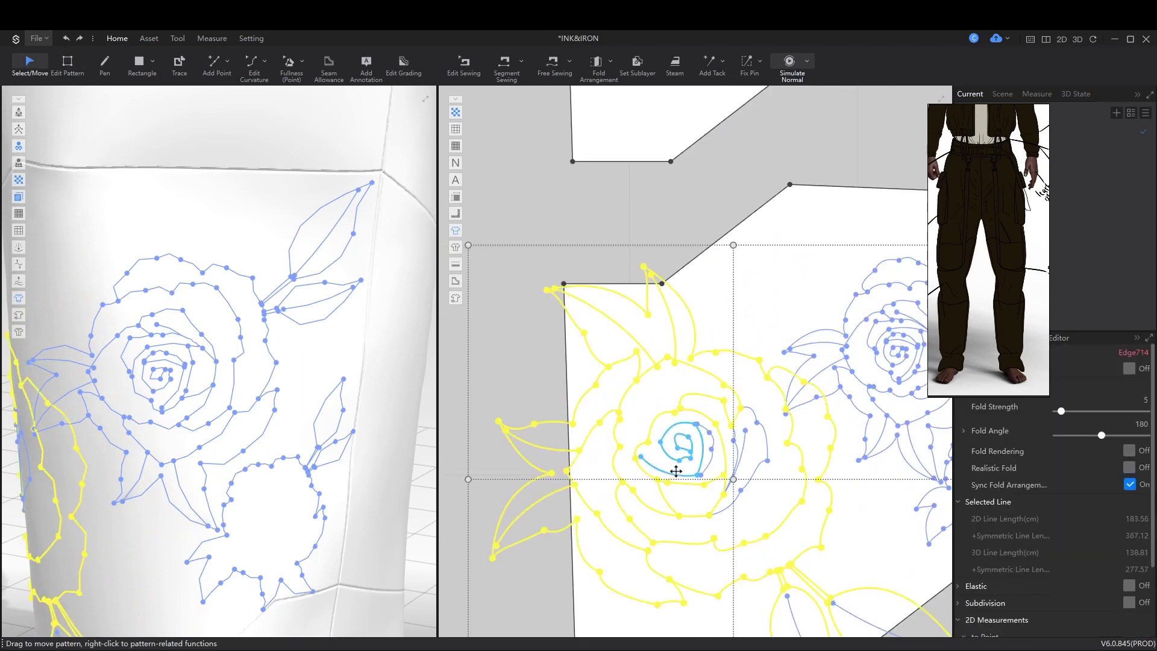
scroll(783, 470, "down", 4)
left_click_drag(500, 177, 535, 238)
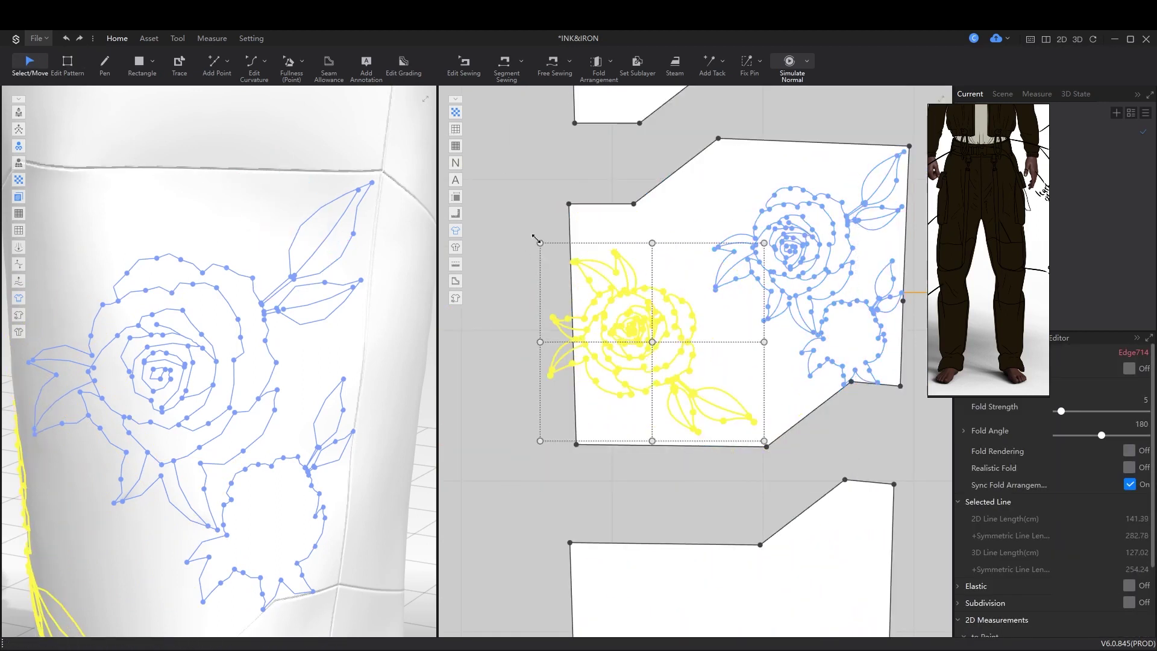
scroll(367, 432, "down", 3)
scroll(684, 416, "up", 3)
Step: Copy the small flower outline into the knee panel's upper-left area and lock the pattern outlines
left_click(867, 421)
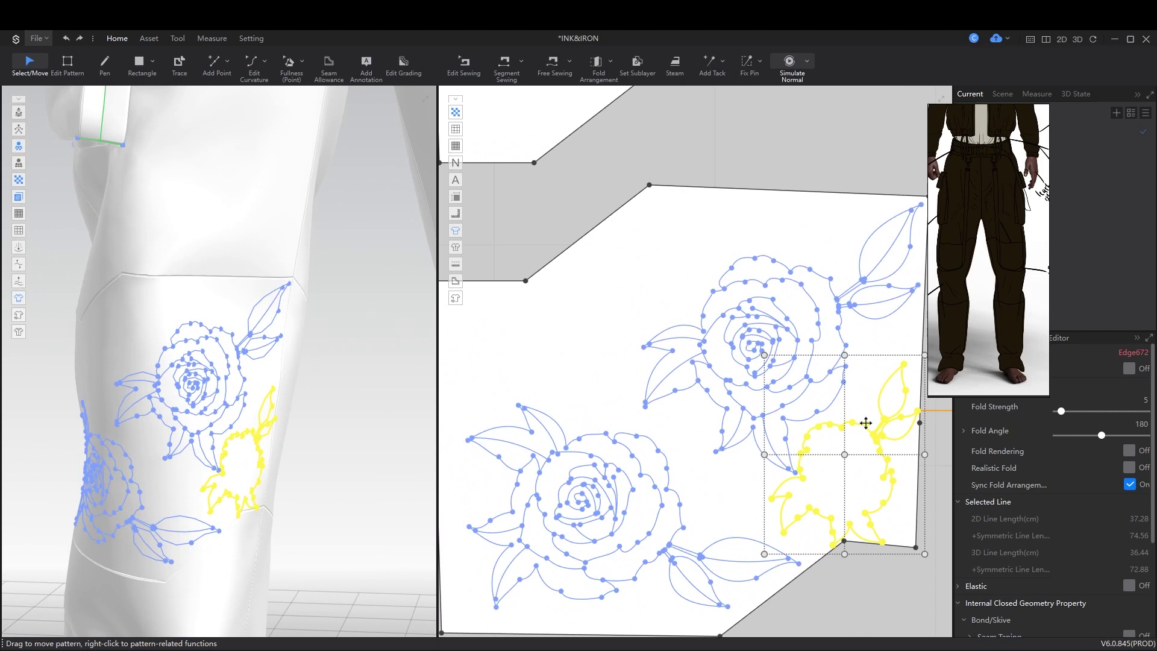
key("Escape")
scroll(289, 446, "down", 3)
right_click(505, 361)
left_click(530, 379)
Step: Try Fold Rendering and Realistic Fold on all the knee panel's flower lines and simulate
left_click_drag(498, 251, 910, 577)
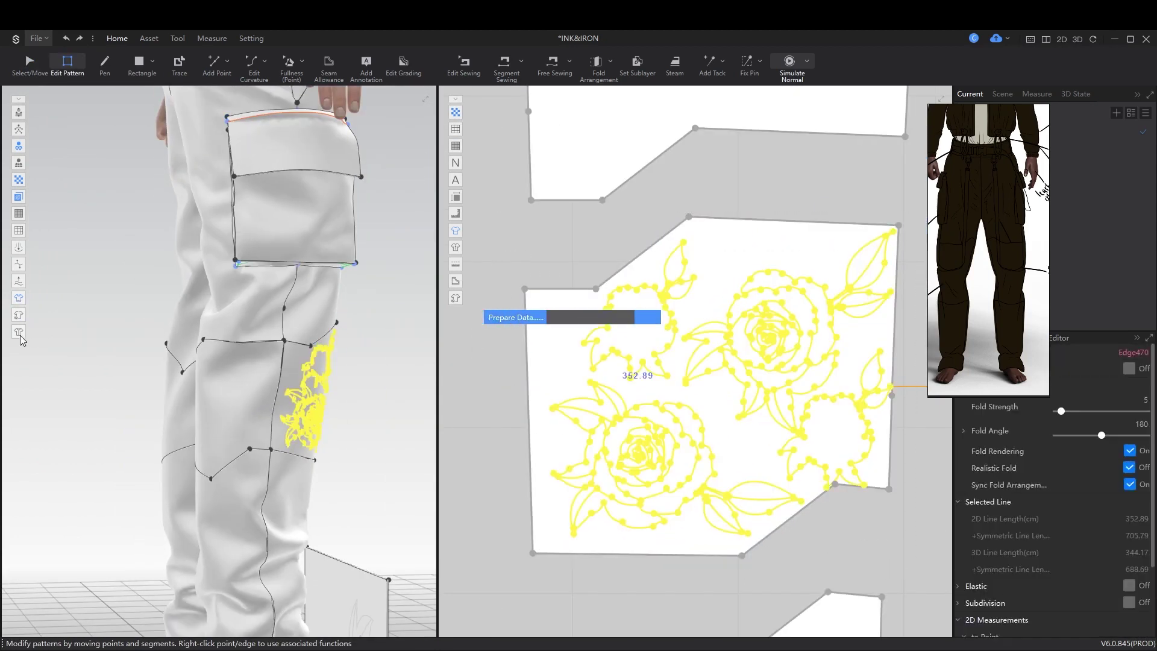
key("space")
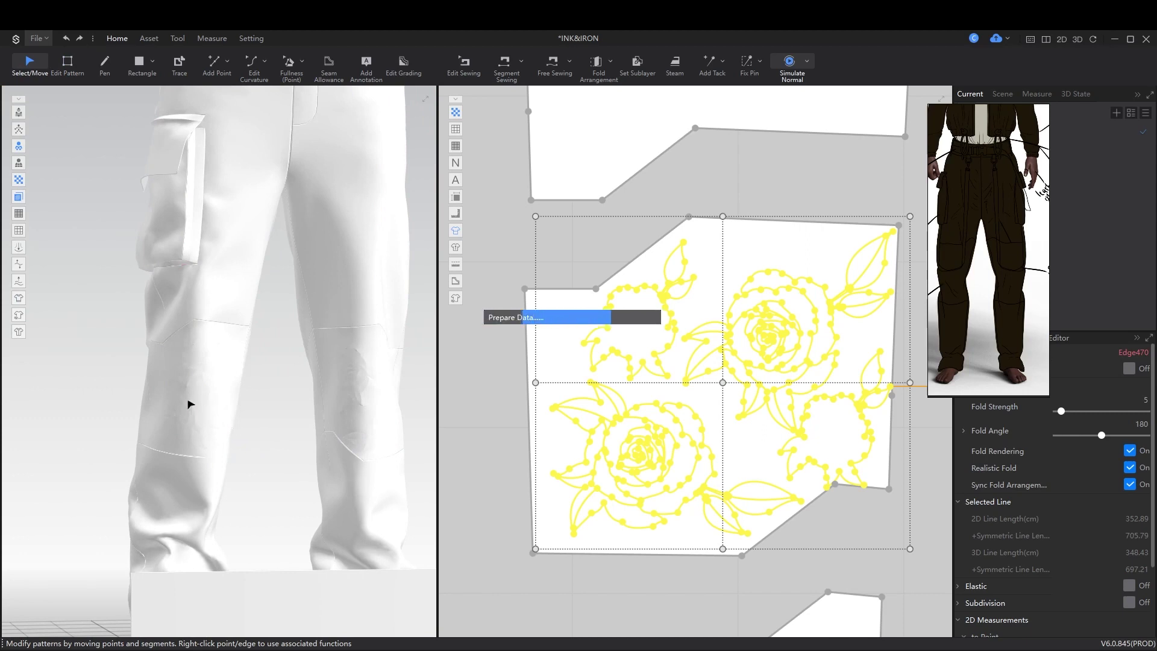
scroll(192, 401, "down", 5)
key("space")
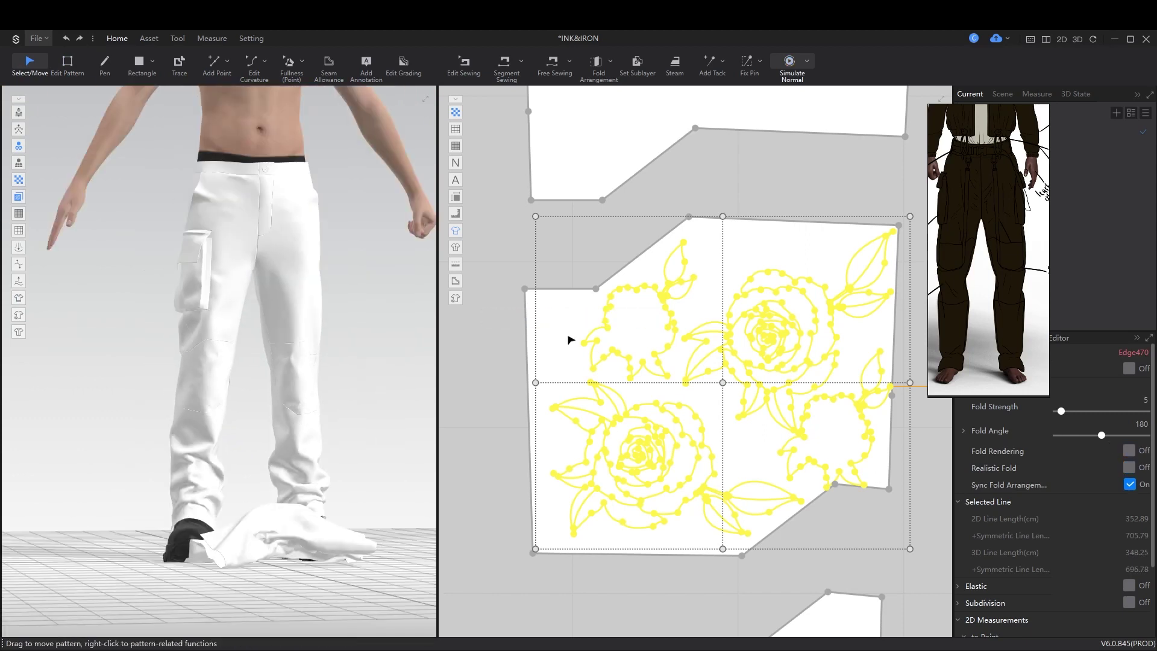
Step: Unlock the pattern outlines and set the front and back knee panels' particle distance to 5 mm
right_click(516, 280)
left_click(594, 367)
left_click(591, 338)
scroll(940, 326, "down", 5)
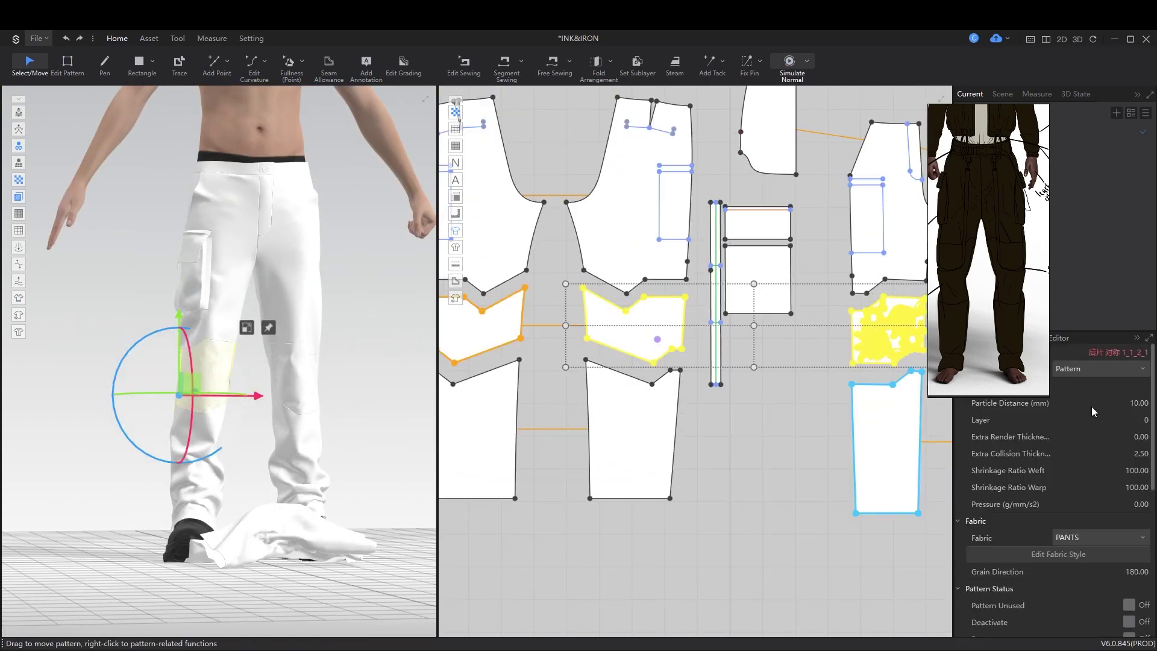
Step: Add a new fabric named ROSE QUILT PANE
double_click(1020, 150)
type("ROSE QUIL")
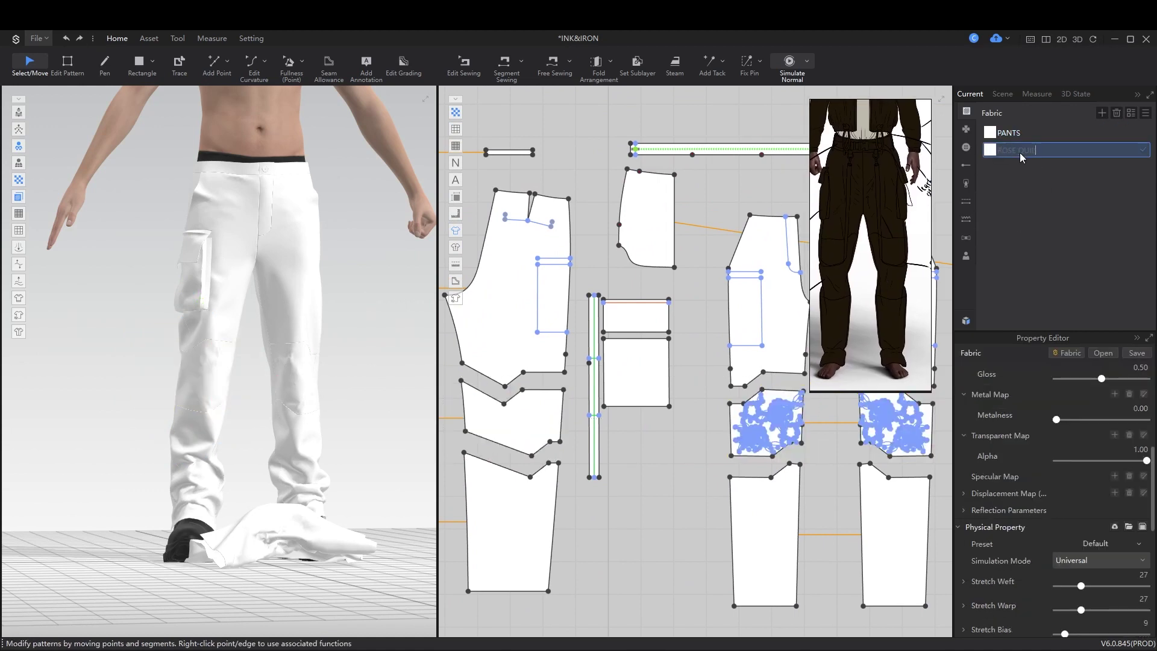
type("T PANEL")
key("Return")
Step: Assign the ROSE QUILT PANEL fabric to the front and back knee panels and open its physical property presets
left_click(1070, 545)
left_click(978, 595)
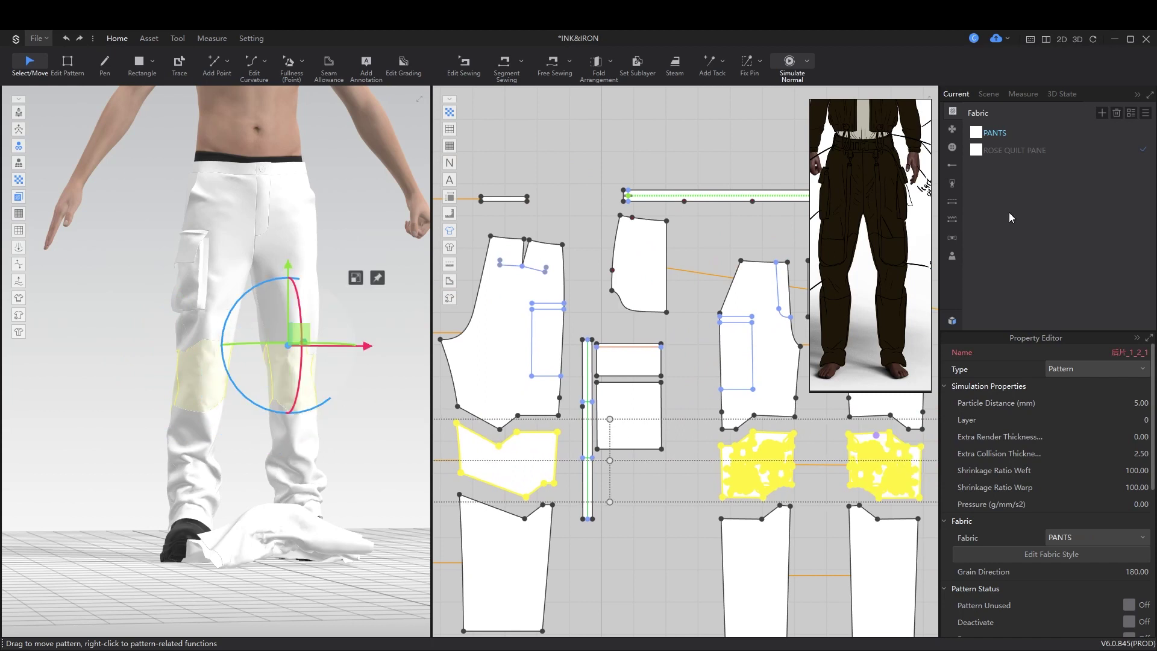
left_click(1015, 150)
left_click(1088, 544)
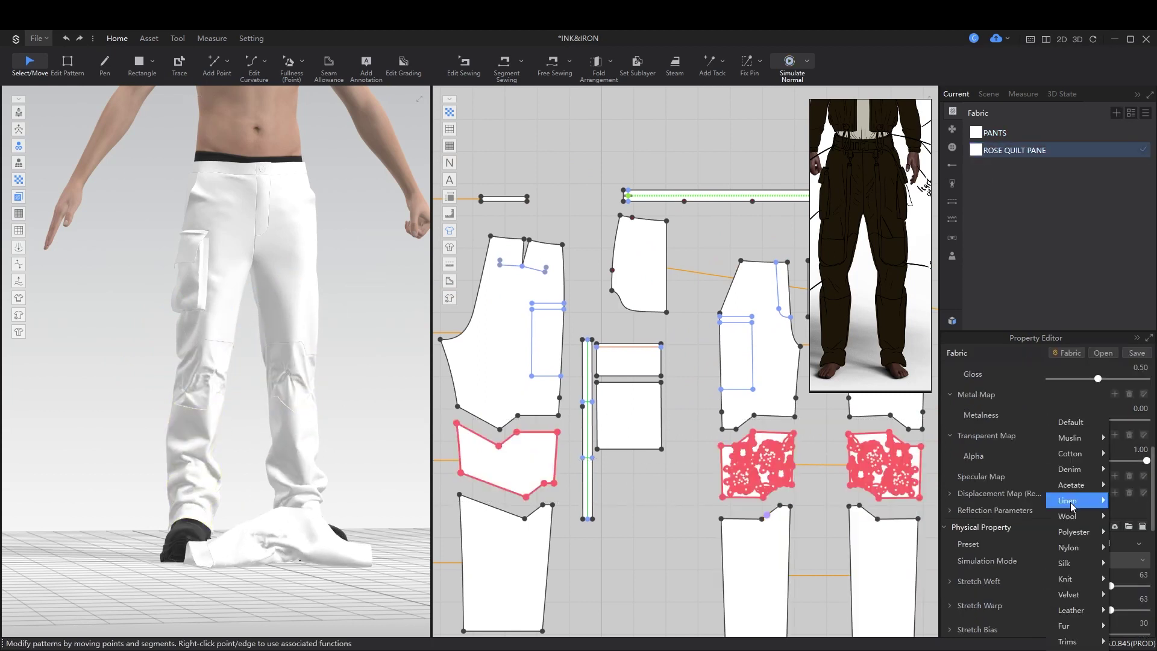
Step: Copy the rose and flower line artwork from the front knee panel onto the back knee panel
scroll(651, 482, "up", 4)
key("z")
left_click(657, 476)
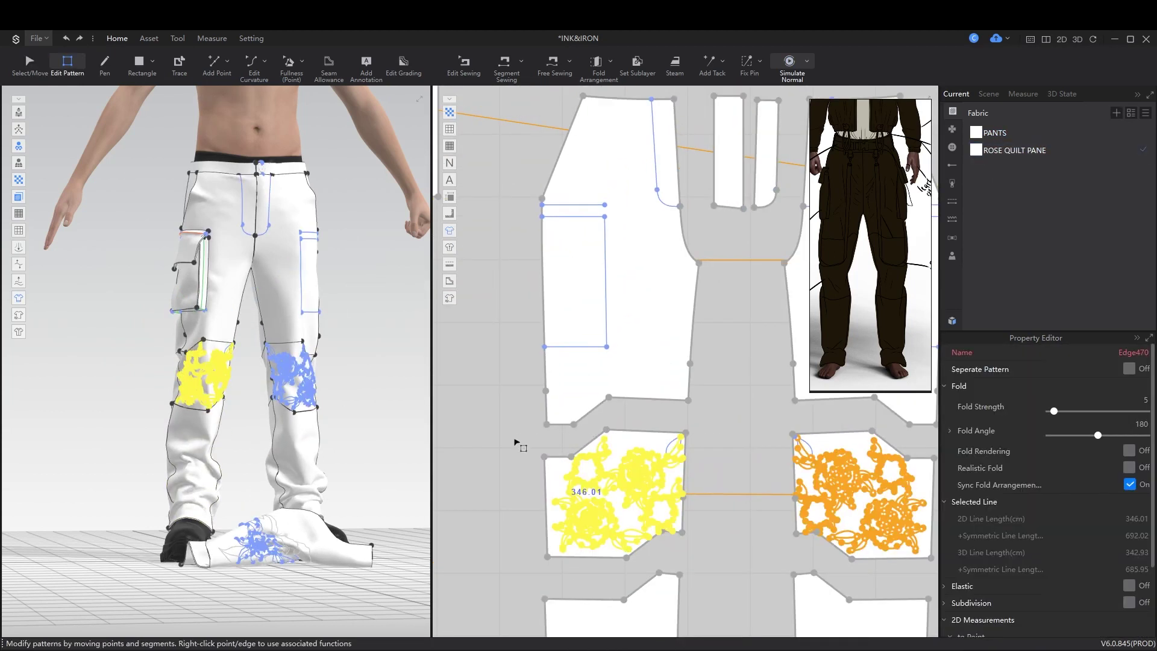
scroll(632, 516, "up", 2)
left_click(620, 506)
scroll(613, 509, "down", 3)
scroll(672, 510, "up", 2)
scroll(687, 494, "up", 3)
scroll(284, 427, "up", 4)
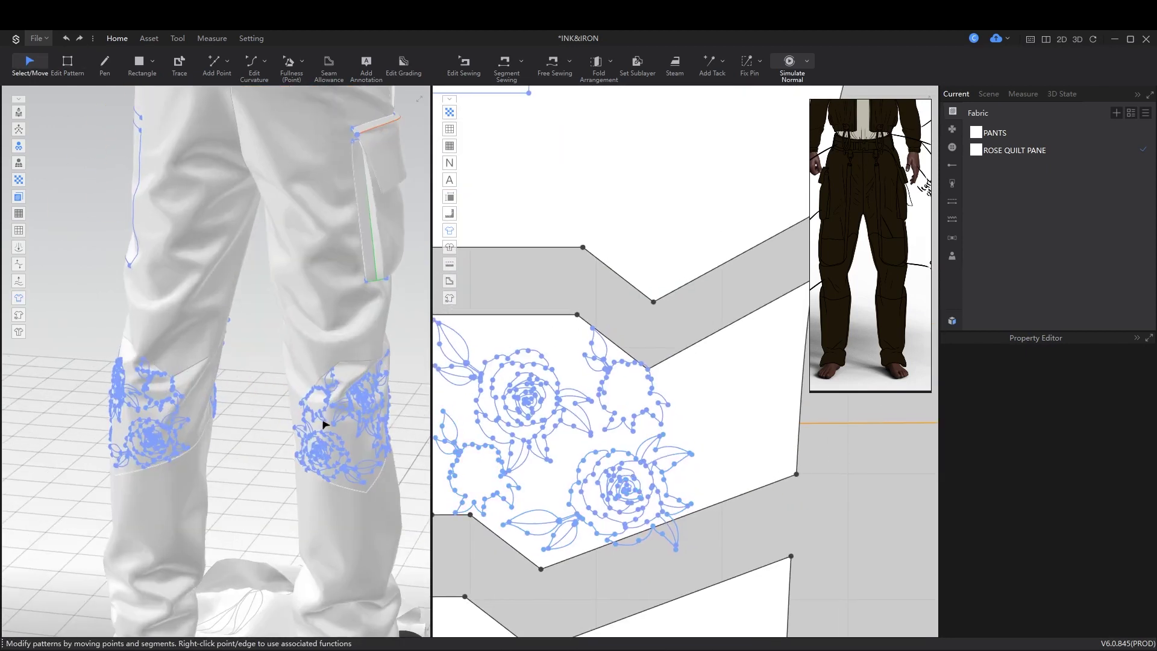
Step: Copy the small flower outline into the empty upper corner of the back knee panel
key("a")
left_click(663, 413)
left_click_drag(663, 413, 770, 405)
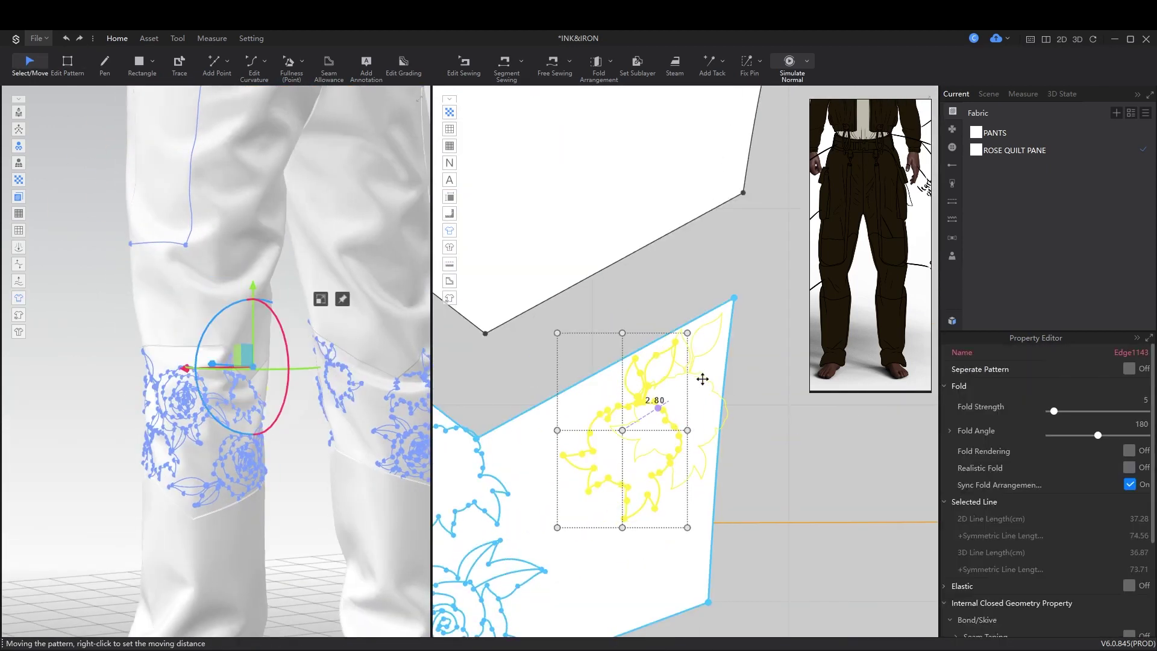
left_click_drag(702, 379, 659, 377)
scroll(659, 378, "down", 3)
scroll(524, 482, "up", 5)
Step: Select the complete lower rose on the back knee panel and copy it to the panel's empty side edge
left_click(523, 482)
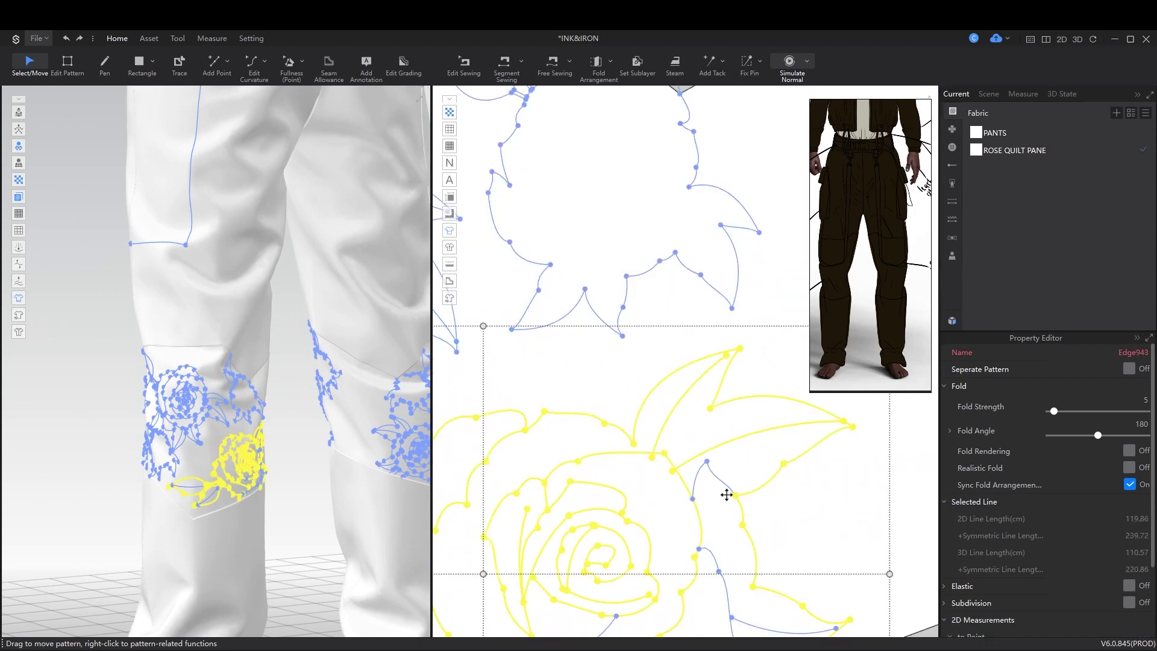
scroll(723, 458, "down", 2)
scroll(715, 431, "up", 2)
scroll(741, 395, "up", 2)
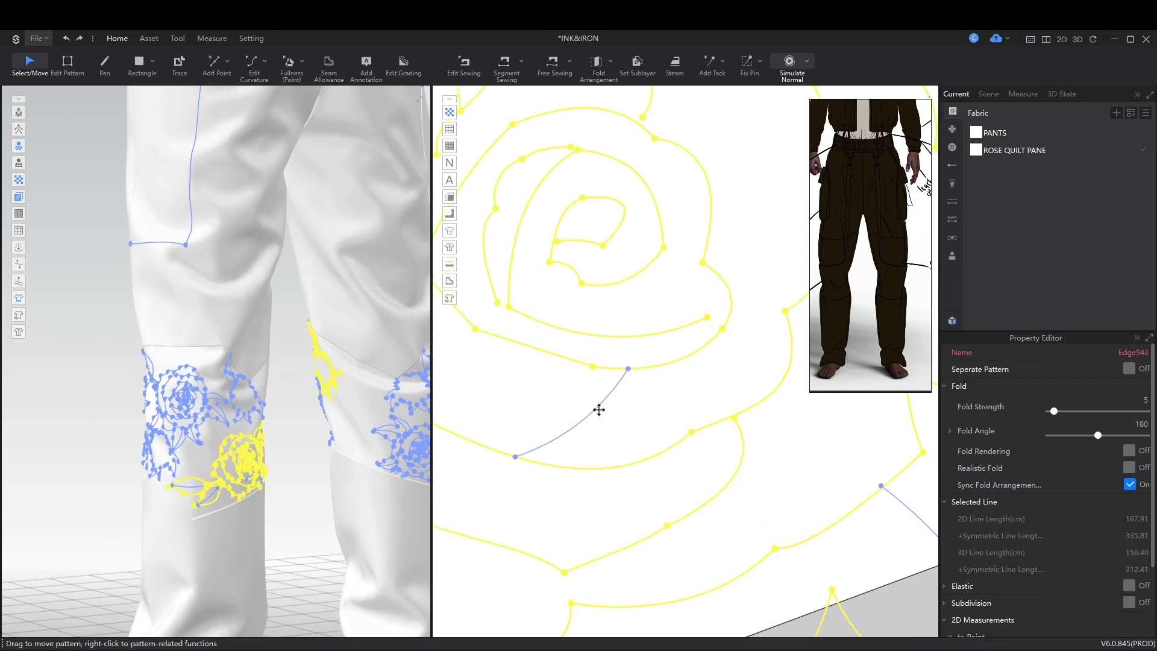
scroll(599, 406, "down", 4)
scroll(517, 455, "up", 3)
scroll(651, 488, "down", 3)
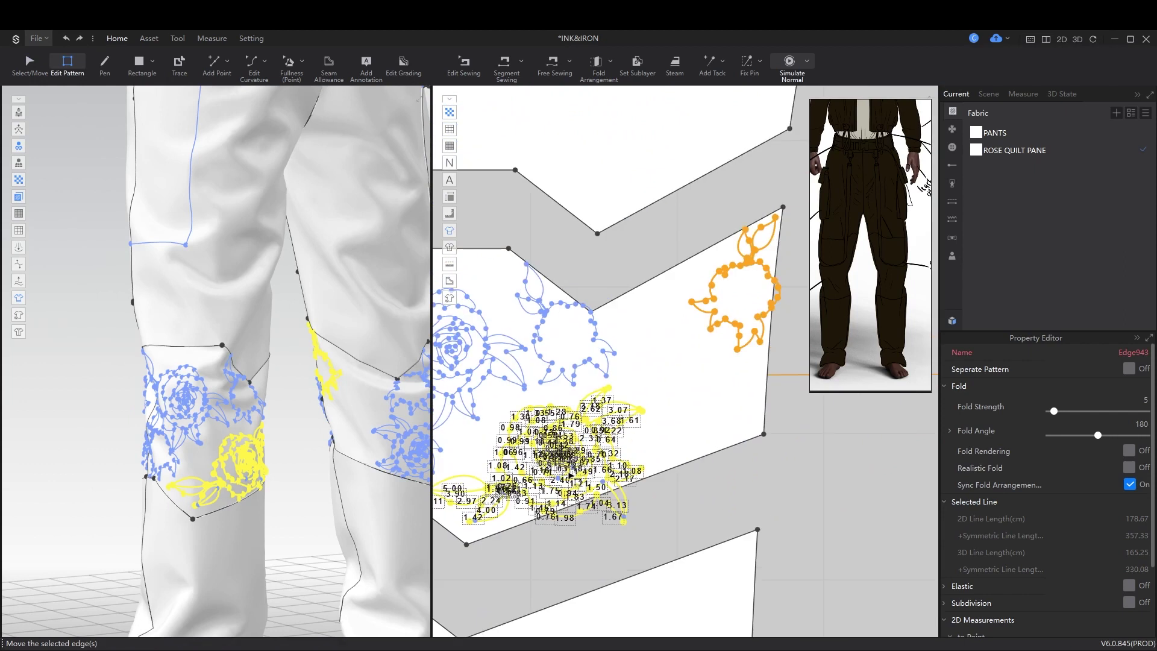
key("a")
scroll(542, 477, "up", 3)
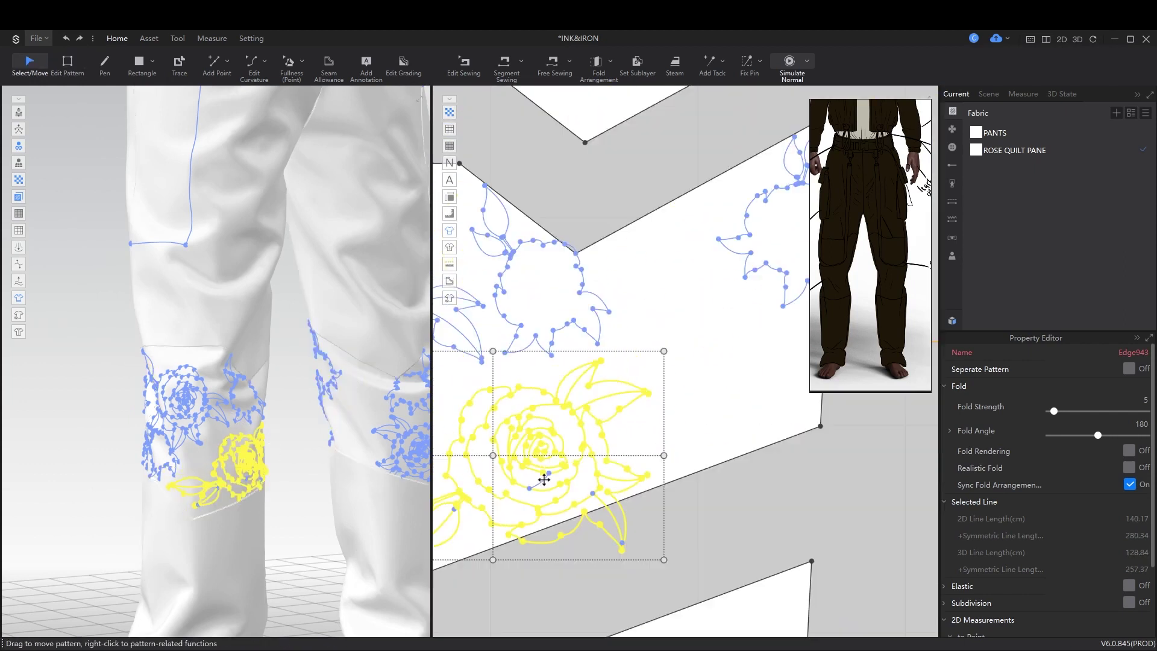
scroll(659, 401, "down", 3)
scroll(602, 392, "up", 3)
left_click(547, 454)
scroll(707, 417, "up", 4)
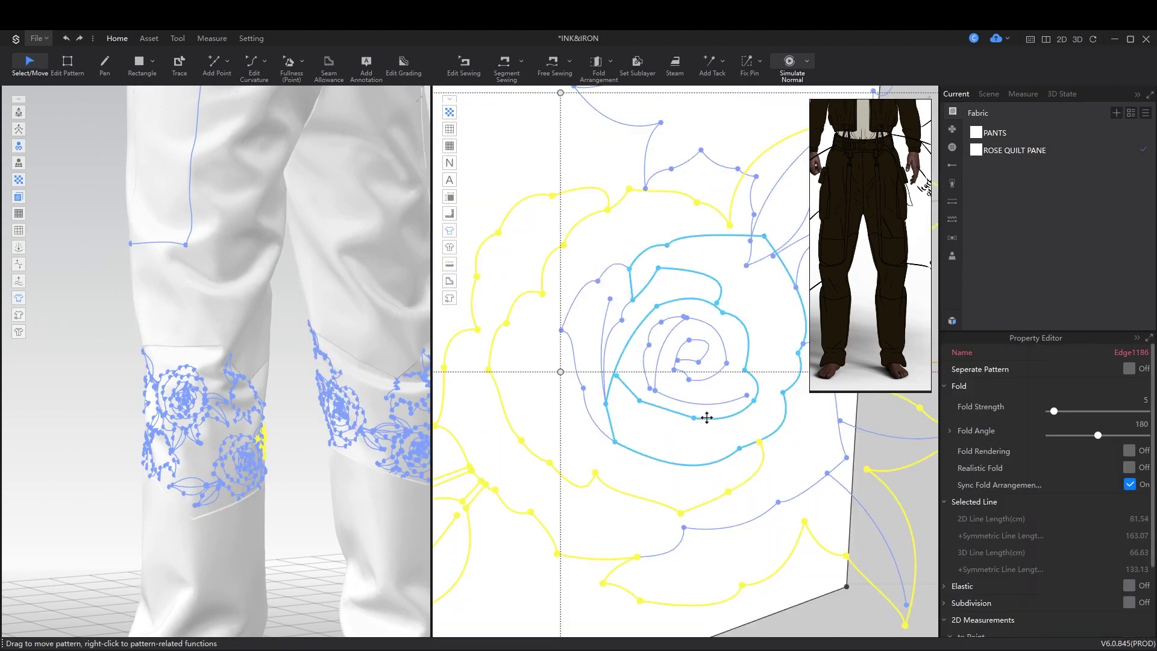
scroll(631, 318, "down", 2)
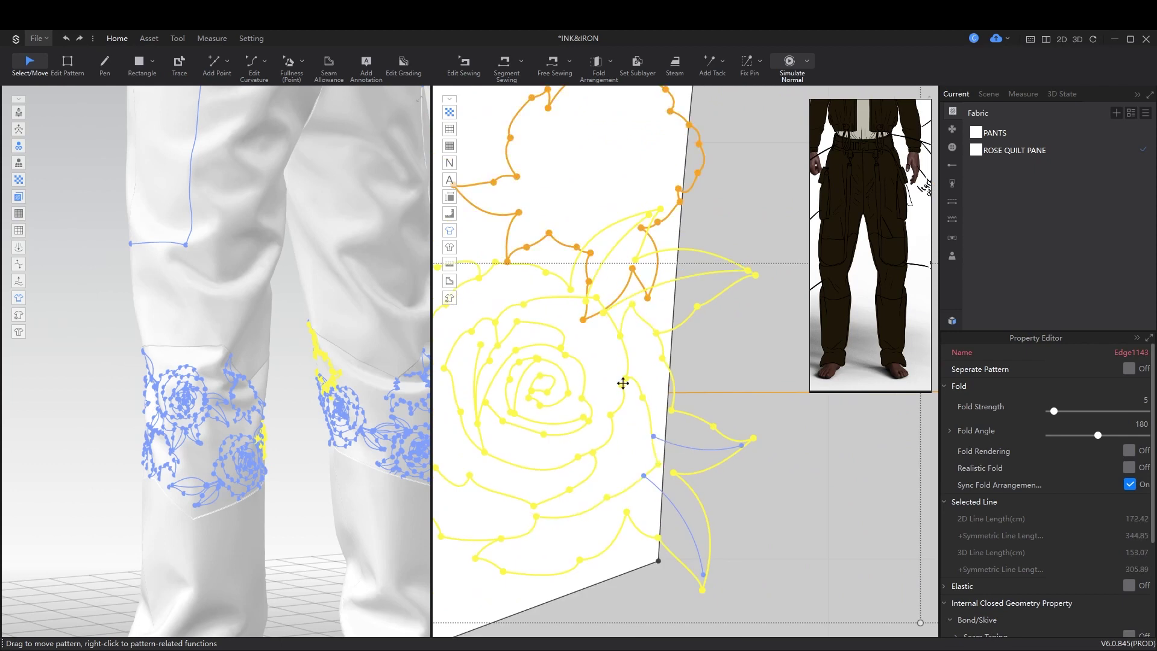
Step: Move the small flower up into the back knee panel's upper corner, above the copied rose
scroll(638, 439, "up", 3)
scroll(638, 439, "down", 5)
scroll(676, 426, "up", 5)
left_click_drag(677, 426, 666, 300)
scroll(666, 299, "down", 3)
scroll(633, 382, "up", 3)
scroll(628, 394, "down", 5)
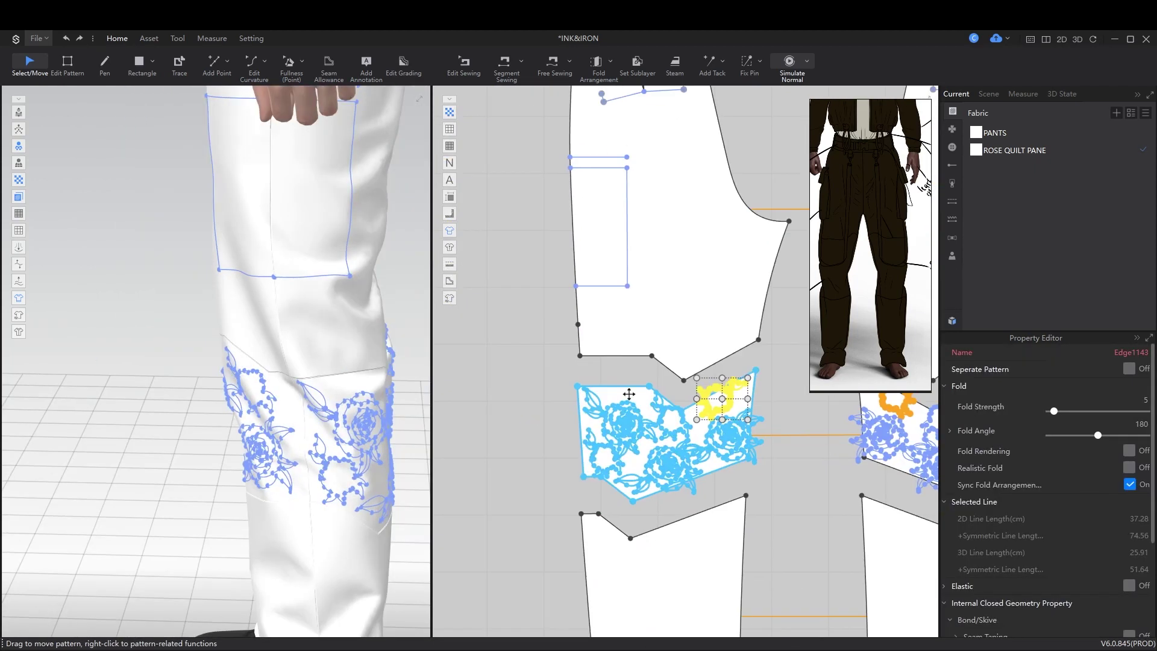
Step: Create a lining pattern for each of the two back knee panels
right_click(628, 393)
left_click(867, 100)
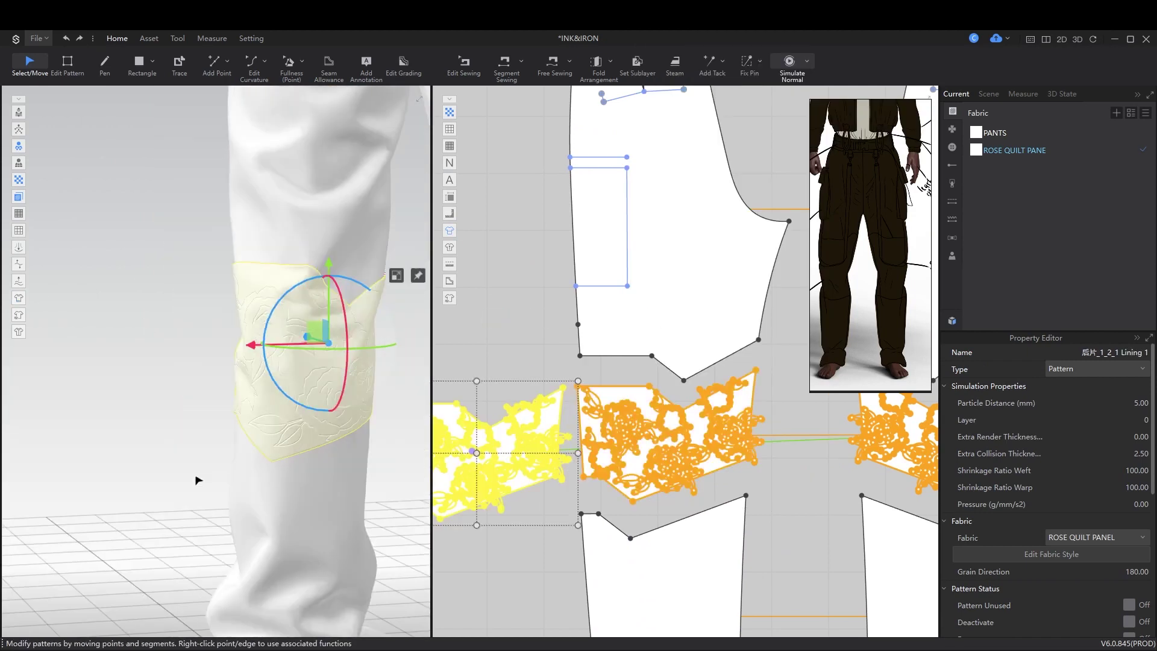
scroll(198, 479, "up", 5)
left_click(657, 438)
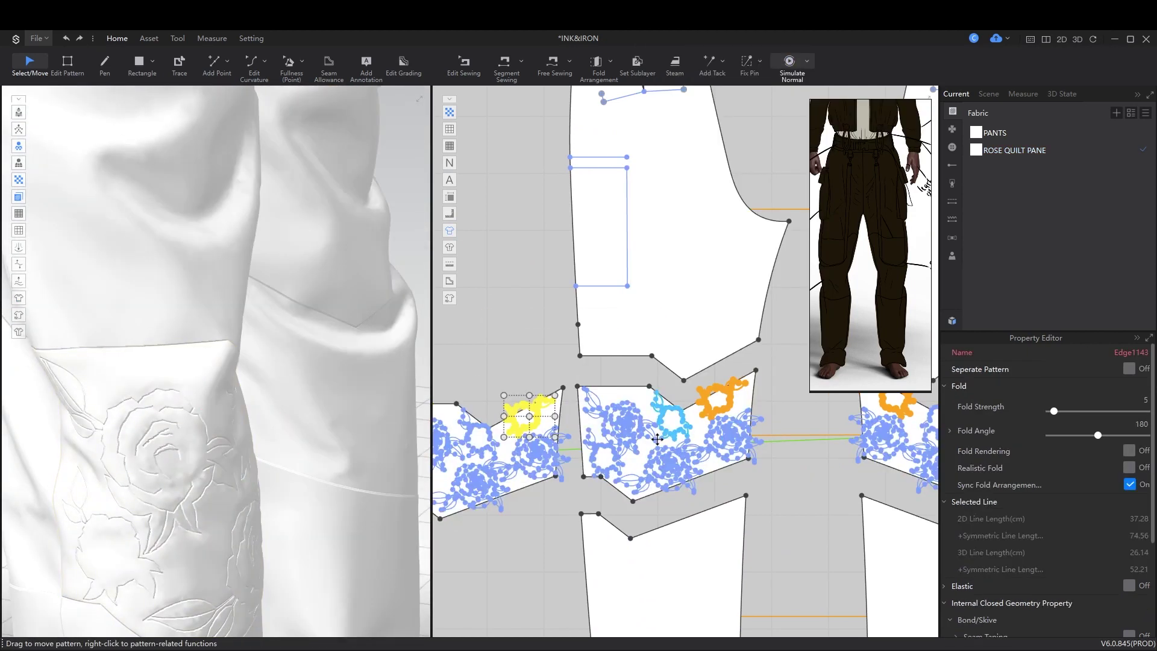
scroll(657, 439, "down", 5)
left_click(677, 509)
scroll(622, 472, "up", 5)
right_click(616, 457)
mouse_move(783, 101)
left_click(837, 106)
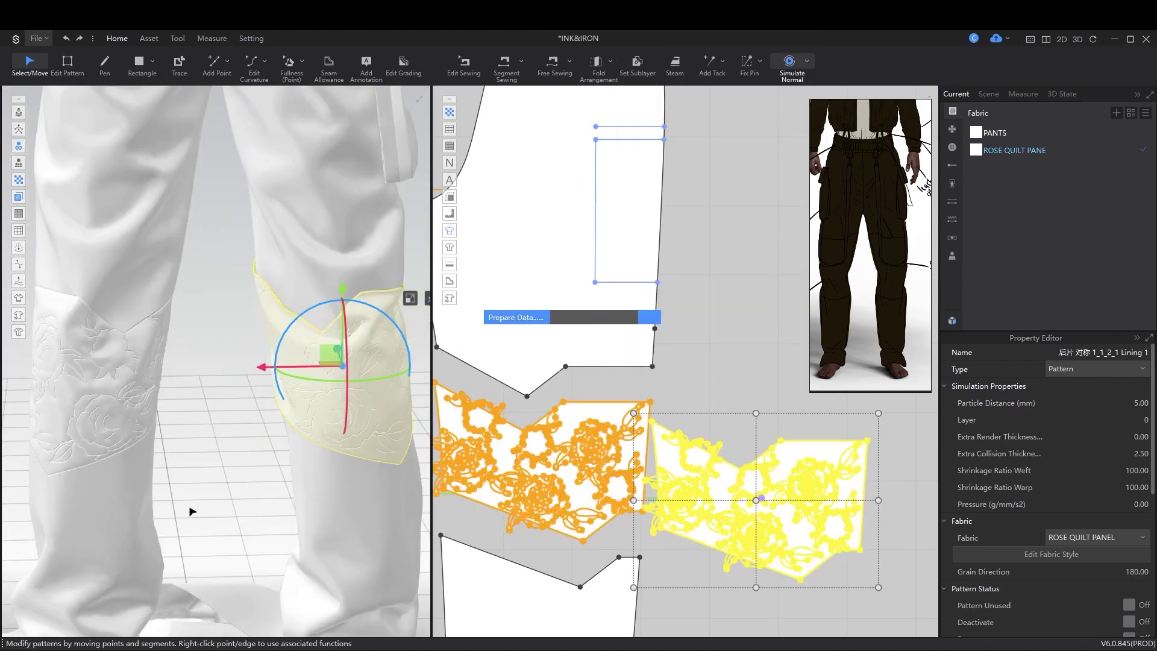
Step: Create a lining pattern for each of the two front knee panels
scroll(641, 449, "down", 3)
scroll(681, 392, "up", 3)
scroll(731, 431, "down", 3)
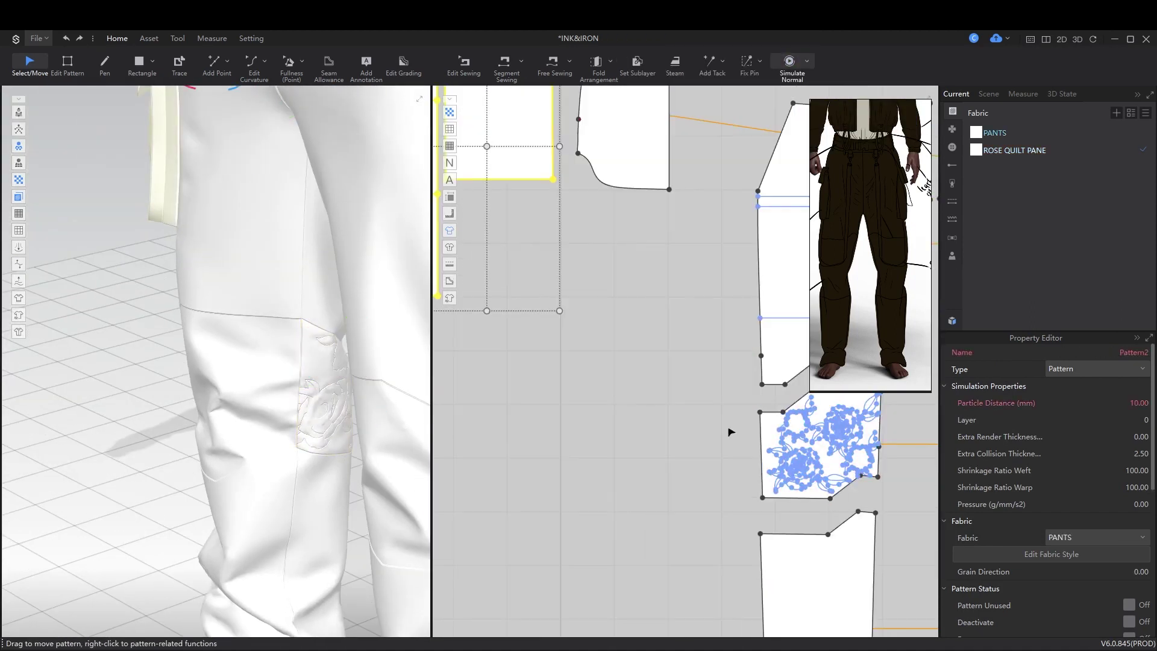
right_click(769, 456)
mouse_move(952, 101)
left_click(989, 101)
scroll(656, 465, "down", 3)
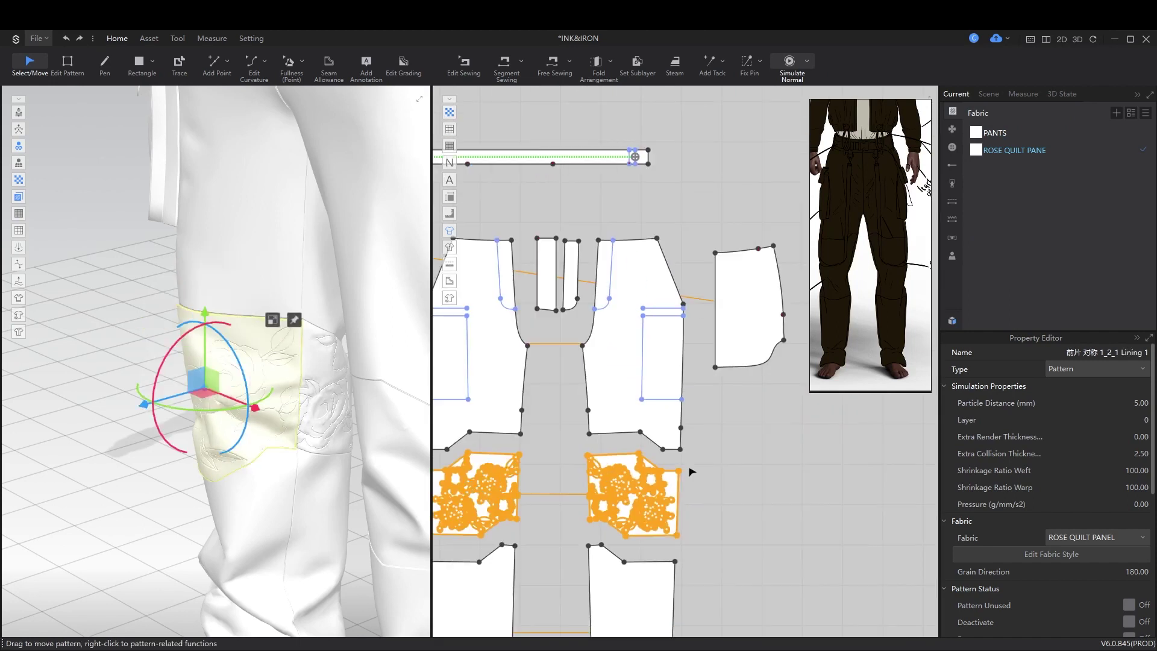
right_click(669, 498)
mouse_move(844, 117)
left_click(922, 116)
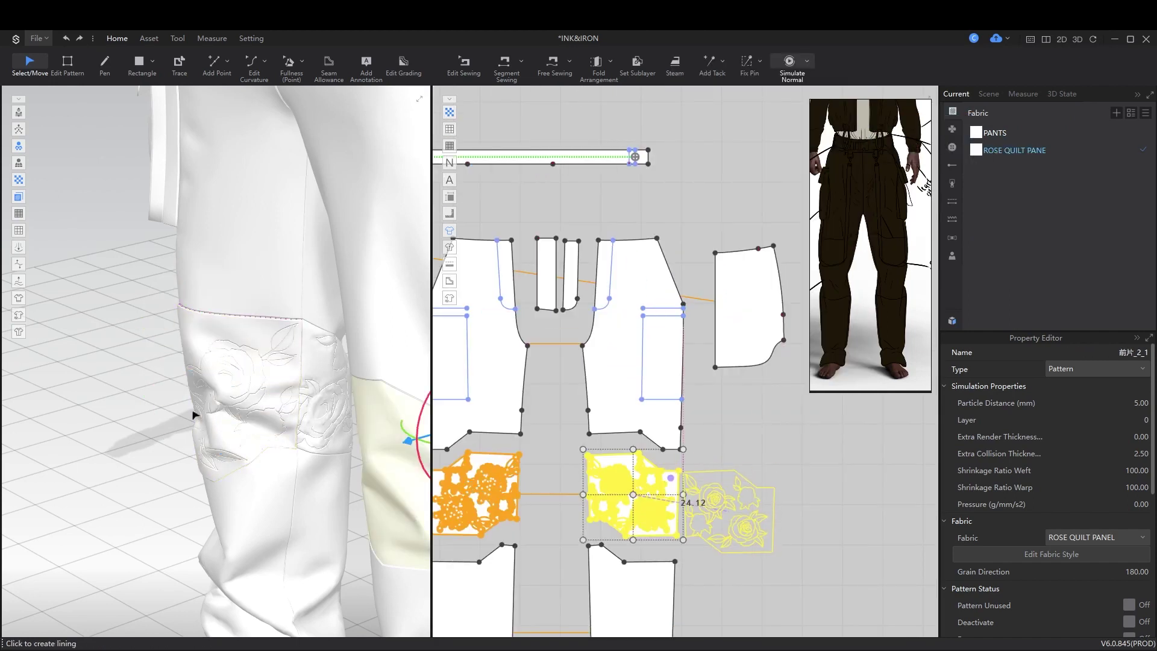
Step: Set the front knee lining's weft shrinkage to 90 and pressure to 30, and simulate
left_click(240, 404)
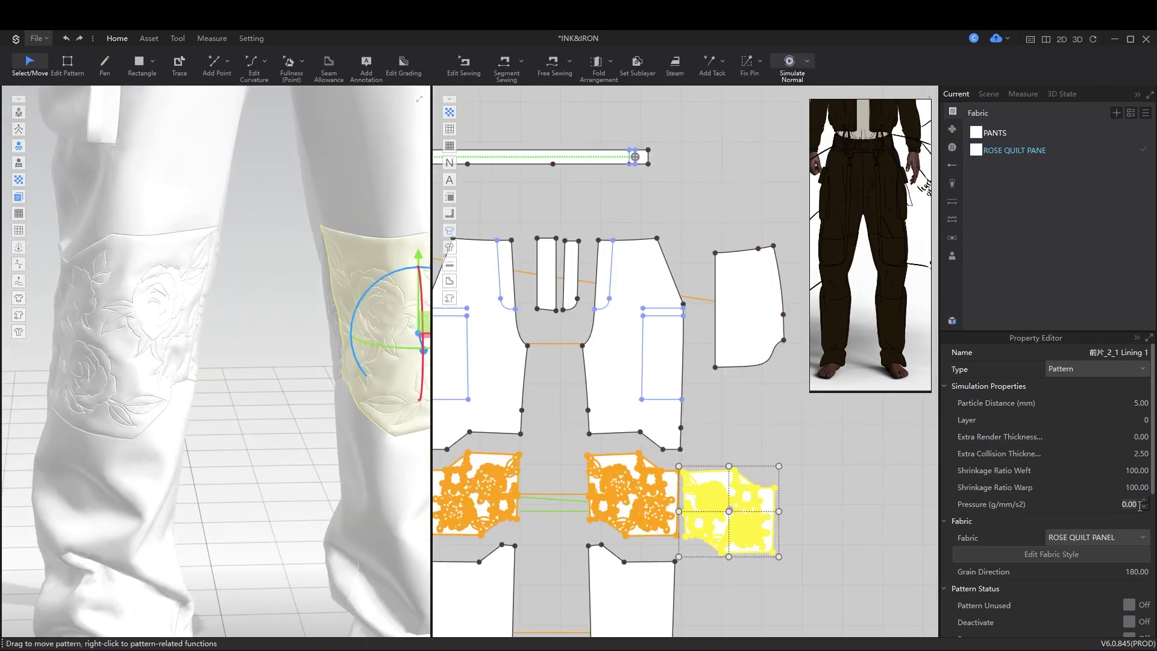
key("space")
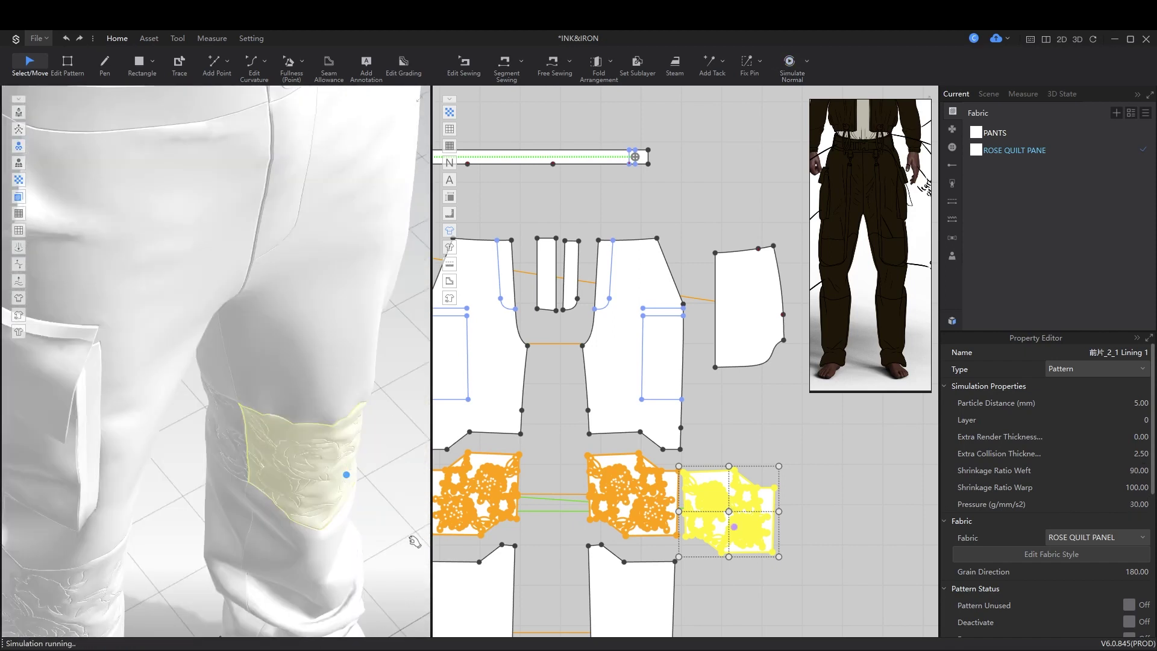
key("space")
Step: Set the pressure of the outer front and back knee panels to -30
left_click(361, 482)
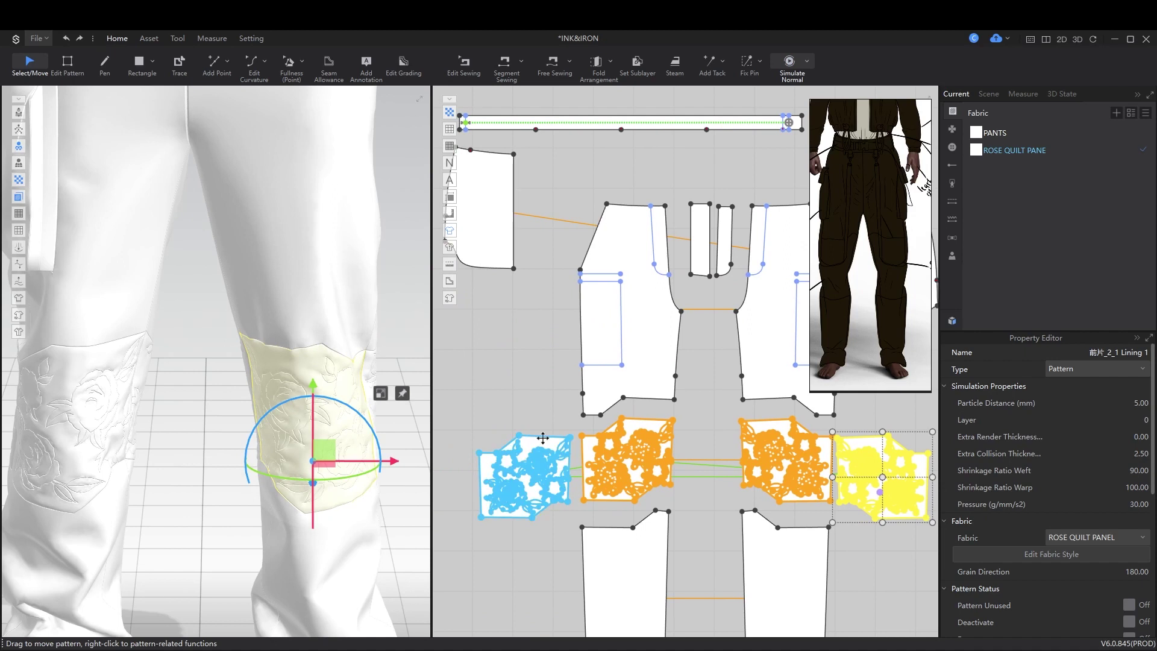
left_click(90, 410)
scroll(699, 446, "down", 3)
scroll(699, 446, "up", 3)
type("9")
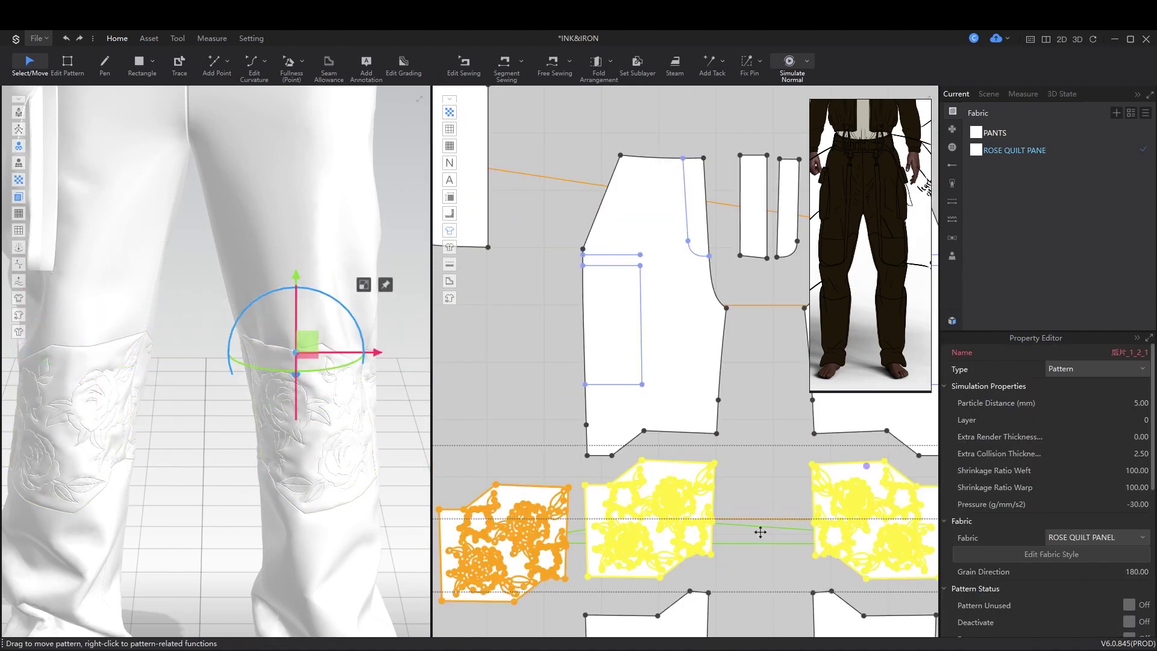
Step: Add a symmetric copy of the cargo pocket pieces to the other leg and simulate them into place
scroll(364, 529, "down", 10)
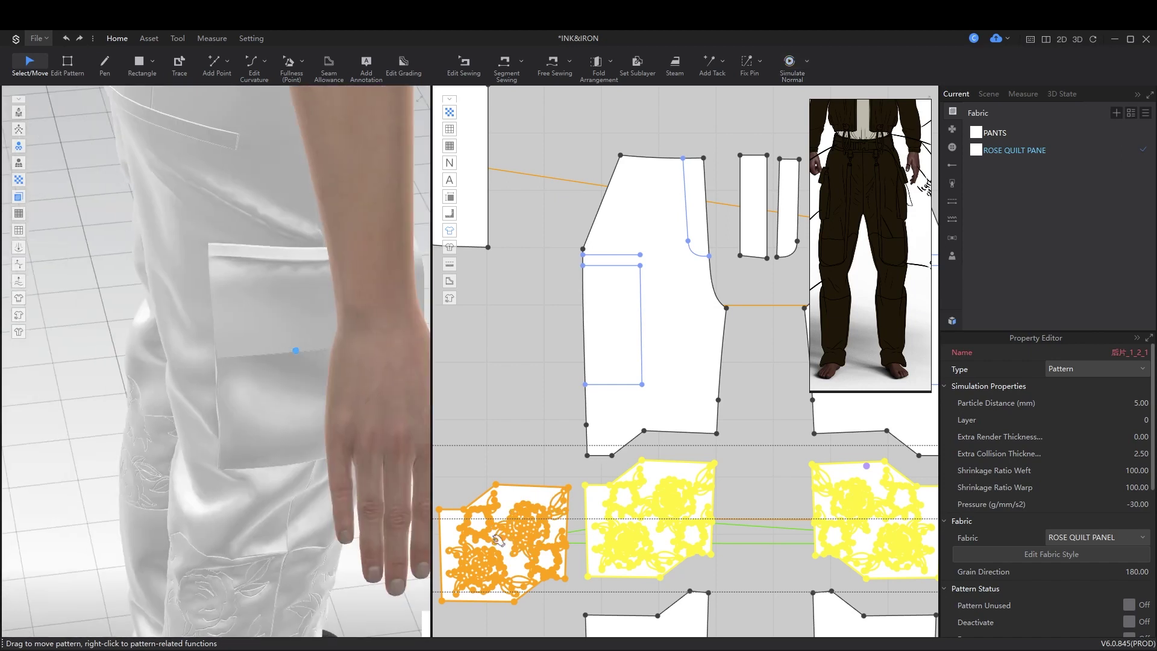
left_click(286, 606)
scroll(271, 472, "up", 10)
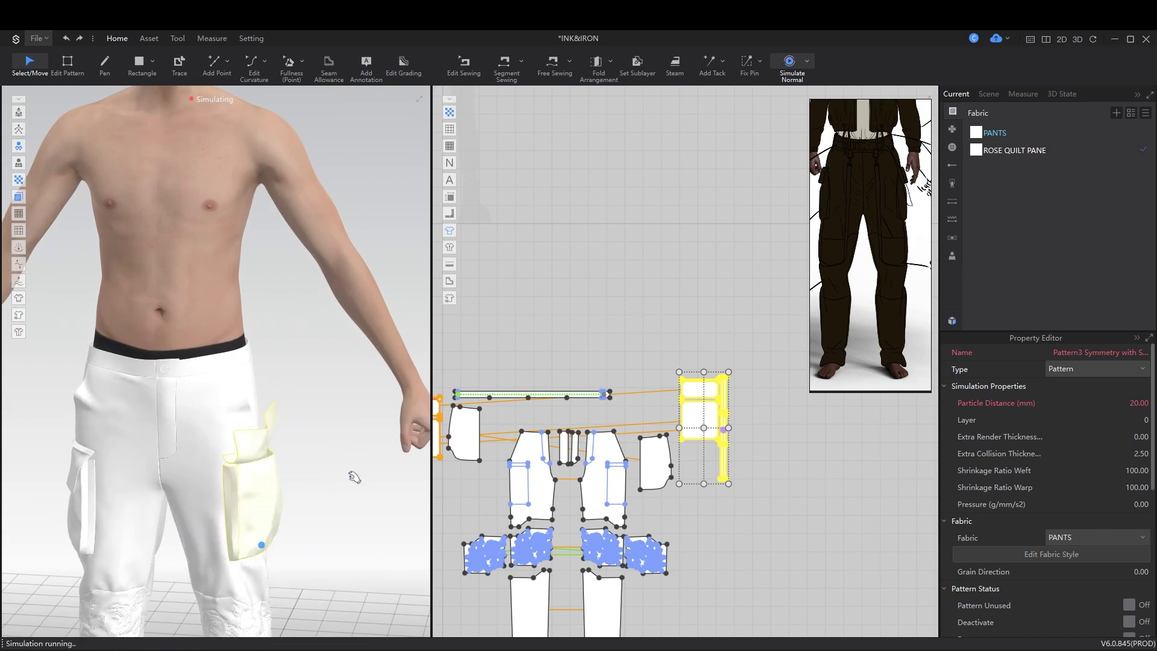
right_click_drag(265, 493, 419, 490)
right_click_drag(218, 471, 416, 519)
Step: Turn on Elastic for the lower leg panels' side edges with strength 20.5 and ratio 82
key("z")
scroll(646, 491, "up", 3)
left_click(644, 491)
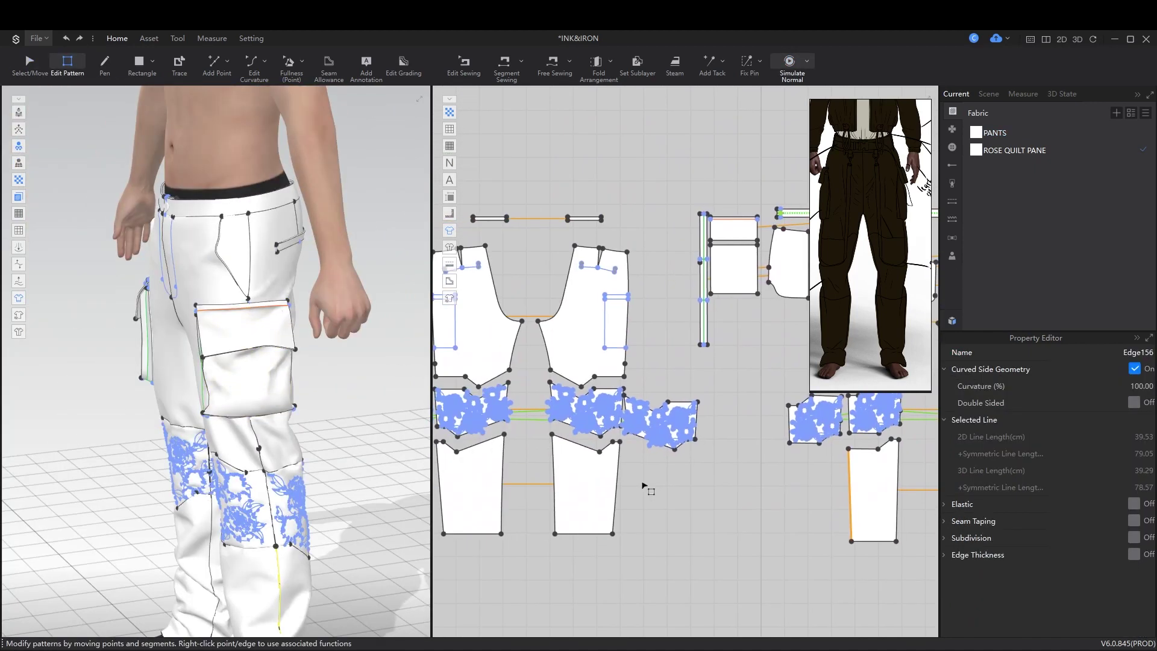
left_click(1134, 503)
key("a")
left_click_drag(1090, 557, 1068, 530)
Step: Simulate the pants so the elastic side seams gather the lower legs
key("space")
key("2")
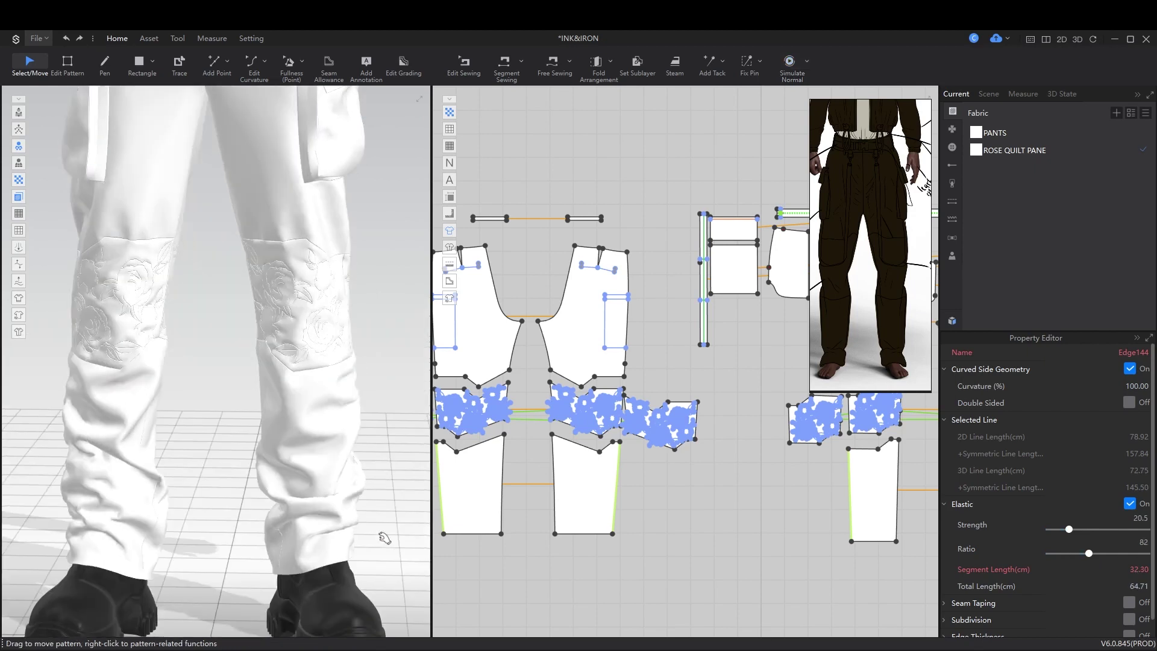
key("space")
right_click_drag(384, 538, 421, 531)
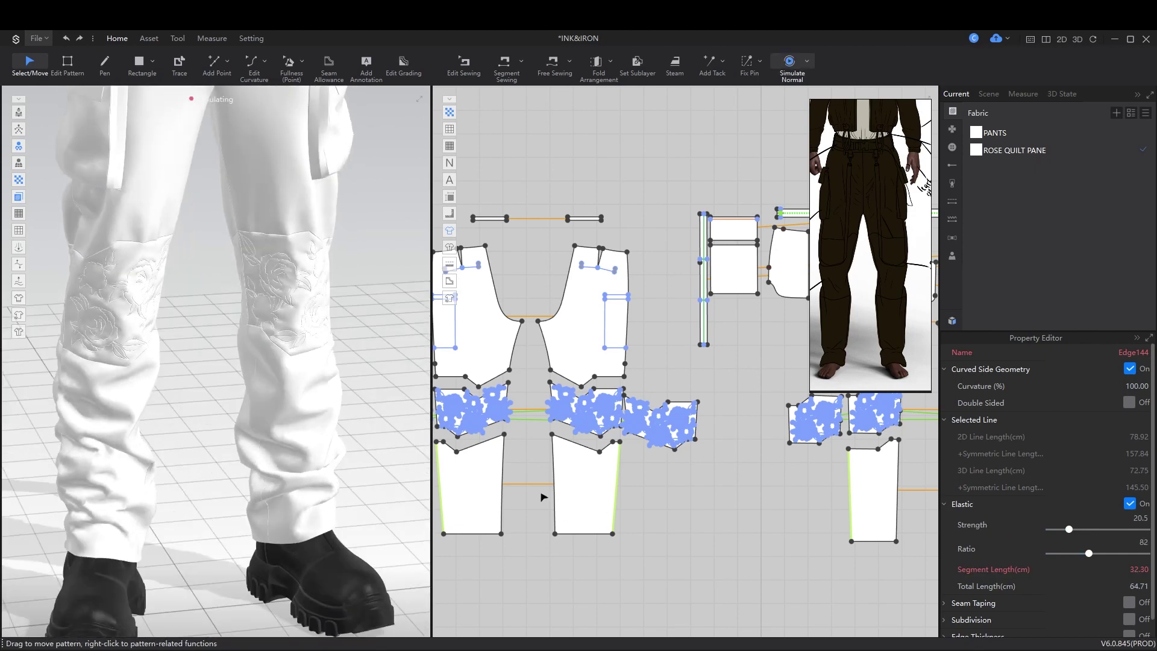
key("space")
Step: Extend the lower leg panels' hem edges by 5 cm and simulate the longer legs over the boots
key("z")
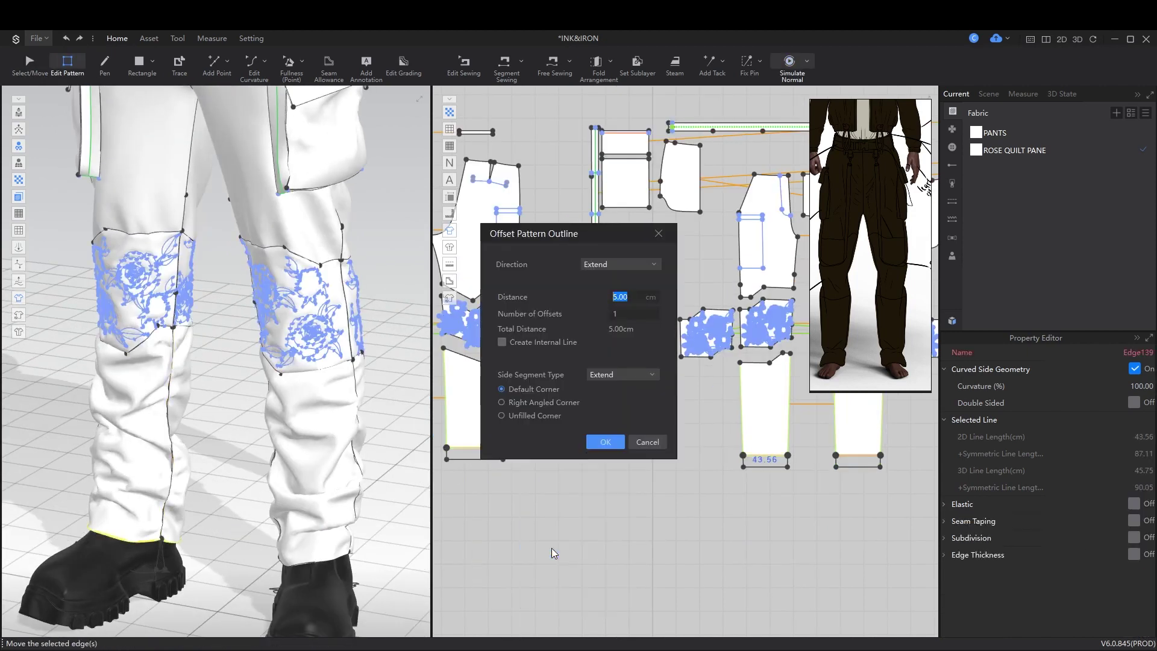
key("Return")
key("q")
left_click(289, 530)
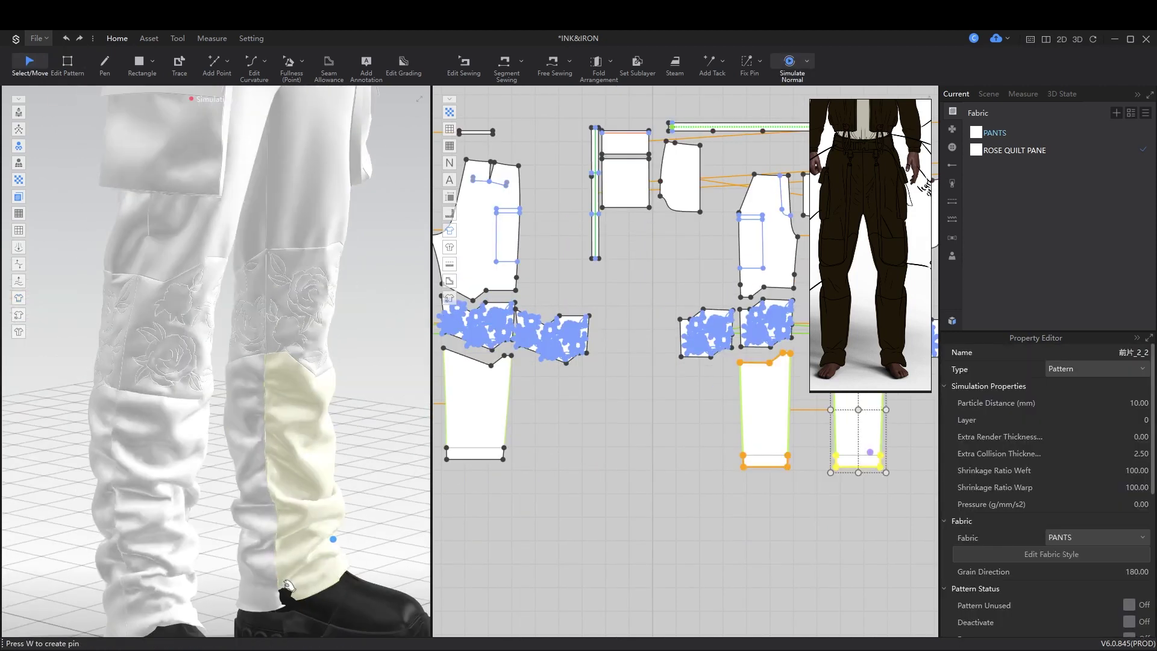
key("space")
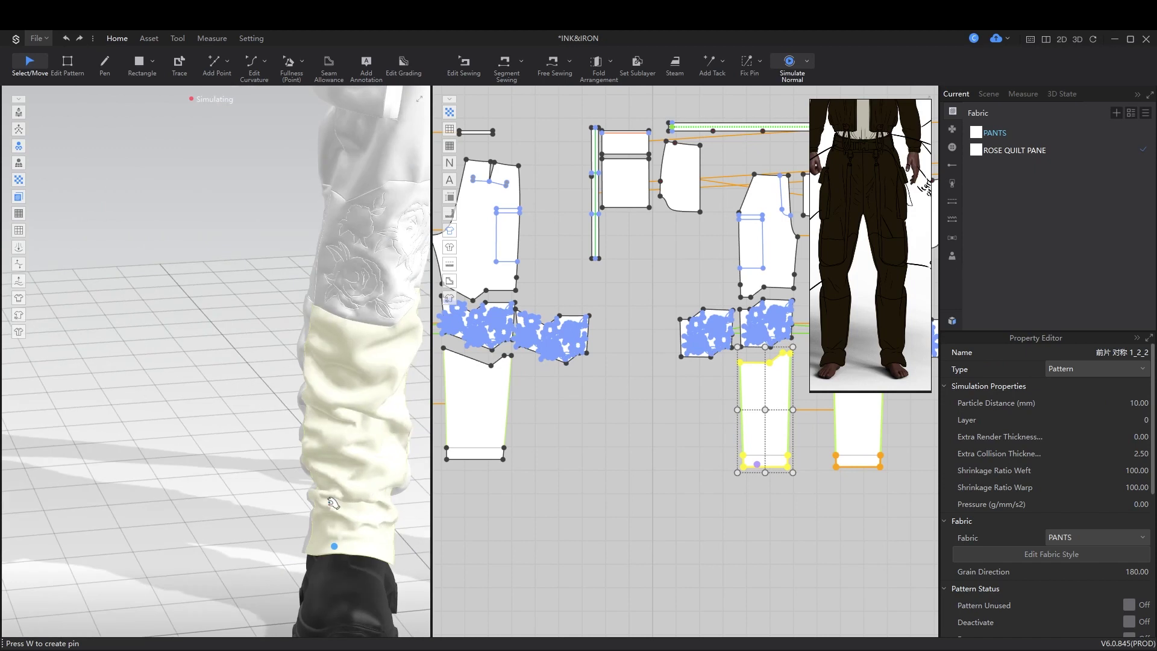
key("space")
key("z")
key("q")
Step: Delete the button and buttonhole from the waistband
scroll(354, 426, "up", 5)
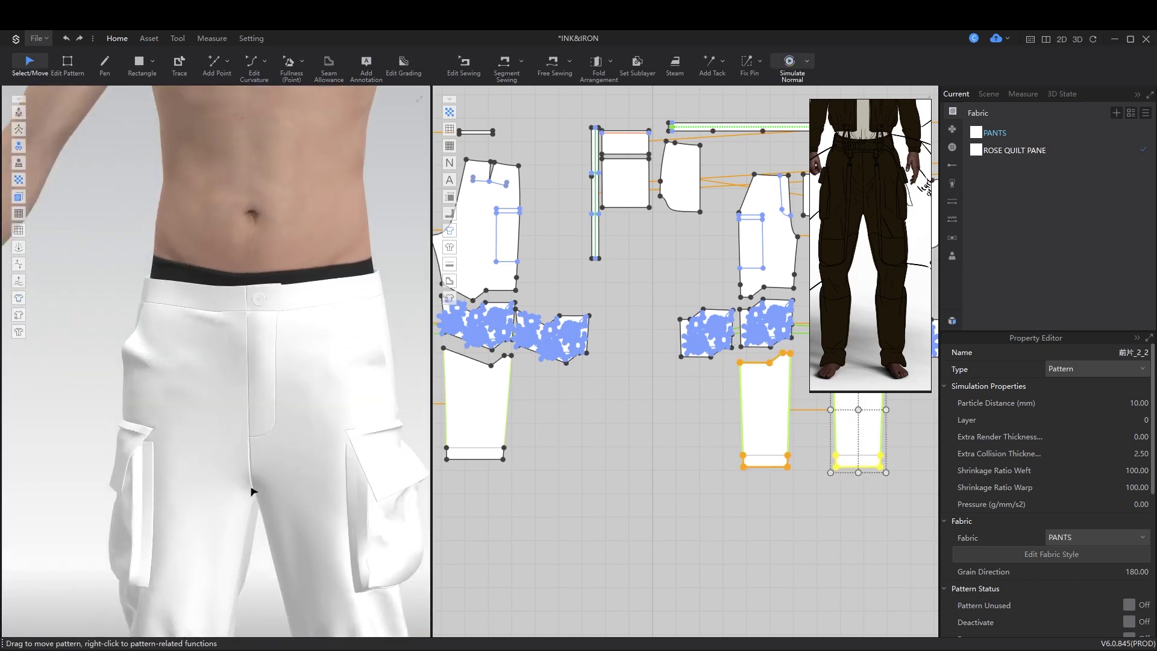
scroll(207, 418, "up", 2)
scroll(478, 263, "up", 4)
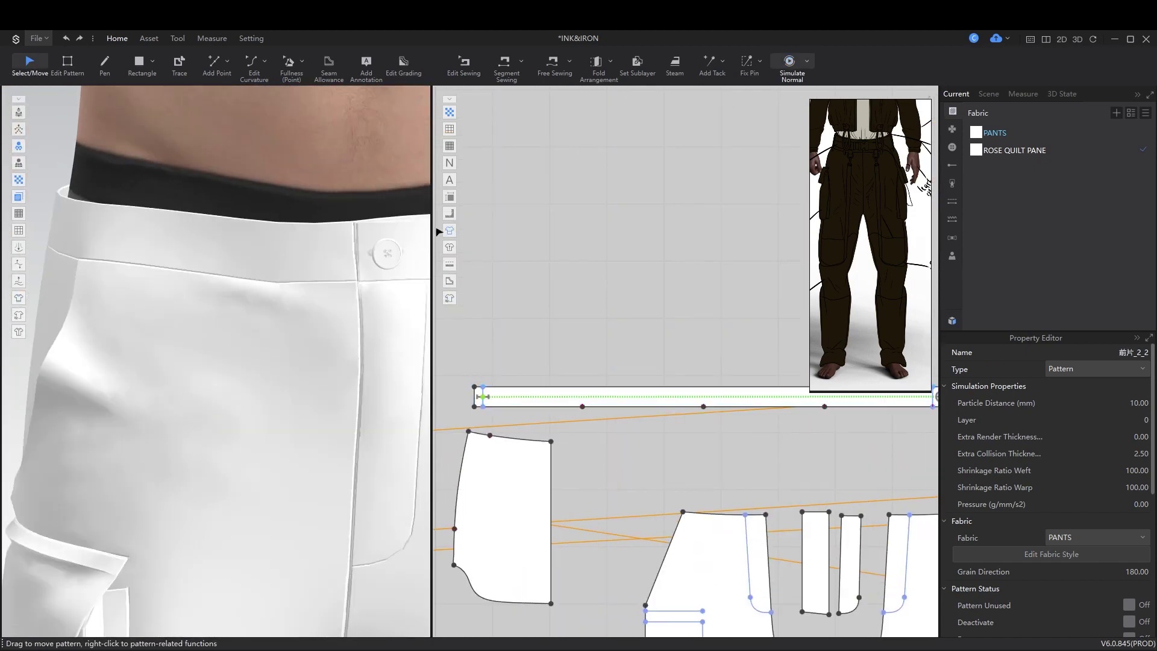
key("b")
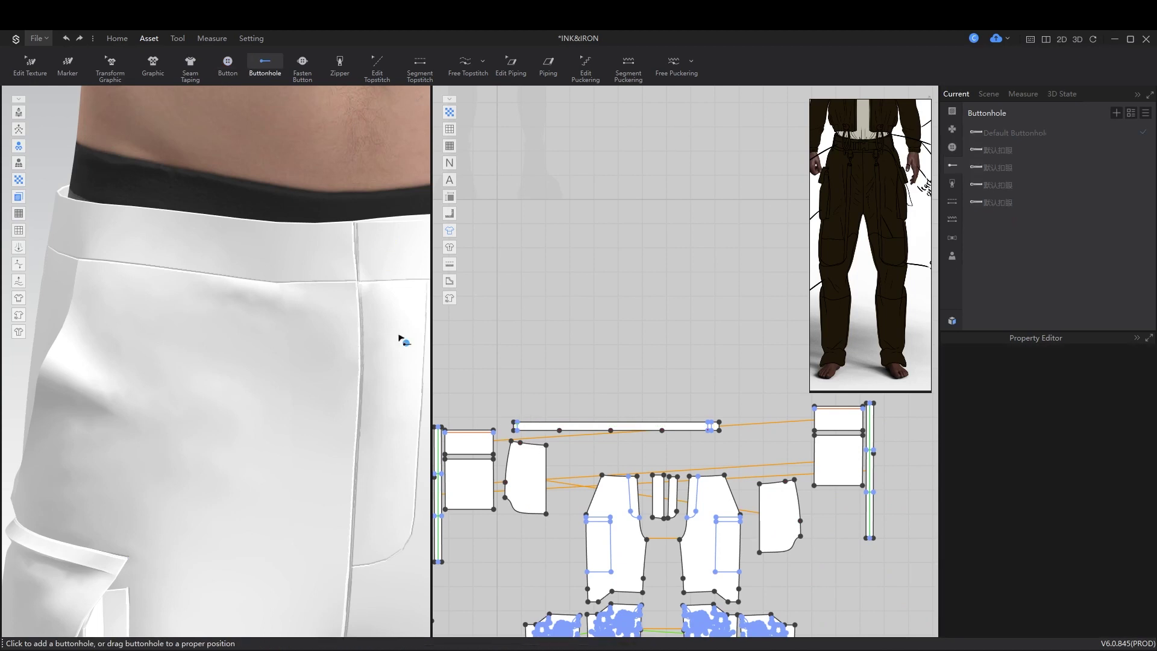
Step: Extend the waistband's top edge outward by 2 cm with Offset Pattern Outline
key("z")
scroll(567, 540, "up", 3)
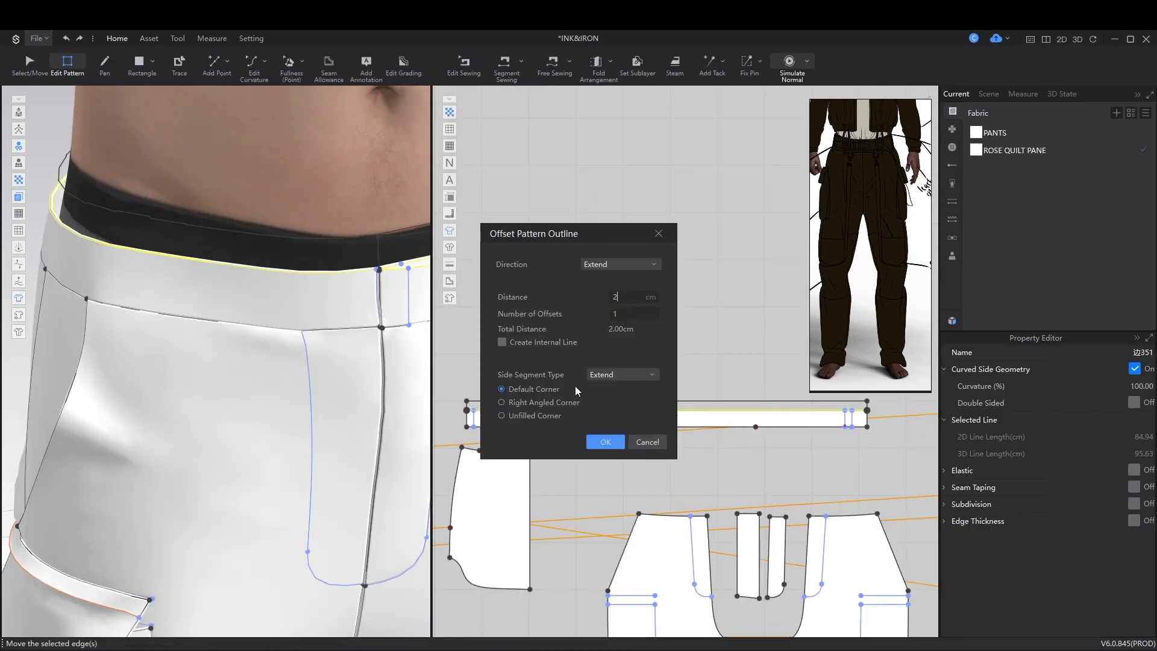
key("Return")
Step: Extend the internal lines at the waistband's ends up to its raised top edge
key("a")
key("z")
scroll(844, 416, "up", 2)
right_click(847, 411)
left_click(957, 517)
middle_click_drag(592, 473, 689, 527)
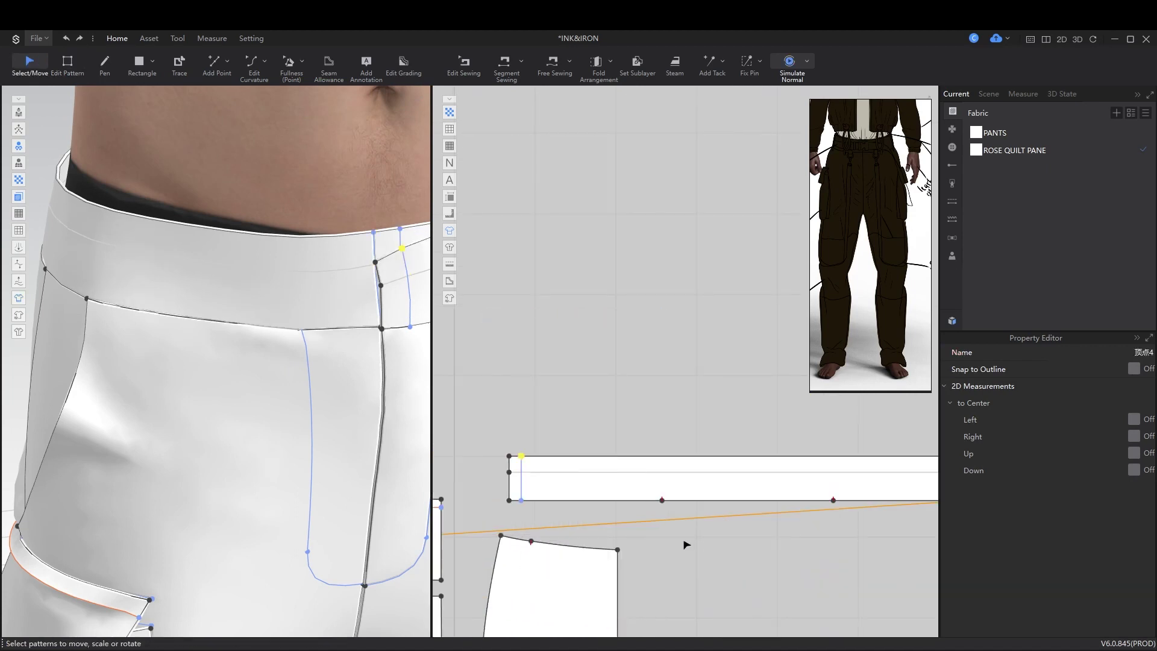
Step: Add an equidistant internal line just below the waistband's top edge, extended to the outline
key("z")
scroll(666, 426, "down", 3)
scroll(488, 464, "up", 3)
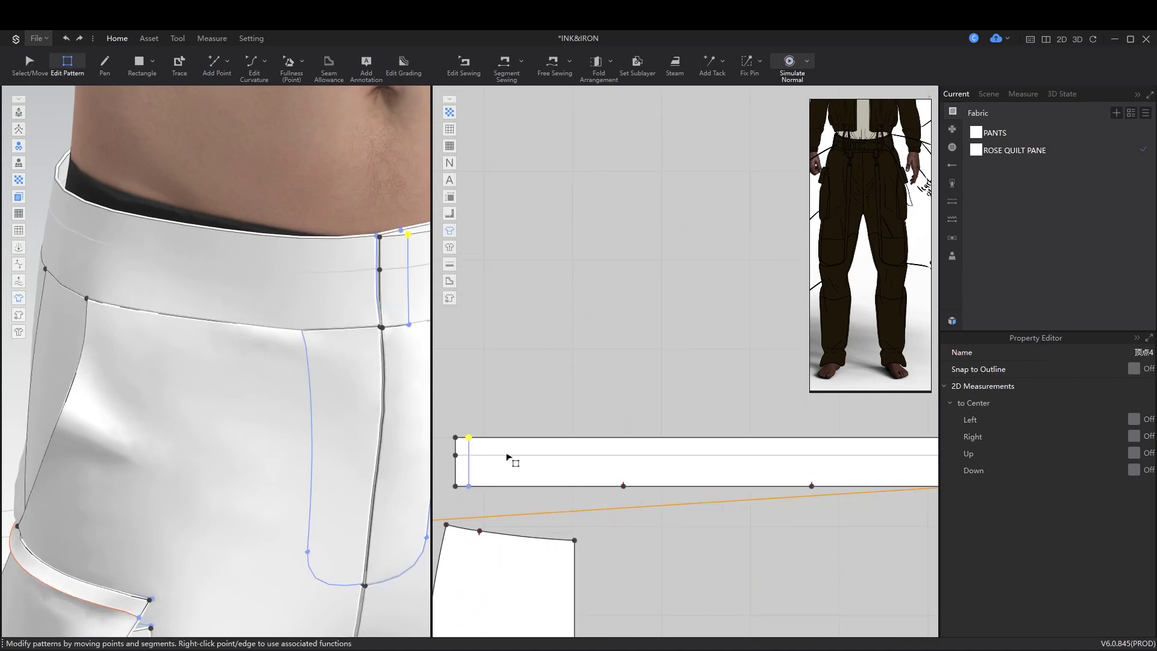
right_click(604, 517)
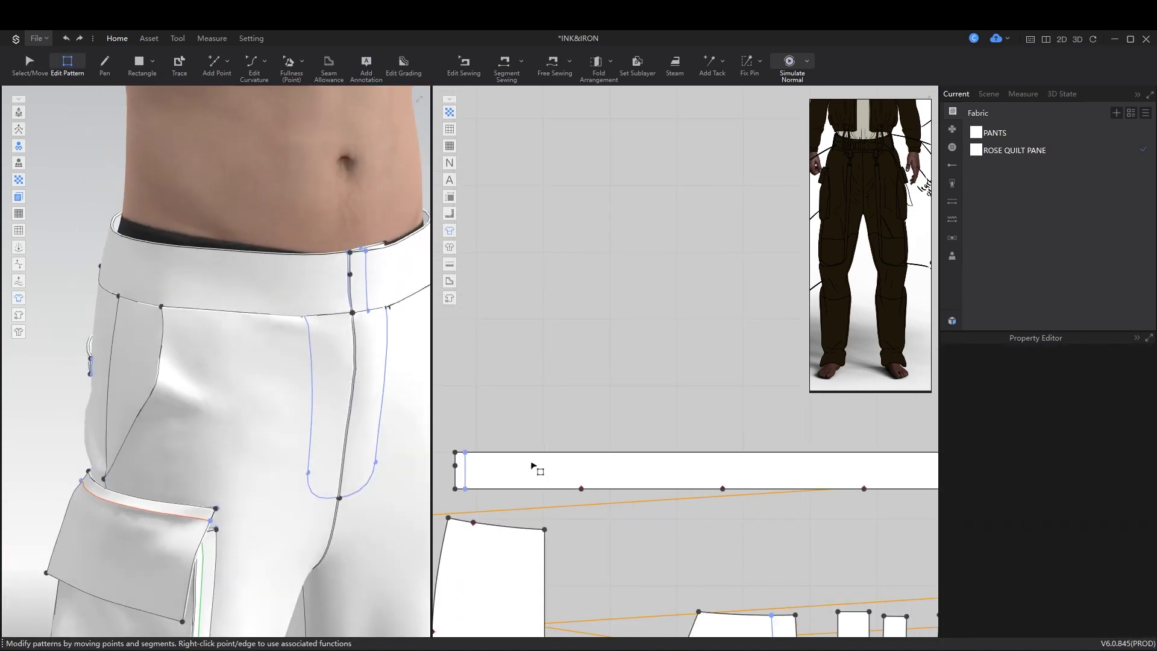
right_click(537, 452)
left_click(590, 300)
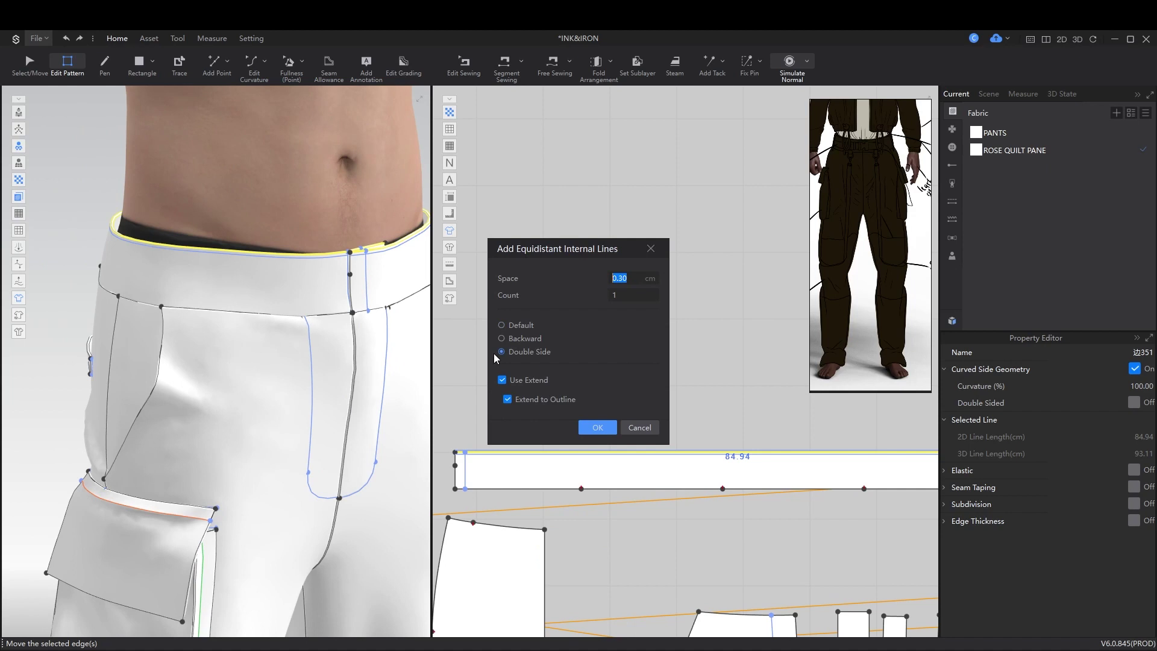
left_click(598, 426)
Step: Add a second equidistant internal line 3.5 cm below the waistband's upper internal line, extended to the outline
right_click(535, 465)
left_click(606, 332)
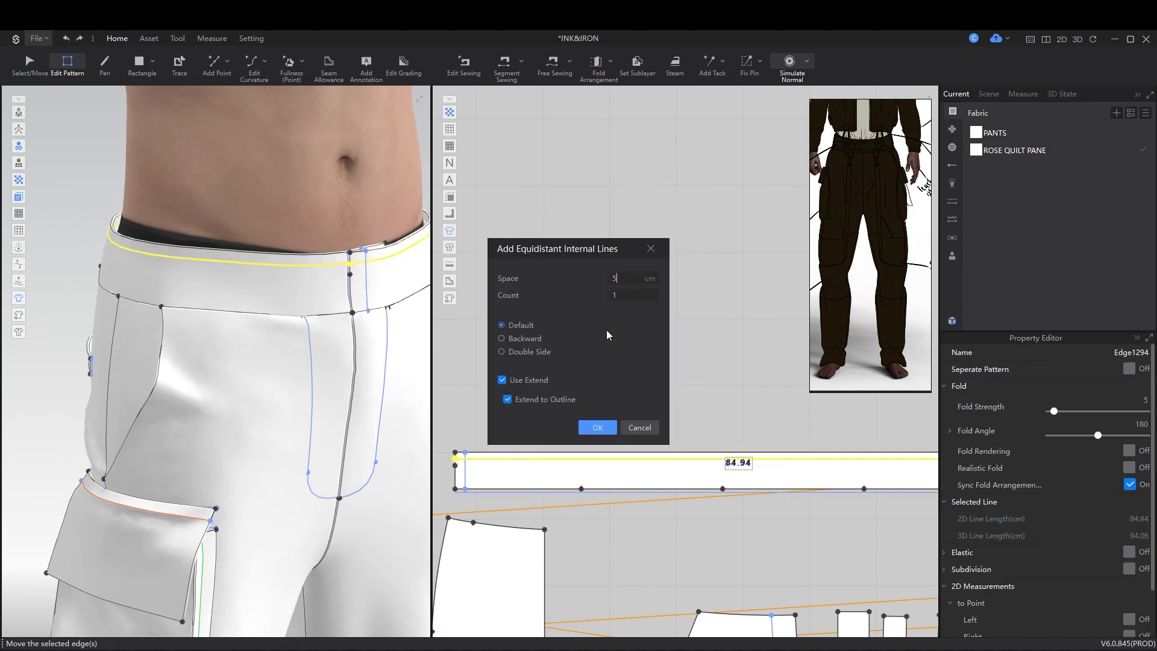
left_click(596, 427)
right_click(585, 461)
left_click(631, 324)
type("0")
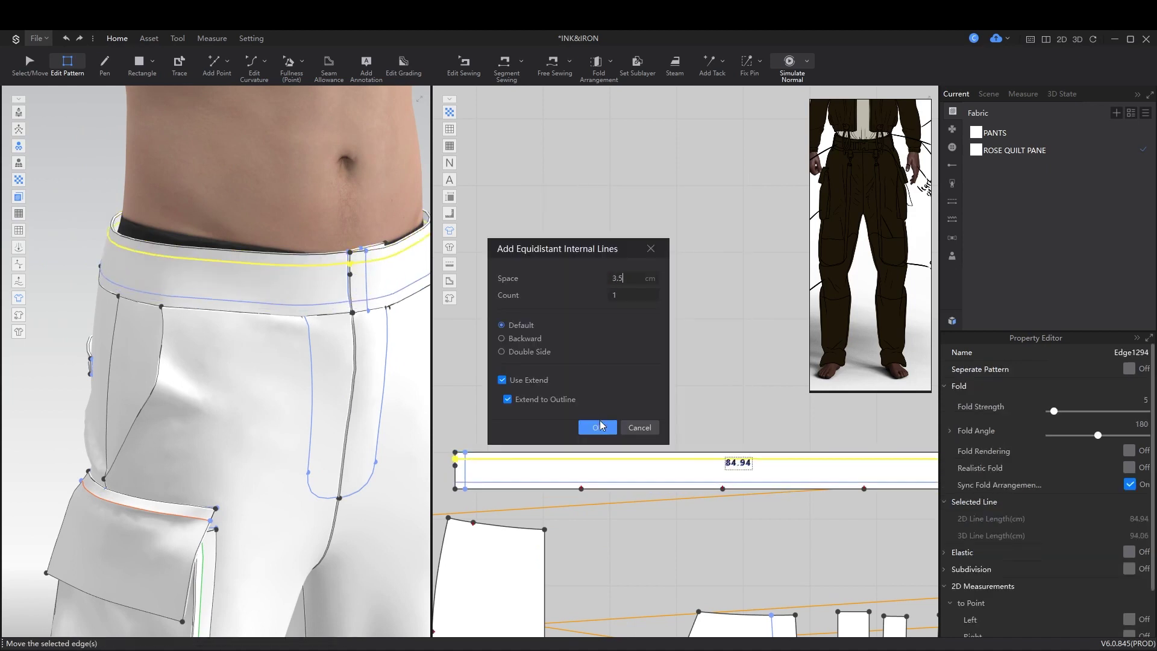
left_click(597, 426)
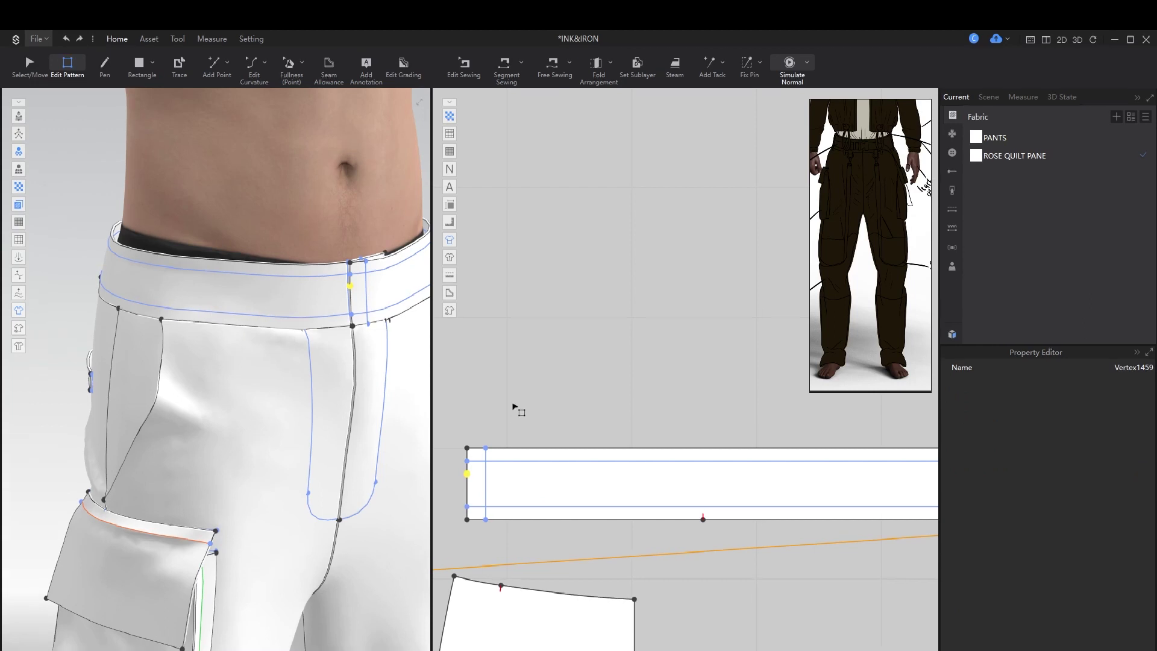
Step: Clone the strip between the waistband's two internal lines as a separate pattern and sew its long edges to those lines
scroll(762, 496, "up", 2)
left_click(878, 485)
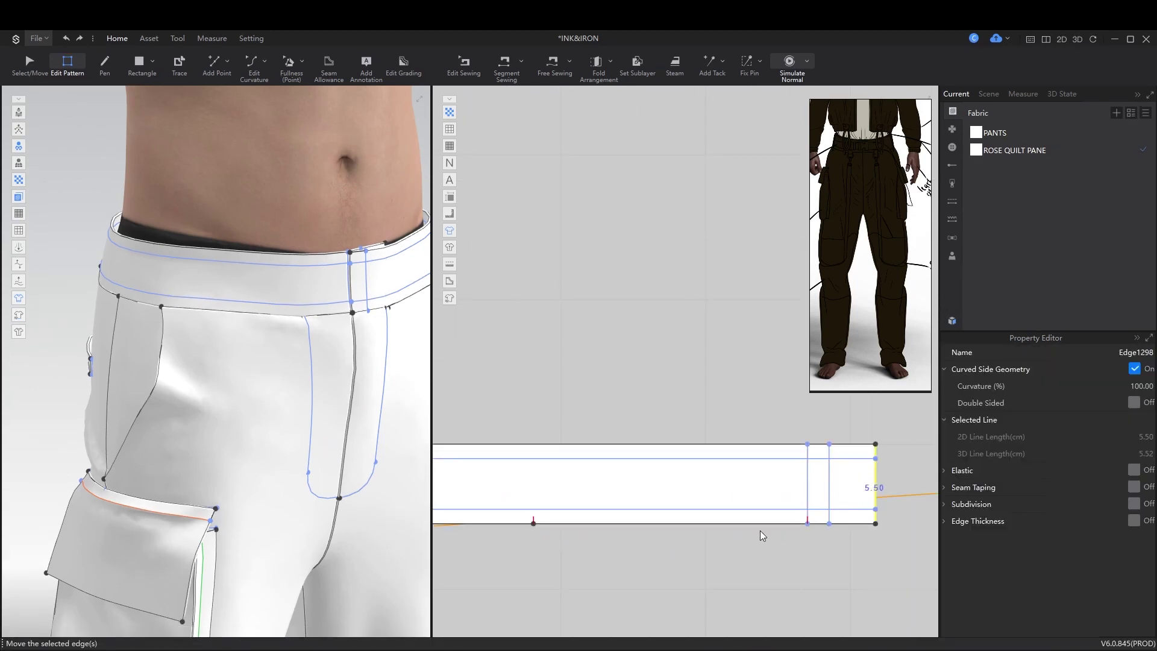
middle_click_drag(878, 486, 493, 479)
right_click(493, 479)
left_click(569, 592)
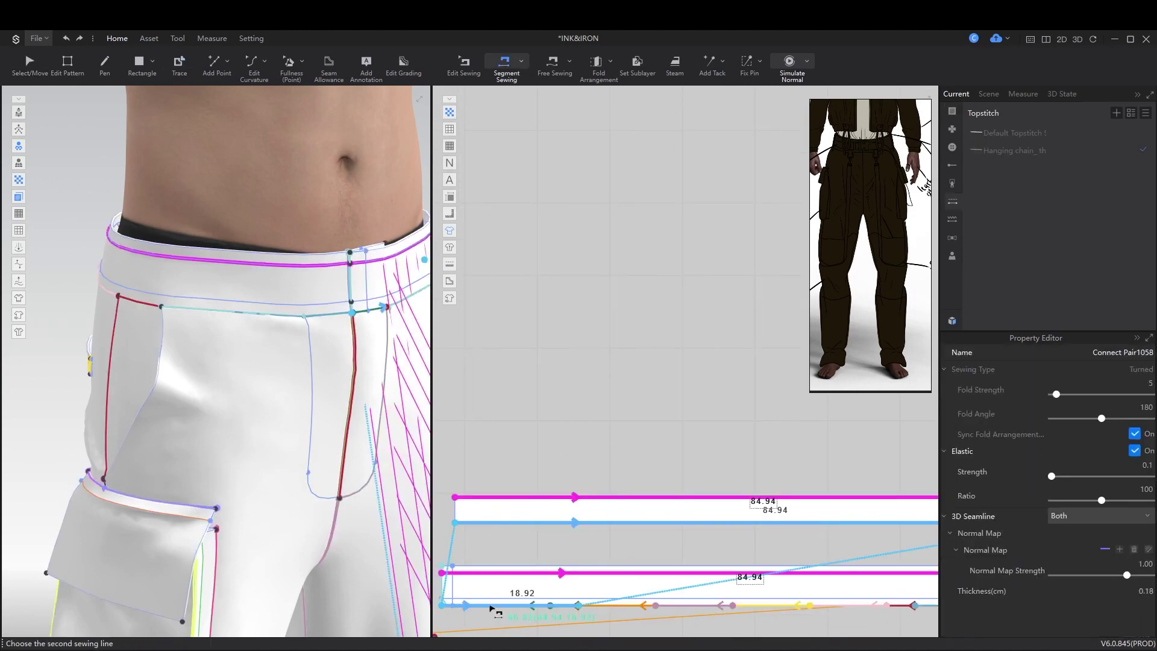
key("a")
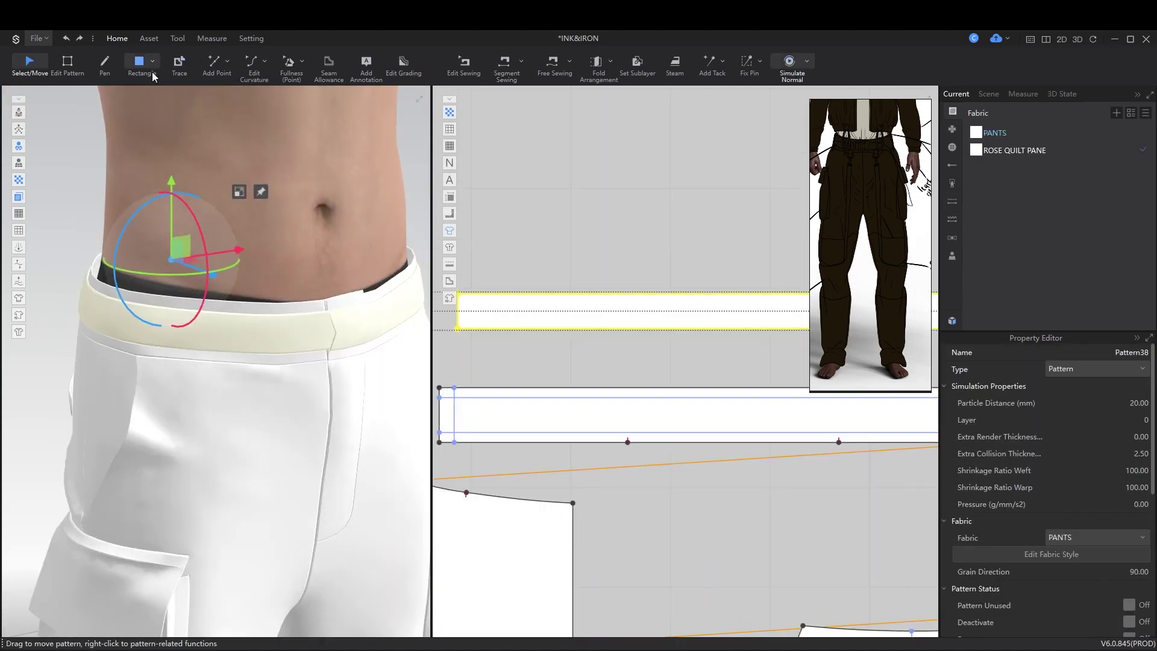
Step: Create a 1.5 × 5 cm rectangle pattern below the waistband as a belt loop
left_click(142, 63)
left_click(631, 229)
type("25")
key("Return")
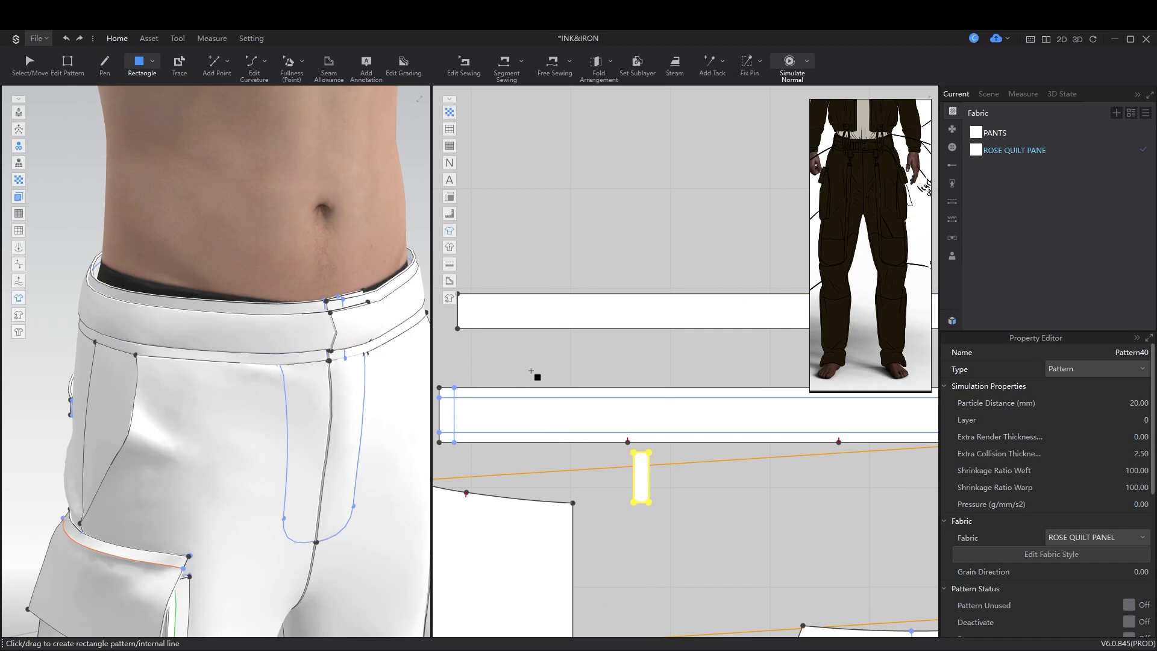
Step: Lengthen the belt loop rectangle to 6 cm with Change Length, extending from its start
key("z")
right_click(698, 460)
left_click(745, 530)
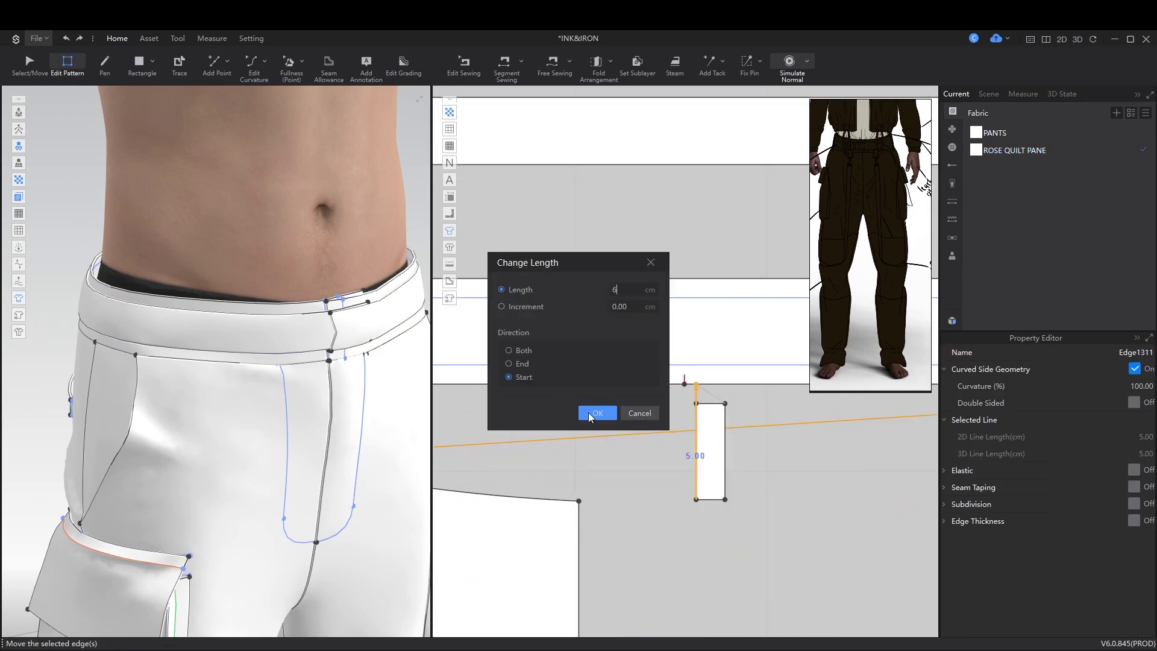
left_click(596, 413)
scroll(687, 464, "down", 3)
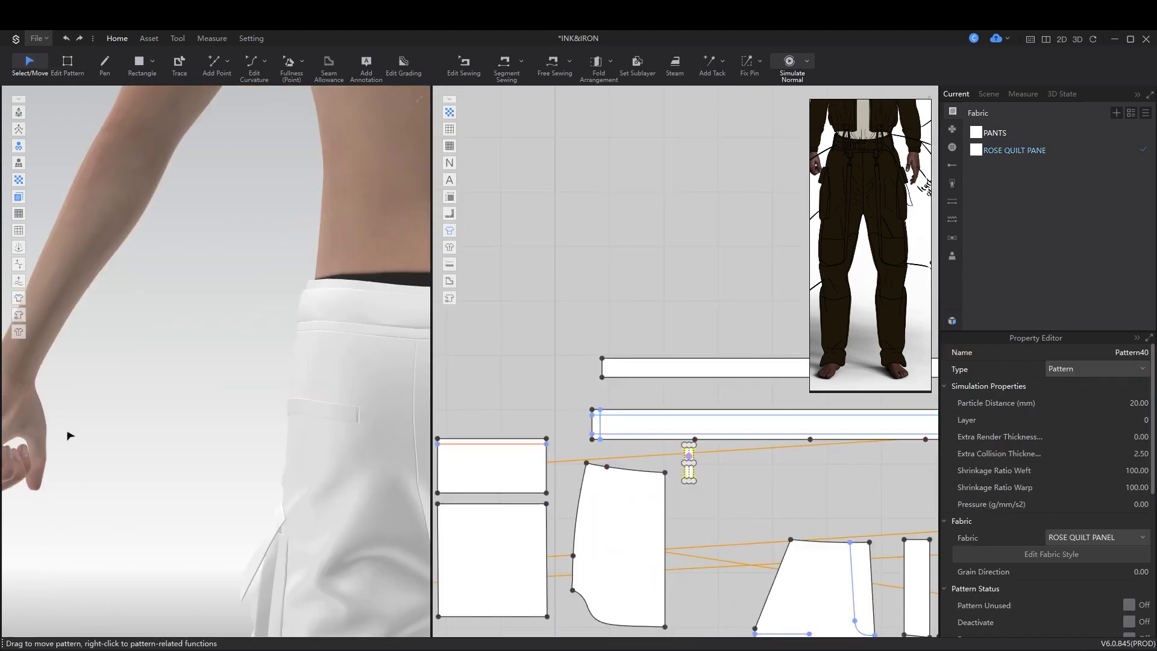
Step: Draw vertical internal lines across the waistband at both side seam notches and the centre back notch
scroll(681, 478, "up", 5)
key("h")
double_click(665, 402)
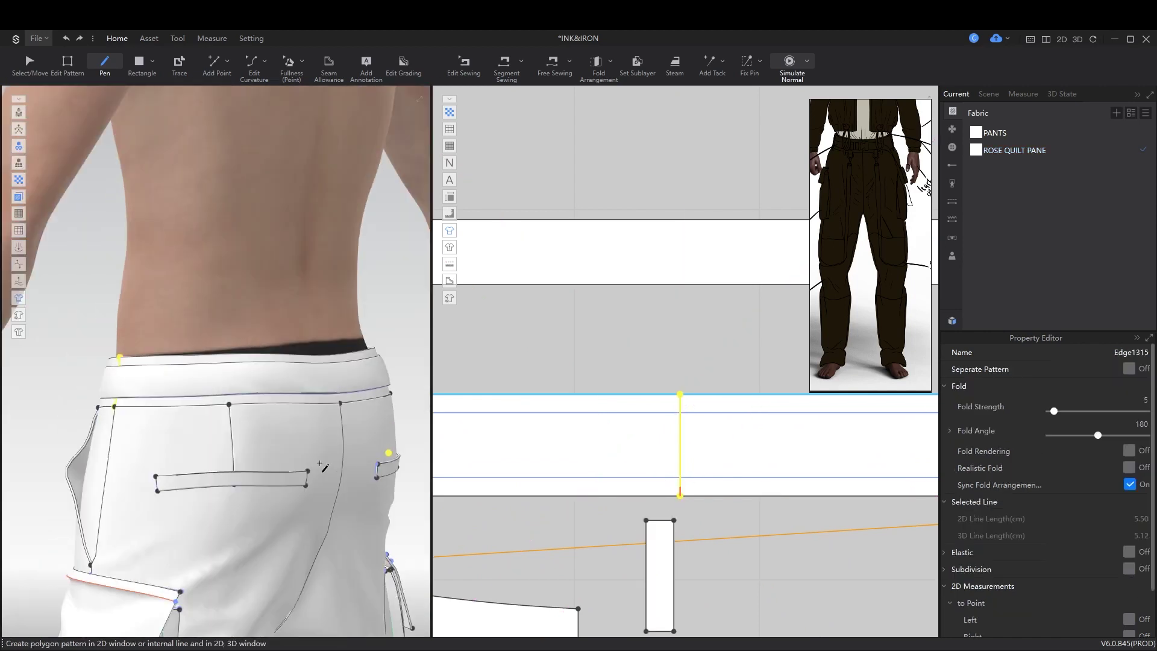
scroll(647, 431, "down", 2)
scroll(712, 539, "down", 2)
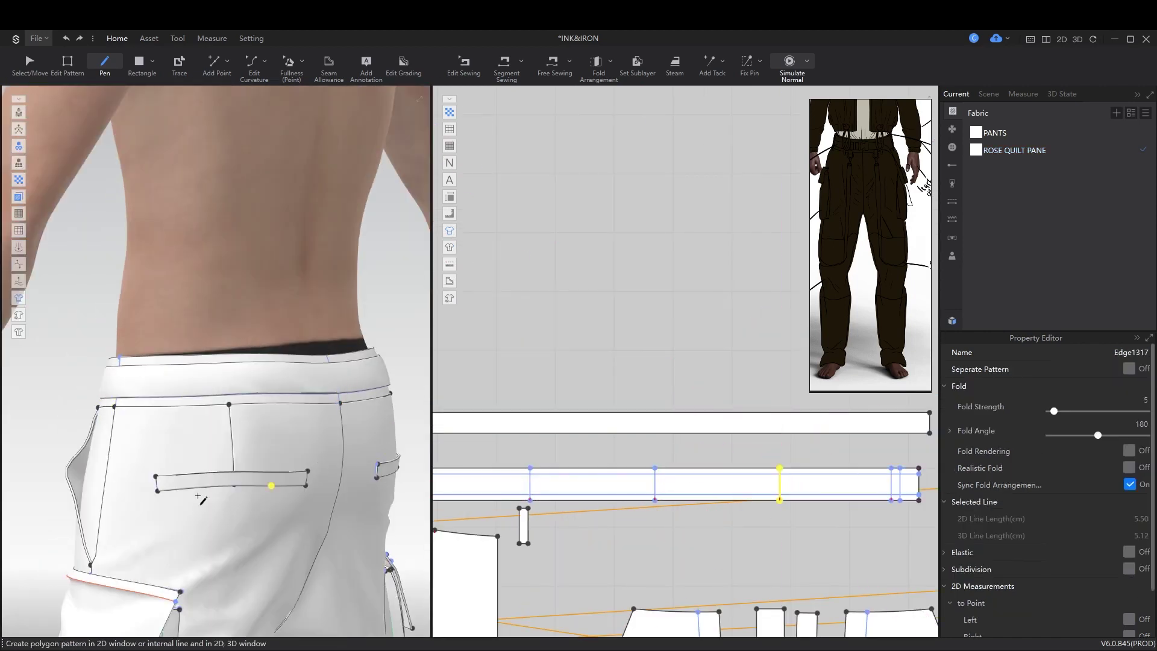
Step: Split the waistband edge between the side seam and the overlap line at its midpoint and draw a vertical internal line there
key("2")
scroll(731, 483, "up", 2)
key("z")
right_click(741, 476)
left_click(777, 500)
left_click(602, 448)
key("z")
scroll(907, 504, "down", 2)
scroll(601, 482, "up", 2)
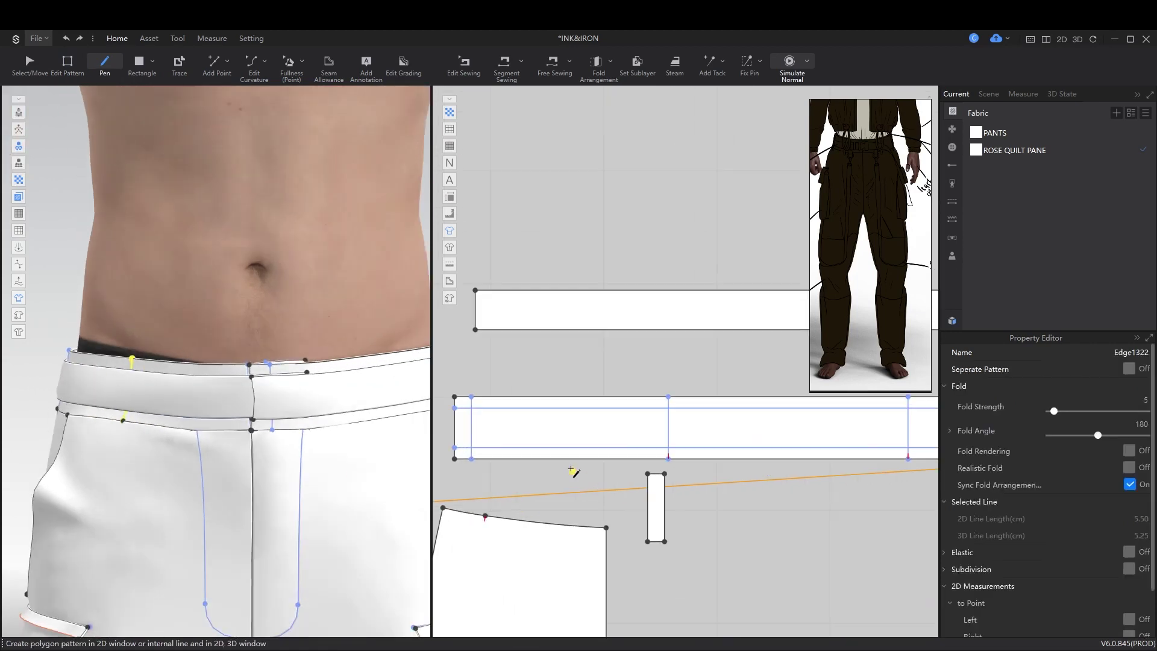
Step: Split the opposite front section of the waistband at its midpoint and draw a matching vertical internal line across it
right_click(589, 490)
left_click(607, 546)
left_click(602, 448)
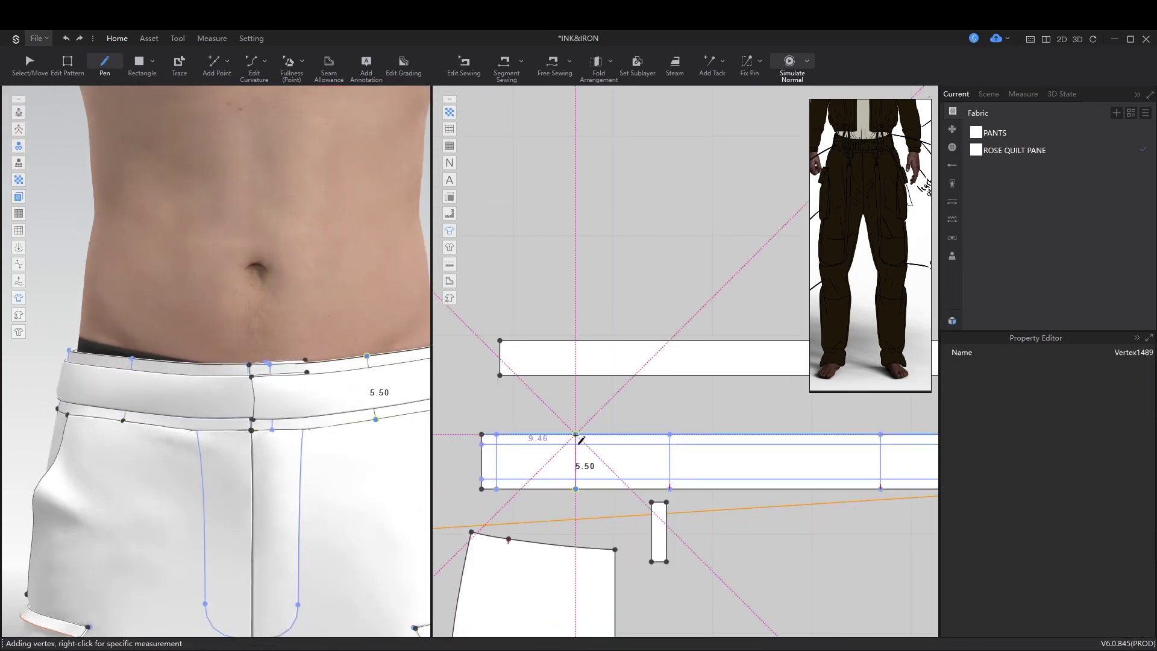
scroll(655, 530, "up", 2)
Step: Split the belt loop's two short edges at their midpoints, giving 0.75 cm halves
right_click(655, 496)
left_click(674, 546)
left_click(644, 449)
right_click(657, 443)
key("Escape")
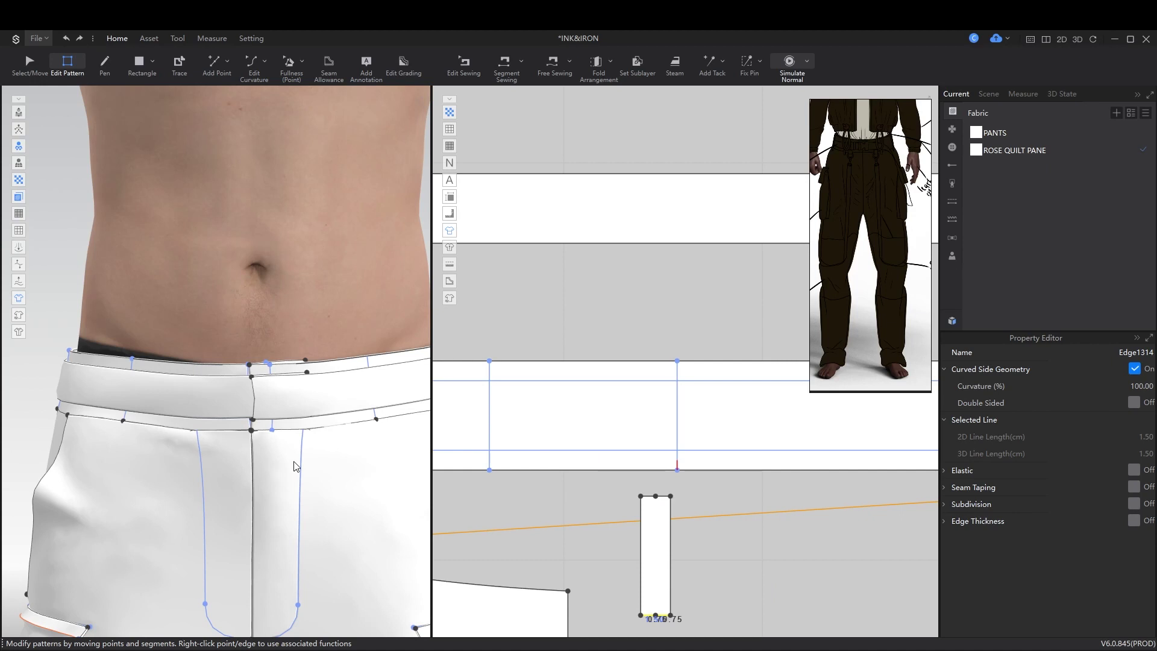
Step: Free-sew the belt loop's short ends to the waistband's top and bottom edges, centred on the front internal line
scroll(336, 468, "down", 3)
scroll(874, 517, "down", 2)
key("n")
left_click(627, 361)
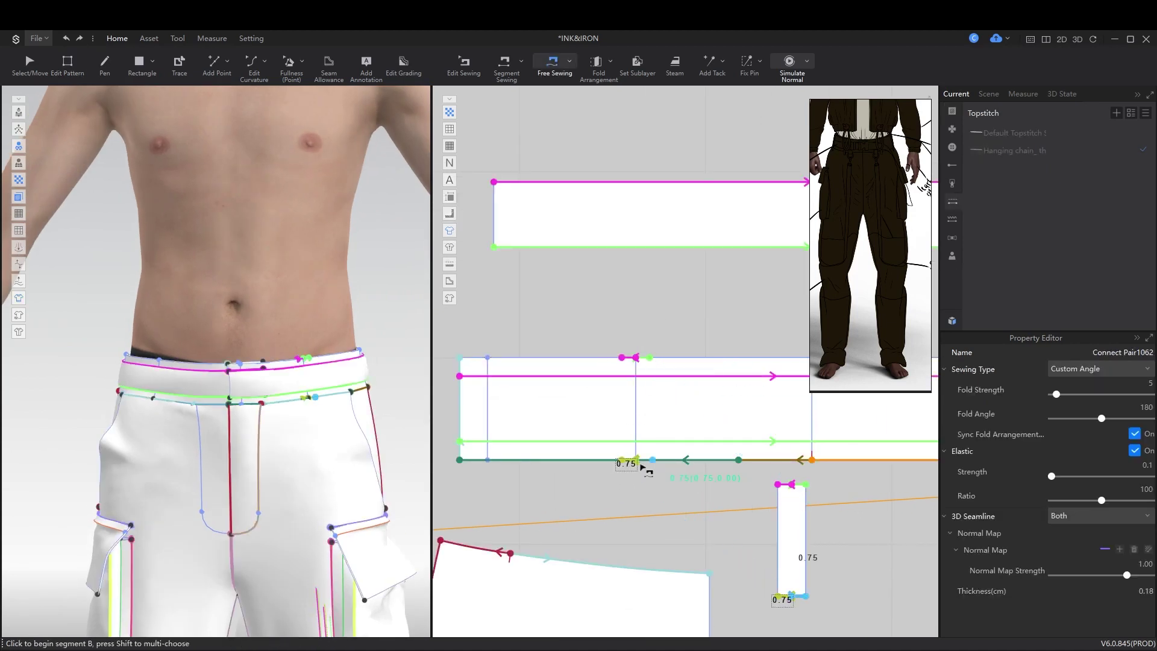
Step: Position the belt loop against the waistband's front and set its particle distance to 10 mm and layer to 1
key("a")
left_click(795, 529)
right_click_drag(339, 460, 326, 438)
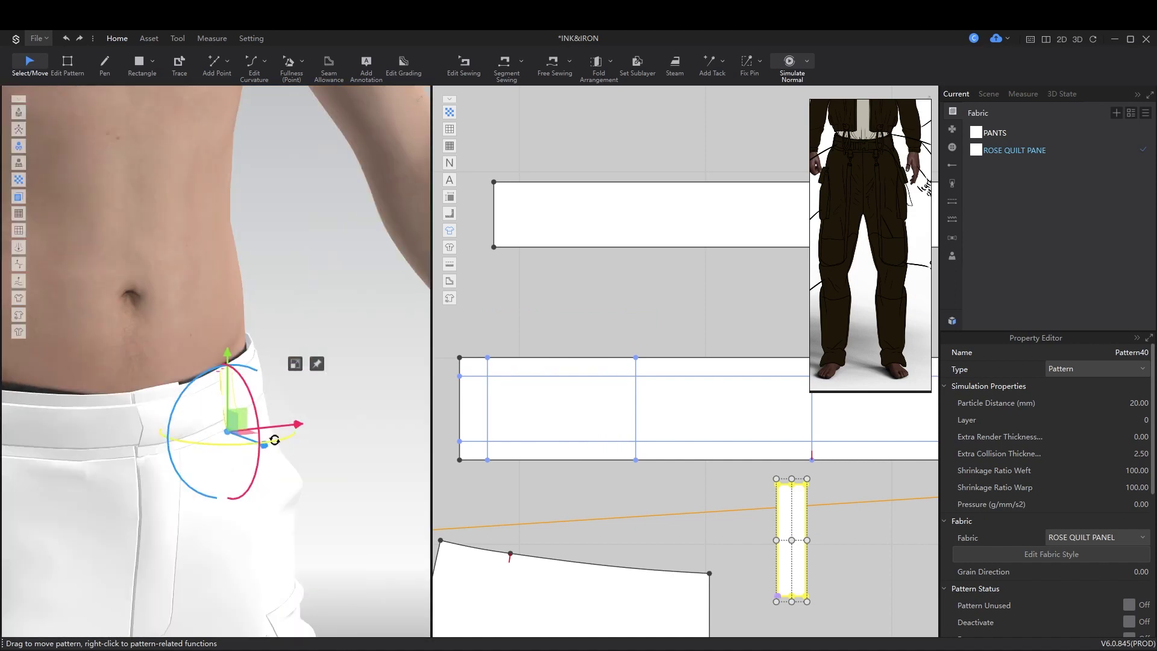
right_click_drag(271, 512, 235, 511)
scroll(270, 486, "down", 3)
scroll(703, 509, "down", 4)
scroll(235, 403, "up", 5)
scroll(724, 500, "up", 1)
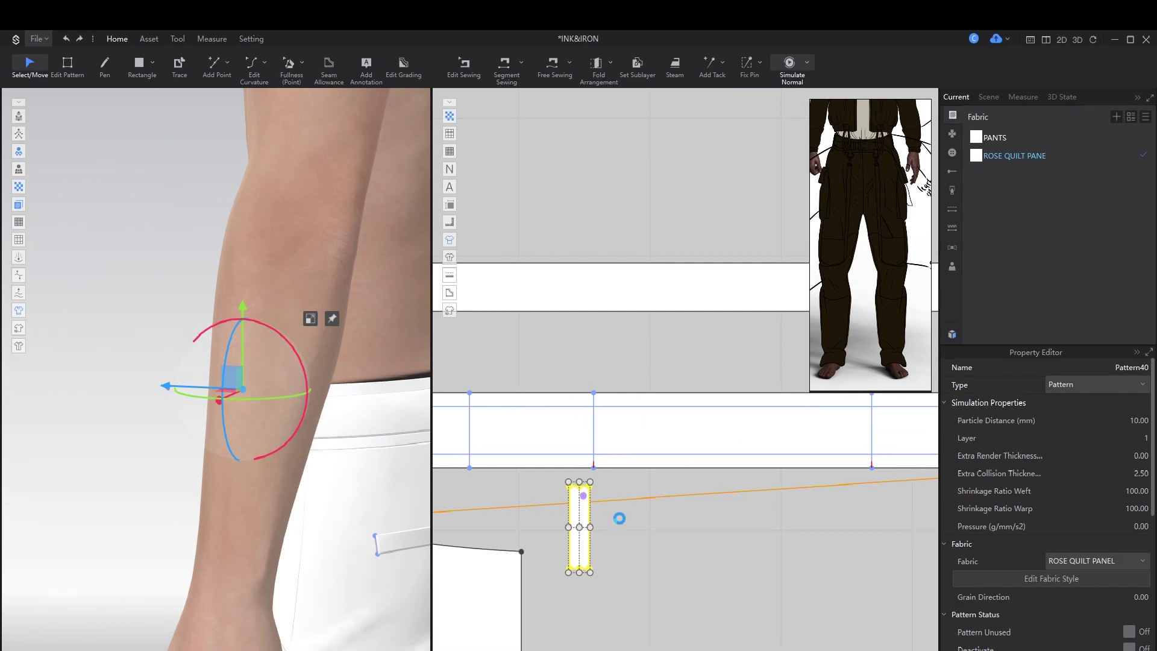
Step: Duplicate the belt loop and place the copy beside the original below the waistband's side seam line
key("ctrl+c")
key("ctrl+v")
scroll(619, 519, "up", 2)
left_click(619, 512)
Step: Sew the copied loop's 1.5 cm ends to the waistband's top and bottom edges at the side seam and place it there
key("m")
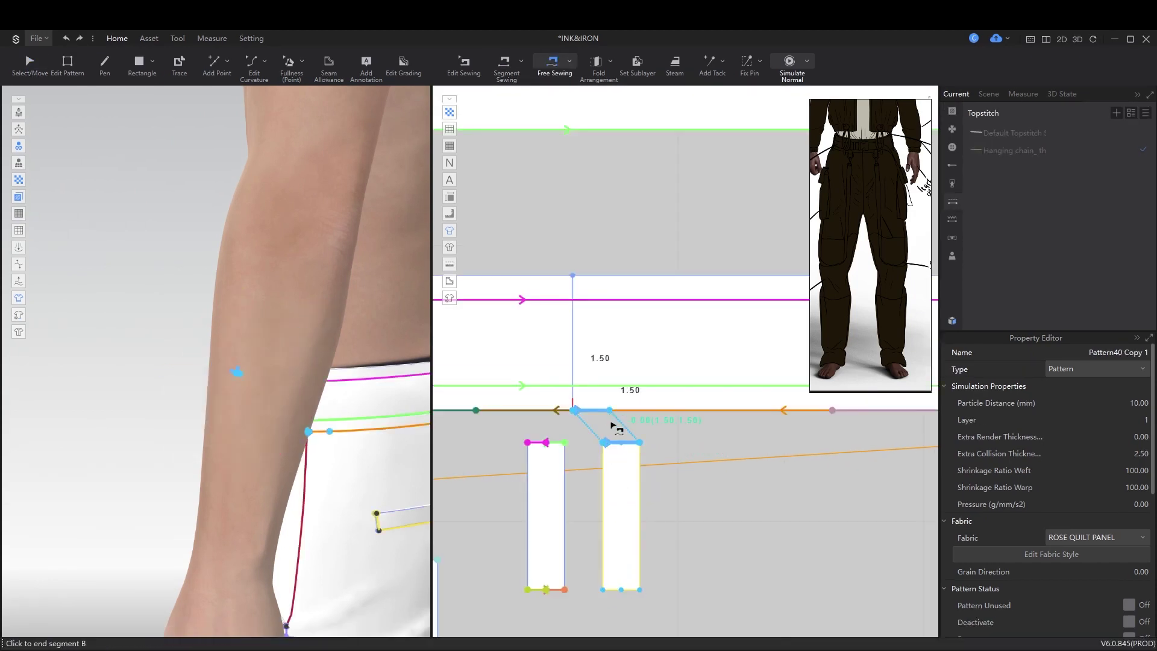
left_click(593, 277)
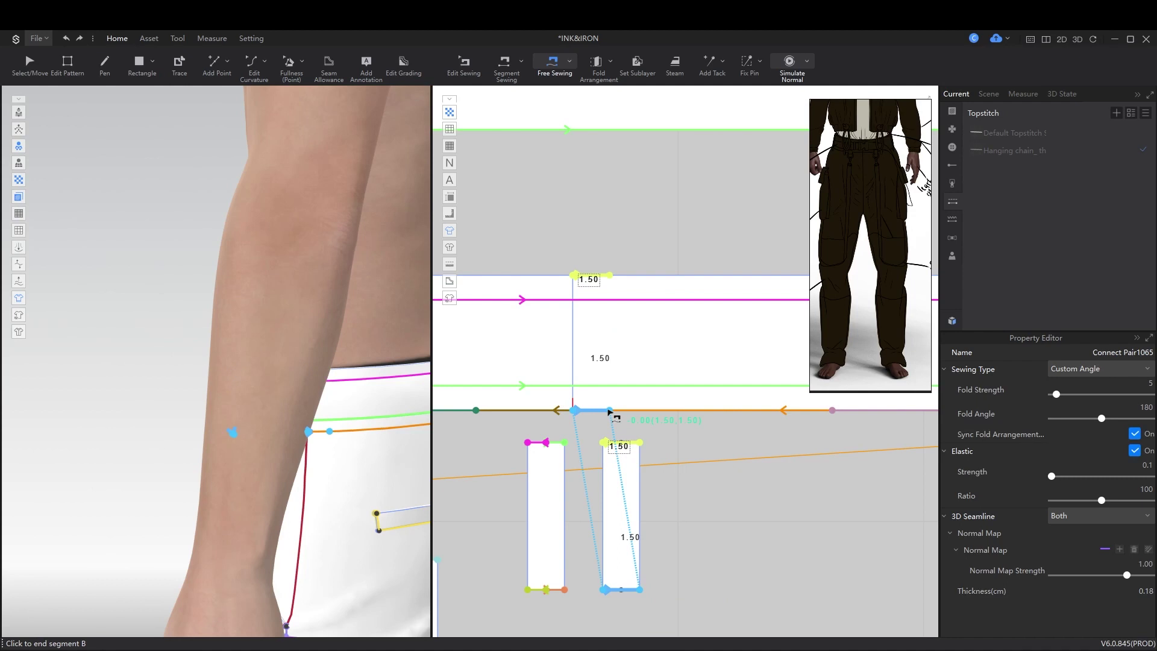
key("a")
left_click(626, 493)
right_click_drag(230, 515, 291, 465)
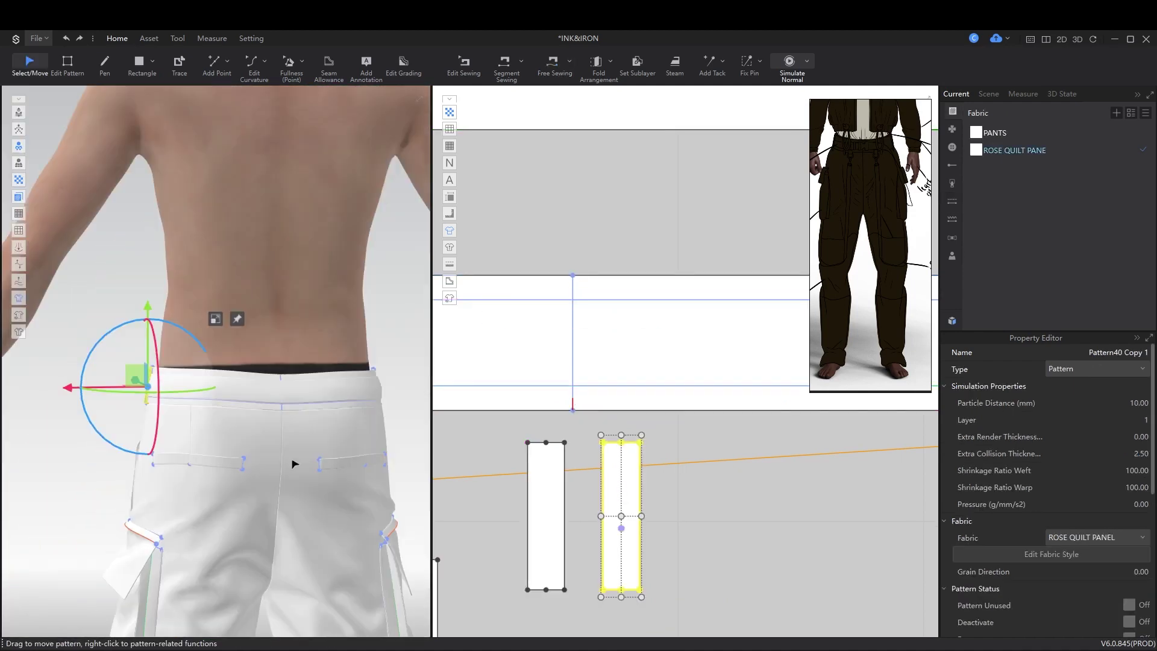
scroll(582, 461, "down", 3)
right_click_drag(667, 478, 603, 488)
key("m")
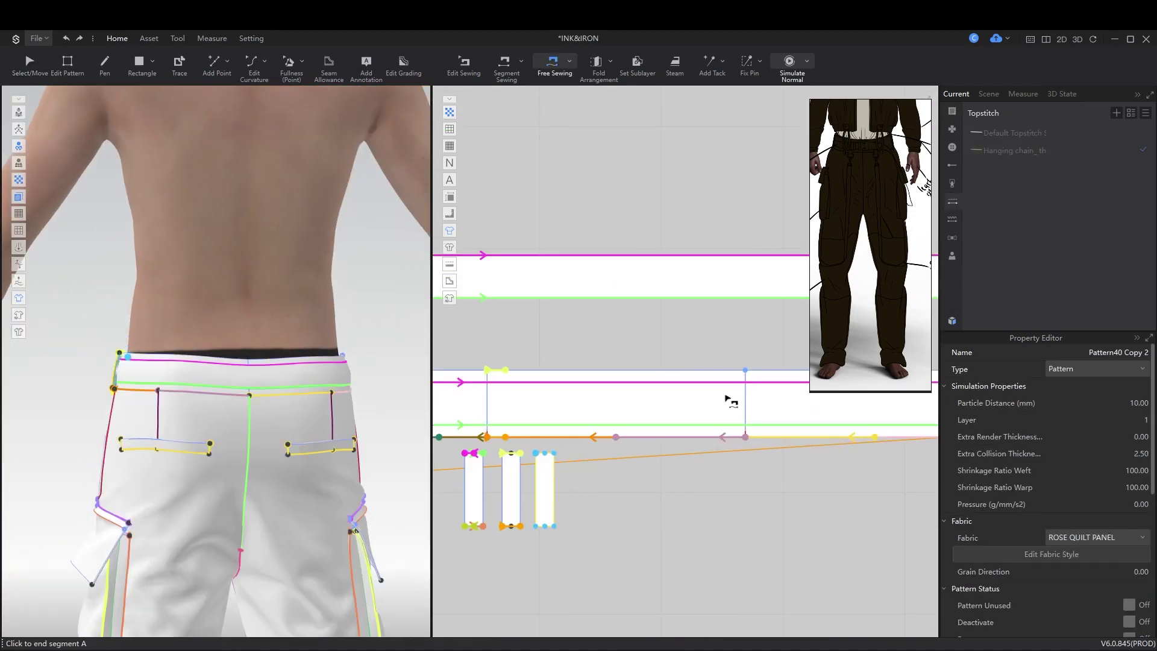
left_click(546, 469)
scroll(546, 469, "up", 3)
scroll(583, 473, "down", 3)
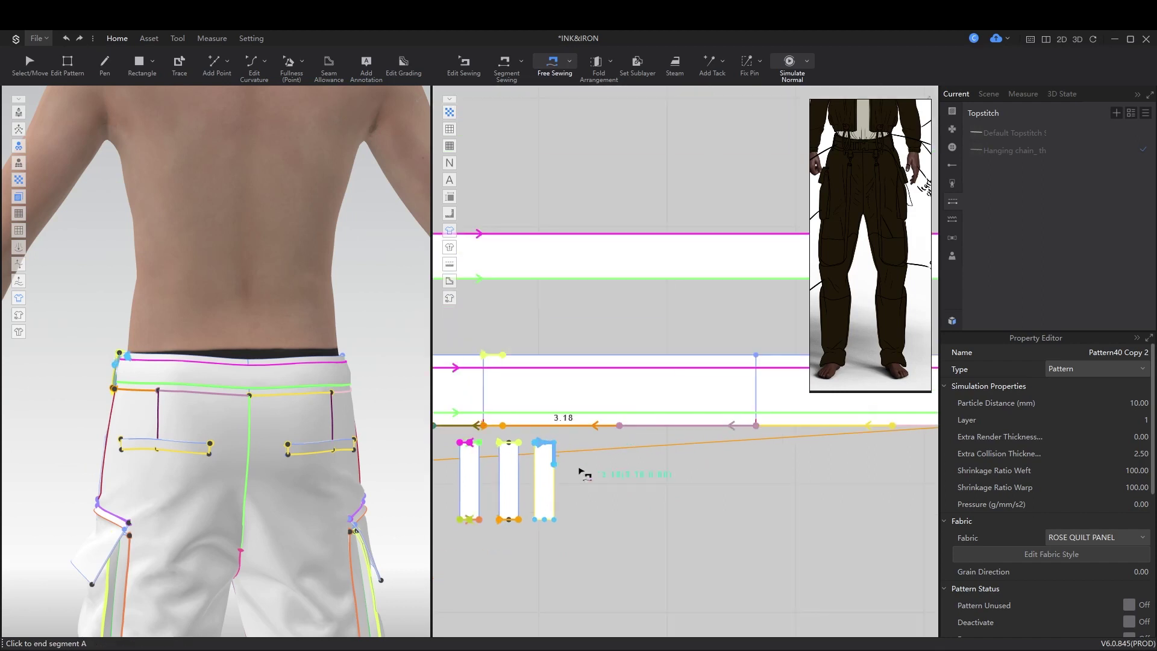
Step: Duplicate the side belt loop and place the copy next to it for the centre back
key("a")
left_click(509, 498)
key("m")
key("z")
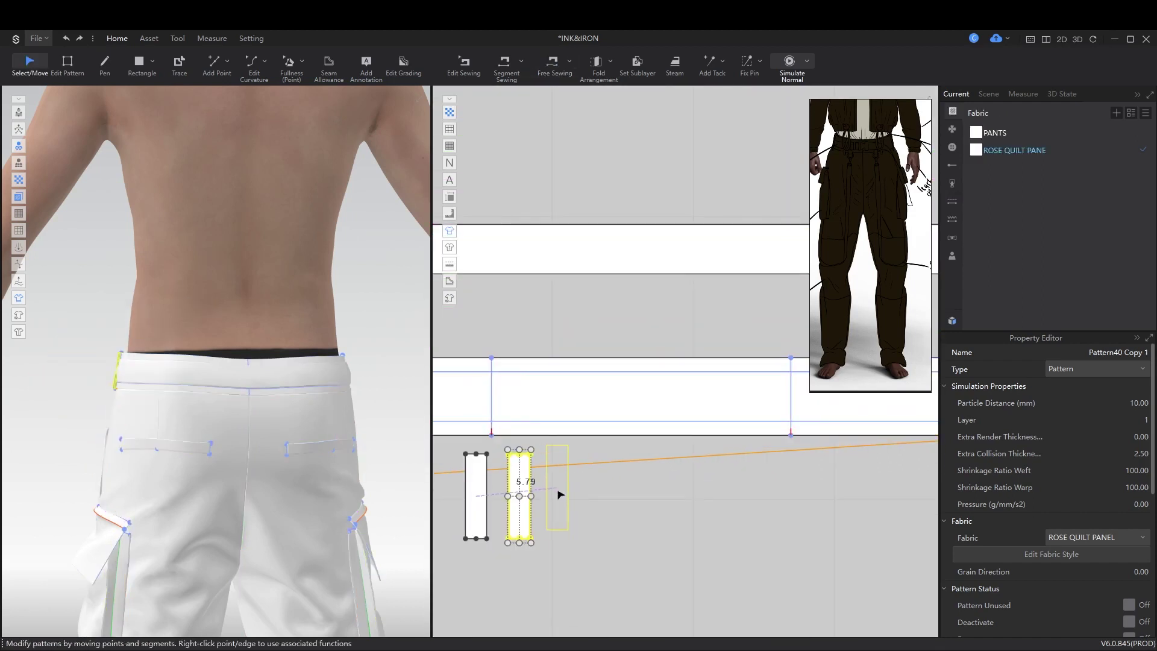
key("a")
scroll(516, 498, "up", 1)
Step: Sew the centre back loop's ends to the waistband's top and bottom edges, 0.75 cm on each side of the centre back line
key("m")
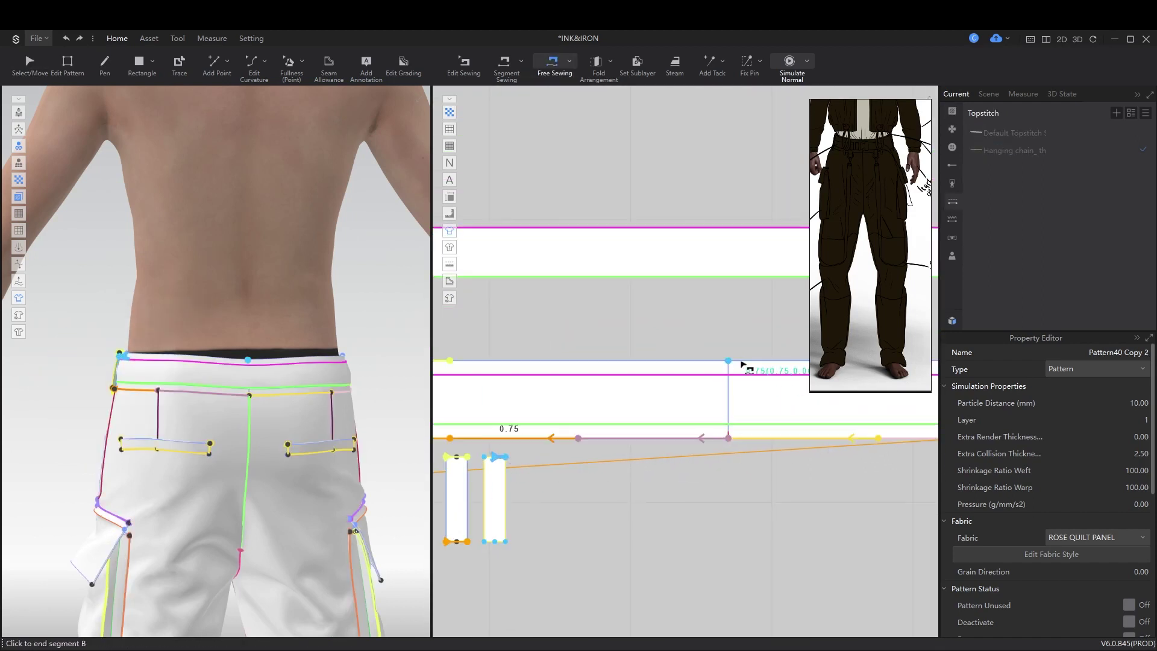
left_click(743, 366)
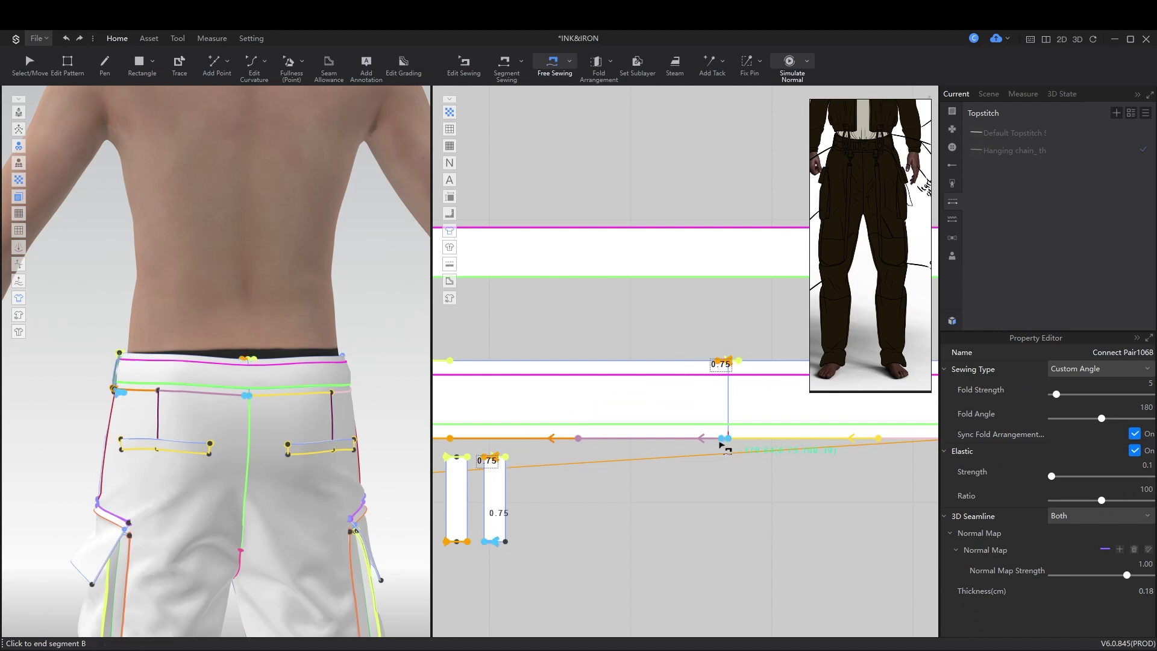
key("a")
left_click(495, 488)
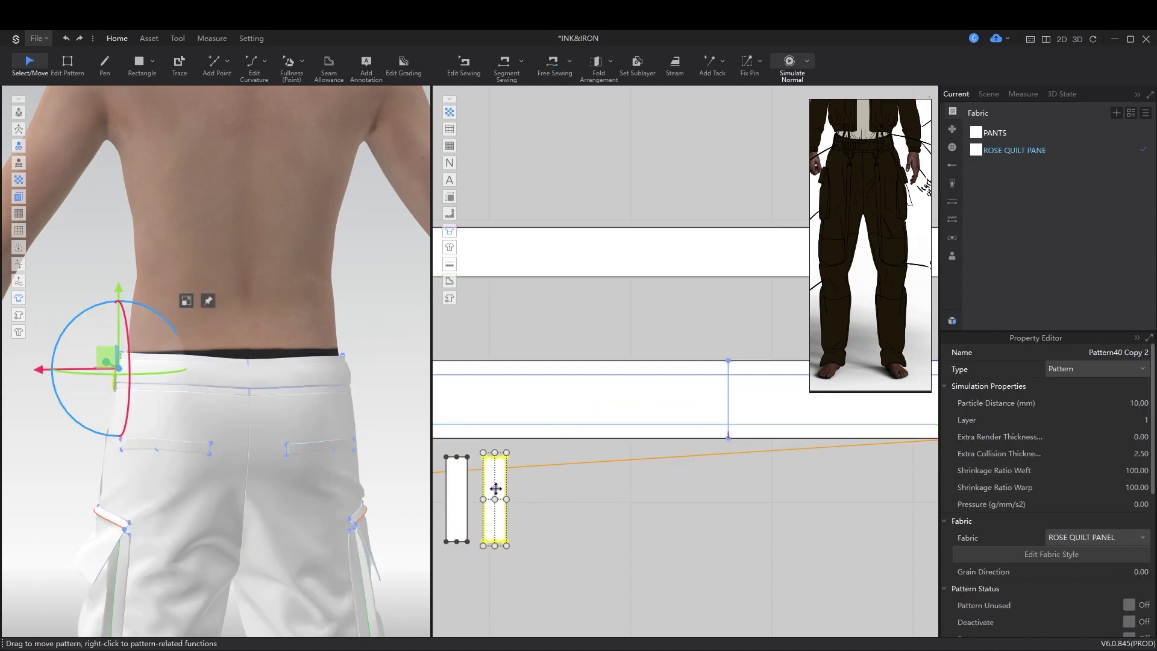
mouse_move(289, 476)
right_mouse_down()
mouse_move(165, 464)
mouse_move(386, 482)
right_mouse_up()
scroll(572, 513, "down", 2)
left_click_drag(632, 563, 517, 459)
right_click_drag(289, 458, 325, 446)
Step: Duplicate another belt loop and sew its 1.5 cm ends to the waistband's top and bottom edges at the other side seam
key("ctrl+c")
key("ctrl+v")
left_click(621, 482)
key("m")
left_click(756, 375)
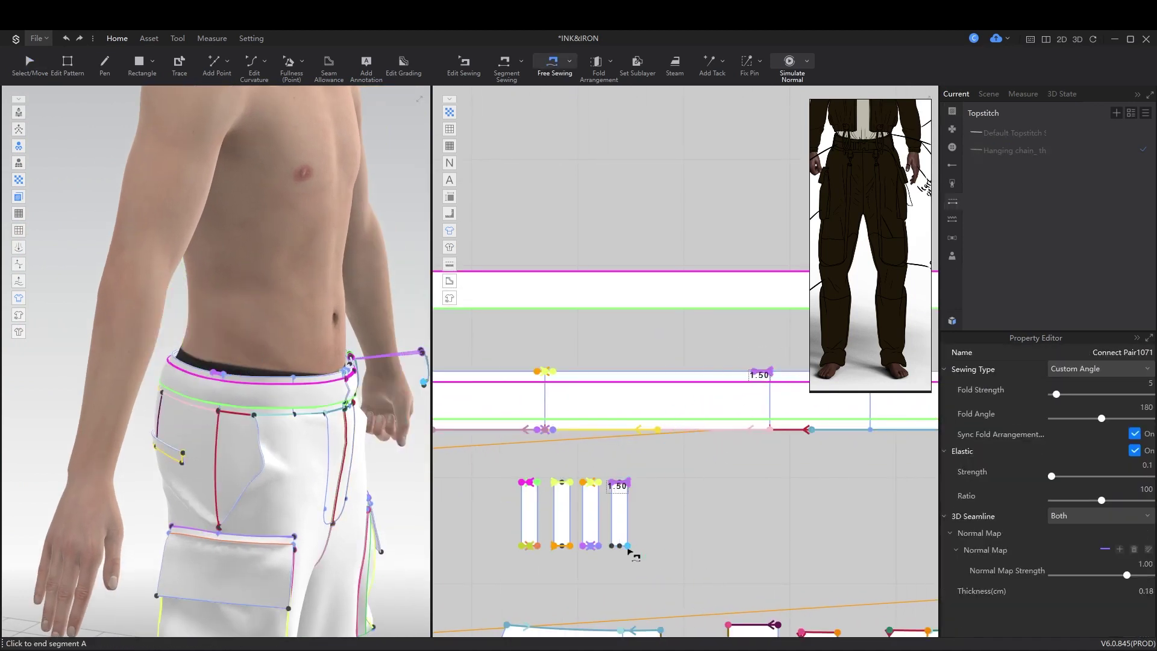
key("a")
left_click(629, 484)
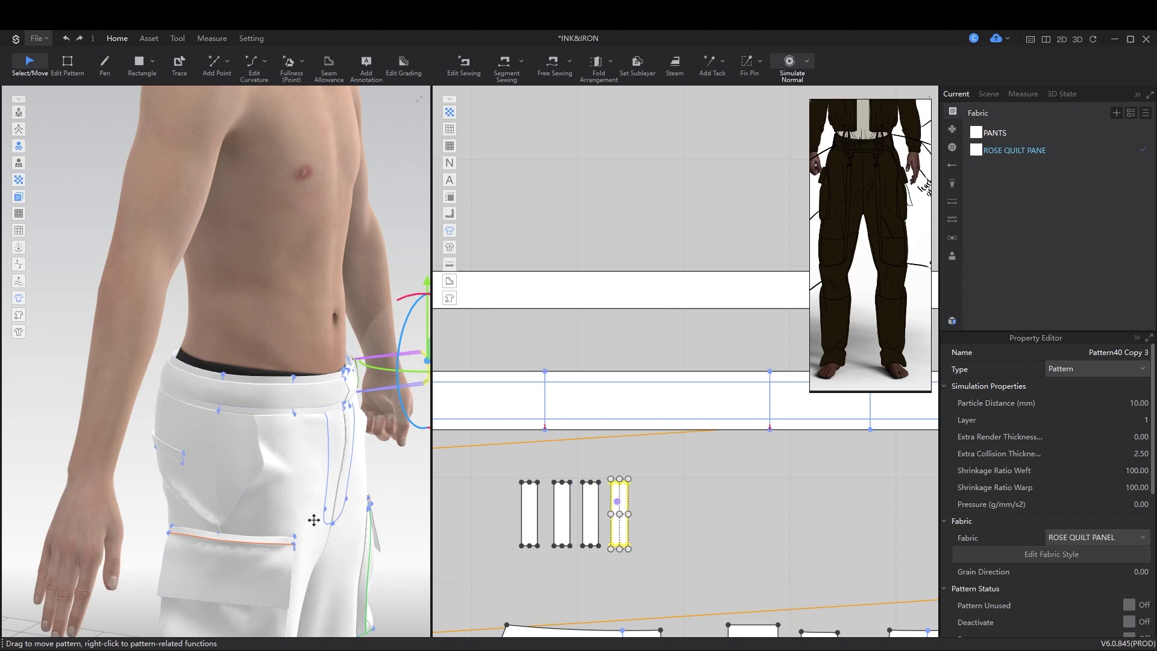
Step: Sew the fifth belt loop's top end to the waistband's top edge, centred on the remaining front line in 0.75 cm halves
scroll(652, 492, "up", 1)
key("m")
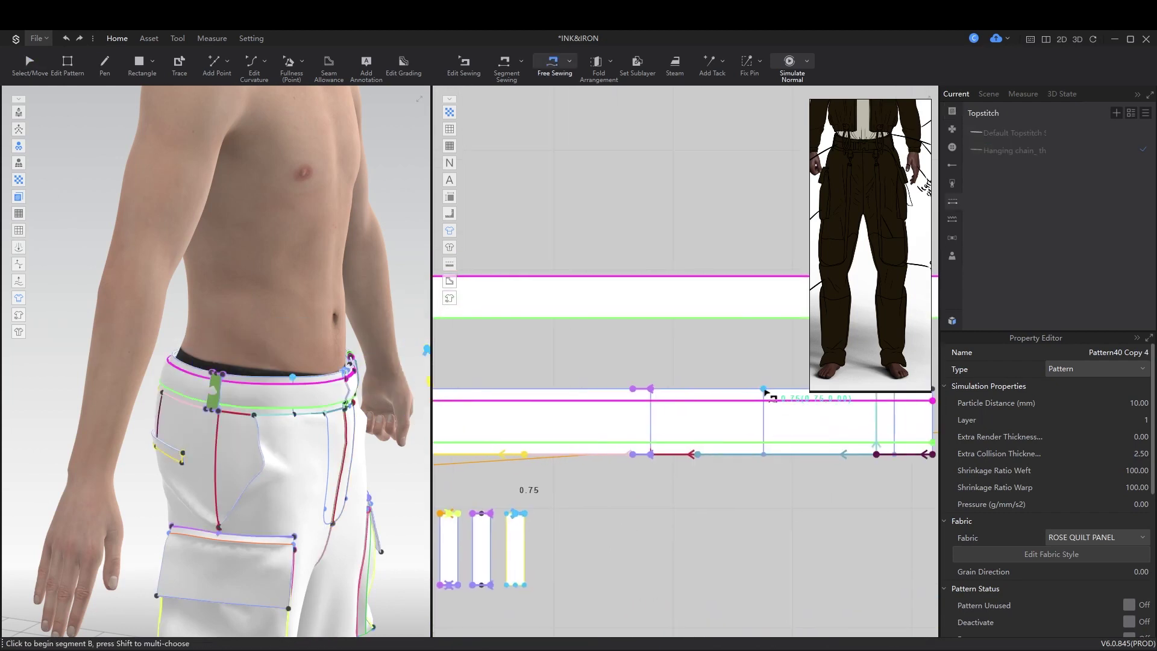
left_click(508, 514)
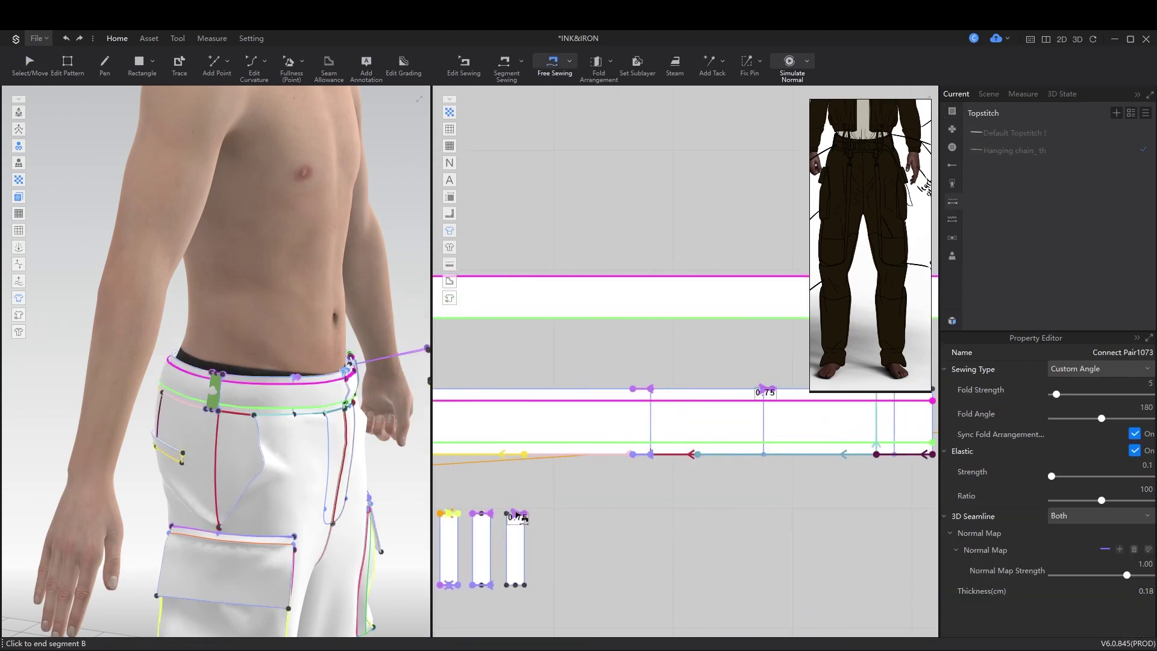
Step: Place the fifth belt loop against the waistband's front and simulate the pants with all belt loops
key("a")
left_click(515, 549)
mouse_move(362, 392)
right_mouse_down()
mouse_move(272, 392)
mouse_move(345, 396)
right_mouse_up()
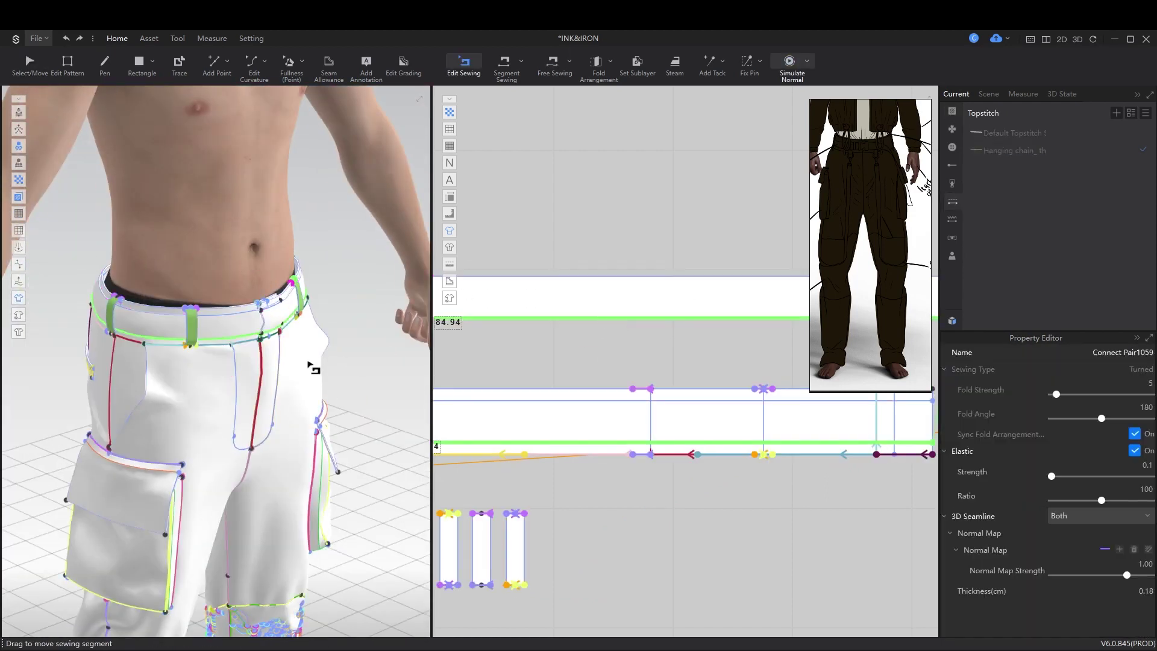
key("space")
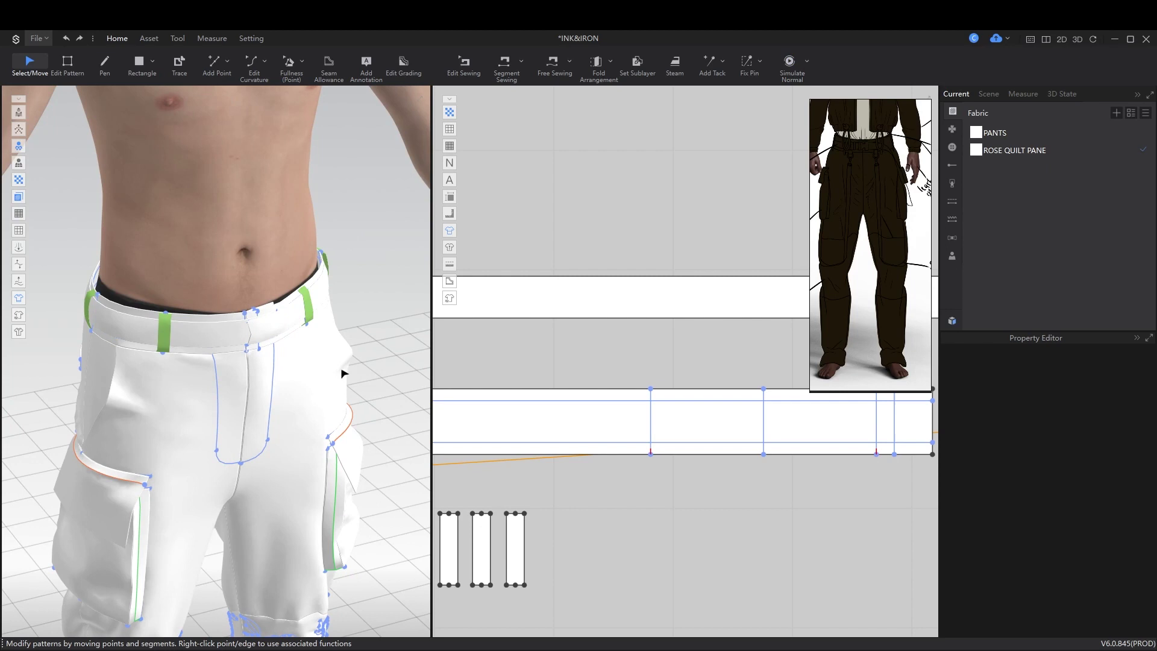
Step: Sew the belt strip's two 3.5 cm ends to each other and simulate it around the waist
key("n")
left_click(355, 382)
left_click(334, 370)
key("space")
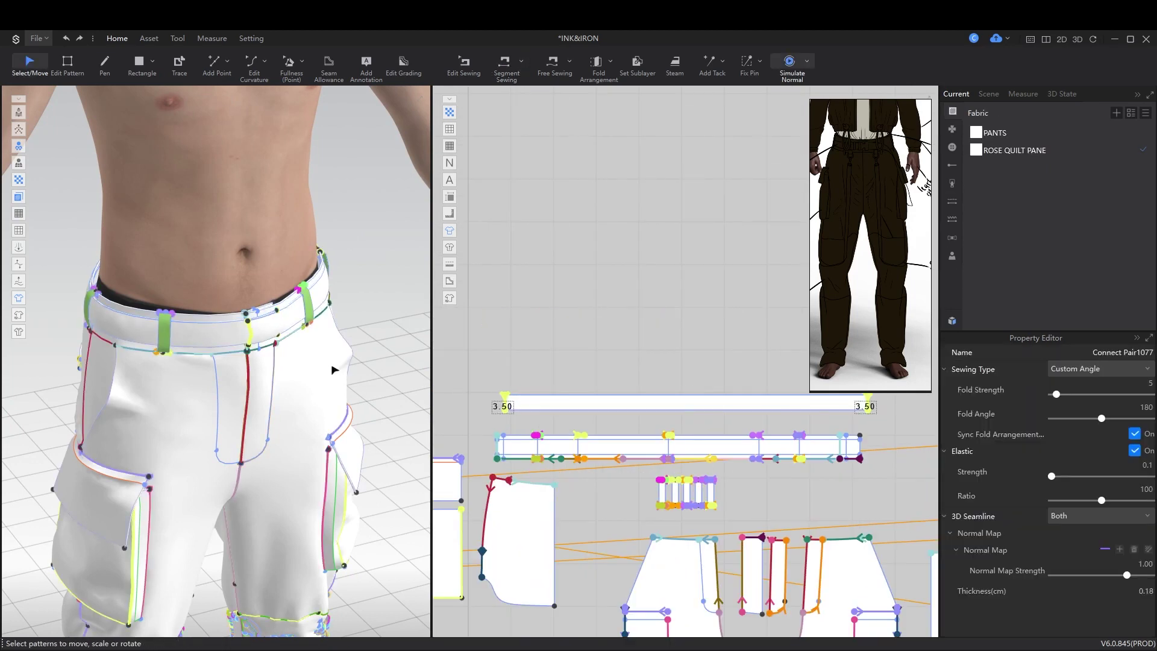
left_click(260, 354)
right_click_drag(253, 347, 320, 382)
key("space")
Step: Simulate the closed belt and inspect how it sits beneath the belt loops at the back and front
key("n")
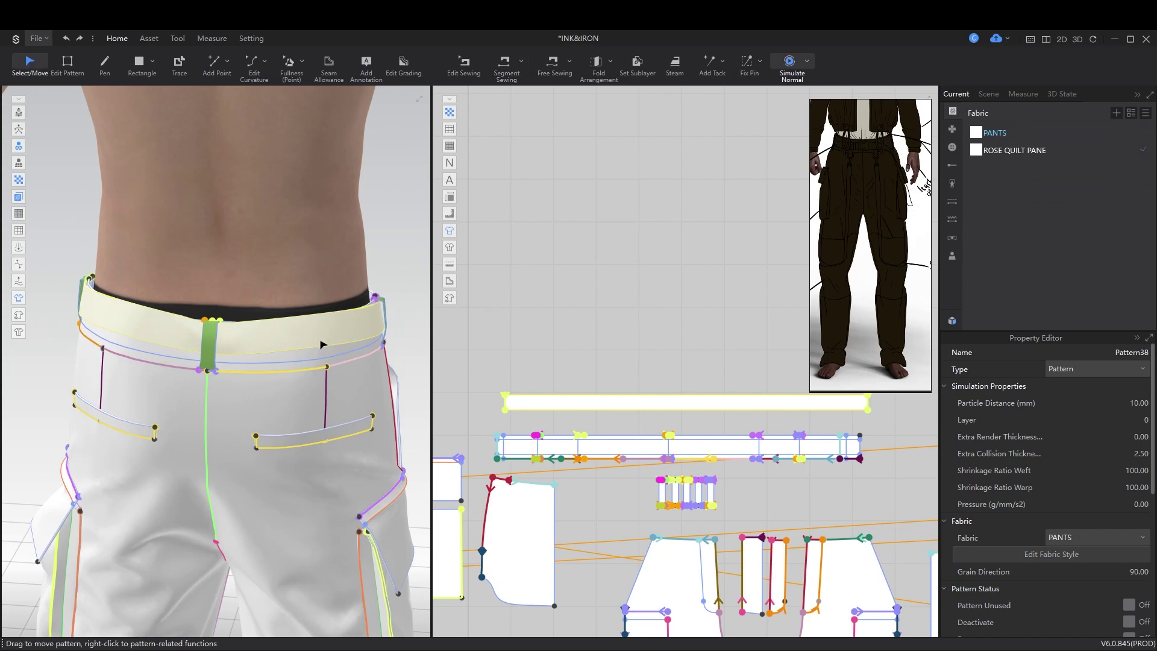
key("space")
left_click(316, 347)
right_click_drag(325, 373, 276, 390)
key("space")
scroll(493, 336, "down", 2)
key("z")
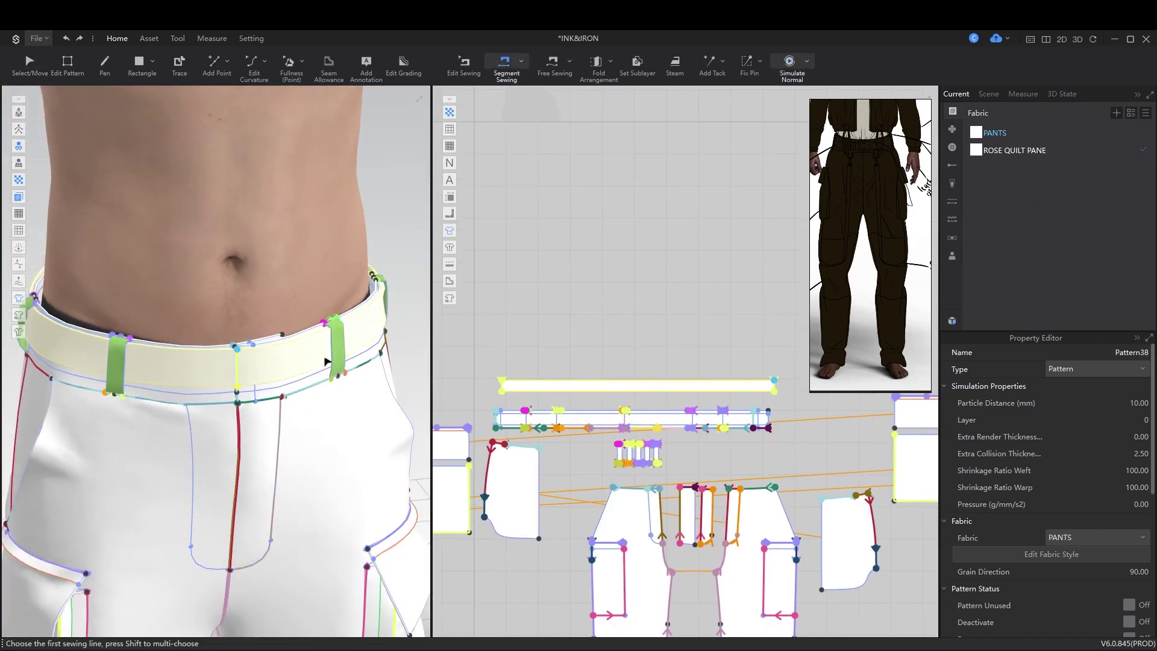
Step: Split the belt strip into two halves and replace one half with a symmetric copy of the other beside it
scroll(640, 394, "up", 3)
right_click(640, 392)
key("Return")
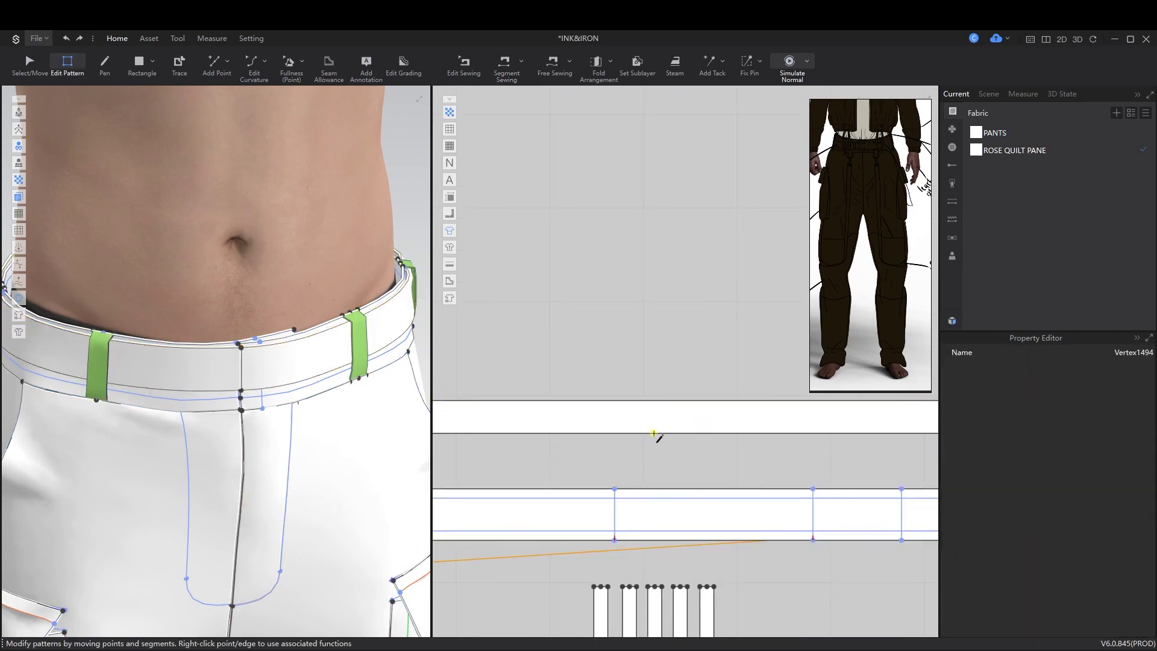
key("a")
left_click(553, 421)
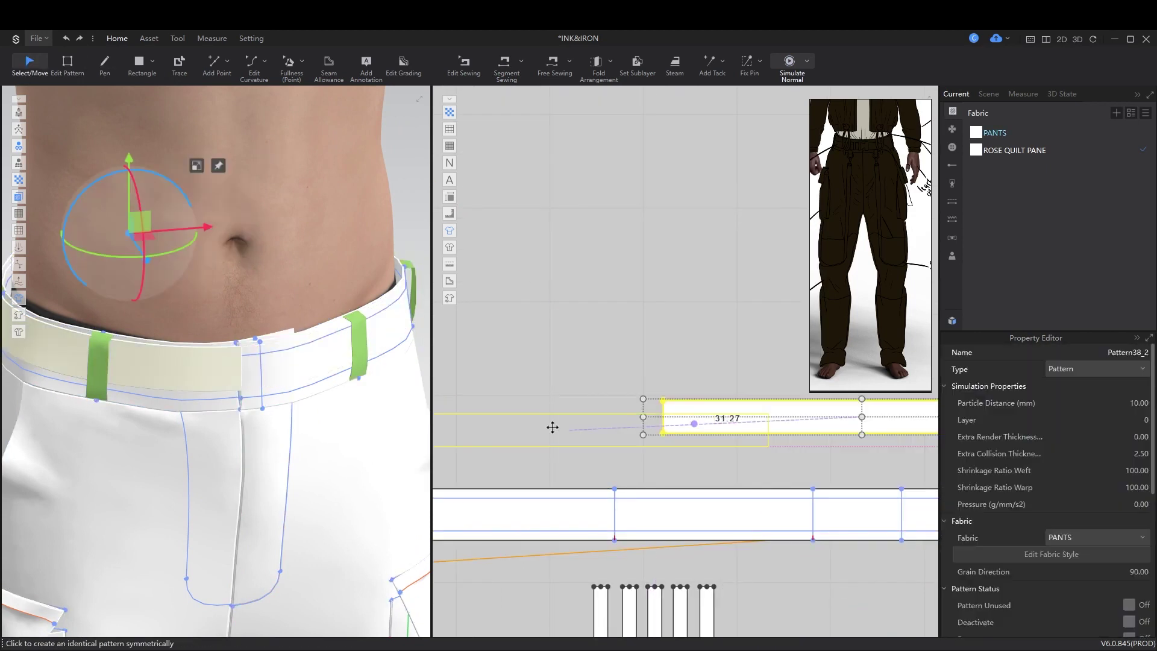
key("space")
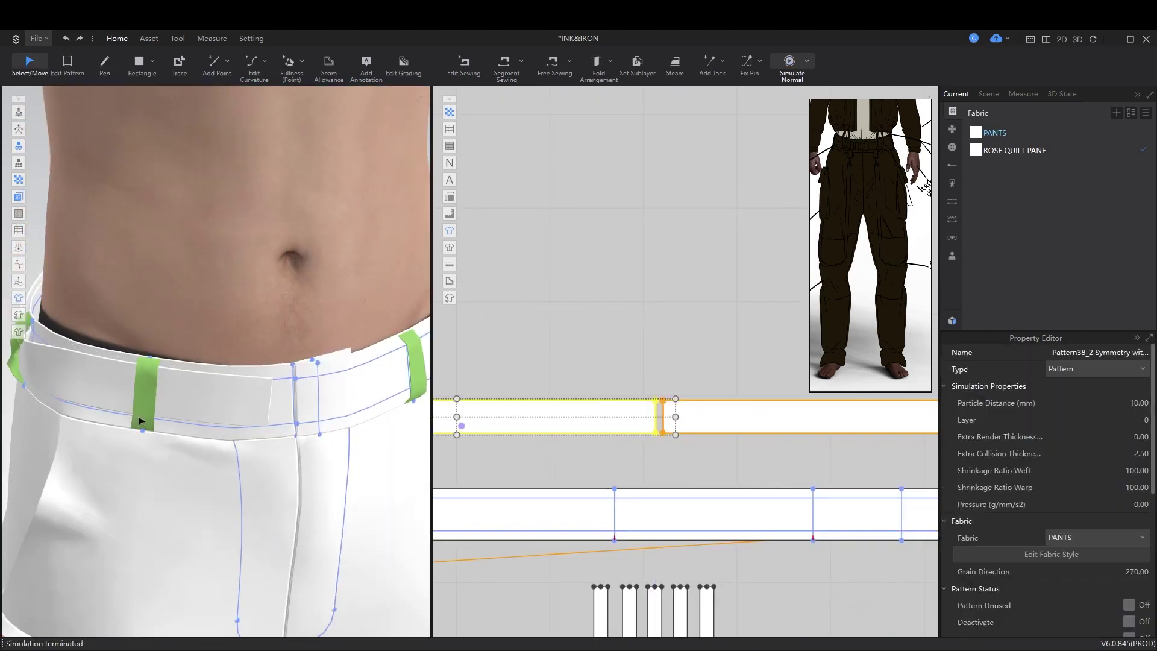
Step: Bring the mirrored belt half into view on the avatar and sew the 3.5 cm ends of both halves together
scroll(141, 421, "down", 10)
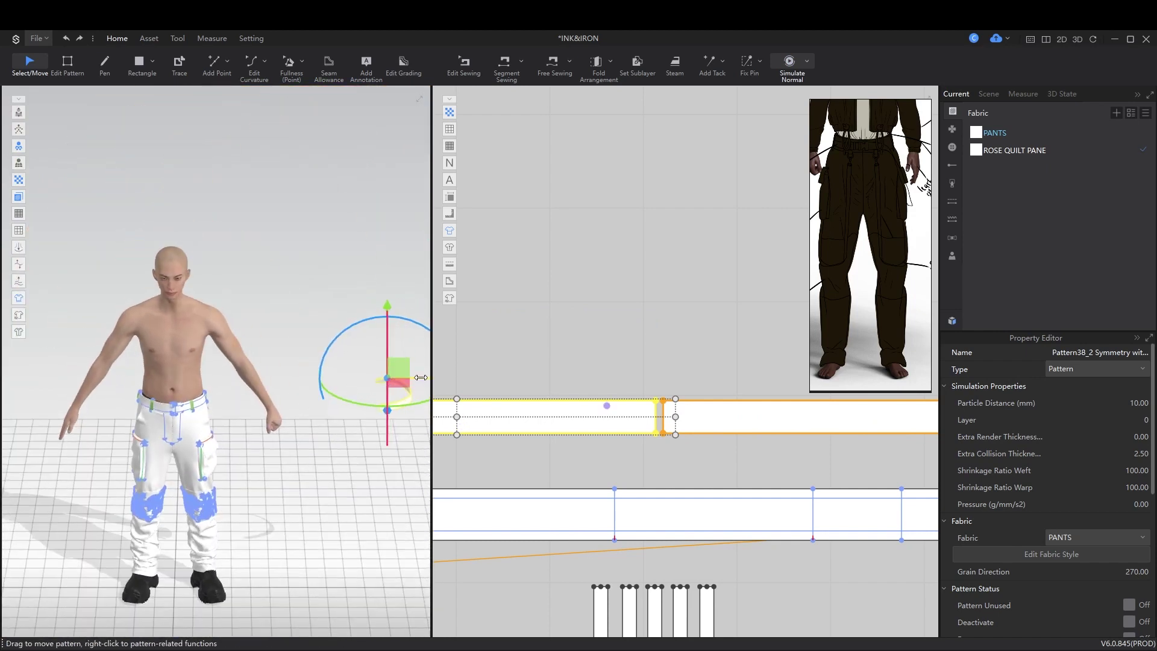
scroll(420, 378, "up", 8)
left_click(646, 444)
key("n")
left_click(657, 416)
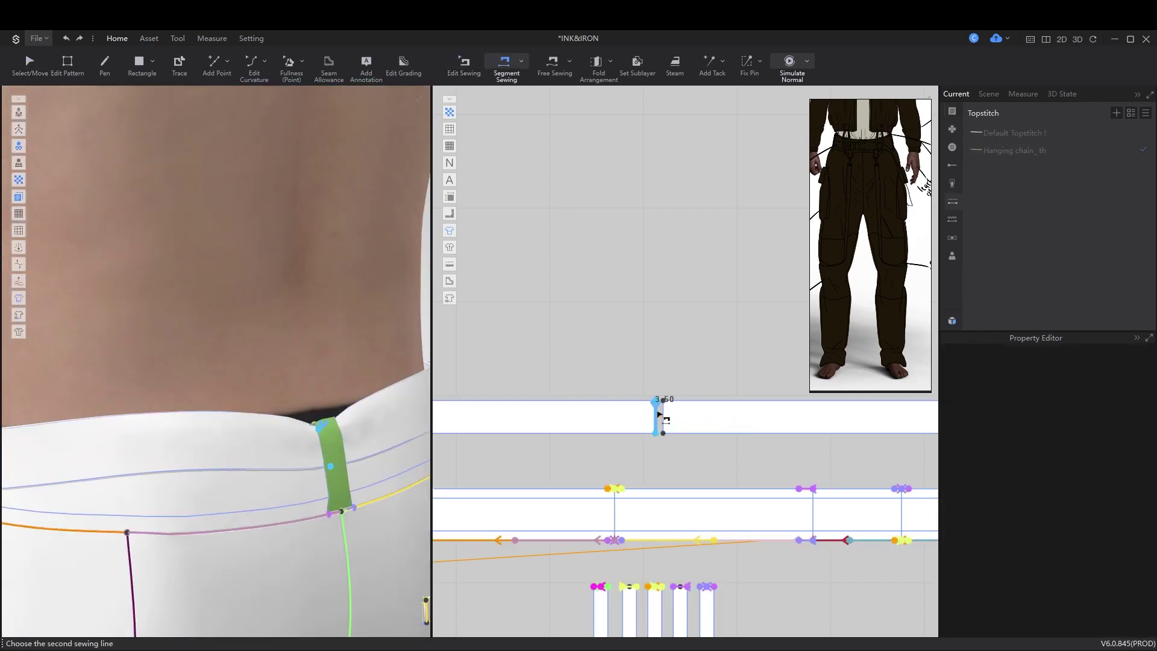
left_click(229, 532)
Step: Join the two belt halves into one symmetric strip along the centre front line
key("z")
key("Return")
right_click(540, 443)
left_click(603, 495)
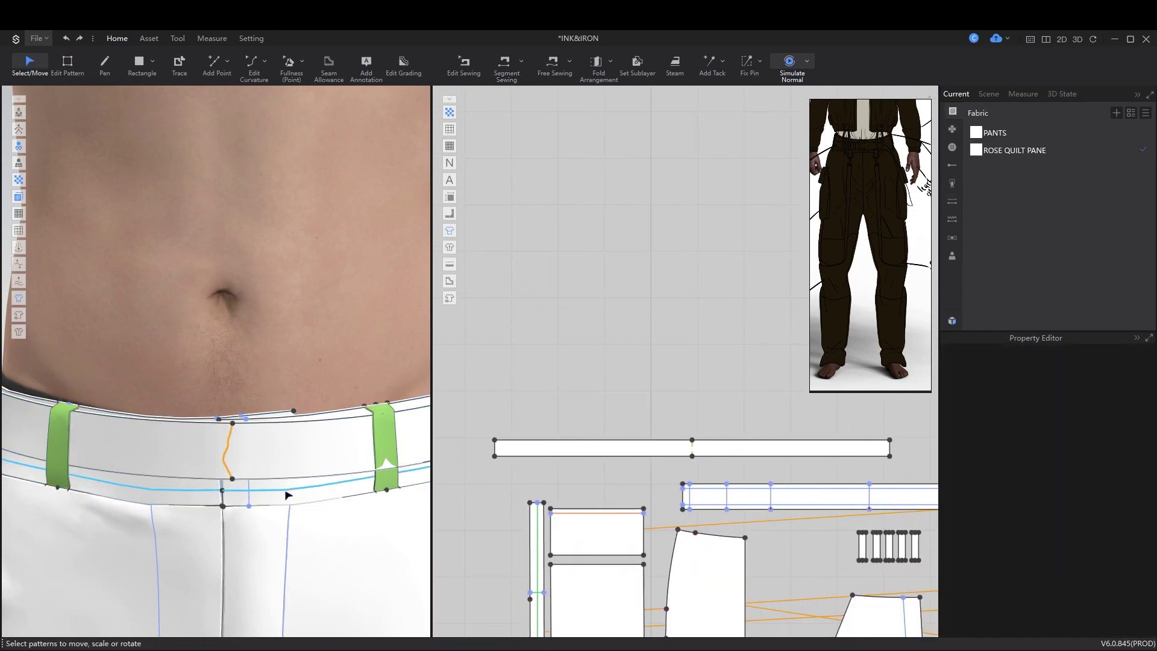
Step: Simulate the joined belt and pull at the twisted belt loop at the side seam
left_click(260, 508)
right_click_drag(259, 508, 212, 522)
key("space")
left_click_drag(305, 579, 316, 593)
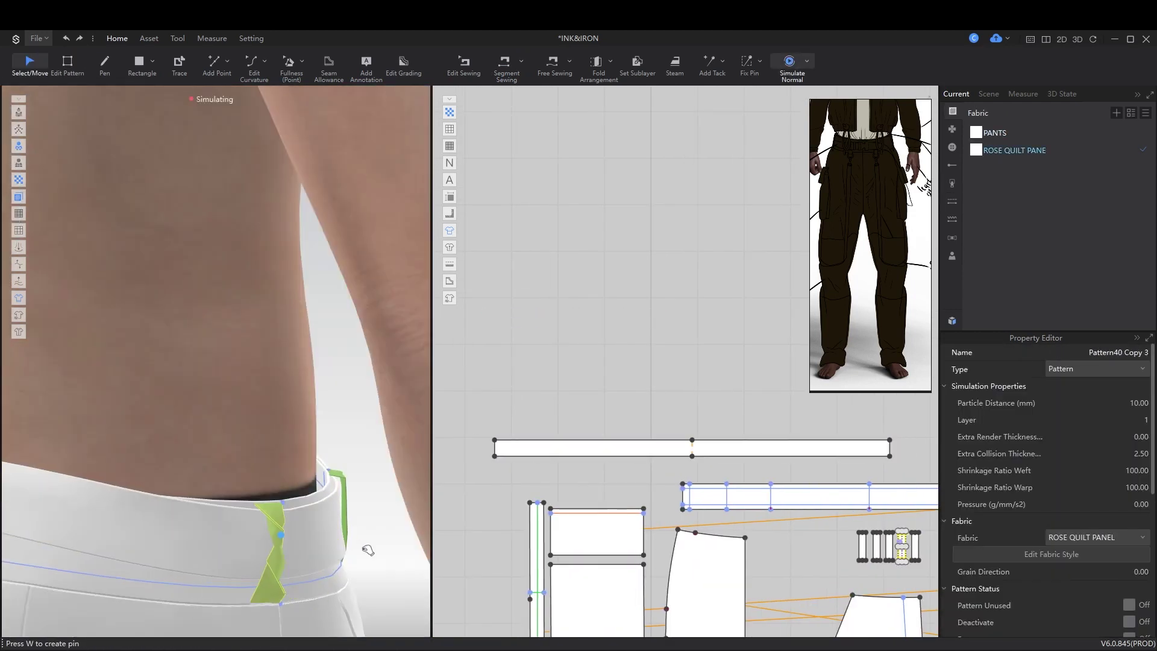
Step: Remove the sewing at the twisted side loop's bottom end and pull the loop into place while simulating
key("space")
key("b")
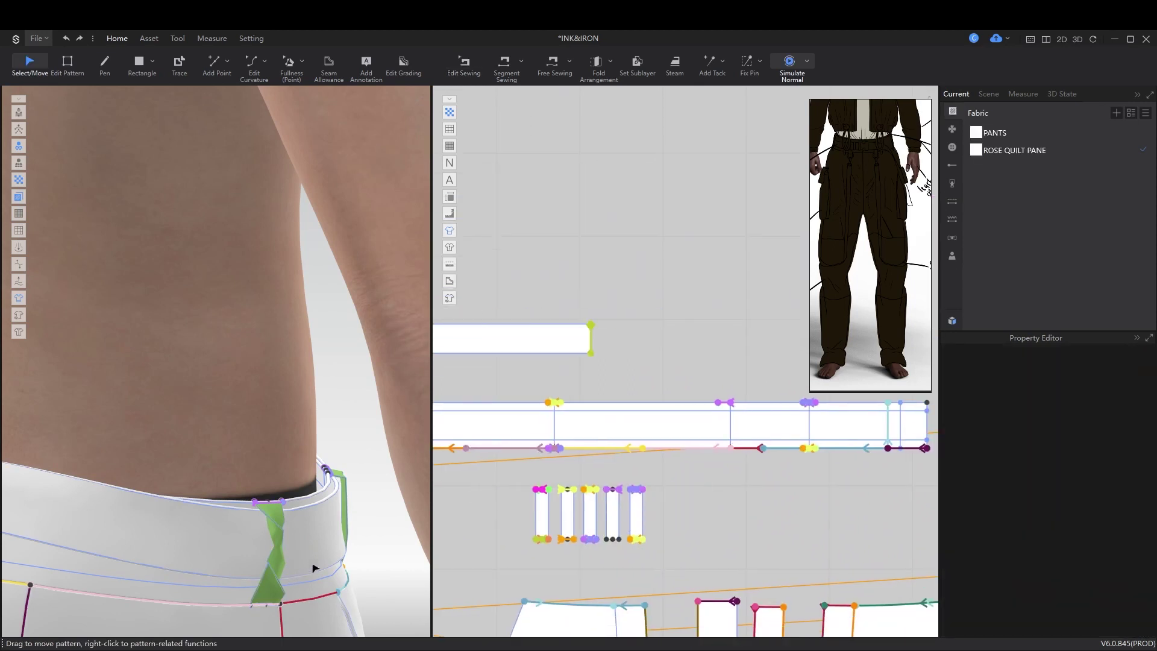
key("space")
left_click_drag(316, 566, 347, 591)
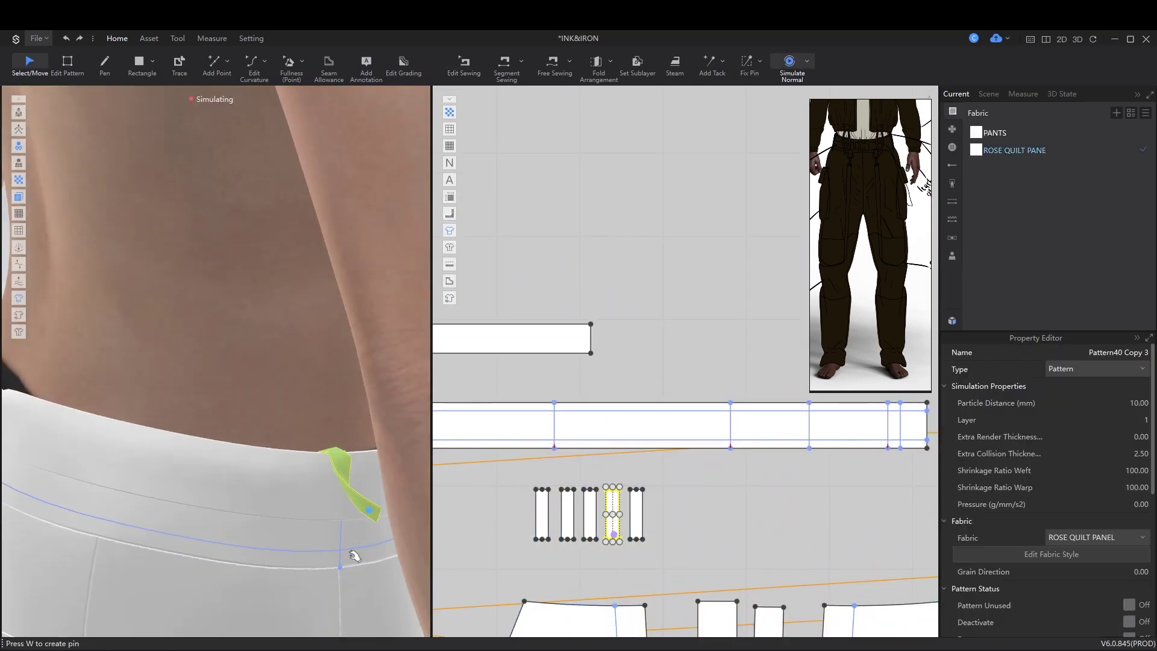
Step: Sew the side loop's 1.5 cm bottom end back to the waistband's bottom edge and simulate the pants
key("space")
key("m")
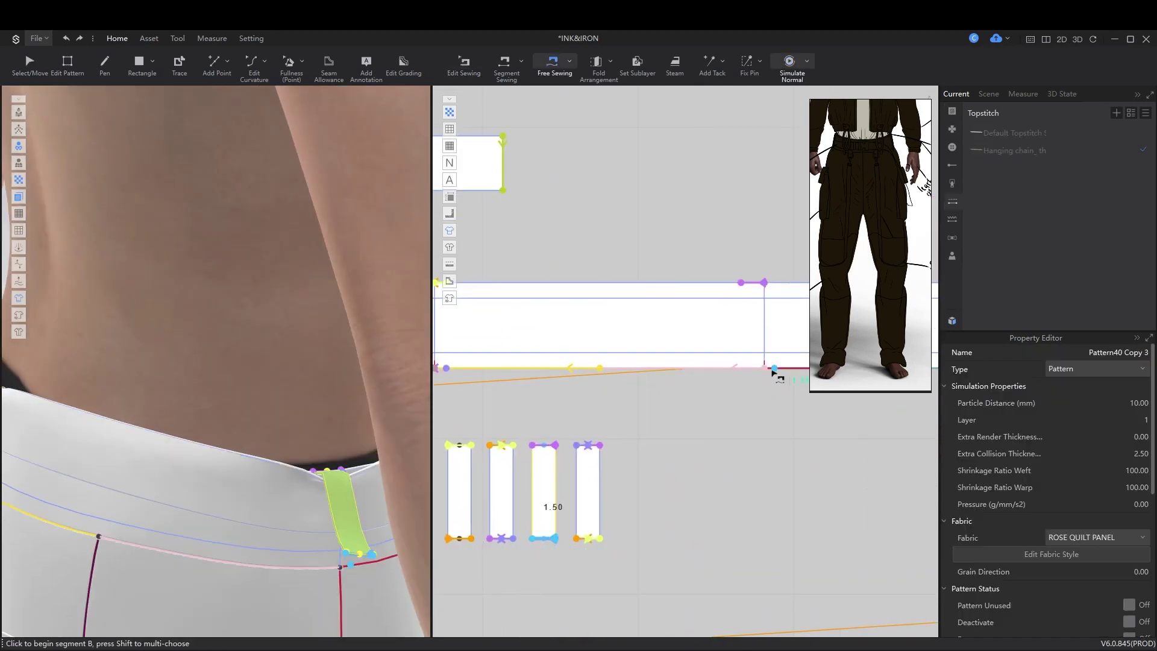
left_click(685, 488)
key("space")
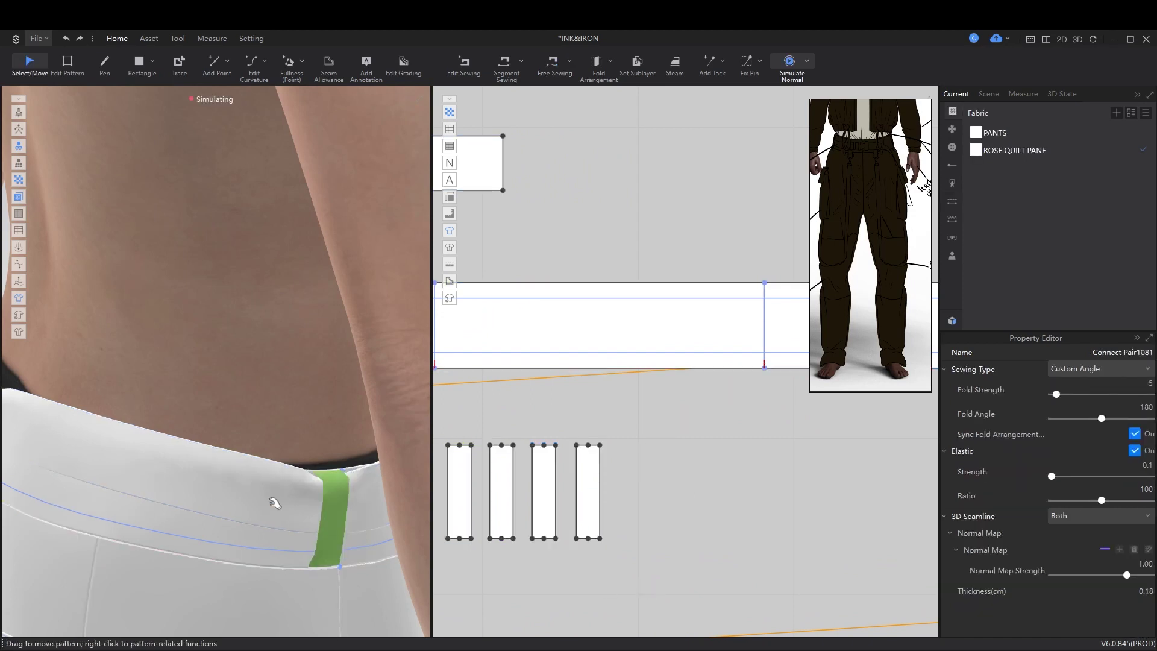
left_click(315, 444)
key("space")
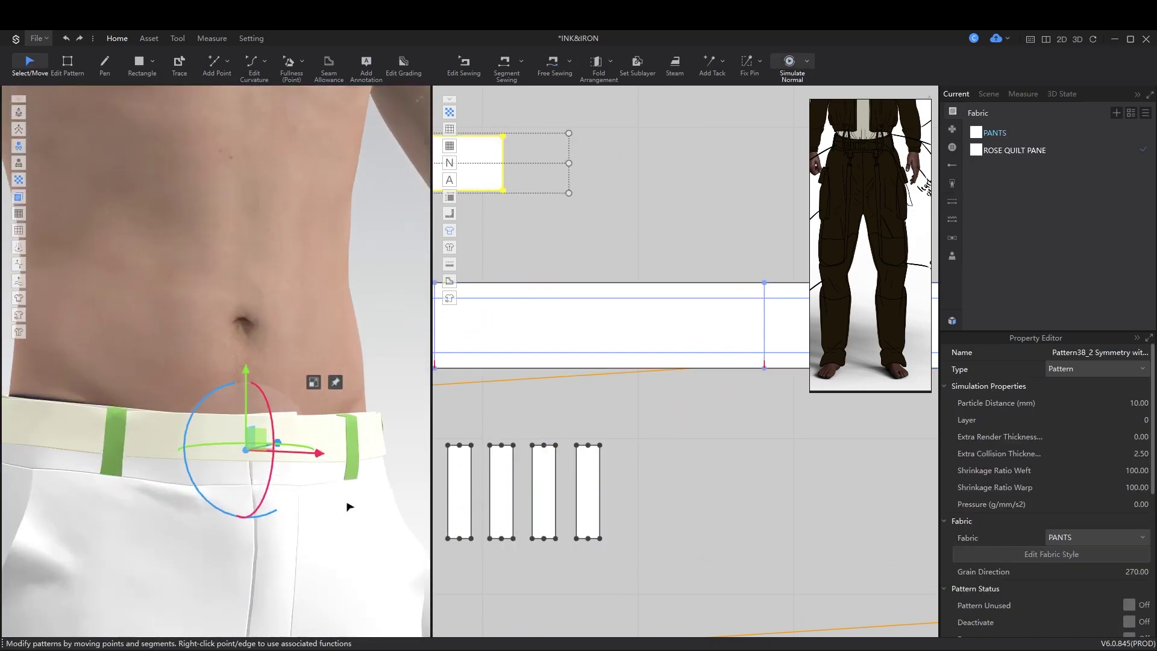
Step: Add a point 2 cm from the belt's centre front line and draw an internal line across the belt there
scroll(537, 366, "down", 2)
left_click(538, 367)
scroll(447, 390, "up", 3)
key("h")
right_click(572, 428)
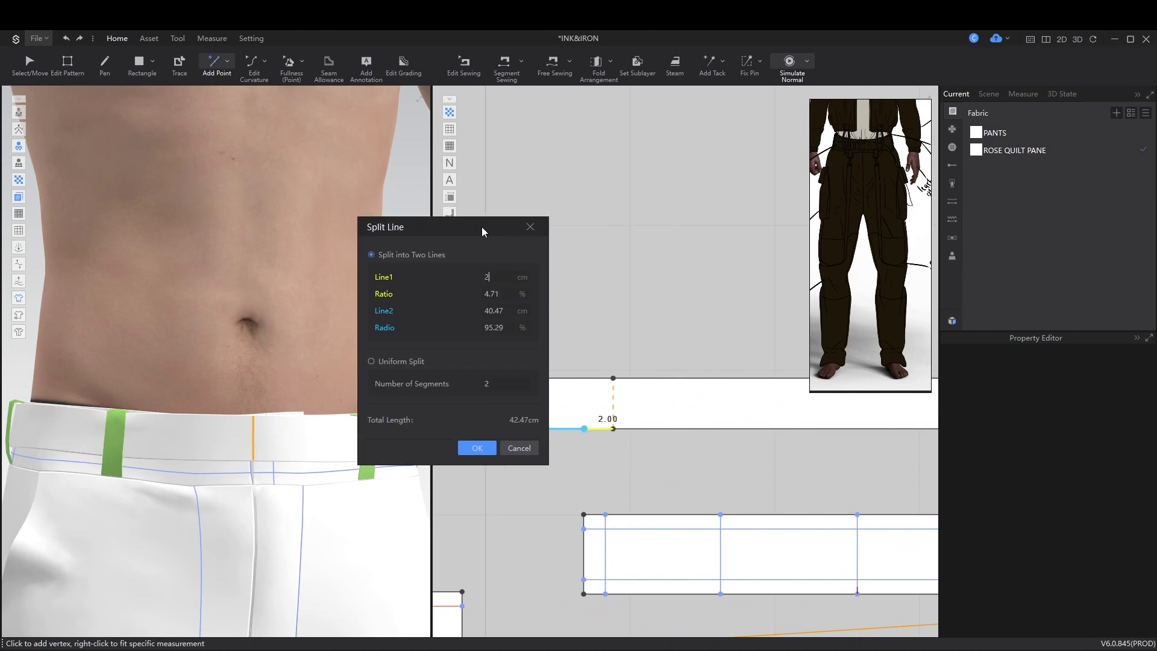
key("Return")
scroll(591, 332, "up", 2)
left_click(580, 317)
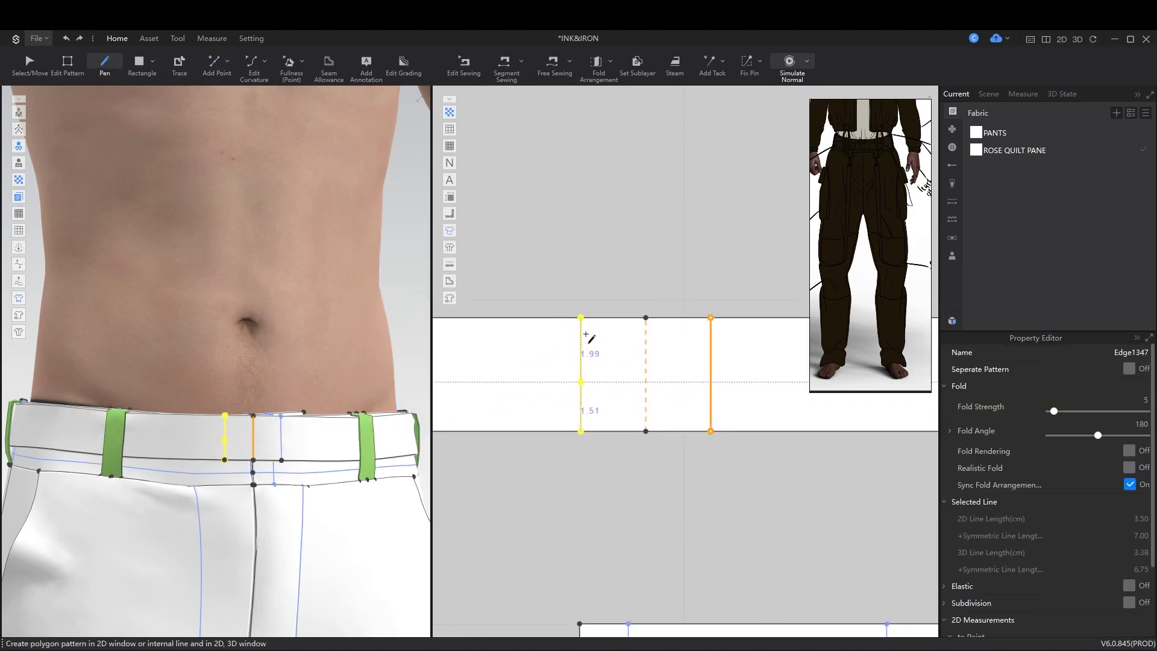
Step: Offset a second internal line outward from the first one on each side of the belt's centre front
key("z")
right_click(580, 374)
left_click_drag(572, 248, 805, 383)
double_click(858, 414)
type("2")
left_click(832, 563)
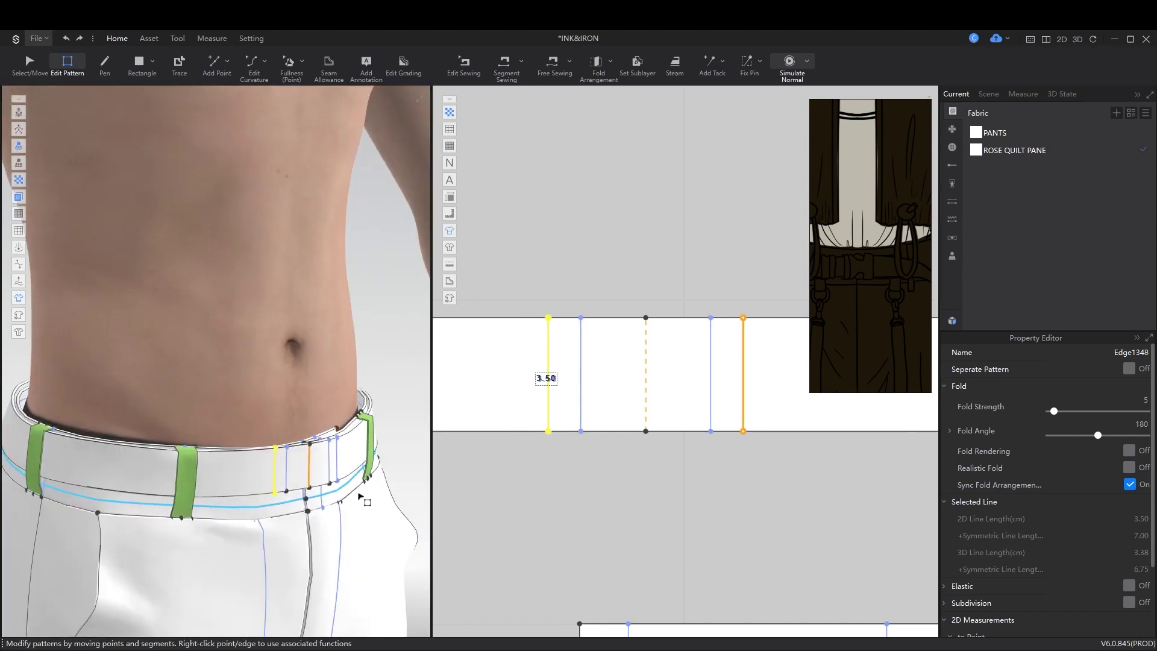
Step: Create a strap rectangle with a 3.5 cm end, sew that end to the belt's outer internal line and simulate
scroll(628, 355, "down", 5)
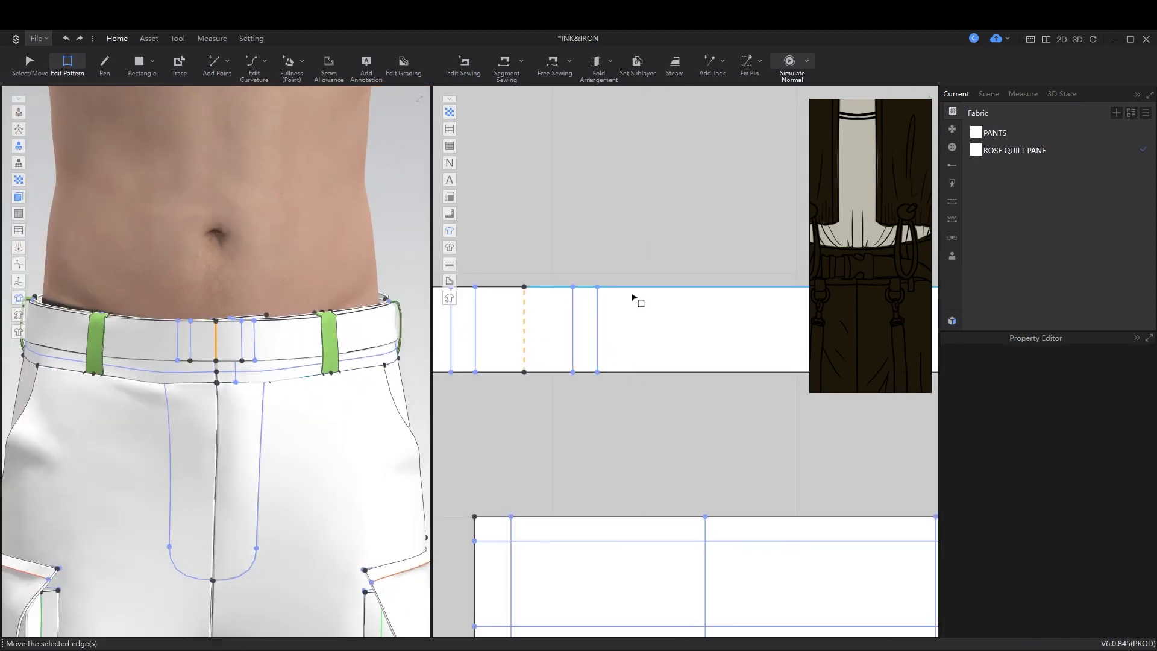
key("s")
left_click(604, 344)
key("Return")
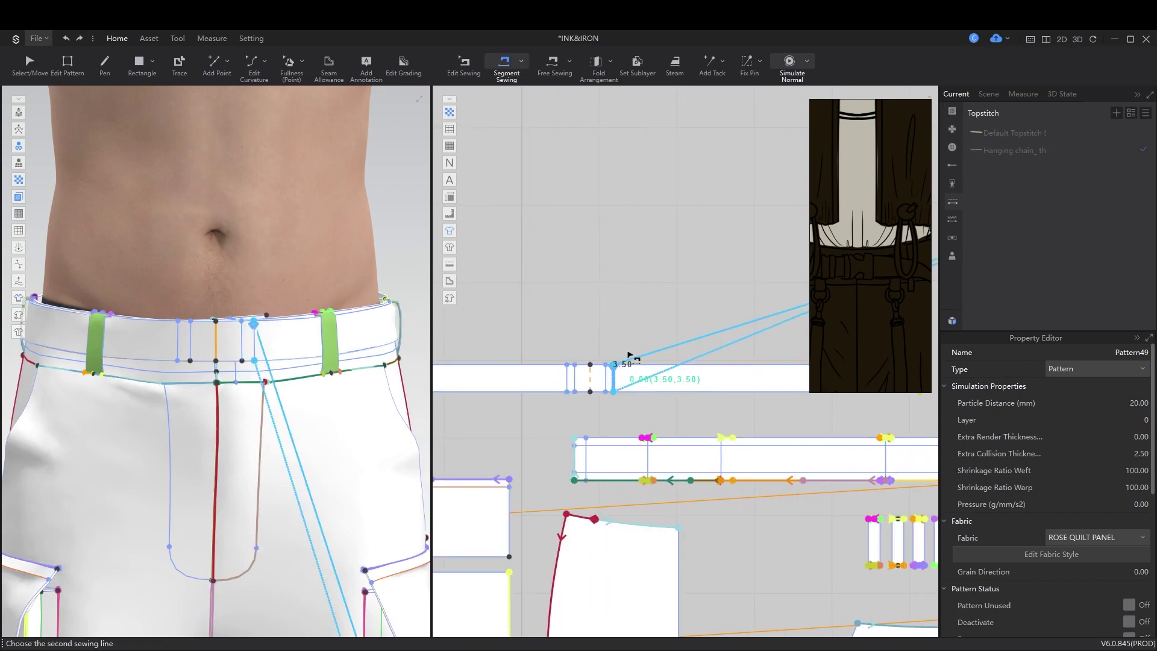
left_click(630, 357)
scroll(684, 401, "down", 3)
key("space")
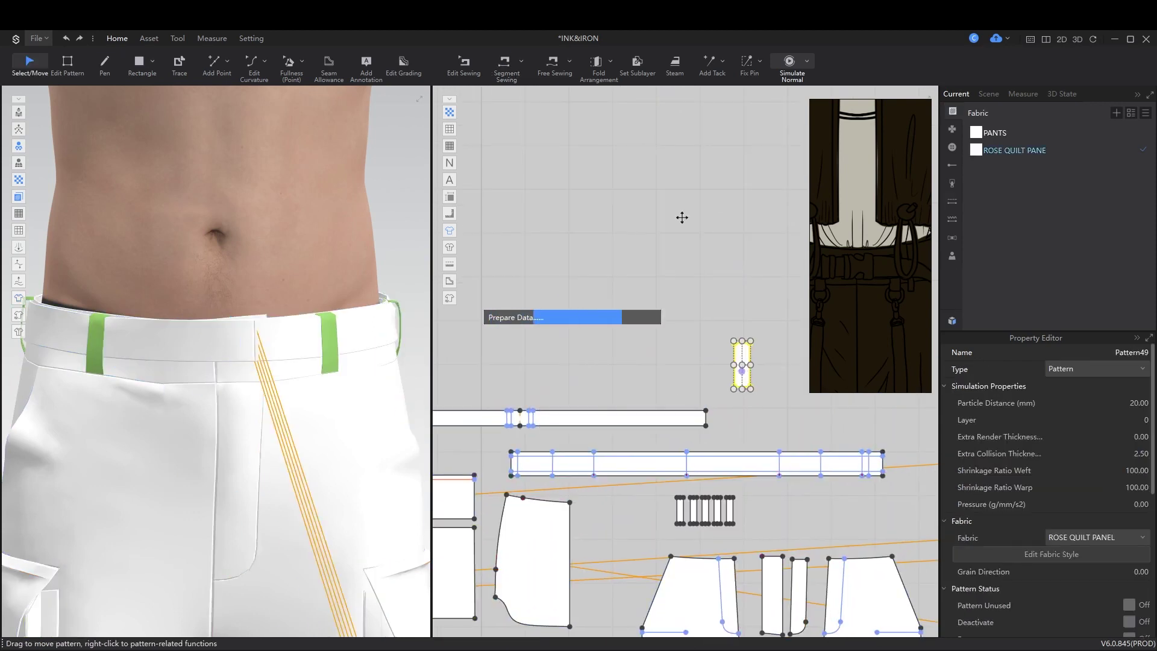
Step: Extend the strap rectangle's outline at its short edge by 10 cm and simulate the strap
scroll(741, 364, "up", 5)
key("z")
right_click(747, 415)
left_click(783, 499)
key("Return")
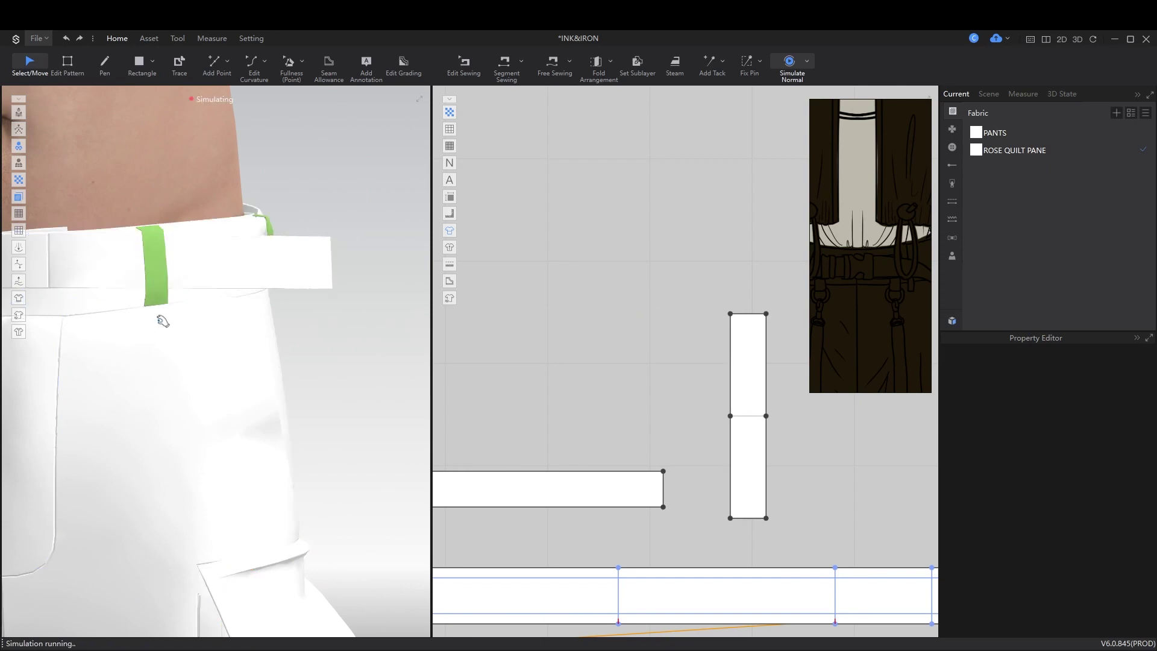
Step: Assign the PANTS fabric to the strap, extend its short end further and simulate it hanging from the belt
left_click(750, 373)
left_click(1015, 132)
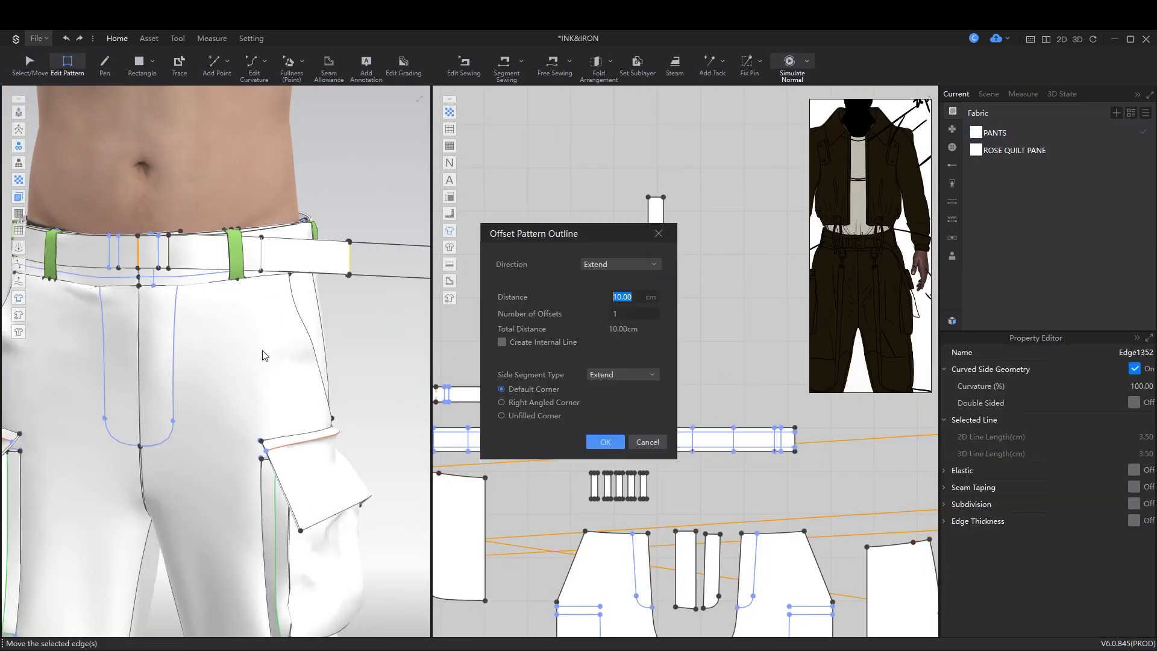
key("Return")
key("space")
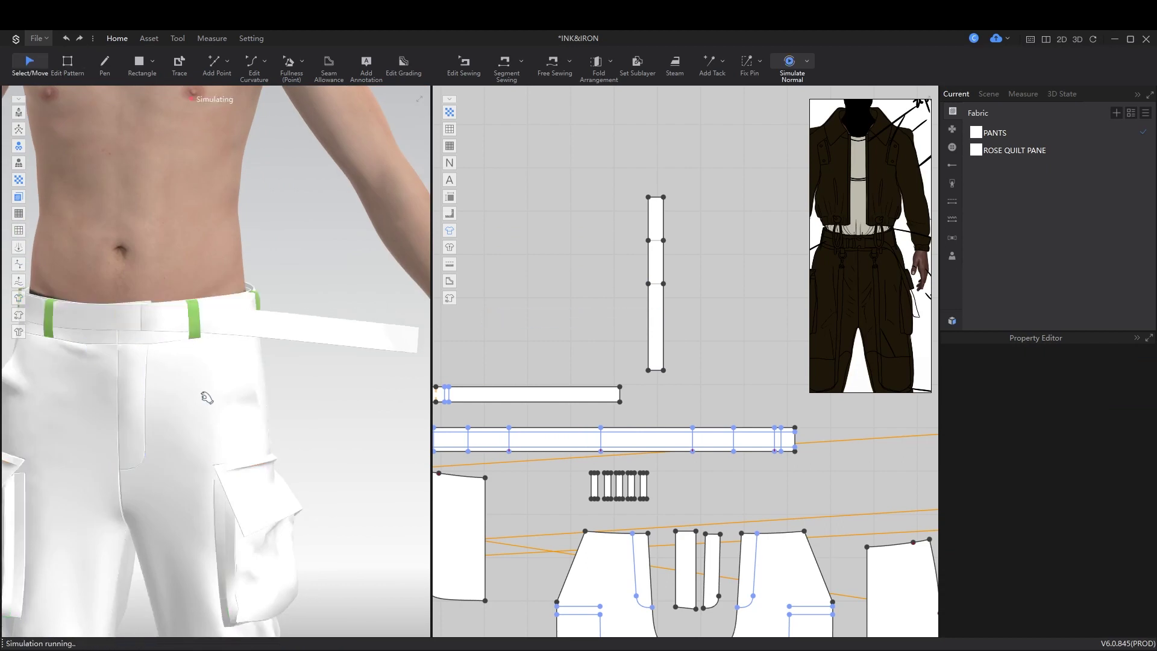
key("space")
Step: Duplicate a 6 cm belt loop without its sewing and widen the copy to 2.5 cm
key("z")
scroll(621, 392, "up", 8)
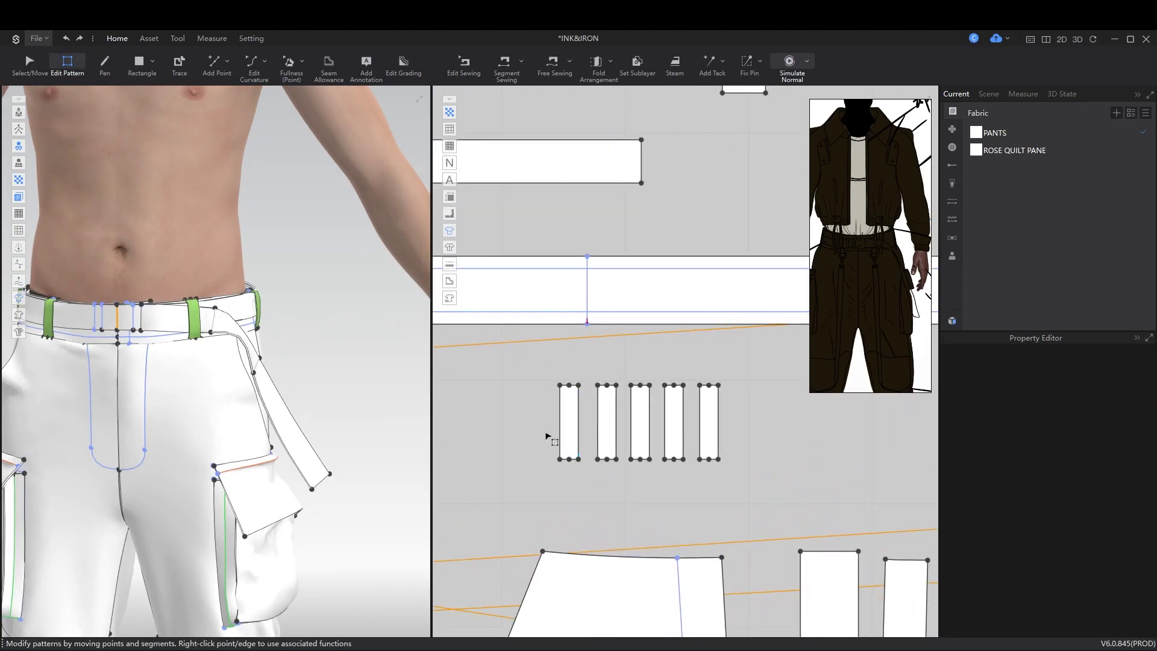
right_click(619, 479)
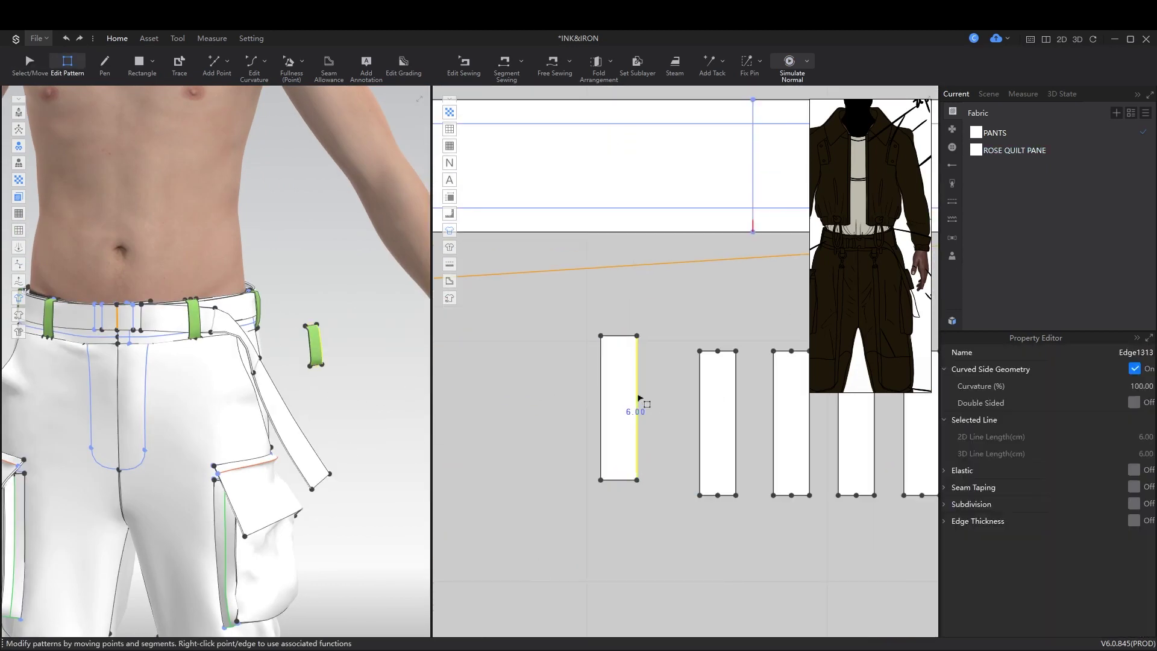
left_click_drag(640, 398, 655, 347)
left_click(605, 442)
left_click(635, 422)
left_click(626, 435)
left_click(630, 420)
Step: Place the 2.5 cm wide loop below the waistband near its front end
scroll(627, 422, "down", 3)
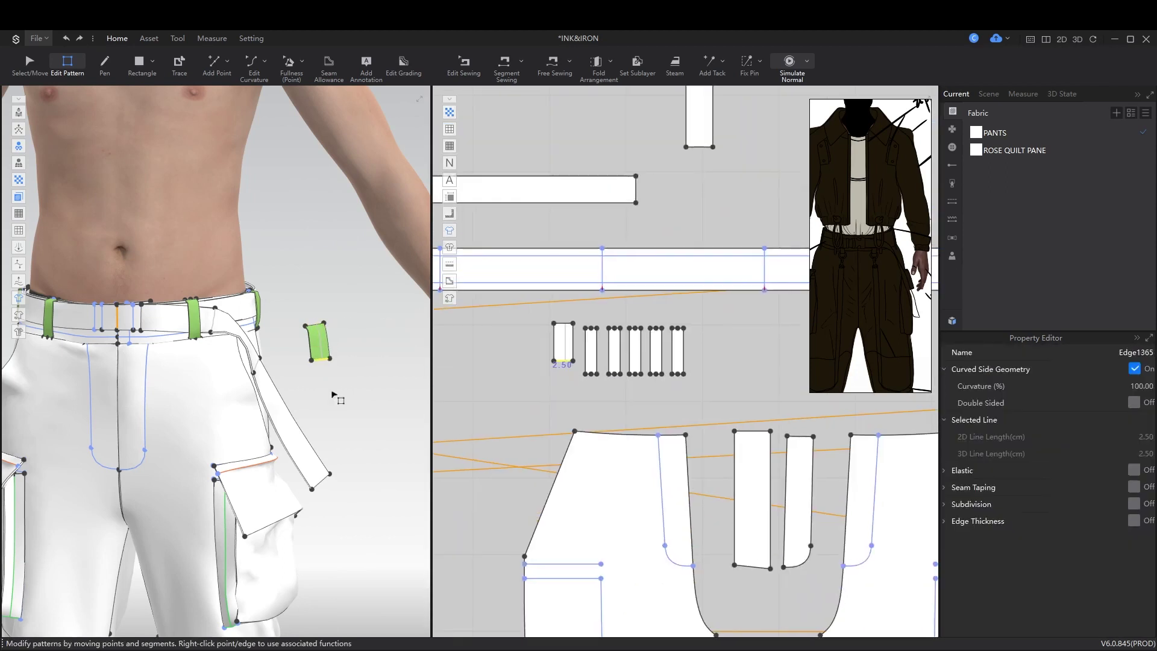
scroll(336, 395, "up", 5)
scroll(561, 384, "up", 1)
scroll(561, 384, "up", 6)
key("m")
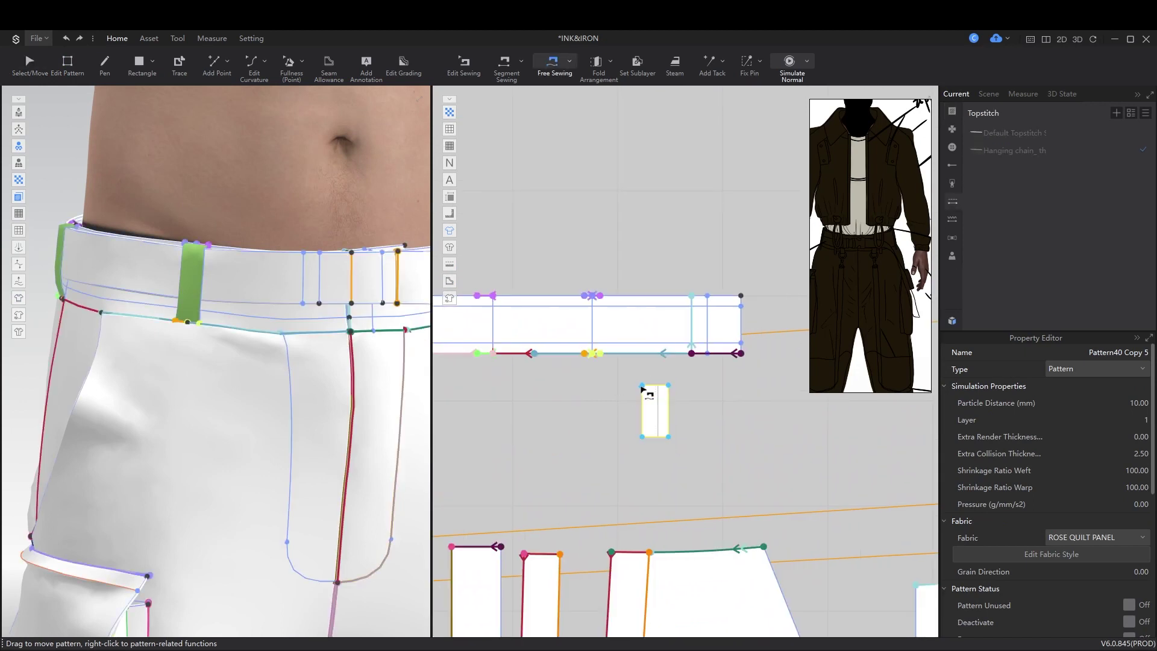
key("a")
left_click(774, 498)
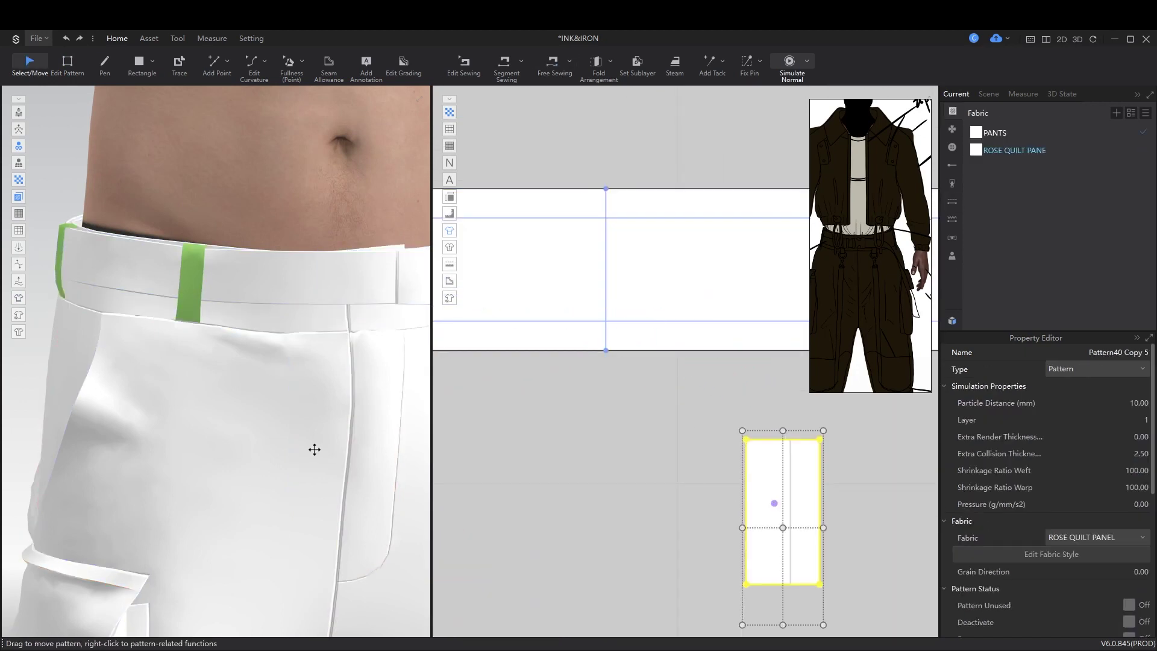
Step: Split the rectangular tab pattern at mid-height with an internal line and fold the tab along it at a fold angle of 200
right_click_drag(314, 449, 164, 492)
key("z")
right_click(658, 437)
key("Return")
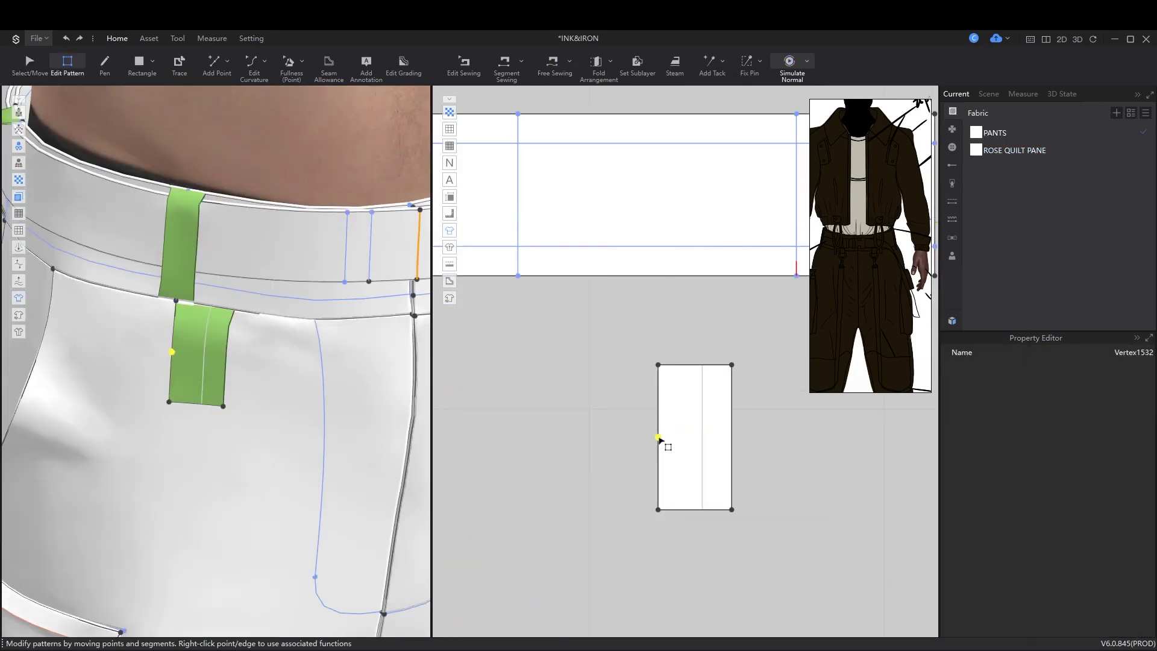
left_click(598, 64)
right_click_drag(196, 362, 133, 447)
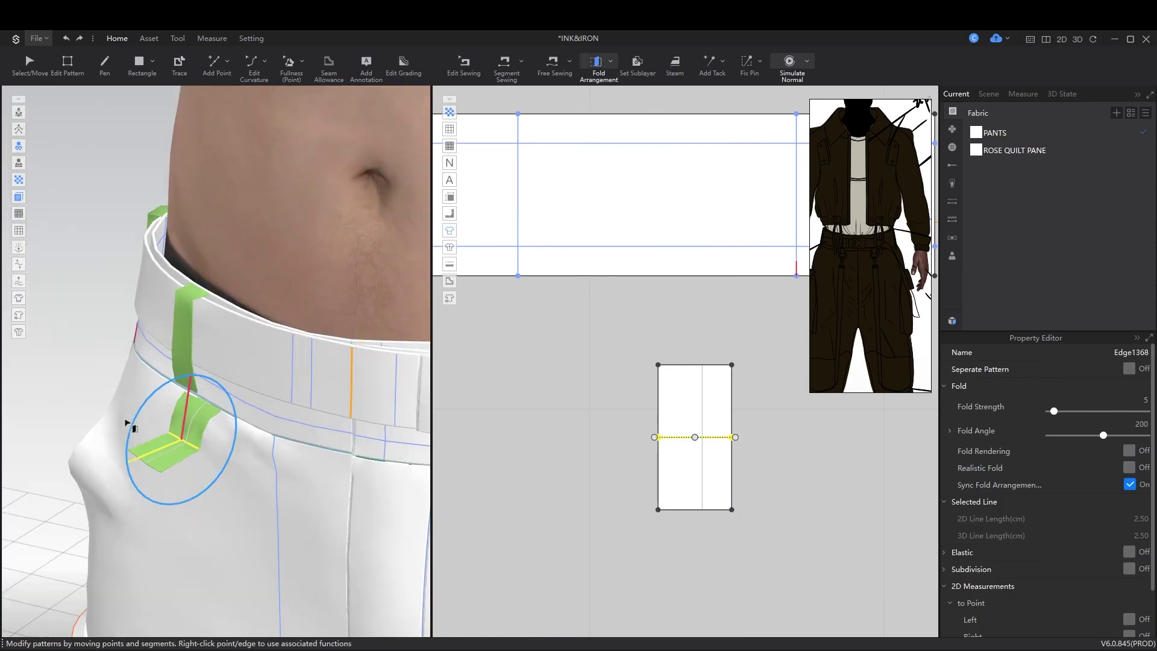
Step: Sew the folded tab's ends to the waistband's lower edge, set its particle distance to 5 mm, and simulate it
key("m")
key("a")
left_click(711, 391)
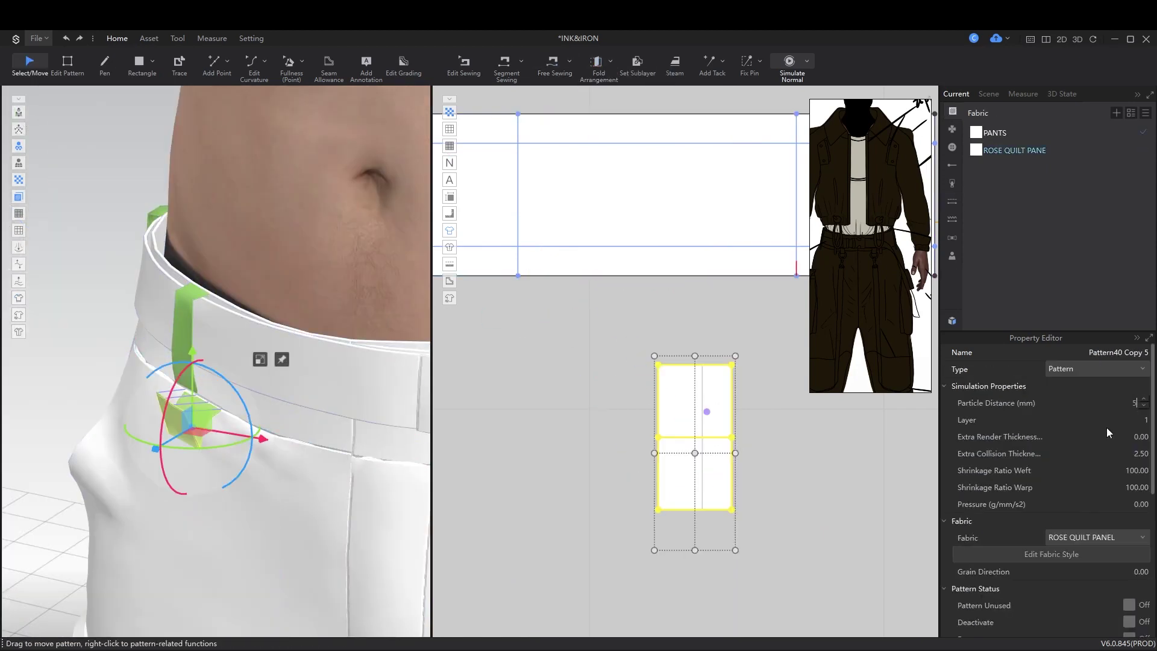
right_click_drag(317, 445, 285, 449)
key("space")
Step: Check the tab's sewing with Edit Sewing and simulate again so the folded tab hangs against the front of the pants
right_click_drag(291, 377, 122, 496)
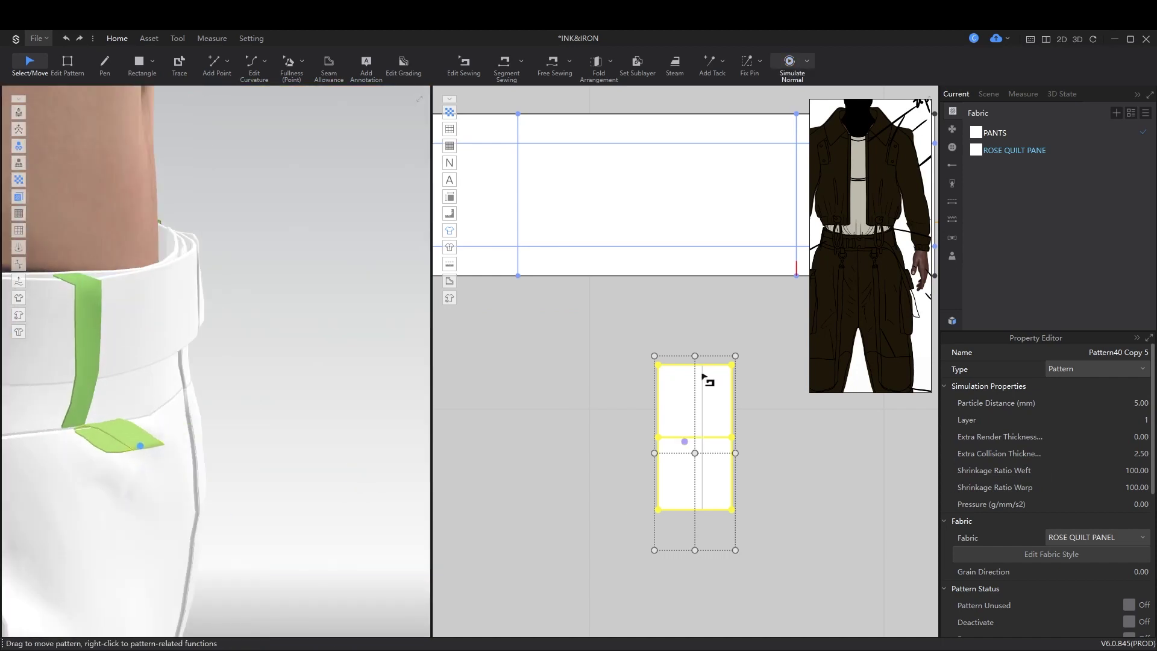
key("b")
left_click(227, 444)
key("space")
right_click_drag(229, 449, 382, 480)
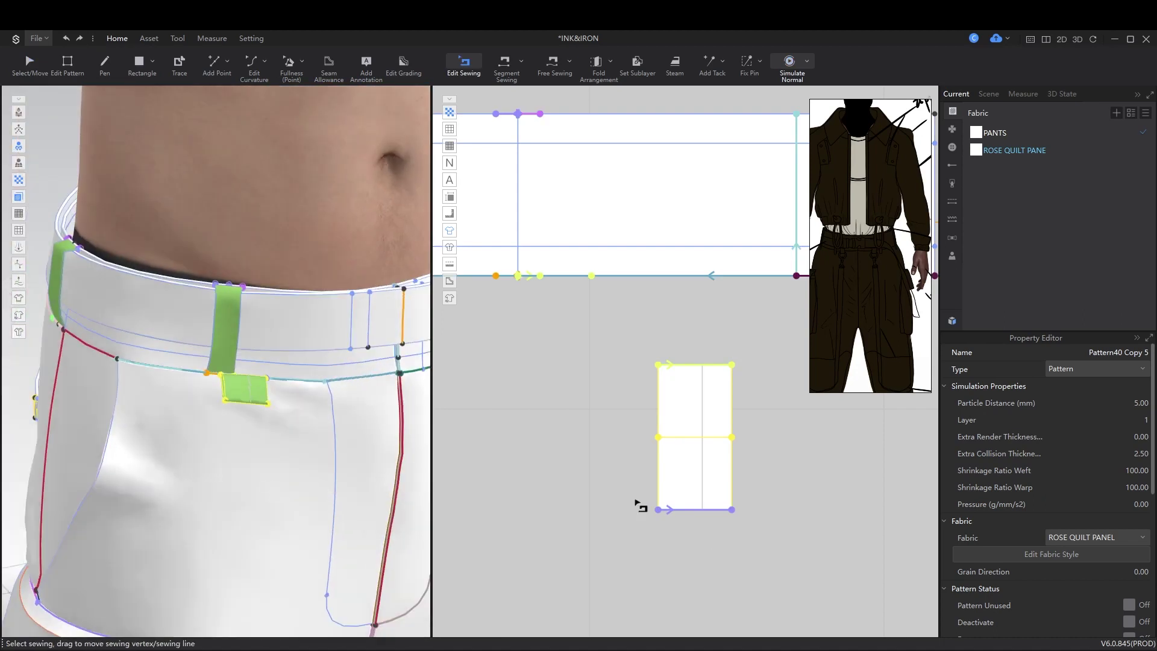
Step: Place the tab pattern beneath the waistband, duplicate it, and segment-sew the copy's upper edge to the tab's fold line
scroll(669, 400, "down", 5)
left_click_drag(628, 299, 569, 425)
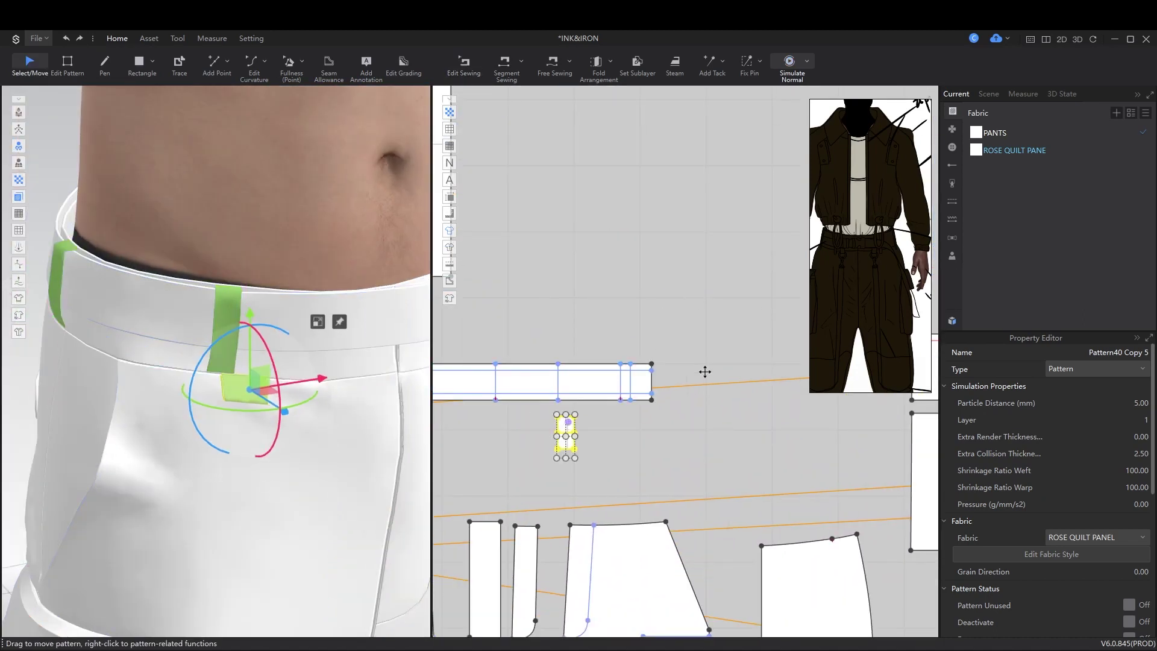
key("n")
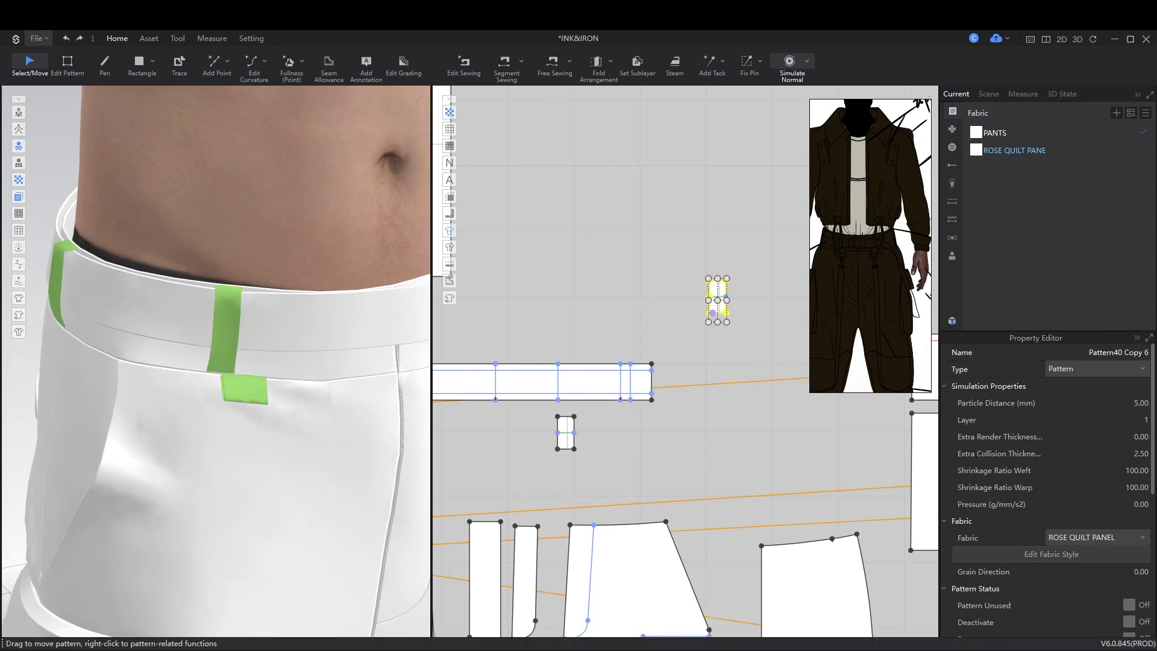
left_click(733, 291)
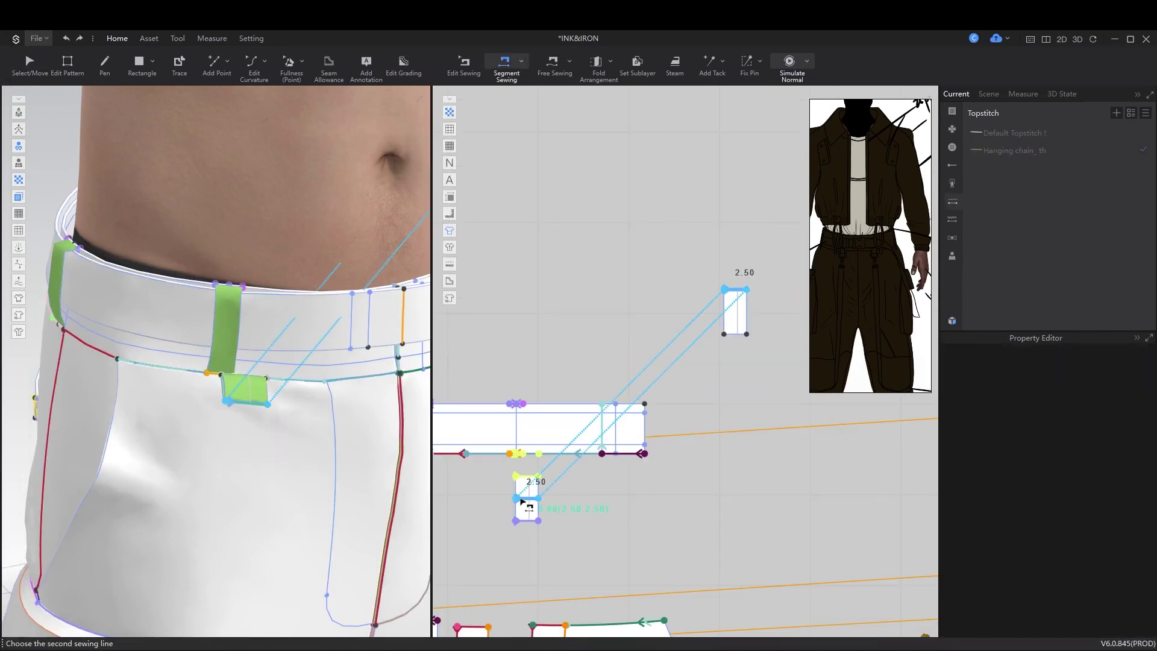
left_click(553, 493)
Step: Position the copied strap at the front tab in 3D and simulate it so it hangs down from the tab
key("a")
left_click(736, 312)
left_click(247, 388)
right_click_drag(259, 460, 359, 444)
key("space")
key("space")
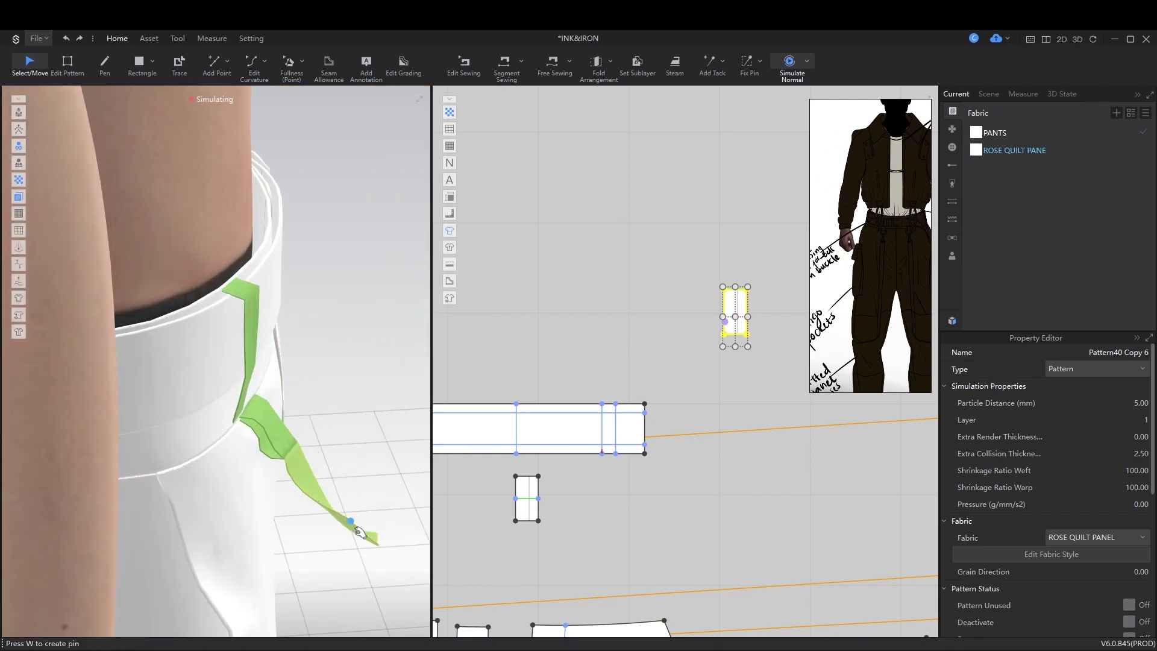
right_click_drag(367, 468, 258, 457)
scroll(285, 330, "up", 3)
scroll(285, 330, "down", 5)
scroll(711, 344, "down", 4)
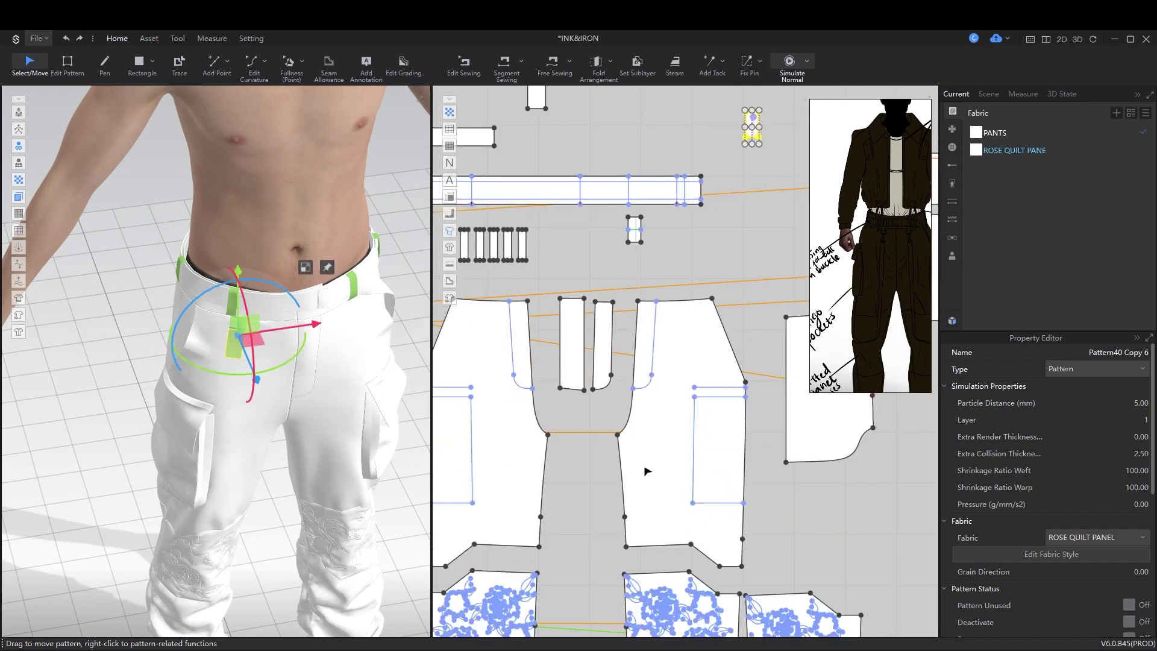
Step: Paste another copy of the strap beside the front leg panel and split its upper edge into two 1.25 cm halves
left_click(702, 272)
scroll(703, 273, "down", 3)
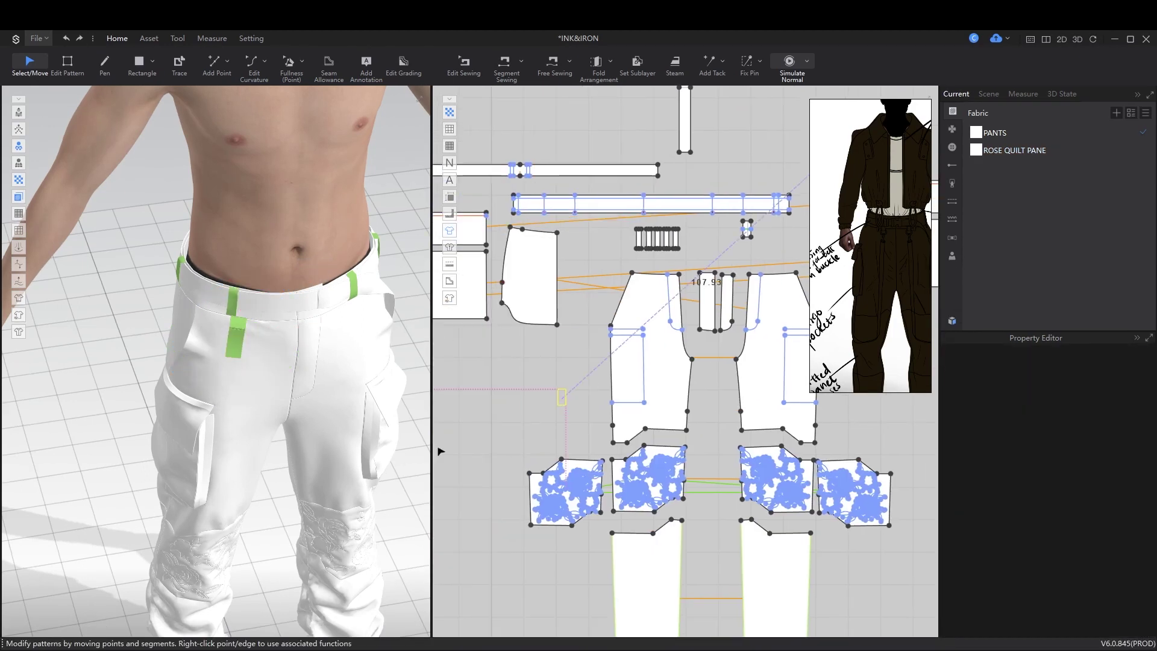
left_click(562, 397)
scroll(567, 395, "up", 6)
key("z")
right_click(509, 357)
left_click(595, 407)
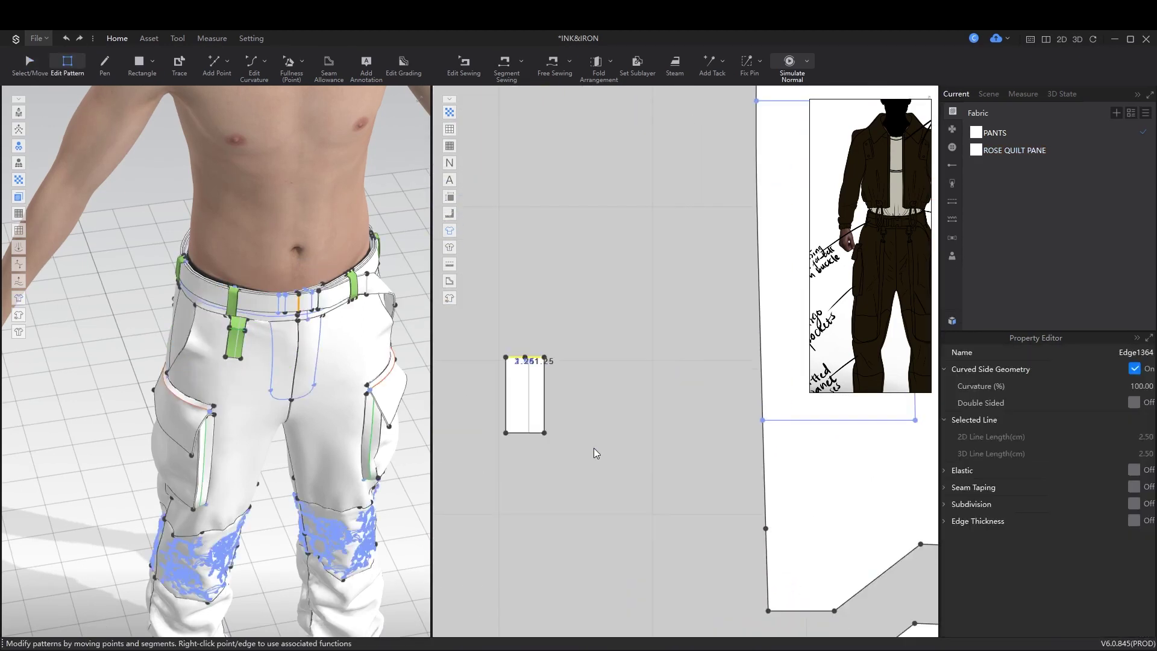
left_click(525, 358)
Step: Free-sew one half of the new strap's upper edge to 1.25 cm of the front panel's lower pocket line at the side seam
key("m")
left_click(525, 357)
left_click(544, 357)
left_click(763, 420)
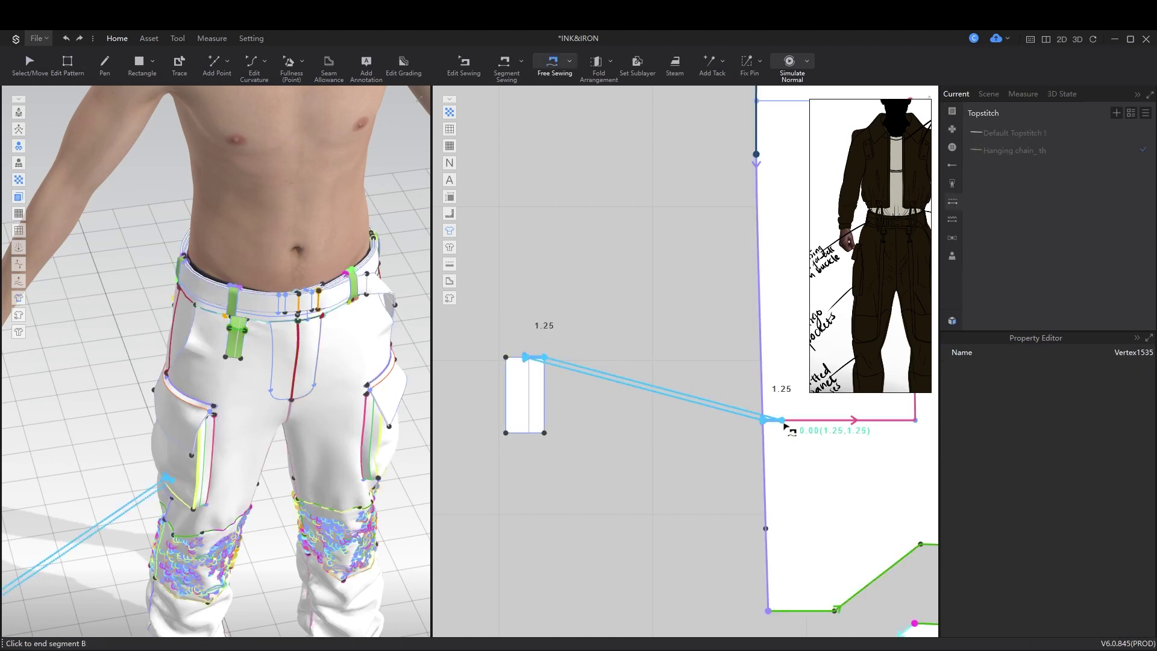
left_click(549, 416)
Step: Free-sew the other half of the strap's upper edge to 1.25 cm of the back panel's lower pocket line at the side seam
scroll(622, 444, "down", 6)
scroll(847, 402, "up", 8)
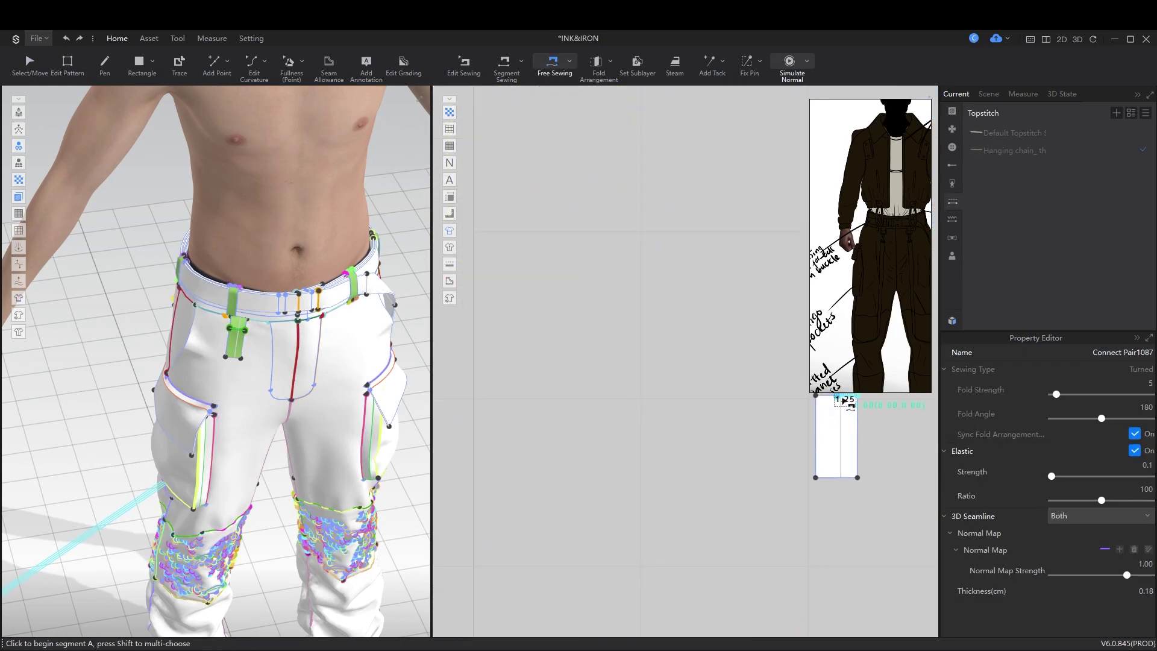
scroll(724, 411, "down", 4)
scroll(793, 449, "up", 6)
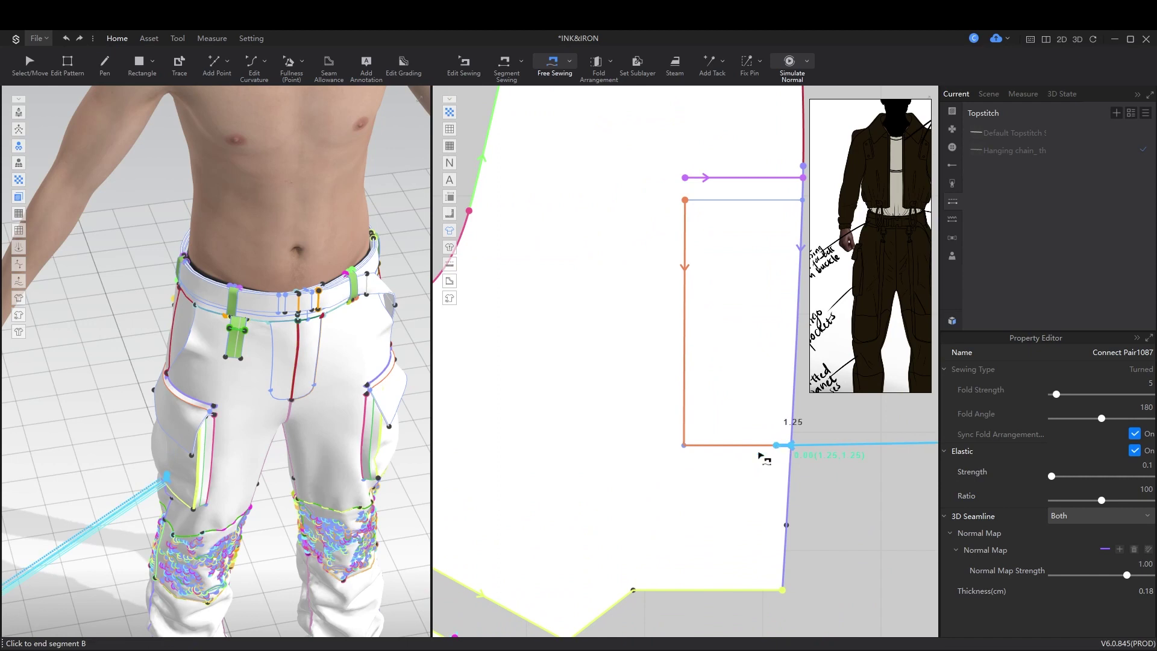
scroll(575, 490, "down", 5)
scroll(735, 480, "up", 3)
Step: Position the new strap below the cargo pocket in 3D and simulate it onto the leg
key("a")
left_click(734, 482)
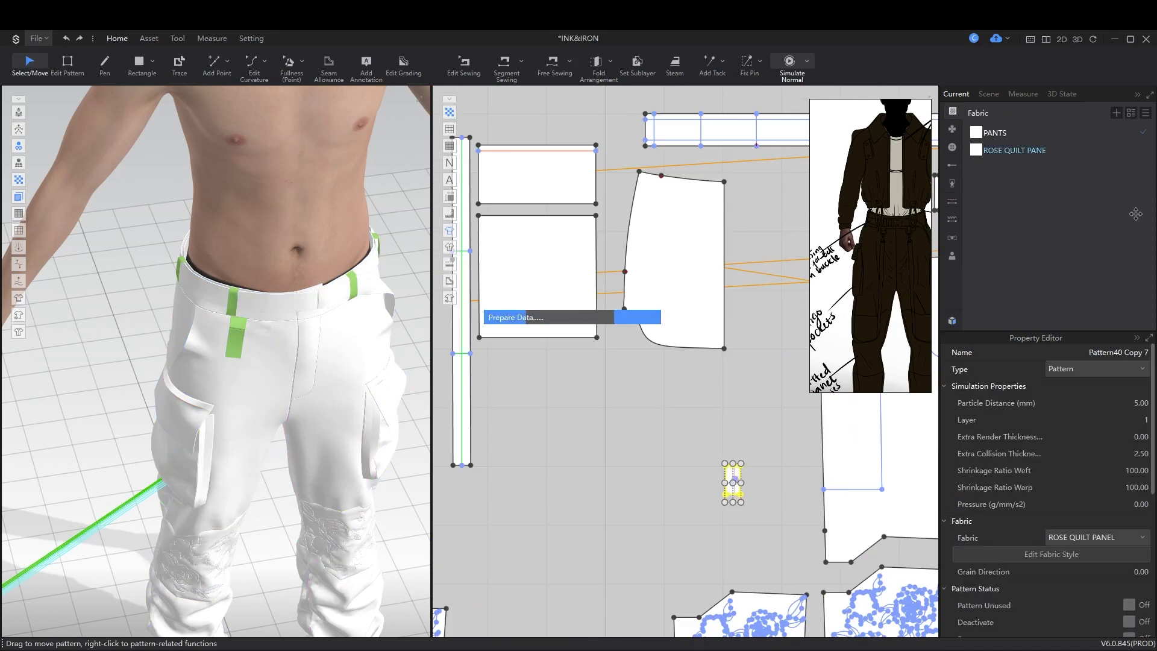
scroll(147, 344, "up", 10)
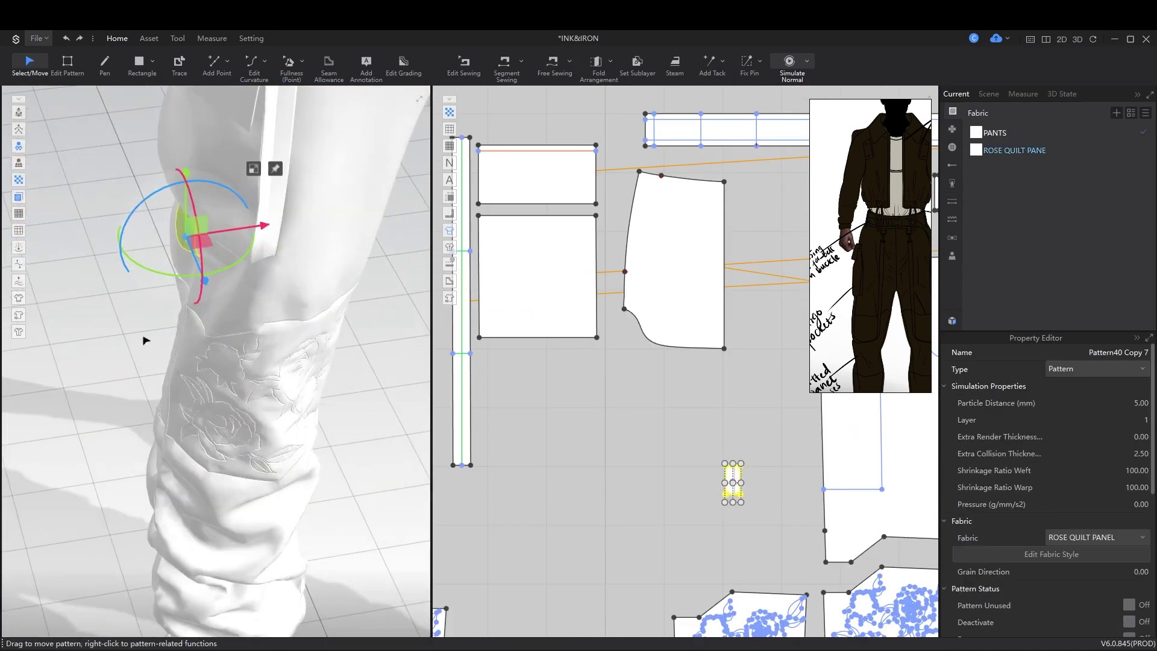
key("space")
key("space")
scroll(715, 422, "up", 3)
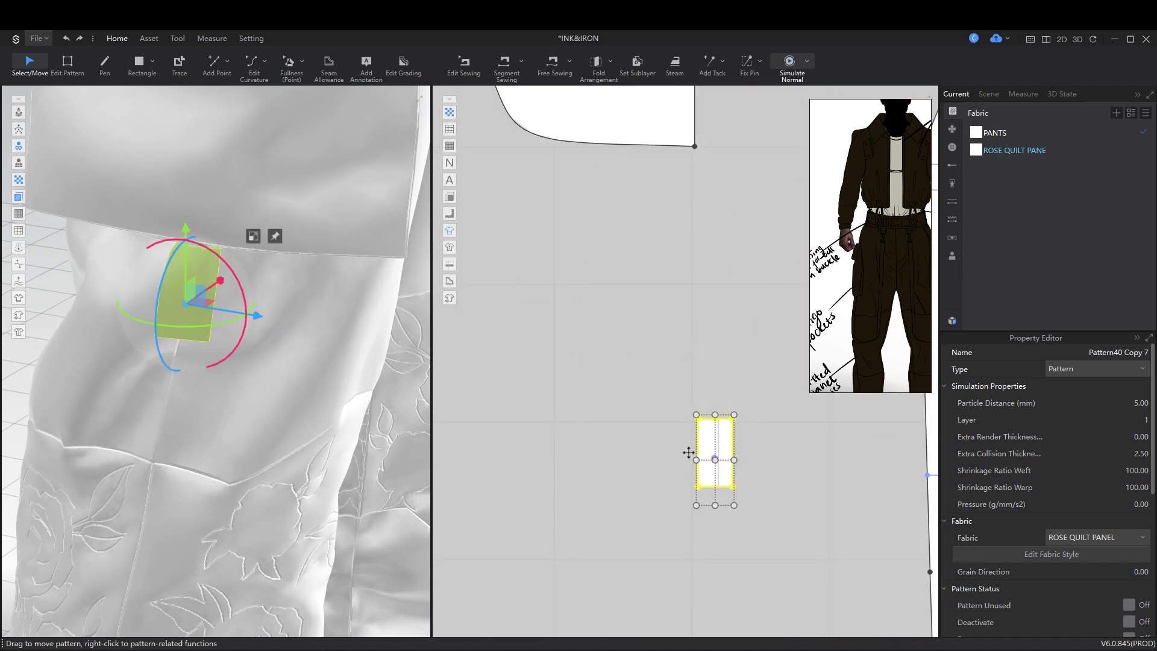
Step: Lengthen the pocket strap by extending its lower edge with Offset Pattern Outline, using the default corner
key("z")
right_click(715, 485)
left_click(778, 602)
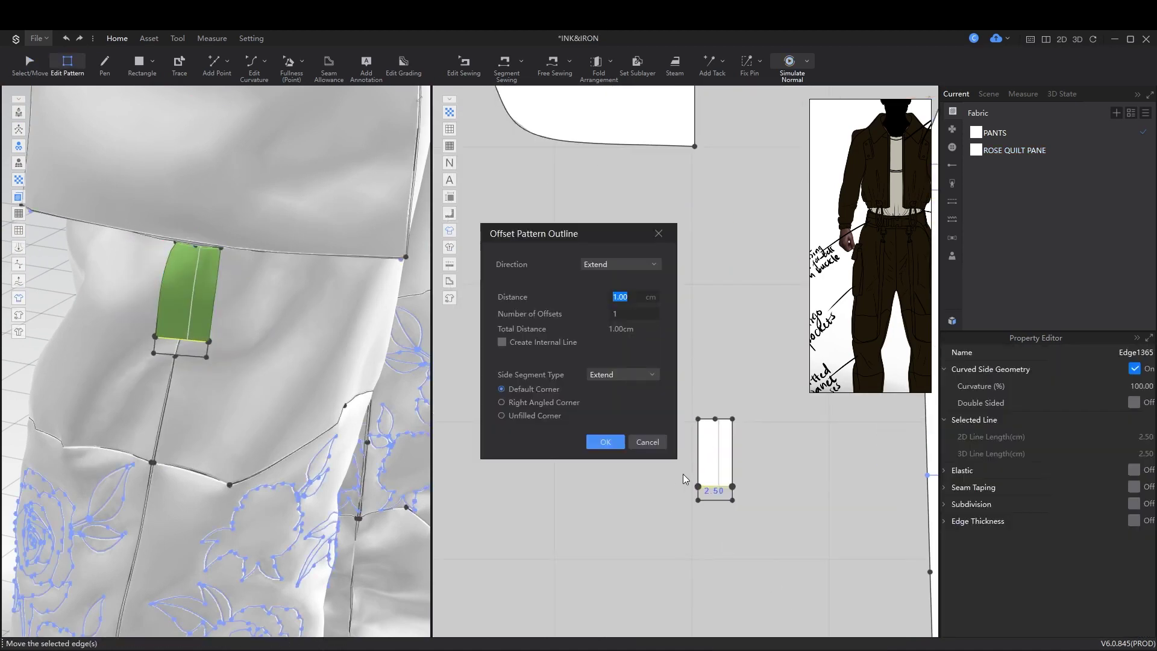
left_click(605, 442)
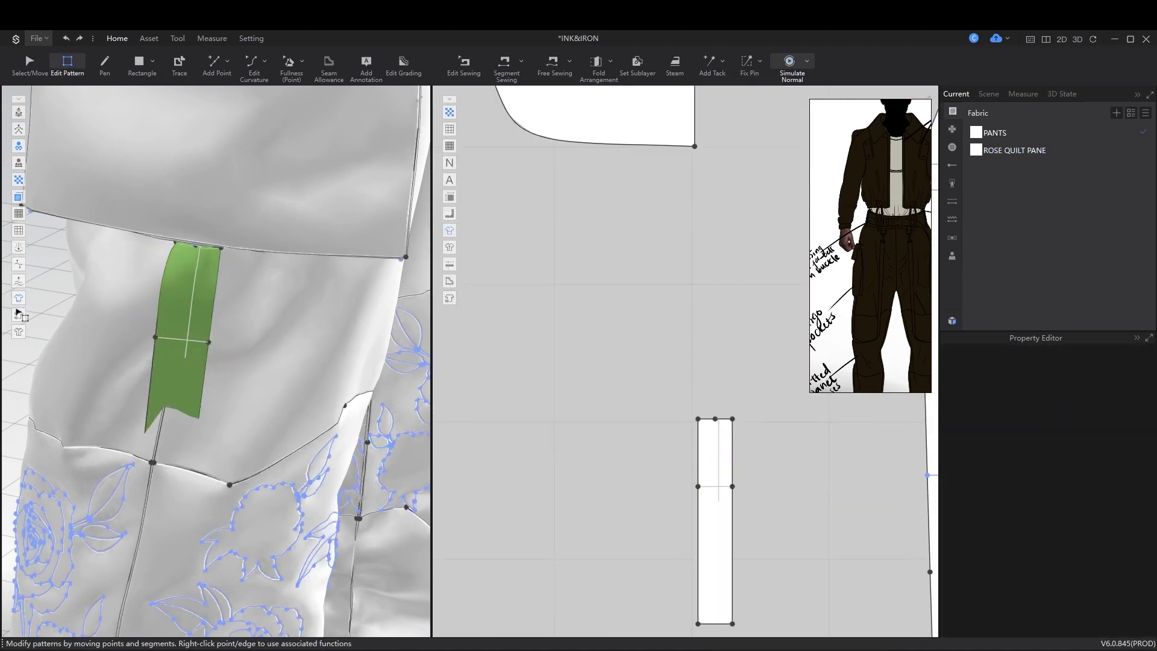
Step: Simulate the lengthened pocket strap and pull its loose end down along the leg
key("space")
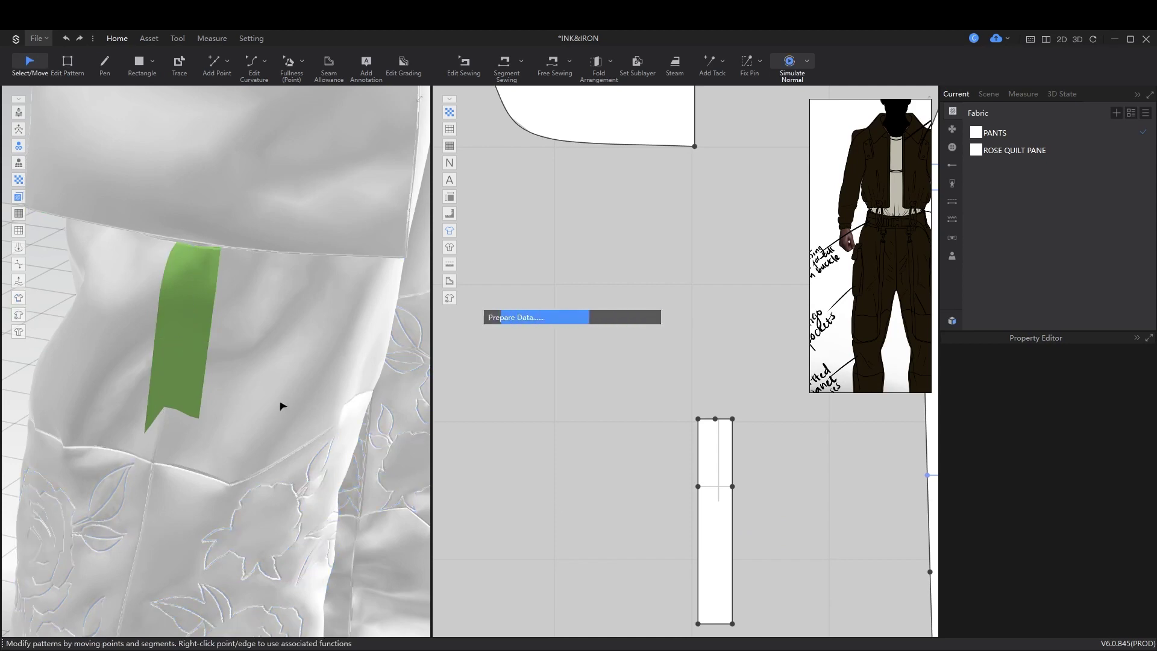
left_click(181, 476)
key("space")
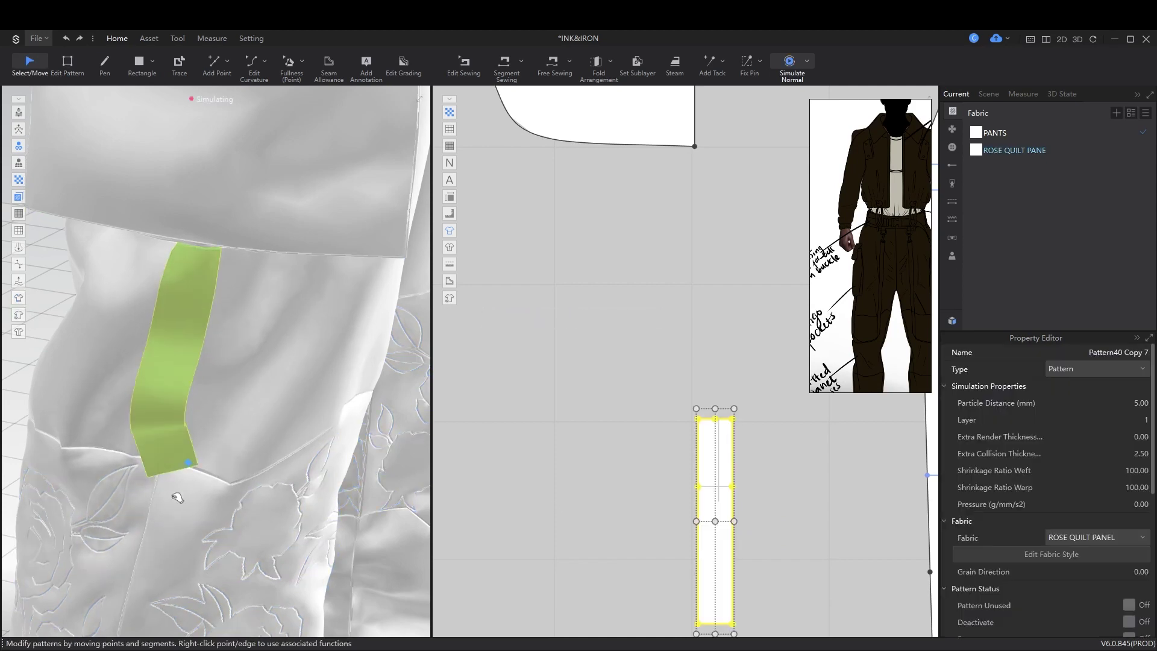
scroll(288, 450, "down", 10)
scroll(757, 349, "down", 5)
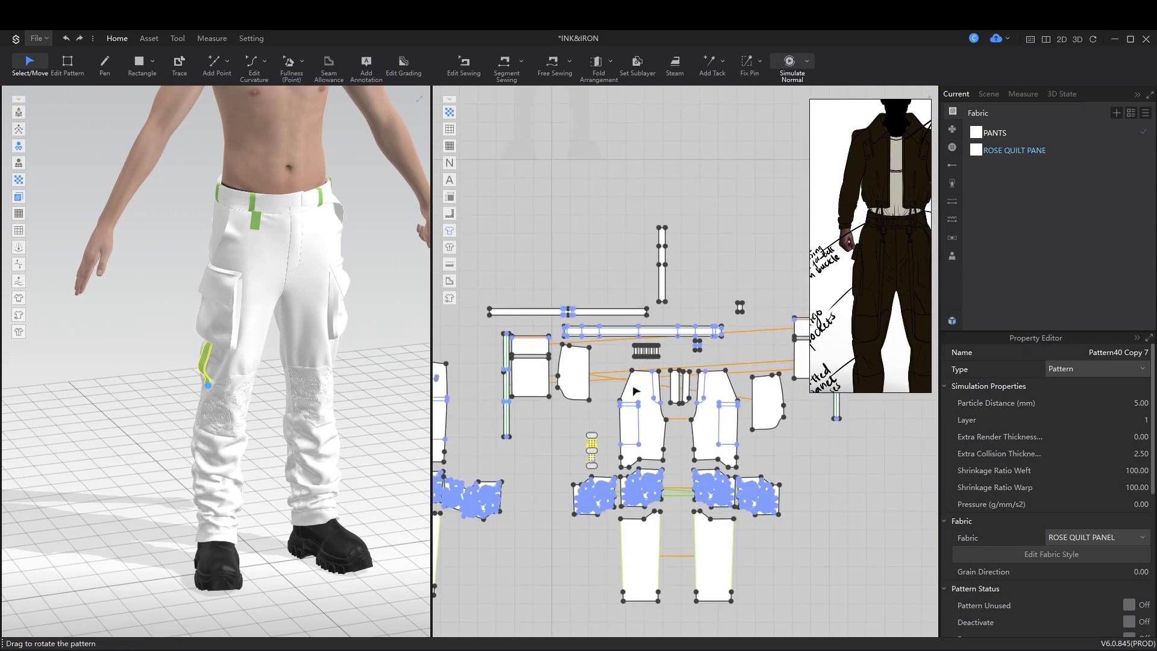
Step: Move the front strap's pattern beside the pocket strap and extend its lower edge by 20 cm with Offset Pattern Outline
scroll(509, 558, "up", 3)
left_click(459, 584)
scroll(500, 512, "up", 5)
key("z")
left_click(583, 281)
key("a")
key("z")
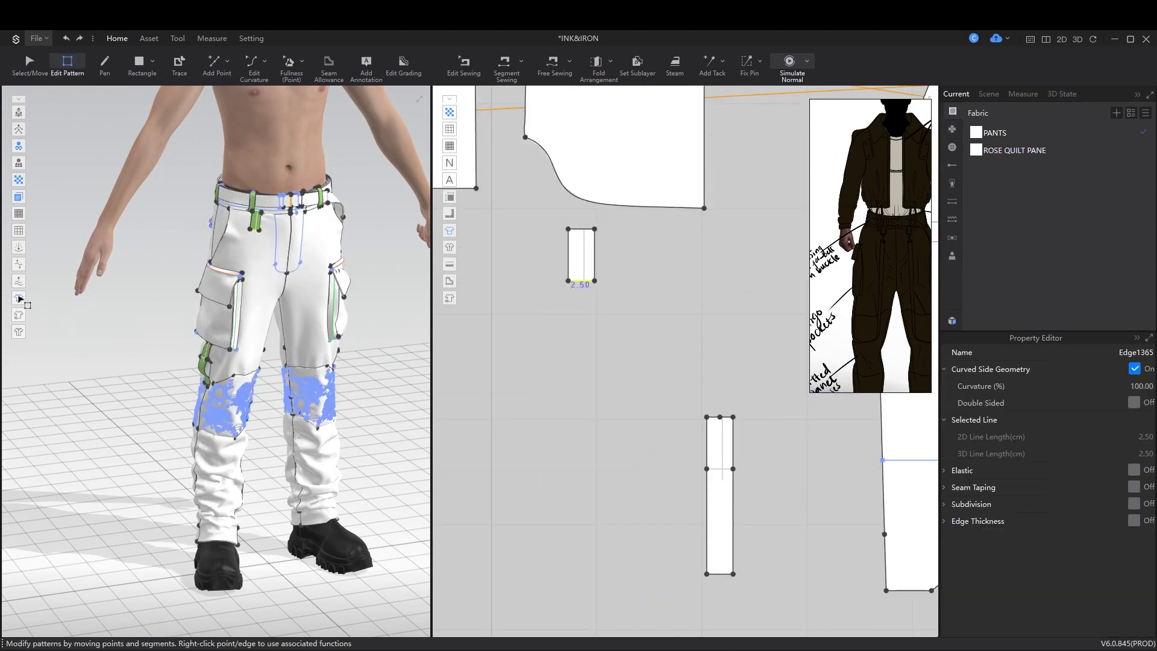
right_click(582, 285)
left_click(635, 404)
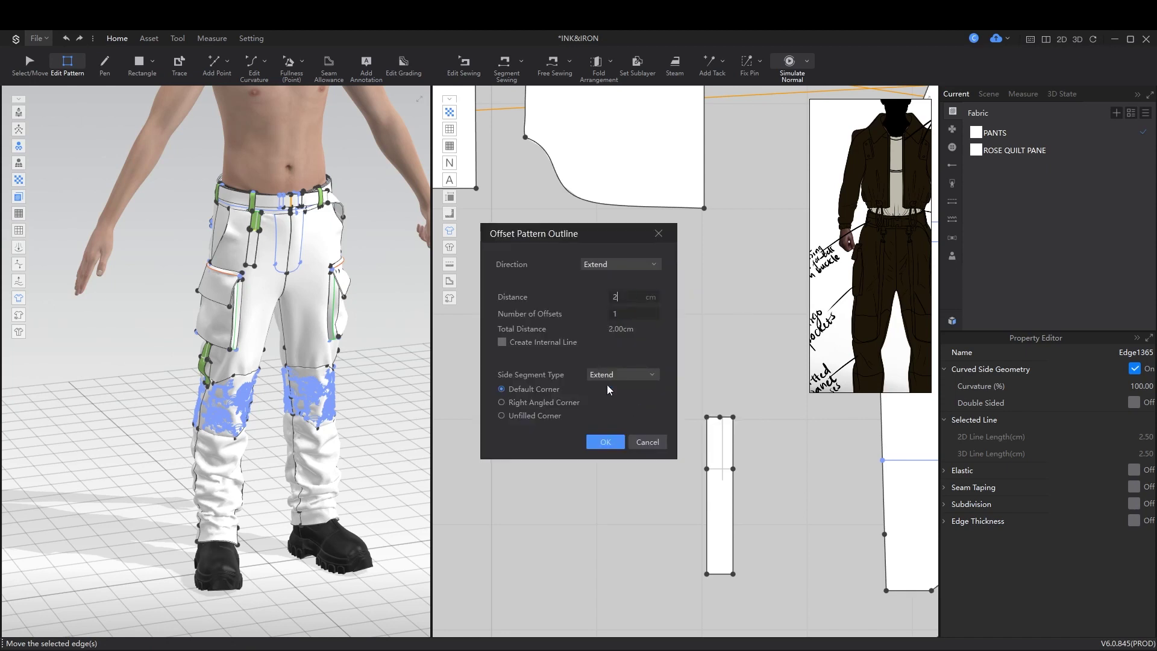
left_click(601, 441)
Step: Extend the front strap's new lower edge by another 20 cm
left_click(580, 491)
right_click(581, 499)
left_click(634, 621)
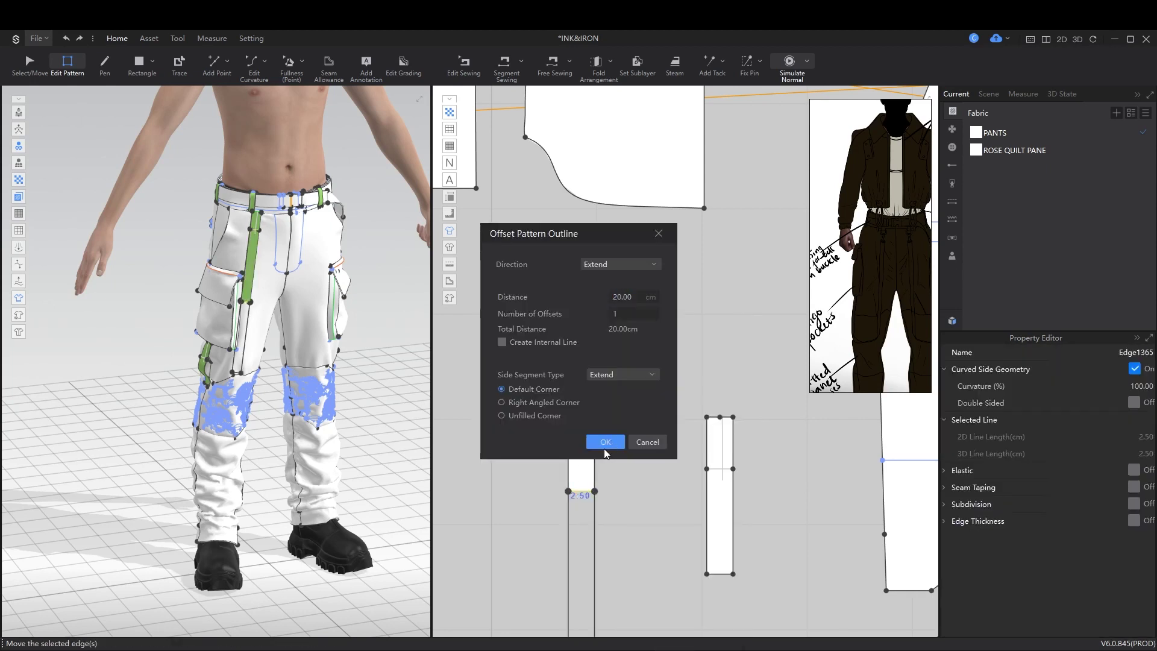
left_click(605, 446)
Step: Extend the front strap's lower end a third time with a shorter outline offset
right_click_drag(605, 449, 656, 348)
right_click(632, 603)
left_click(688, 521)
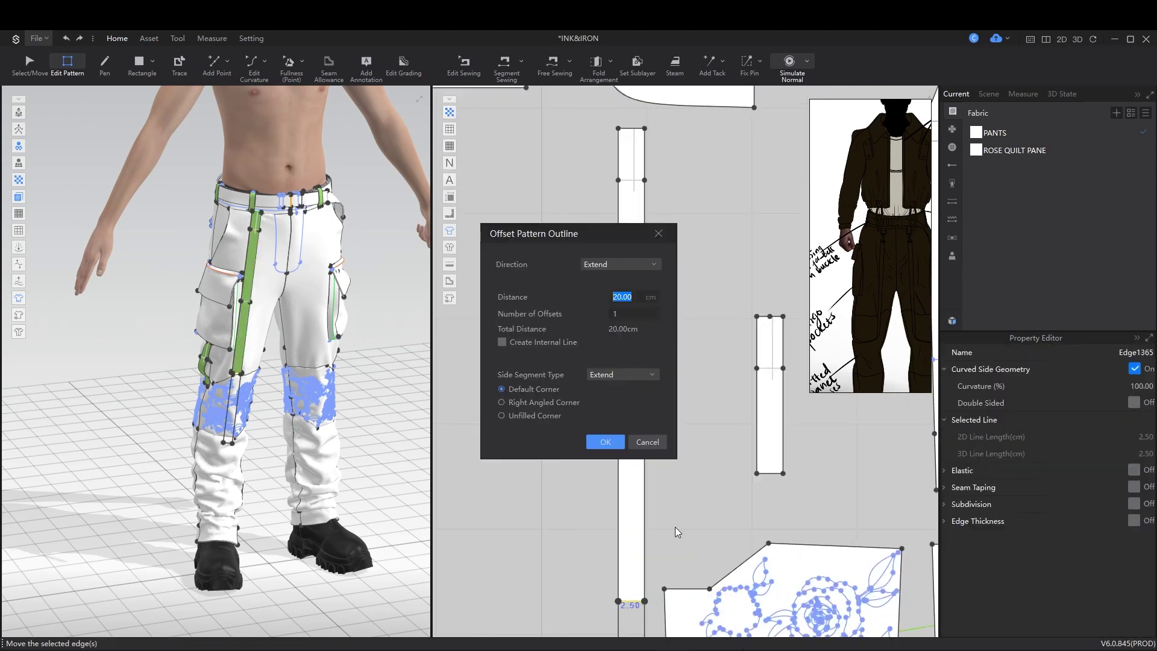
left_click(605, 442)
Step: Segment-sew the pocket strap's lower edge to the lower edge of the long front strap
scroll(379, 452, "up", 5)
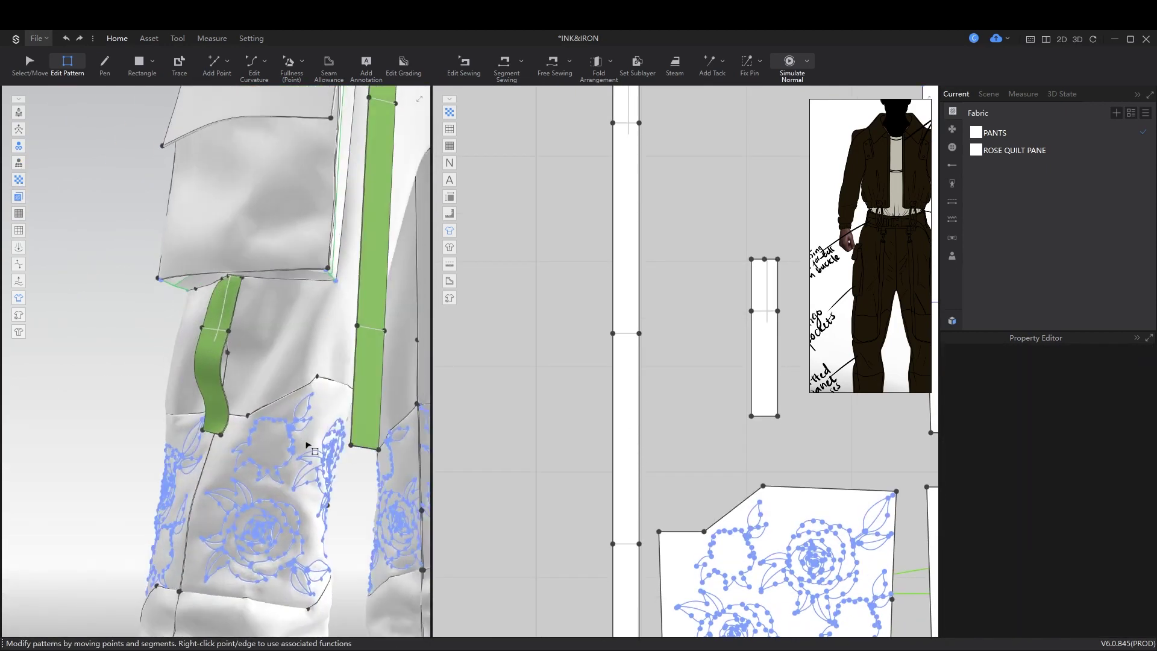
key("n")
scroll(235, 446, "up", 3)
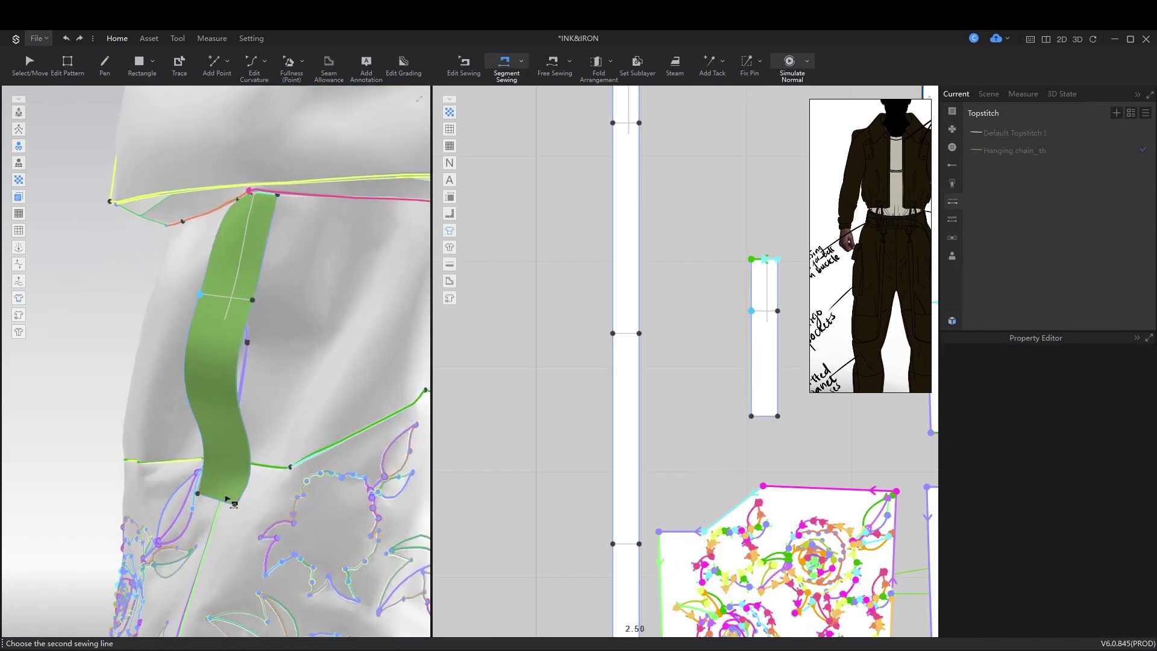
left_click(244, 537)
scroll(253, 530, "down", 5)
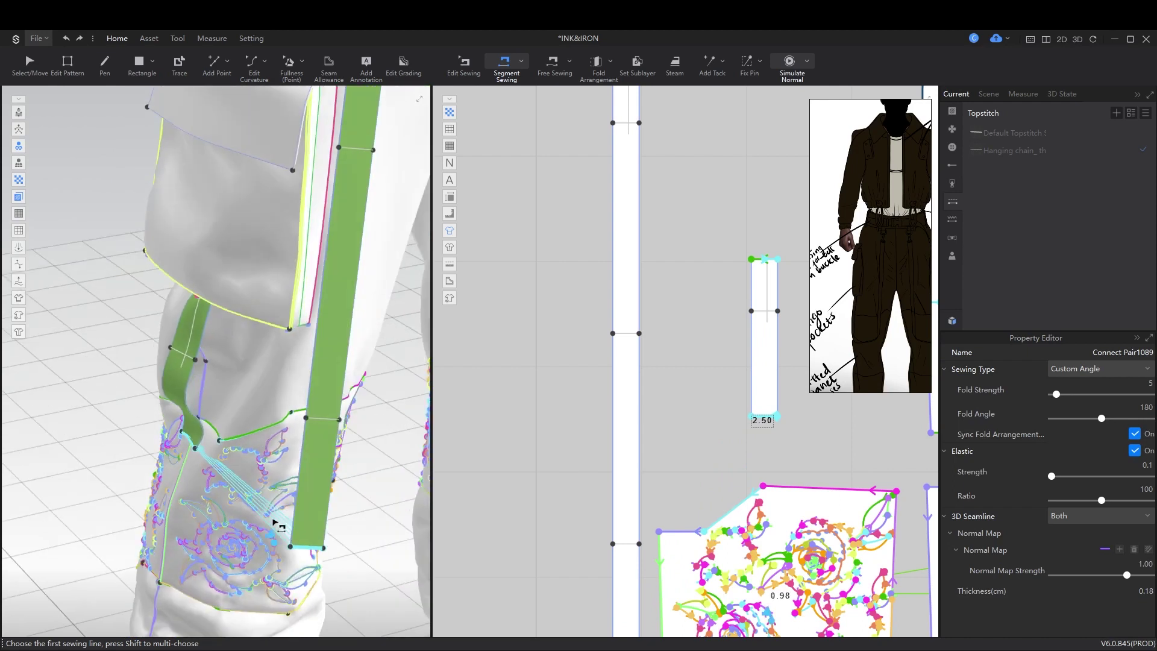
Step: Simulate the joined straps and pull the front strap into a loop hanging from the waistband tab to the cargo pocket
key("a")
key("space")
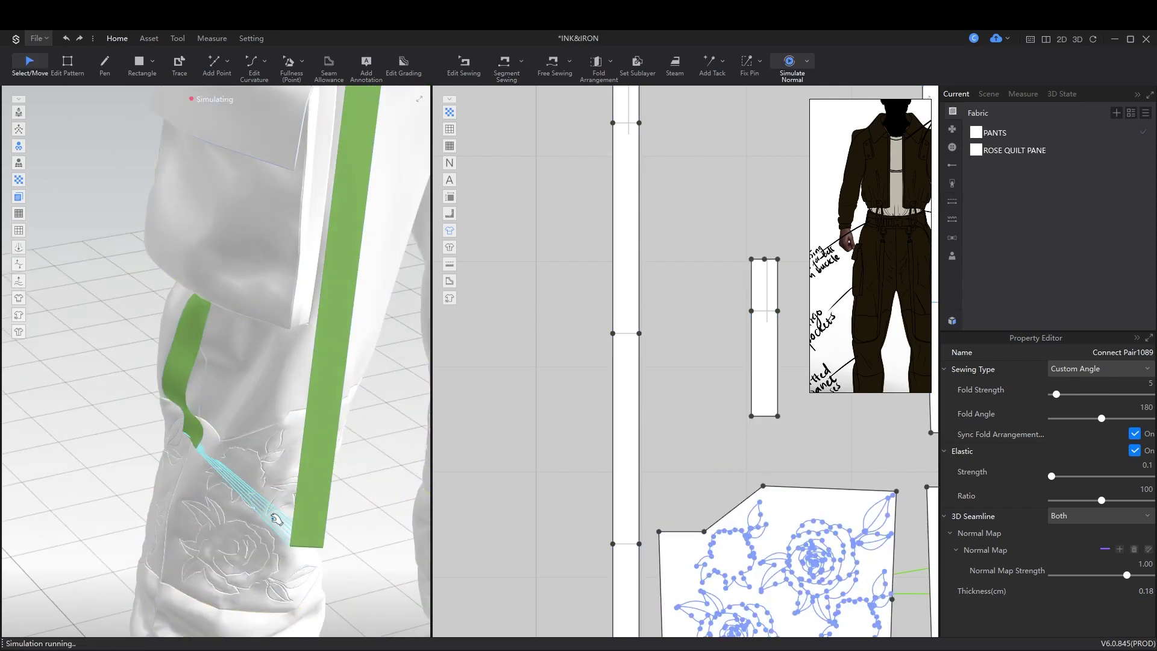
scroll(284, 447, "down", 3)
right_click_drag(283, 447, 260, 514)
left_click(251, 265)
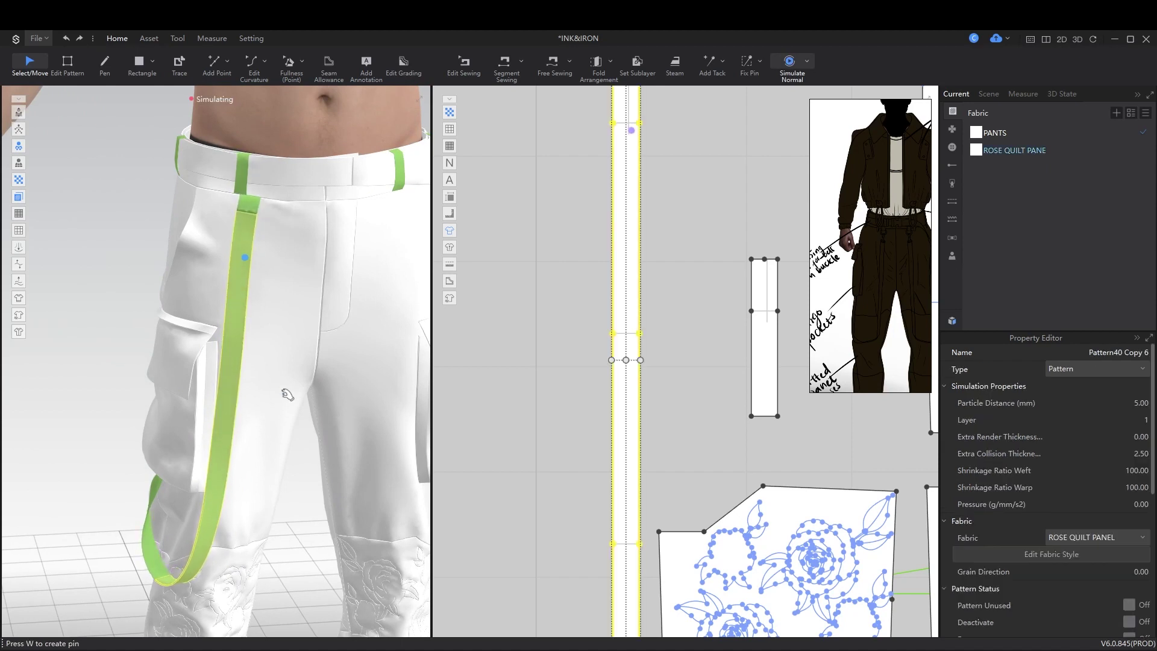
key("space")
Step: Examine the front strap's attachment at the waistband and the two strap patterns in the 2D layout
key("n")
scroll(263, 404, "down", 2)
key("a")
scroll(254, 416, "up", 2)
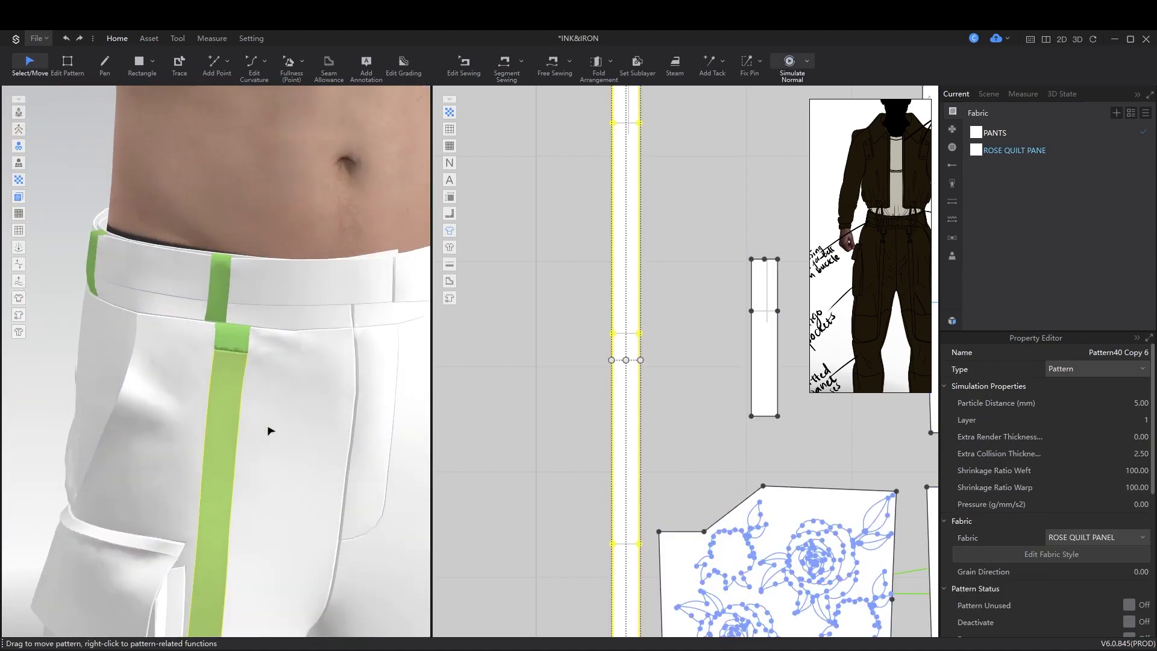
scroll(653, 398, "down", 3)
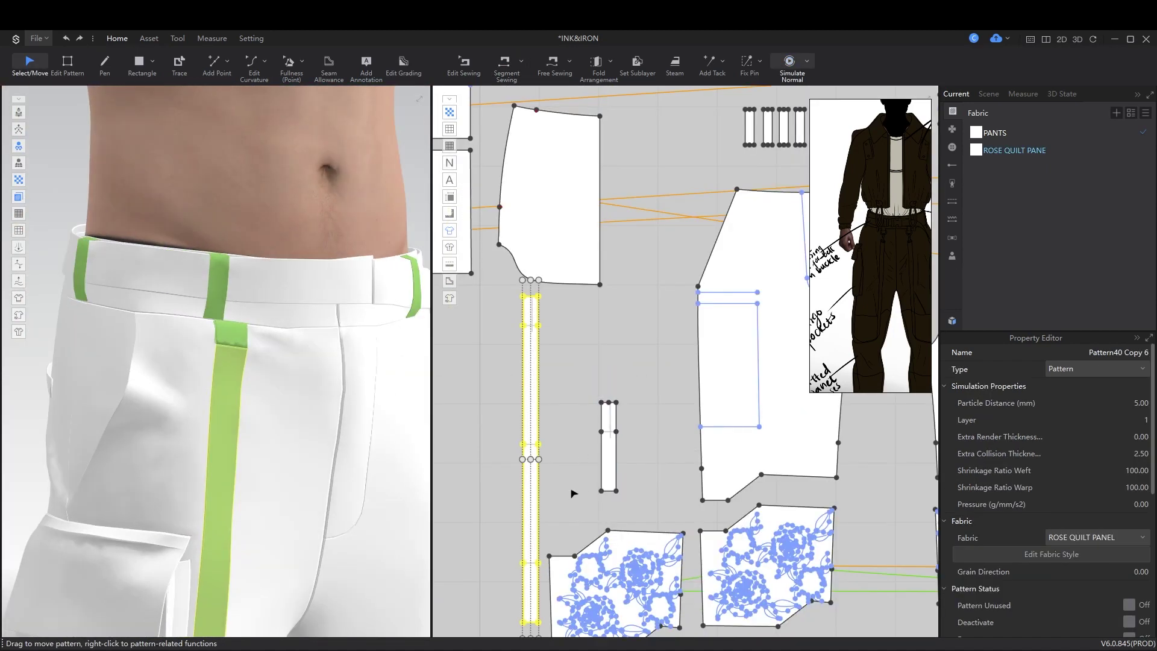
left_click(573, 493)
right_click_drag(320, 498, 337, 500)
scroll(617, 455, "up", 2)
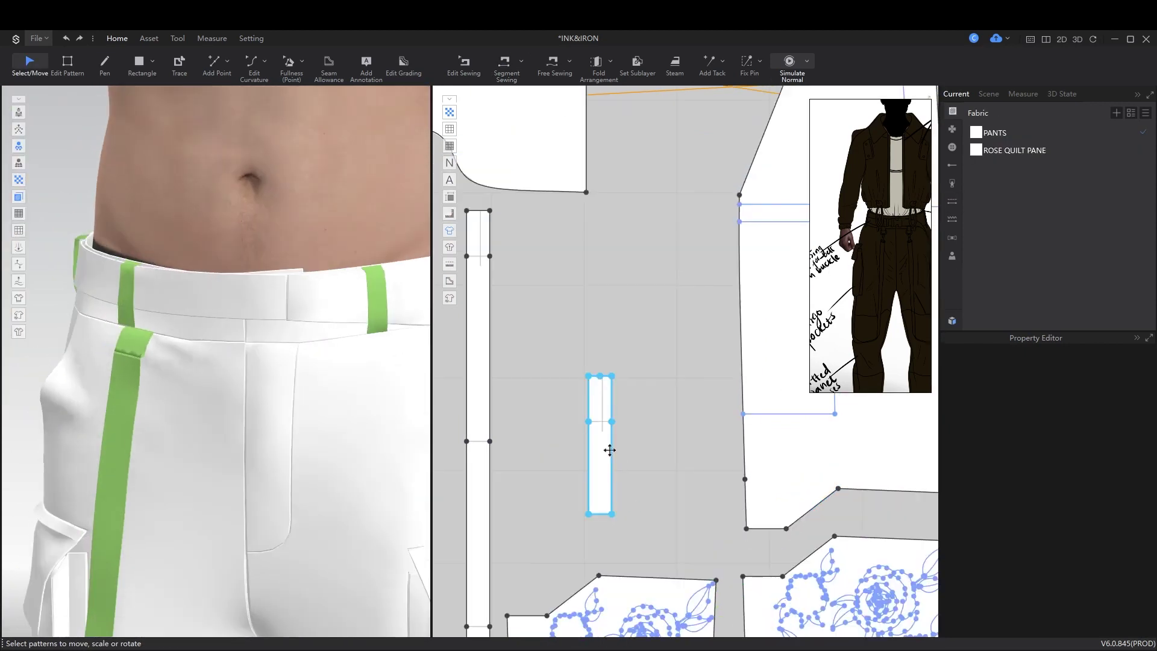
Step: Draw an internal line across the front strap pattern just below its upper end, joining the points on both side edges
left_click(145, 382)
scroll(589, 382, "up", 5)
scroll(595, 386, "up", 2)
key("h")
left_click(508, 426)
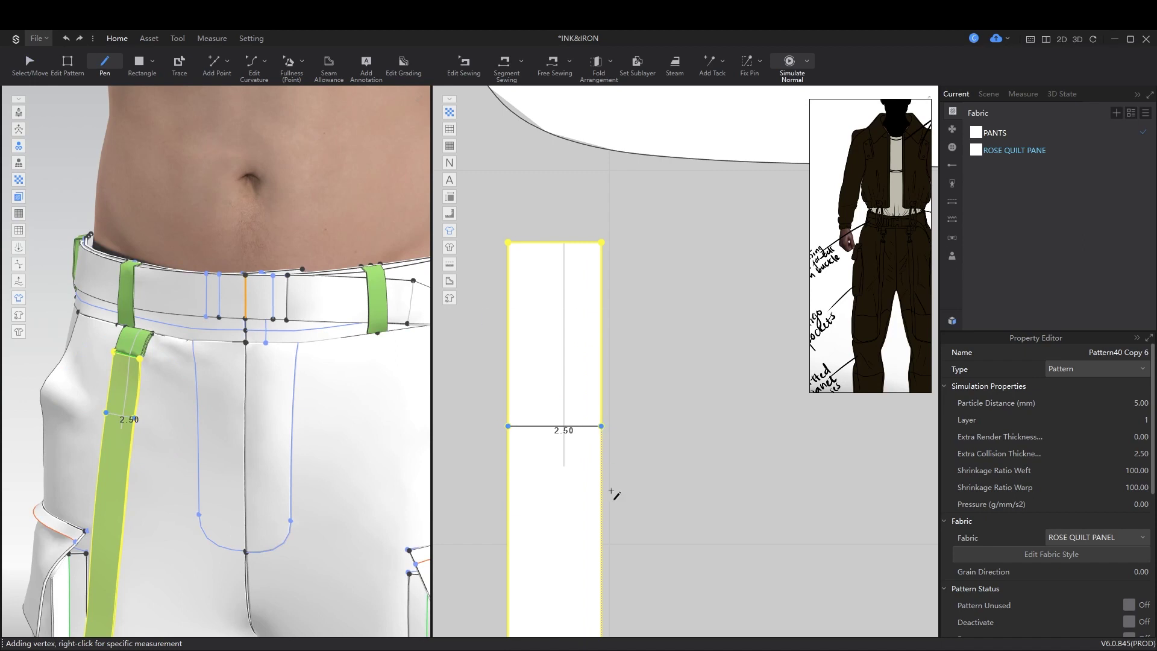
left_click(614, 484)
Step: Add an equidistant internal line below the cross line on the front strap
right_click(541, 430)
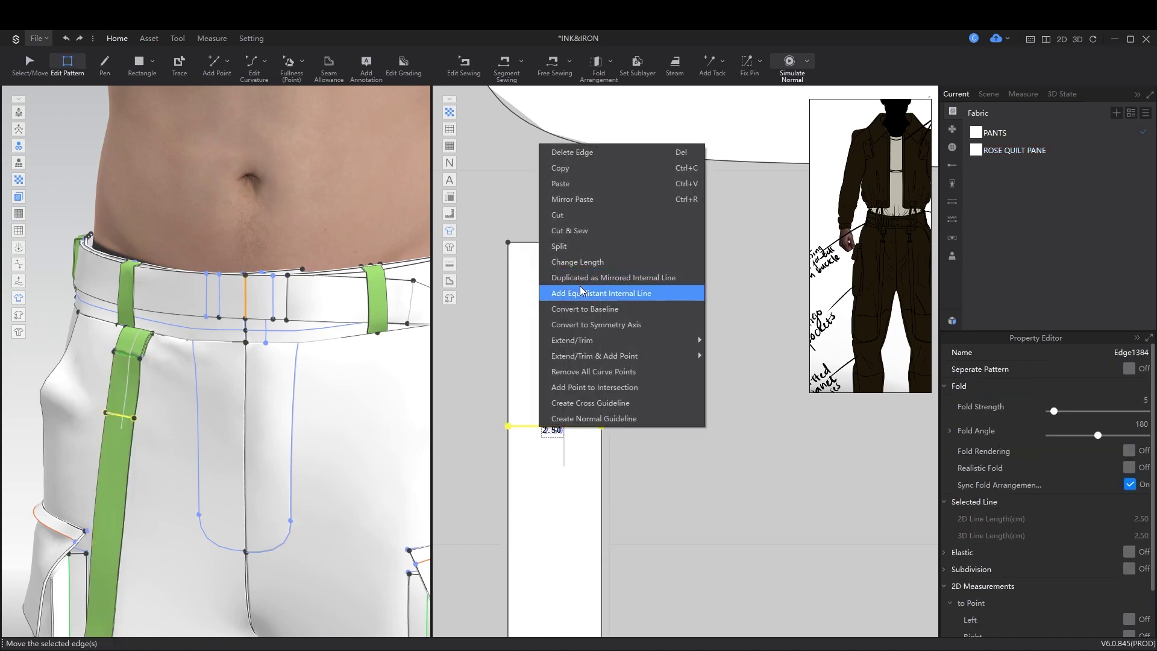
left_click(602, 292)
left_click(601, 453)
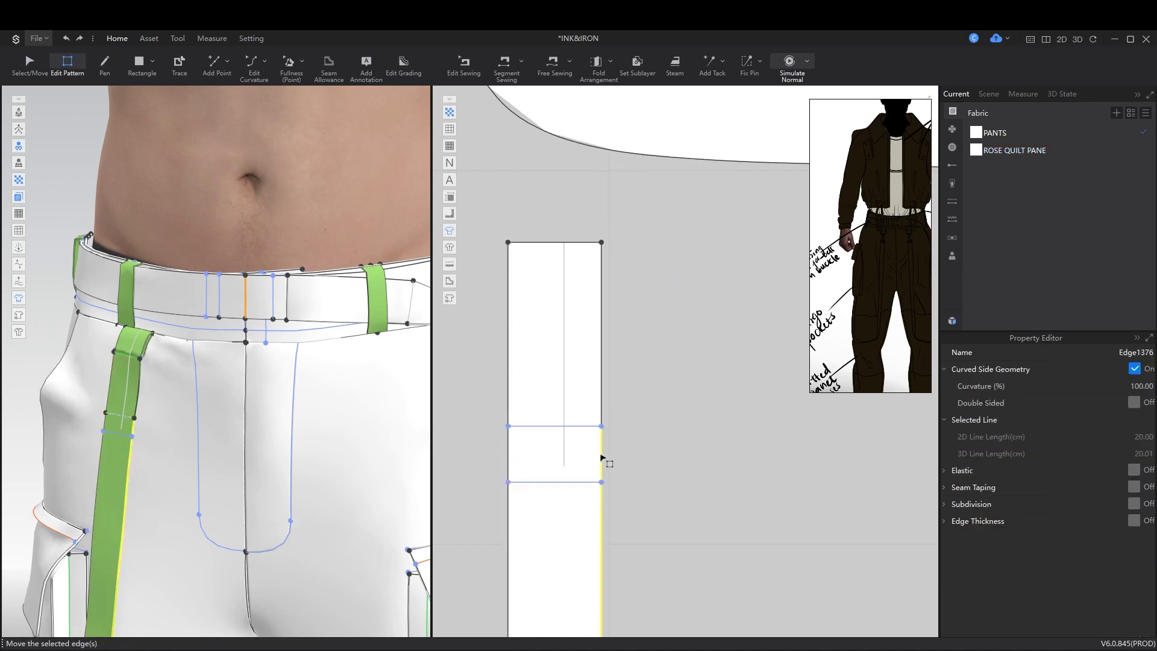
right_click(601, 455)
left_click(652, 605)
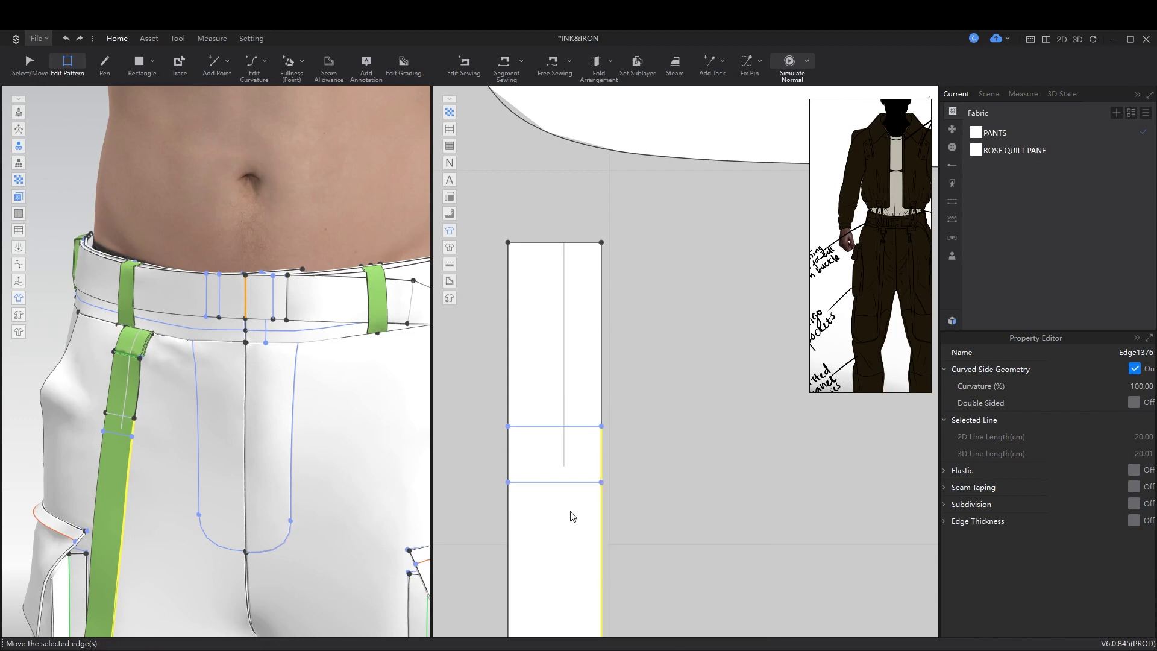
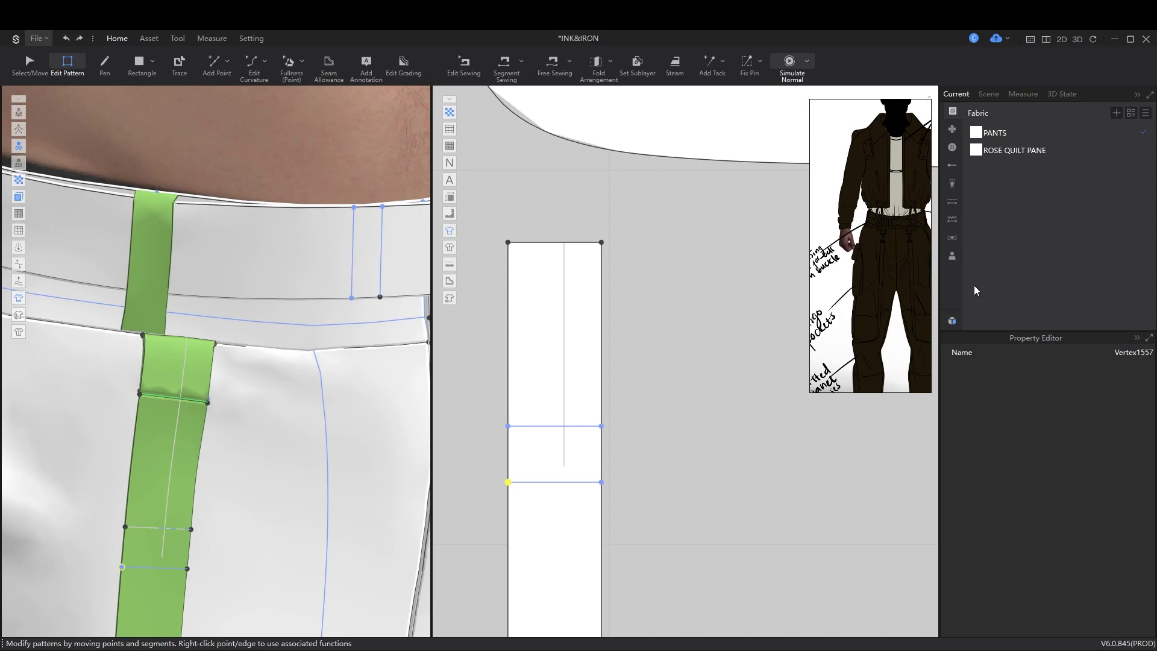
Step: Find the D_Ring_18_B trim in the Asset_2.5 resource library and add it to the garment
left_click(952, 321)
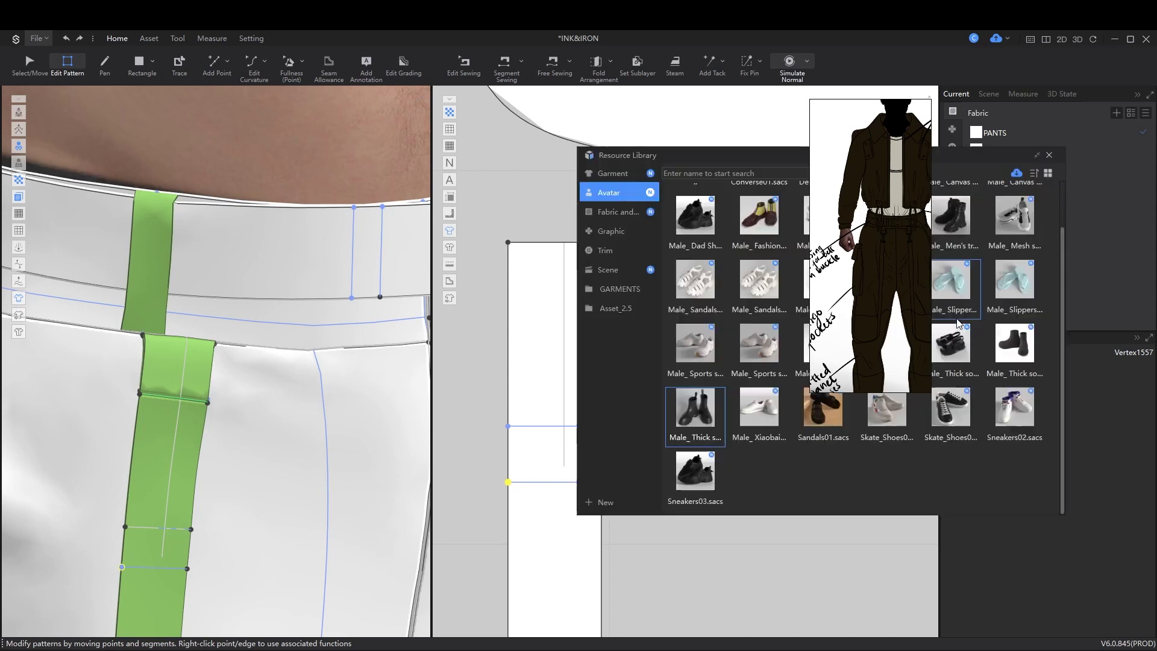
left_click(493, 327)
left_click_drag(769, 172, 624, 146)
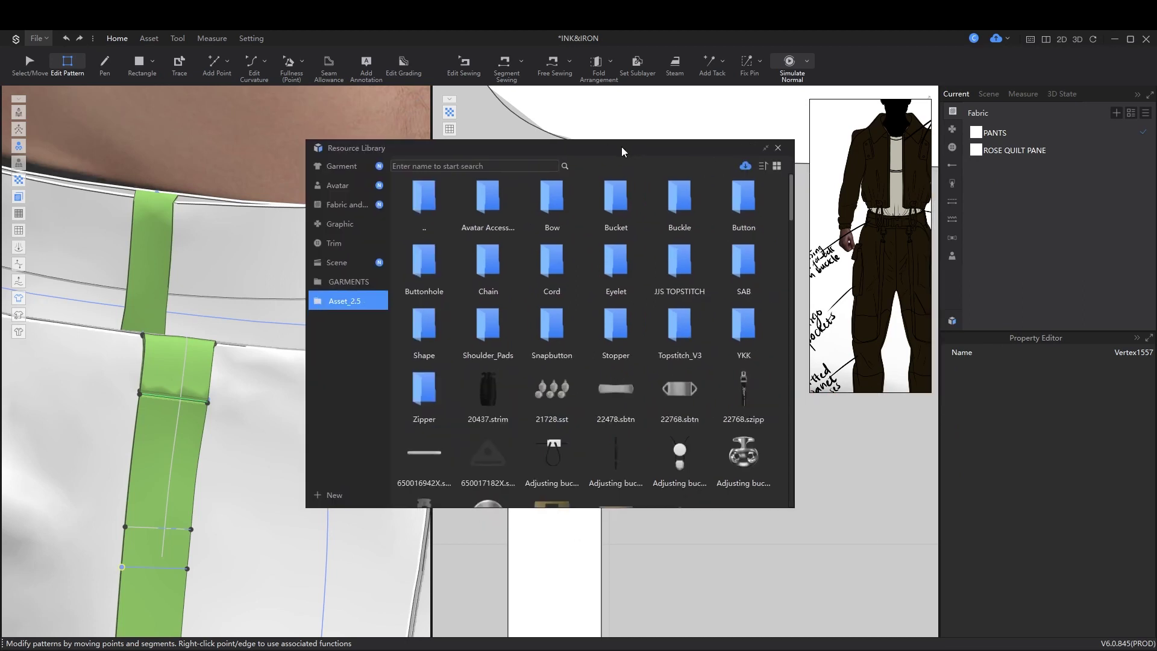
scroll(668, 405, "down", 3)
scroll(660, 367, "down", 10)
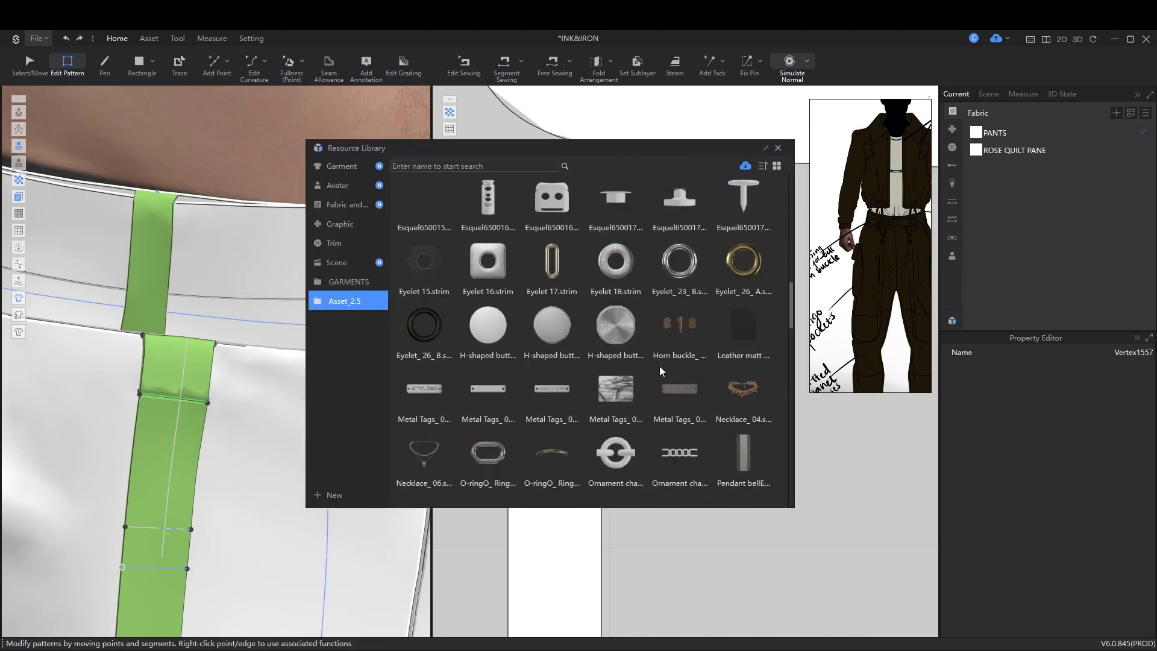
scroll(660, 367, "up", 6)
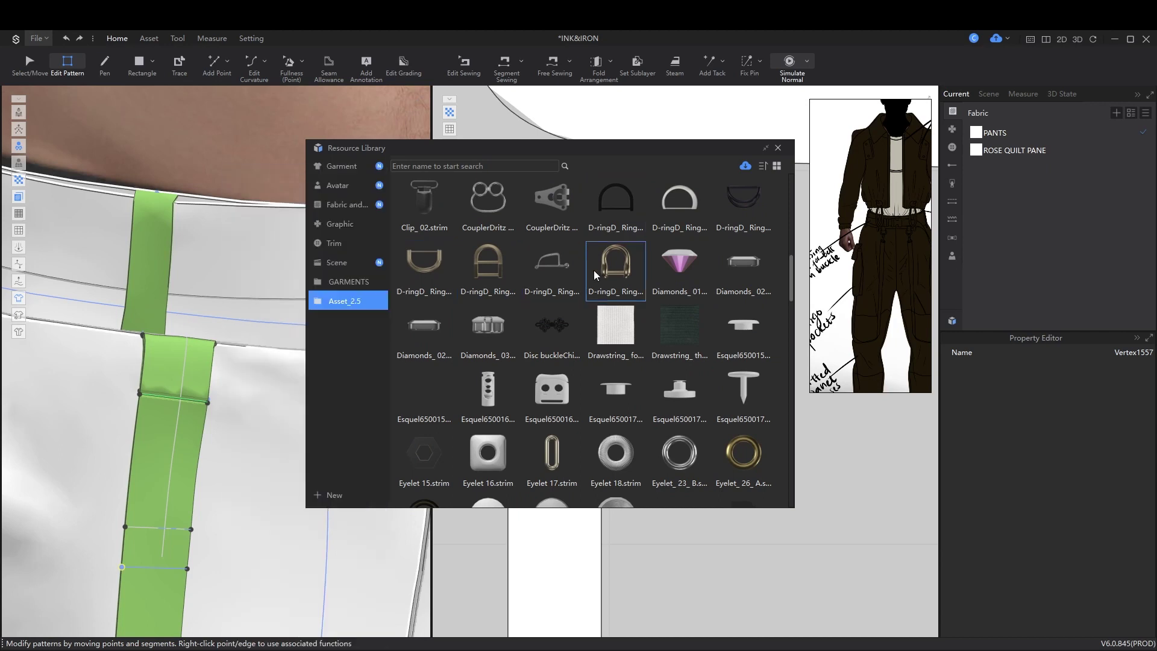
scroll(627, 337, "down", 10)
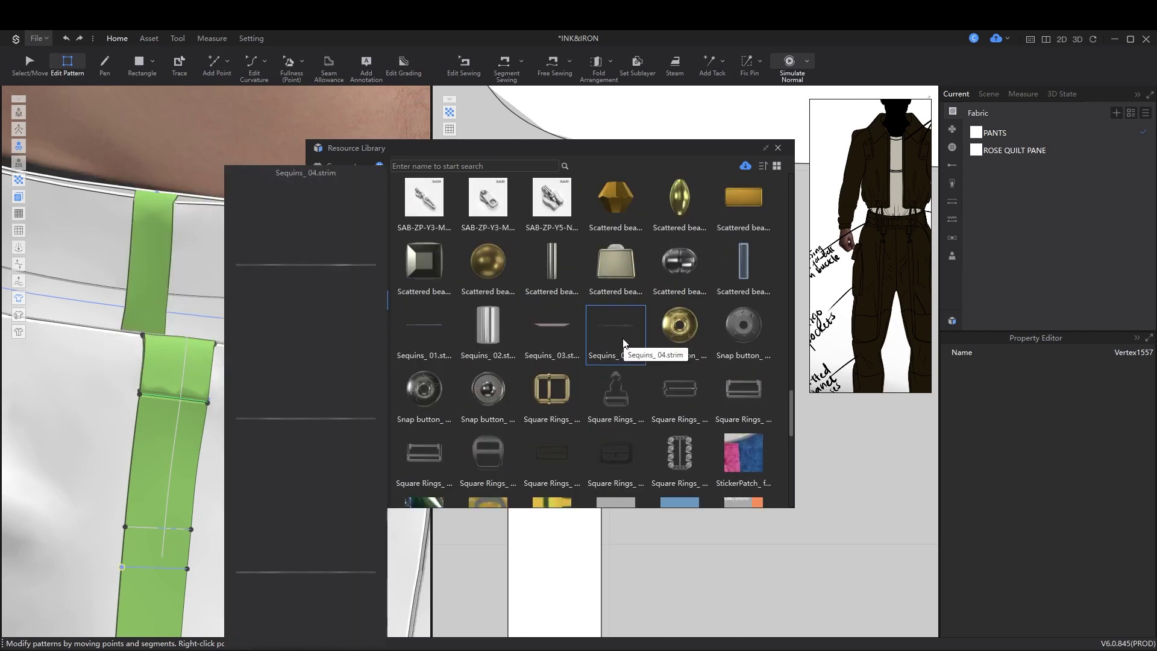
scroll(592, 379, "down", 5)
scroll(592, 378, "up", 15)
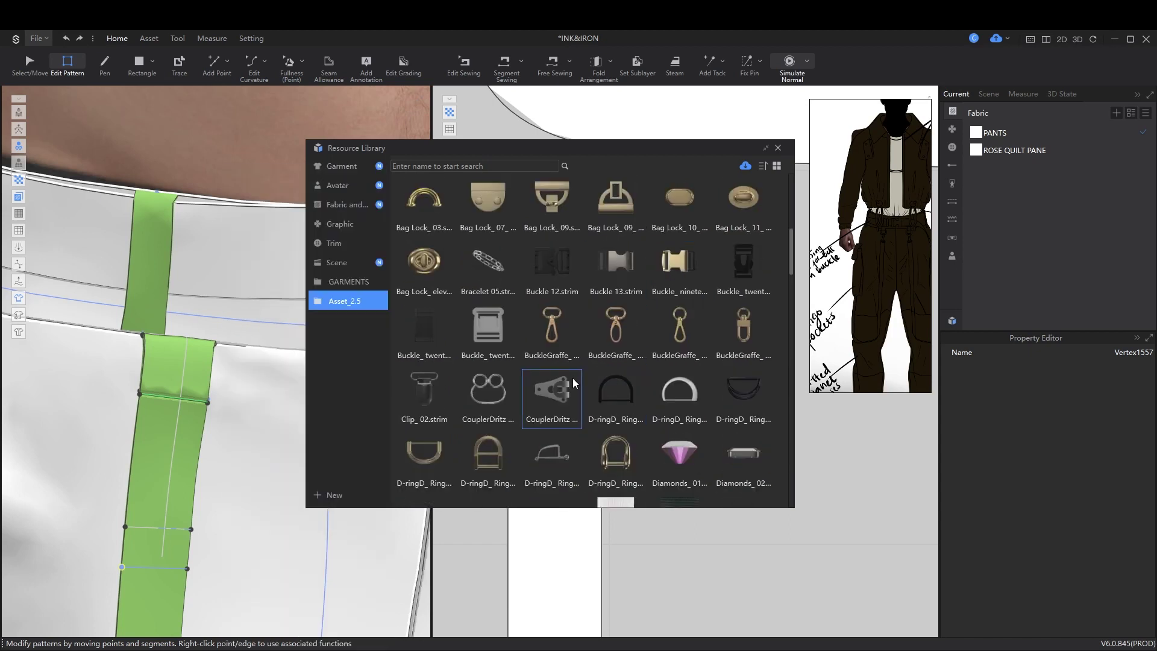
right_click(725, 390)
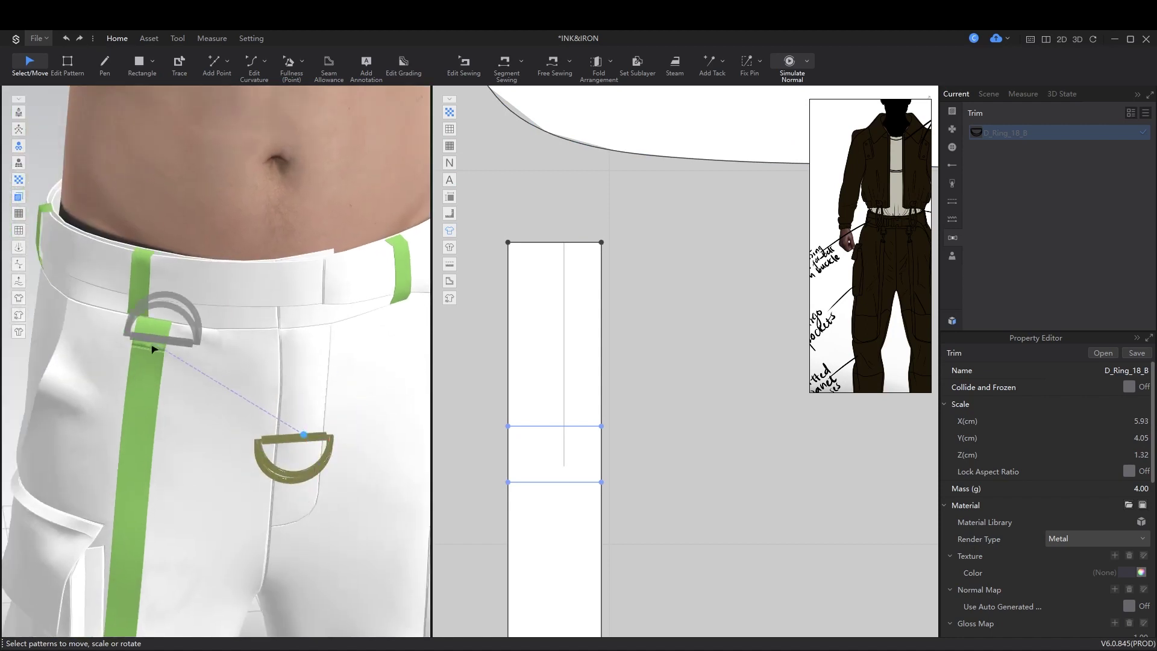
Step: Place the D-ring at the folded strap tab below the waistband and scale it to 4.50 × 3.07 × 1.00 cm
left_click(160, 344)
right_click_drag(160, 343, 362, 356)
scroll(337, 403, "up", 3)
scroll(357, 341, "up", 2)
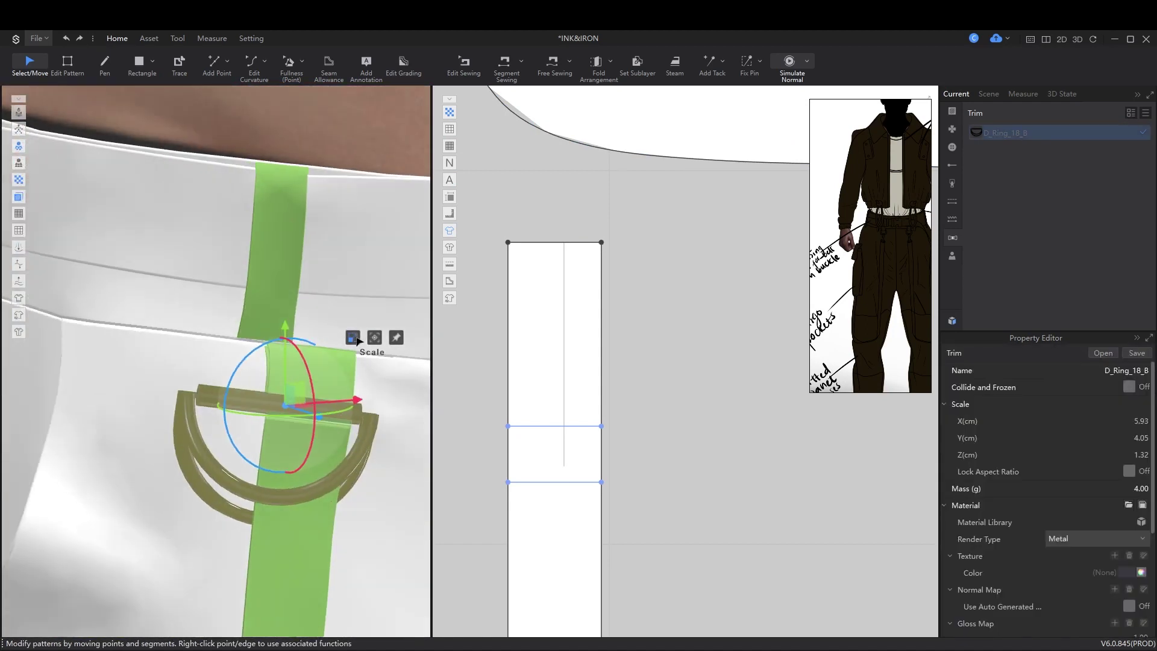
scroll(348, 409, "down", 2)
mouse_move(348, 408)
right_mouse_down()
mouse_move(378, 486)
mouse_move(352, 417)
right_mouse_up()
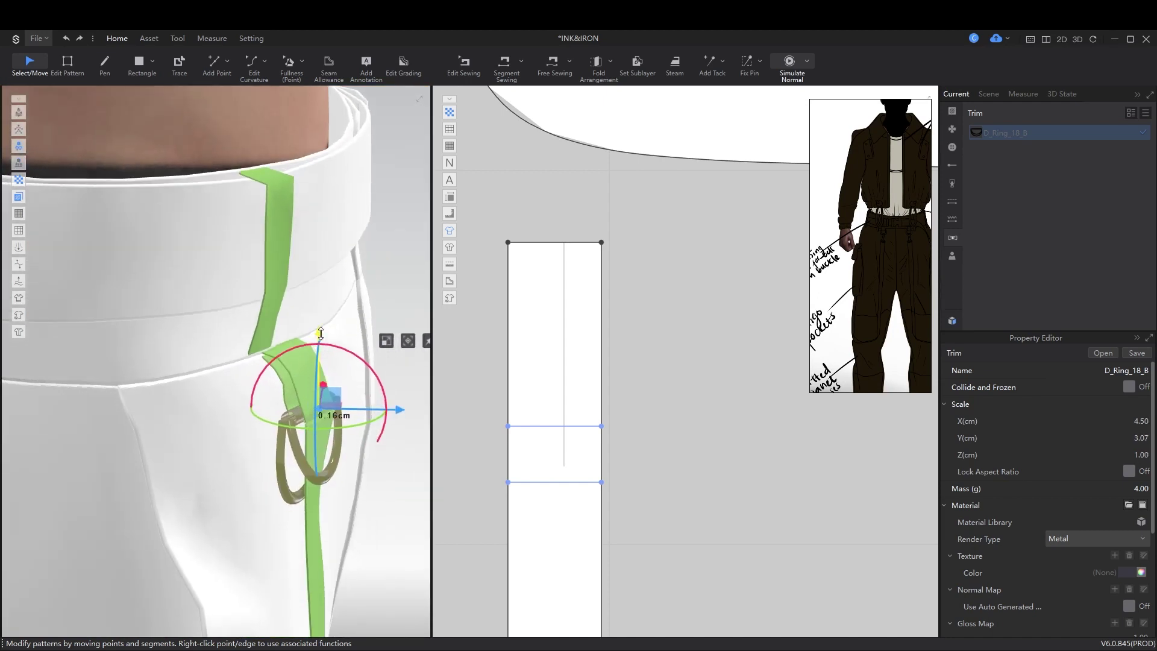
Step: Shrink the D-ring to 3.74 × 2.55 × 0.83 cm and seat its straight bar inside the folded tab
right_click_drag(320, 332, 400, 410)
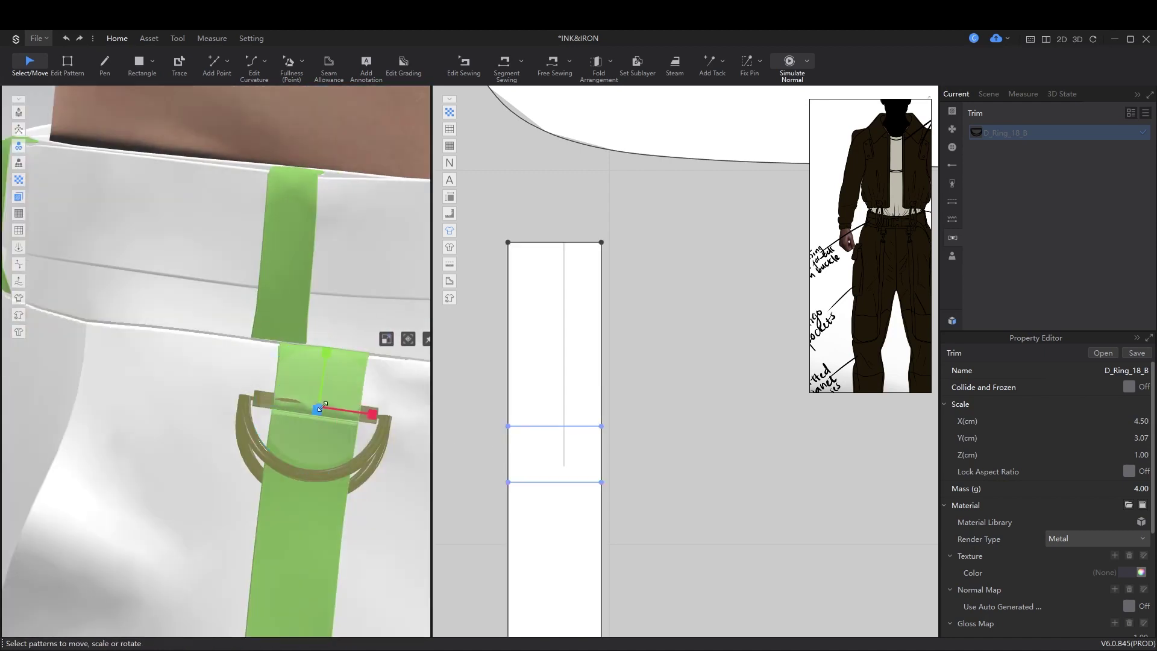
right_click_drag(318, 408, 318, 405)
right_click_drag(282, 477, 384, 345)
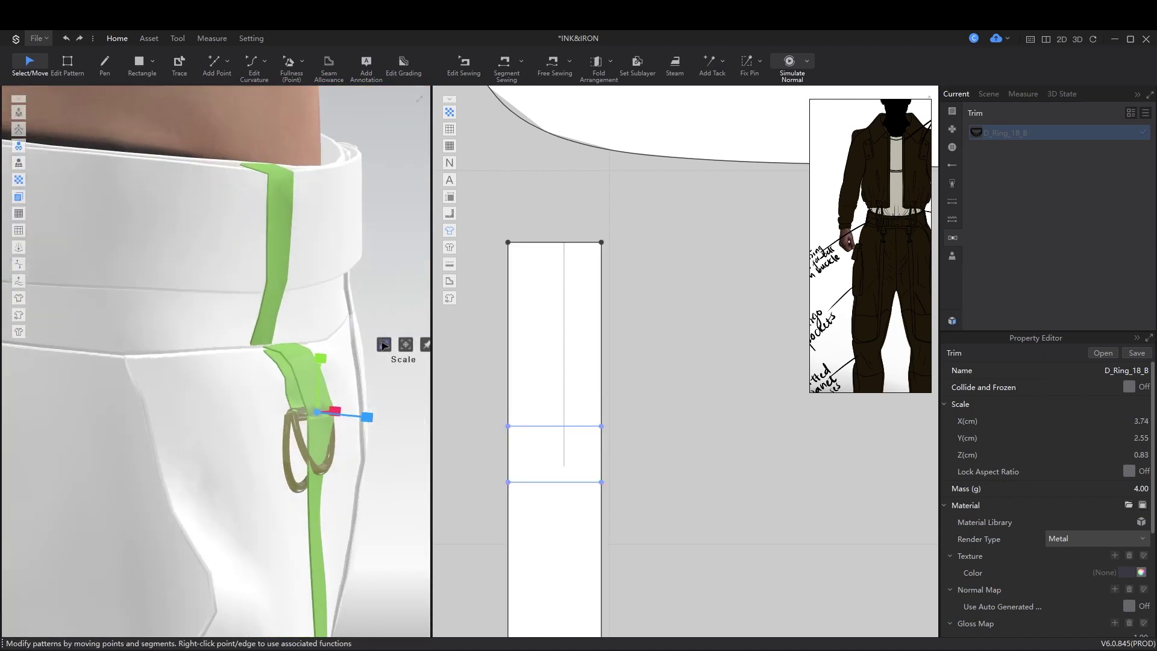
right_click_drag(317, 328, 253, 516)
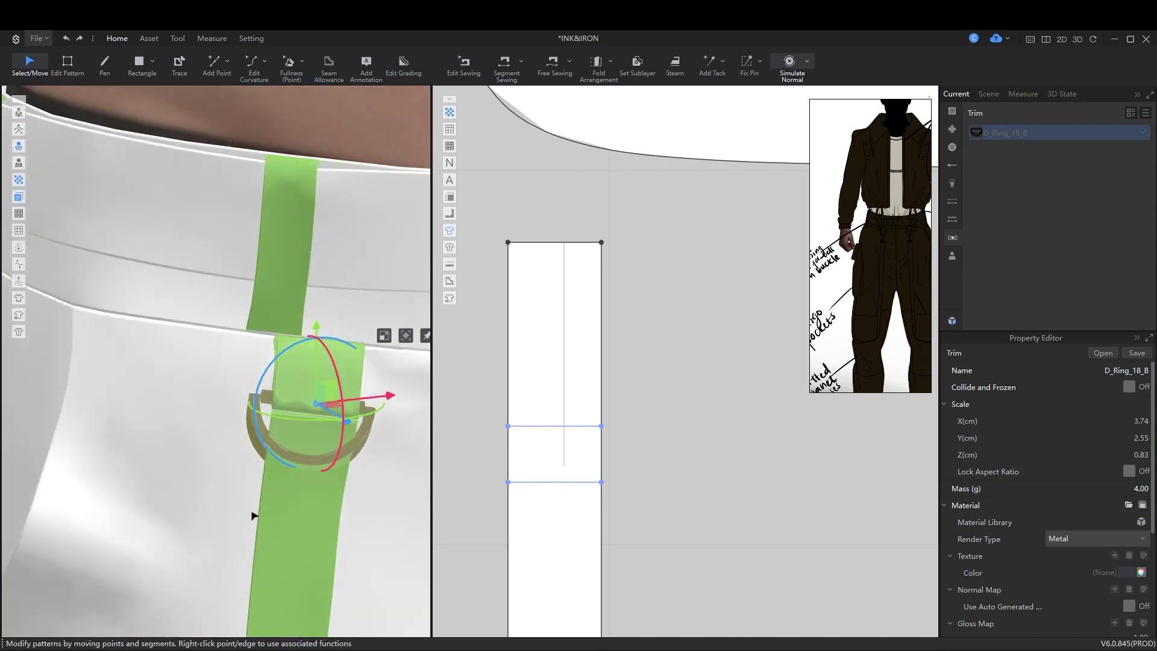
scroll(103, 181, "down", 5)
scroll(181, 301, "up", 4)
left_click(304, 444)
scroll(231, 360, "up", 2)
scroll(259, 422, "down", 2)
right_click_drag(292, 491, 215, 457)
scroll(291, 388, "down", 3)
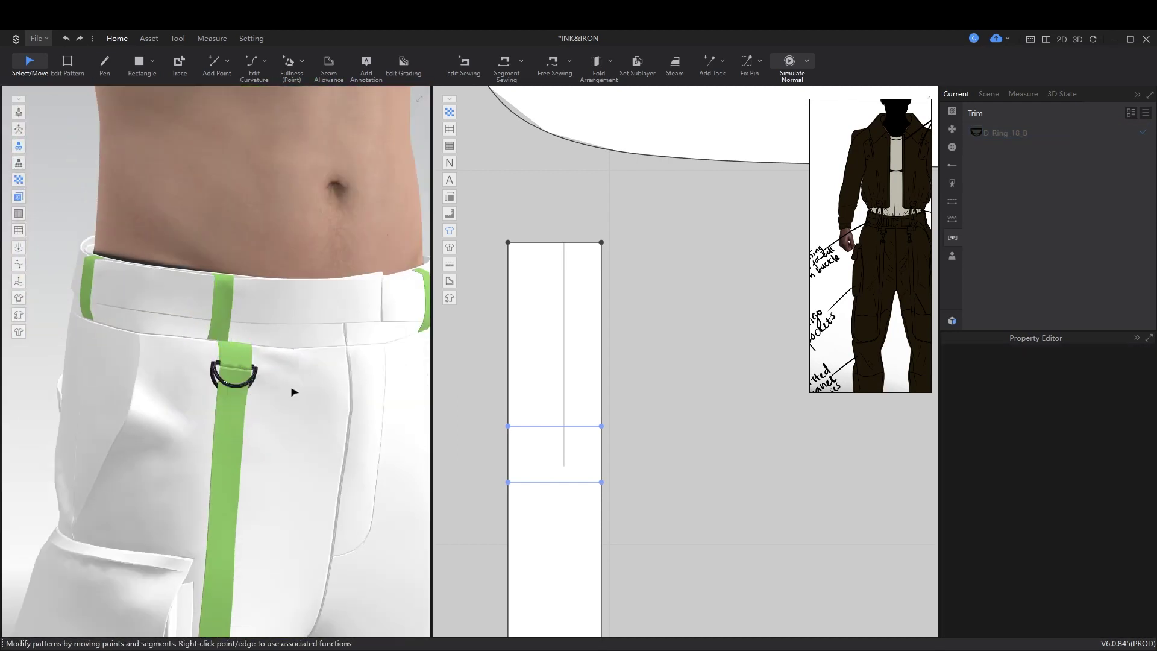
Step: Add the Agraffe_06 snap hook trim from the Asset_2.5 resource library
scroll(269, 417, "up", 1)
scroll(270, 417, "up", 2)
left_click(952, 321)
mouse_move(666, 338)
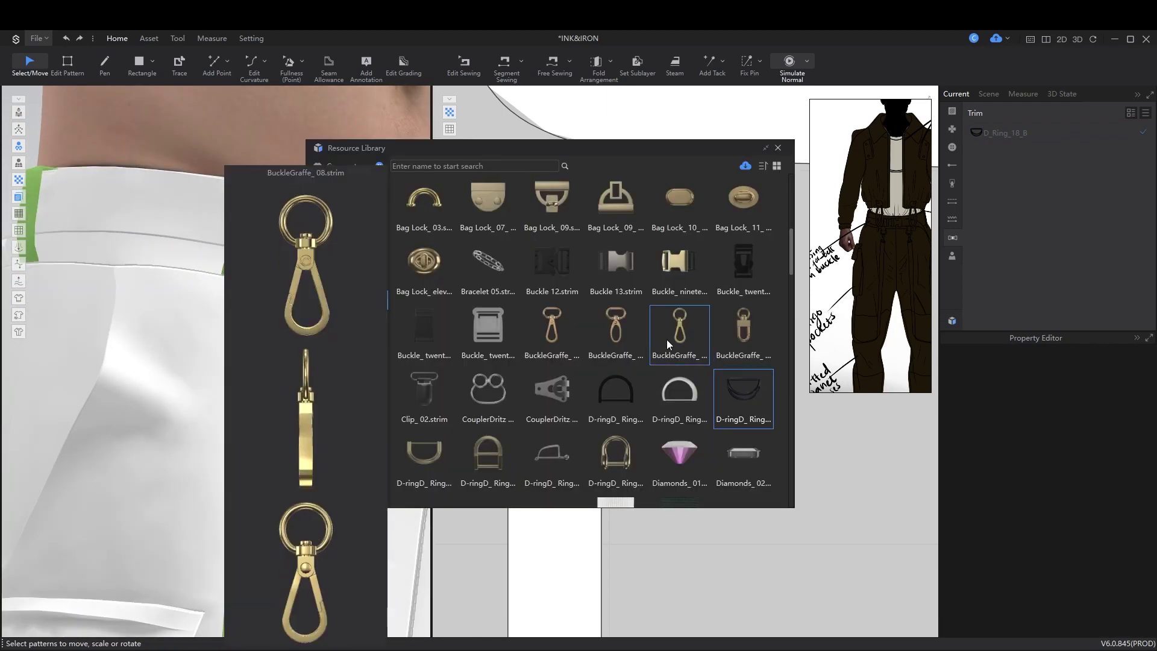
double_click(577, 356)
left_click(637, 393)
left_click(778, 149)
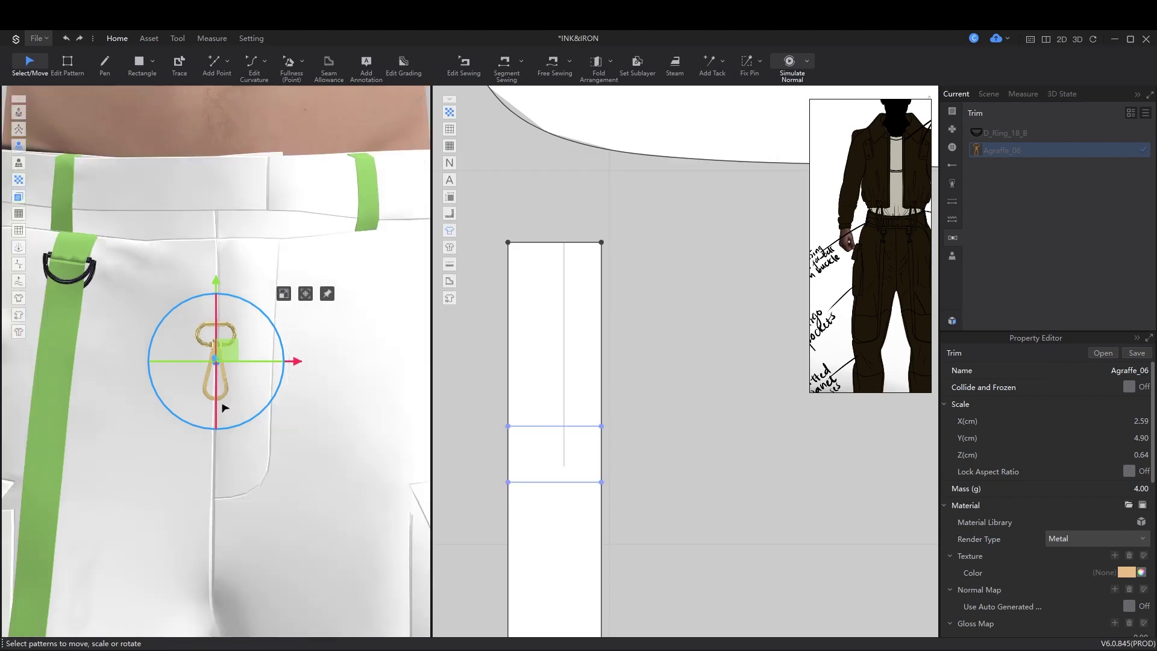
Step: Place the snap hook over the strap at the D-ring and turn it so its clasp end points up
left_click(134, 340)
scroll(258, 509, "up", 3)
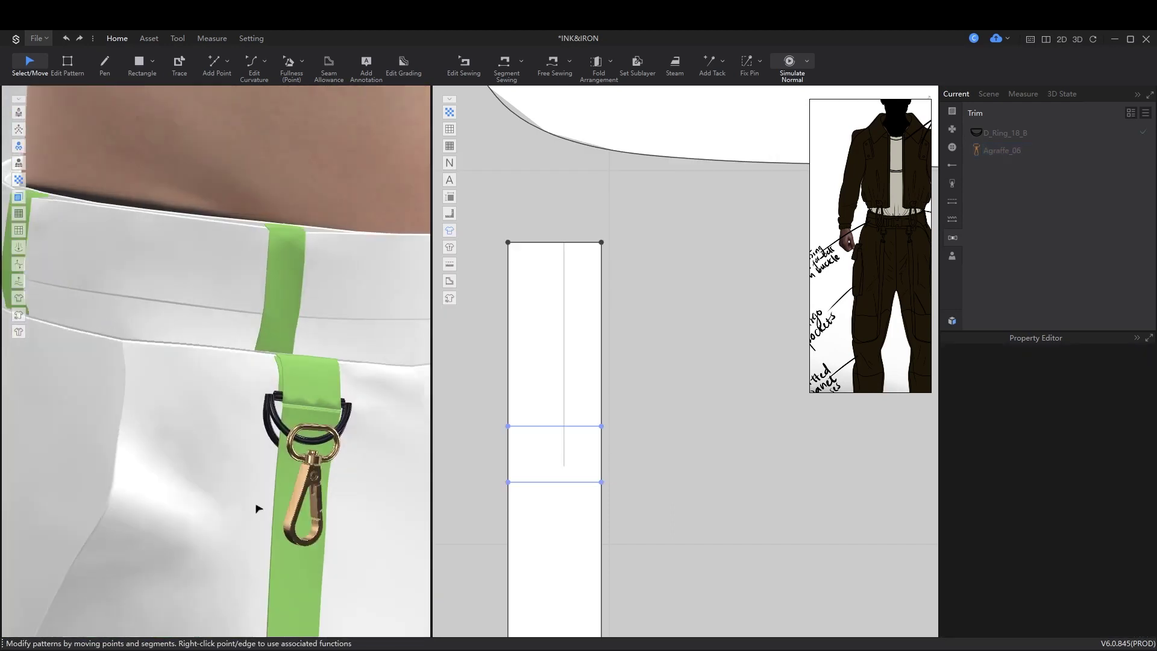
right_click_drag(142, 533, 235, 490)
scroll(208, 452, "up", 3)
right_click_drag(208, 452, 203, 438)
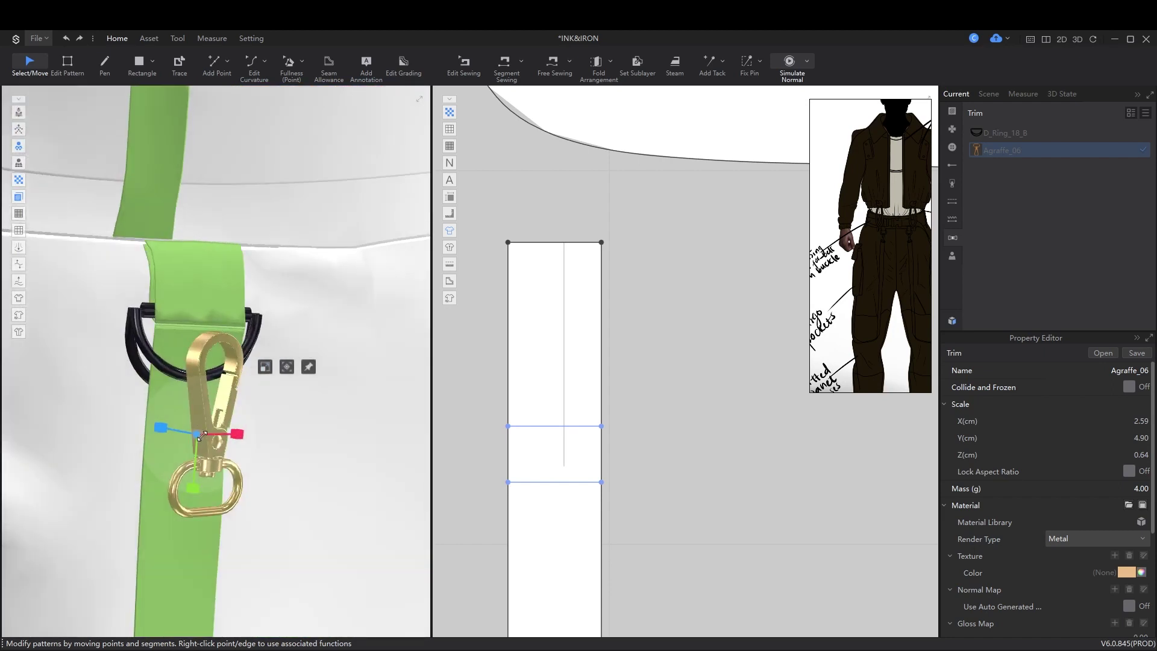
Step: Scale the snap hook down to 1.98 × 3.75 × 0.49 cm
left_click_drag(180, 469, 185, 476)
right_click_drag(185, 476, 264, 399)
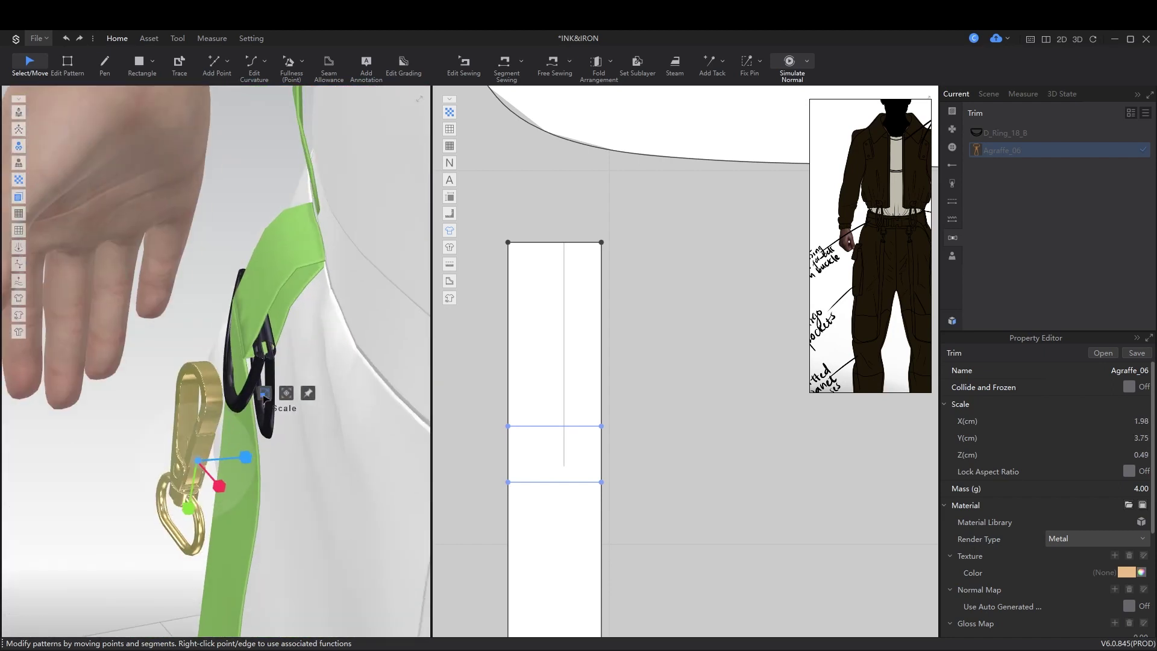
right_click_drag(188, 461, 253, 508)
Step: Move and rotate the snap hook so its clasp hangs from the D-ring in line with the strap
scroll(240, 505, "up", 3)
scroll(253, 508, "up", 5)
scroll(685, 362, "down", 3)
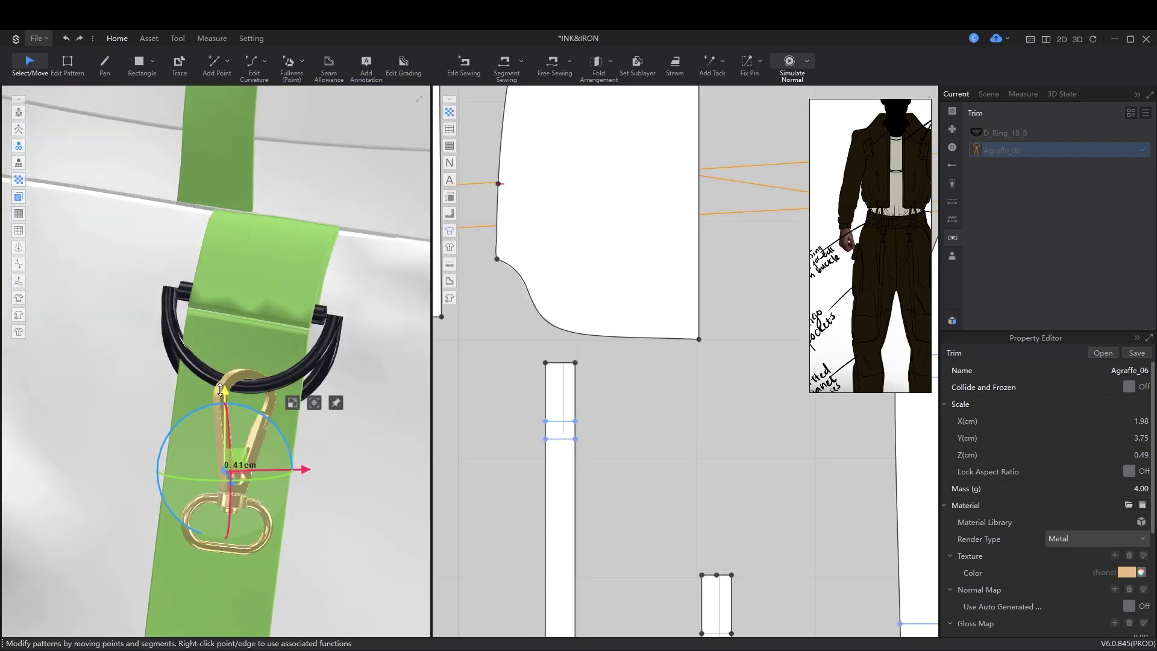
right_click_drag(228, 389, 258, 478)
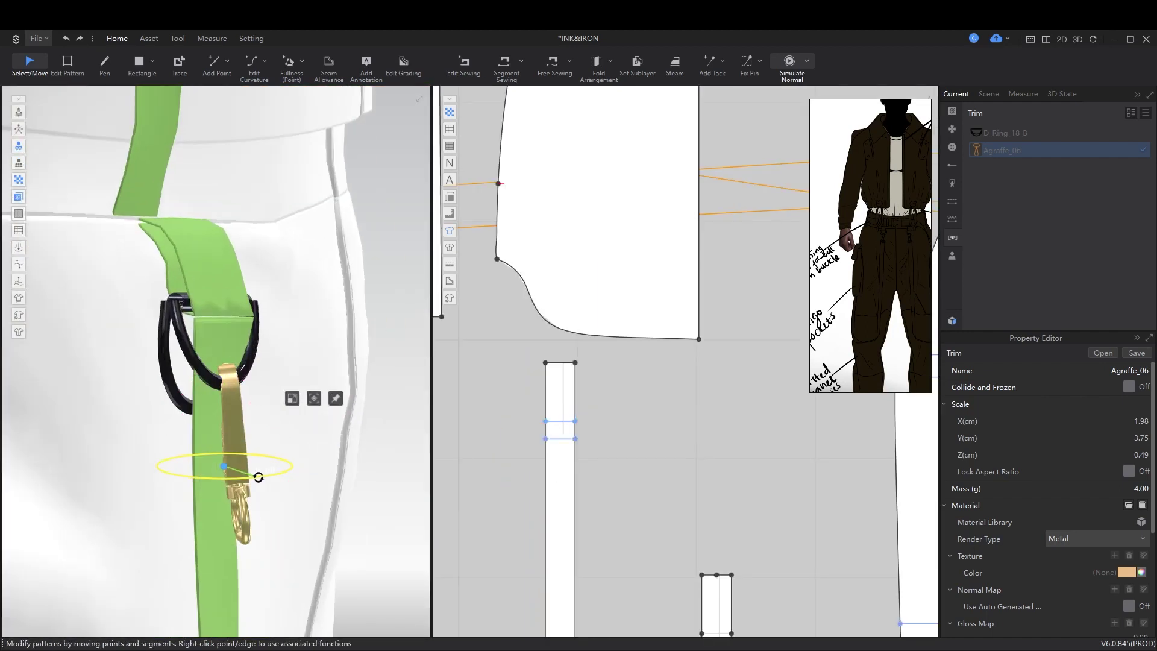
right_click_drag(224, 411, 259, 458)
scroll(310, 486, "down", 3)
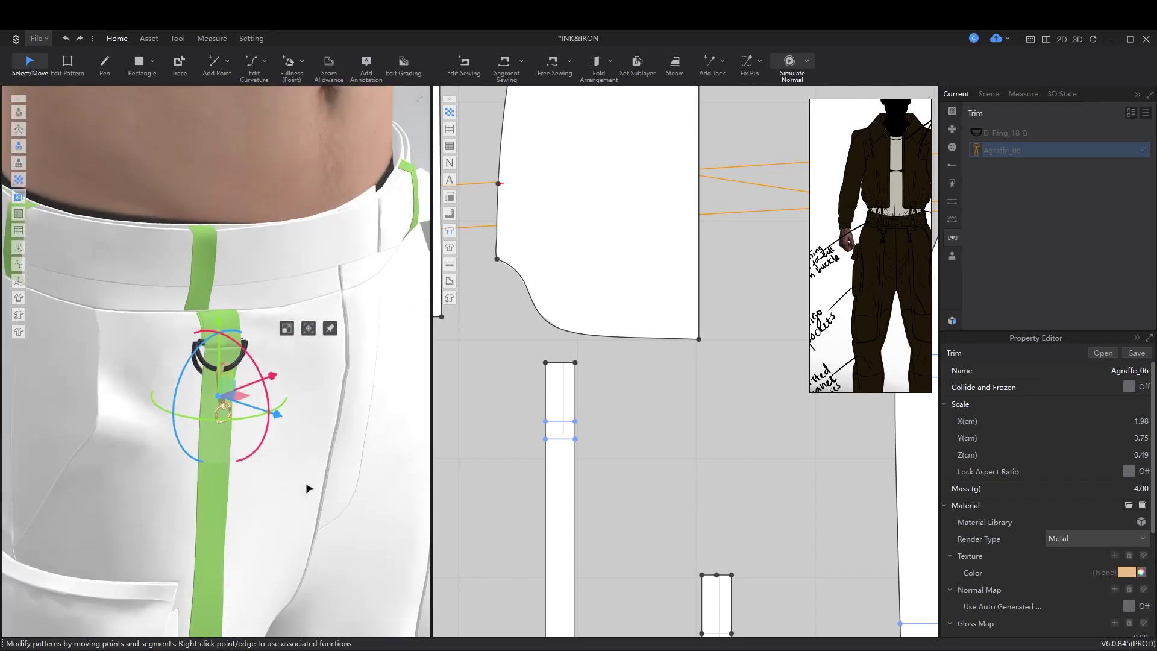
right_click_drag(310, 486, 233, 470)
scroll(233, 470, "up", 2)
left_click(953, 321)
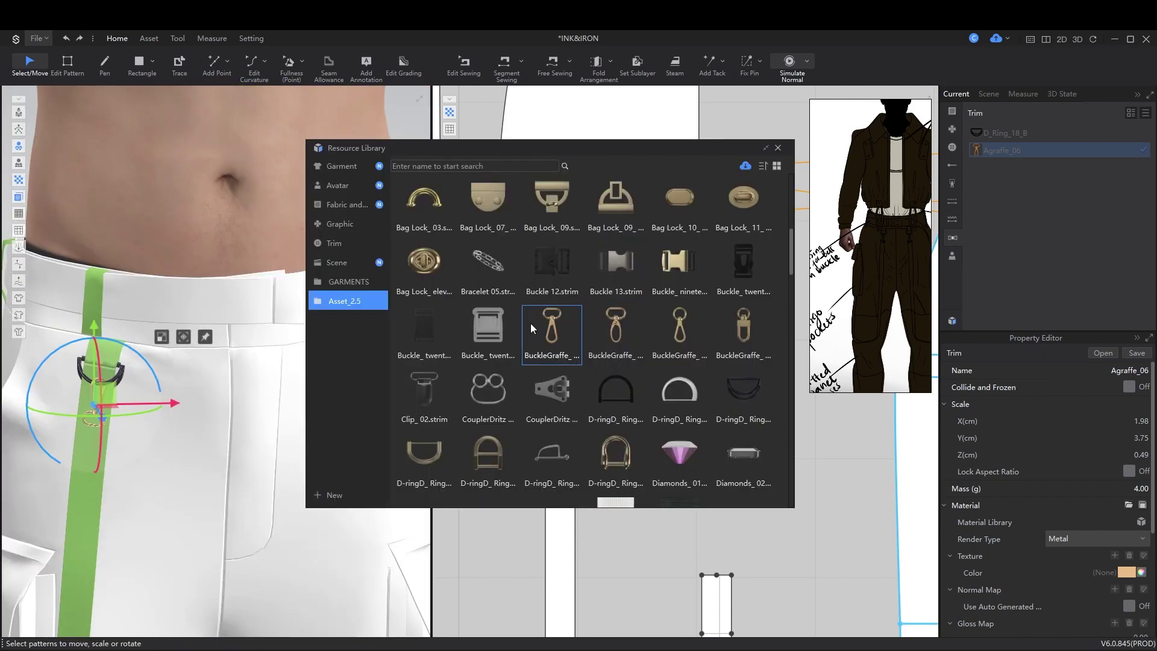
mouse_move(733, 281)
scroll(305, 272, "down", 5)
scroll(547, 470, "down", 5)
scroll(870, 301, "up", 4)
scroll(535, 377, "up", 4)
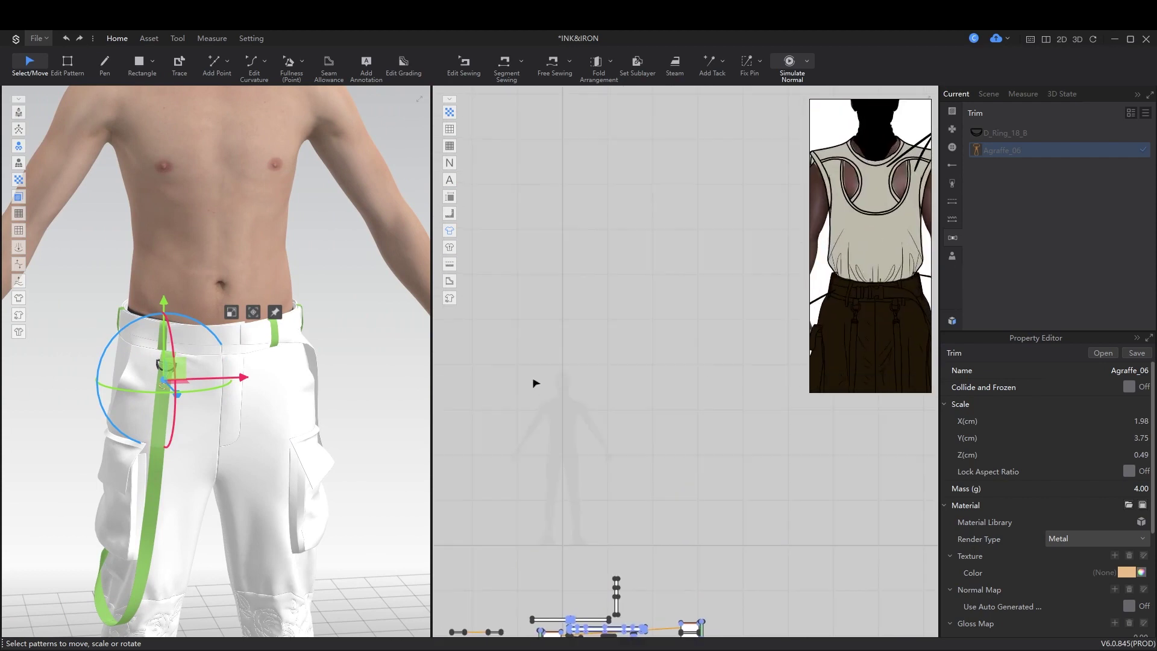
Step: Add the Man_Sweatshirt.sgar garment from the resource library to the current project
left_click(952, 320)
left_click(342, 165)
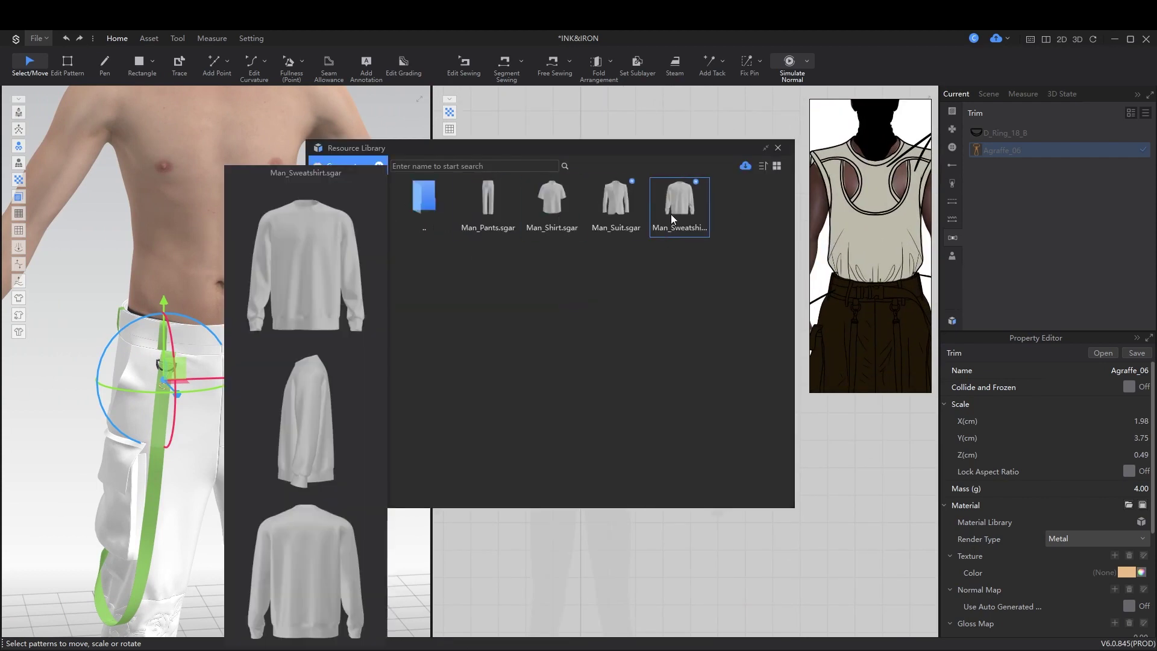
double_click(679, 202)
left_click(597, 402)
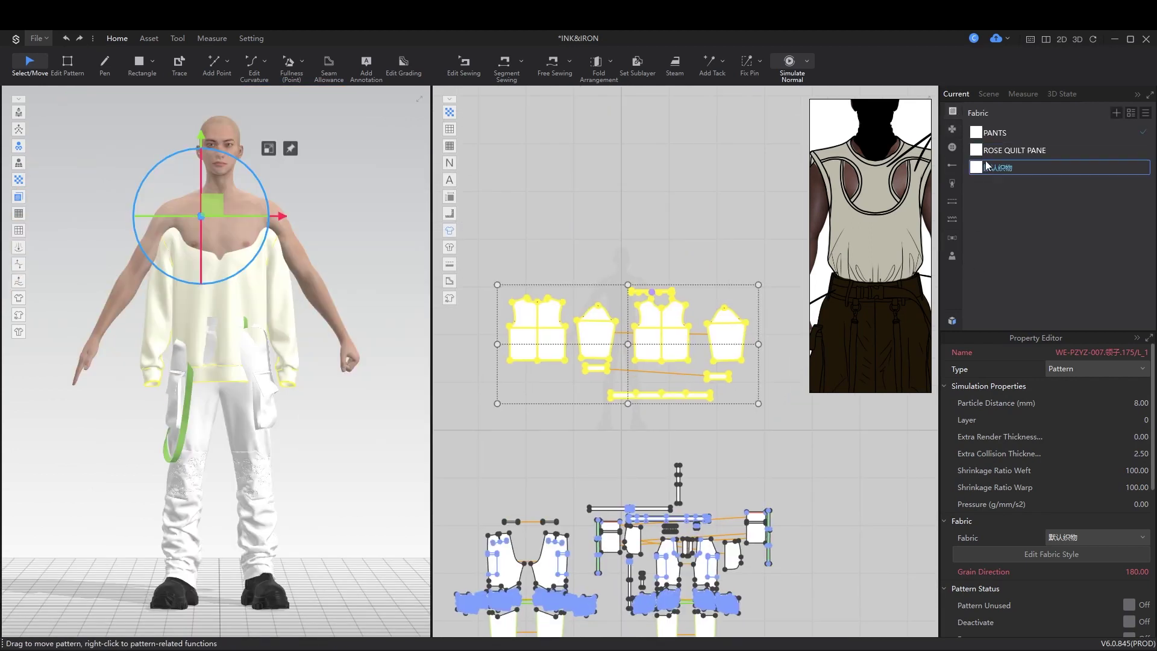
Step: Rename the sweatshirt's fabric as TANK
left_click(988, 168)
type("TANK")
key("Return")
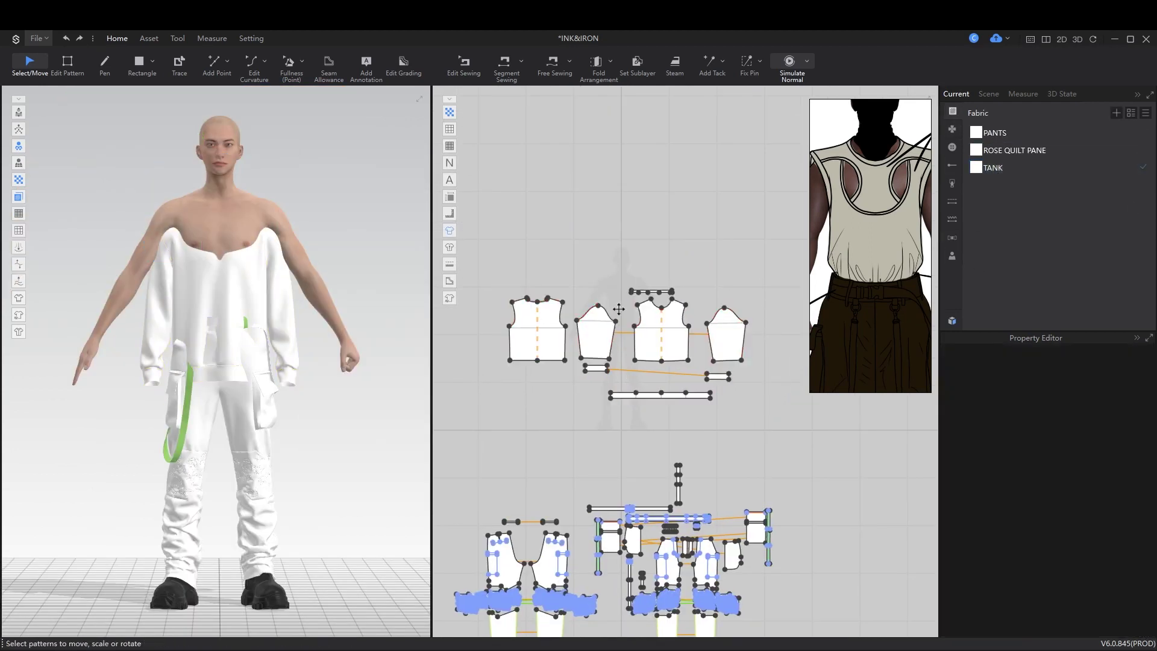
Step: Raise the whole sweatshirt onto the avatar's shoulders and align it with the torso from the side
left_click(265, 289)
right_click_drag(266, 289, 289, 361)
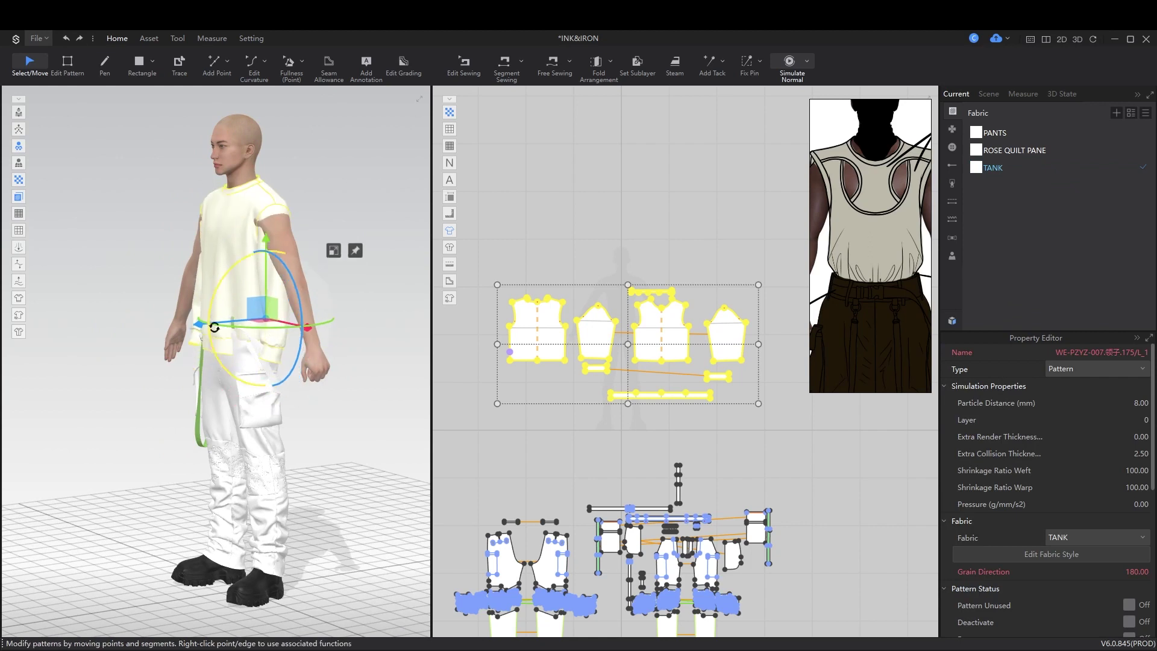
scroll(294, 458, "up", 5)
Step: Delete the sweatshirt's hem band, both cuffs and both sleeve patterns
left_click(663, 434)
left_click_drag(660, 395, 602, 369)
key("Delete")
left_click(596, 331)
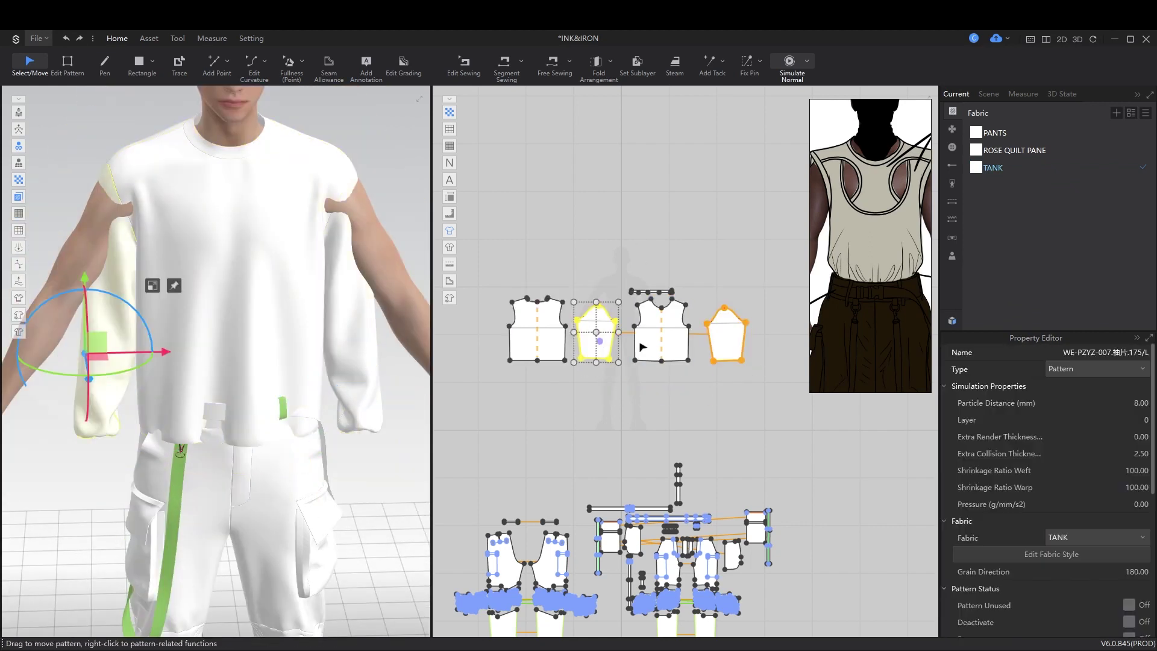
key("Delete")
left_click(726, 341)
key("Delete")
Step: Try simulating the tank's front, back and collar patterns on layer 1 over the pants
scroll(563, 400, "down", 3)
scroll(562, 400, "up", 6)
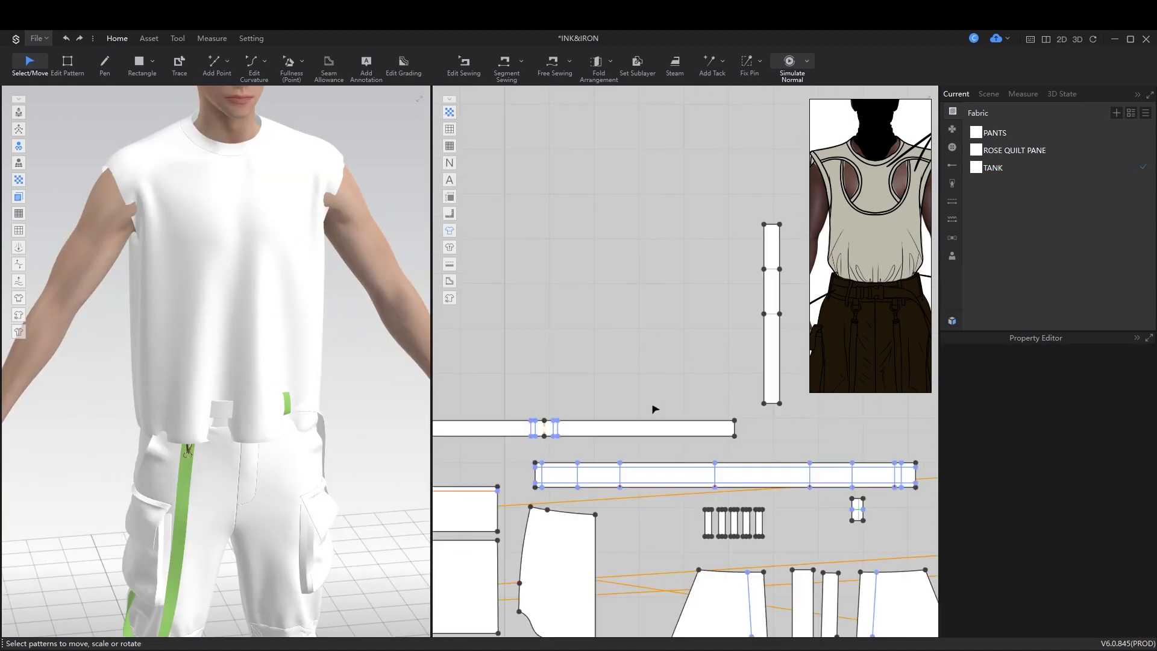
left_click(657, 470)
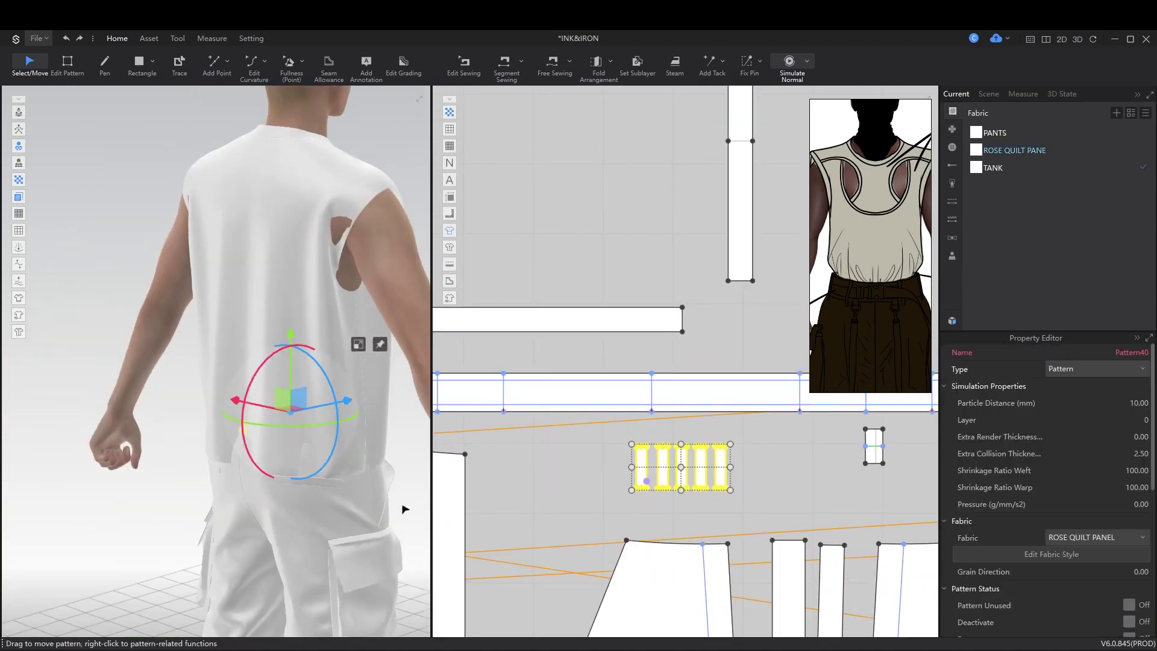
scroll(574, 414, "down", 3)
scroll(542, 459, "up", 5)
left_click_drag(455, 330, 729, 467)
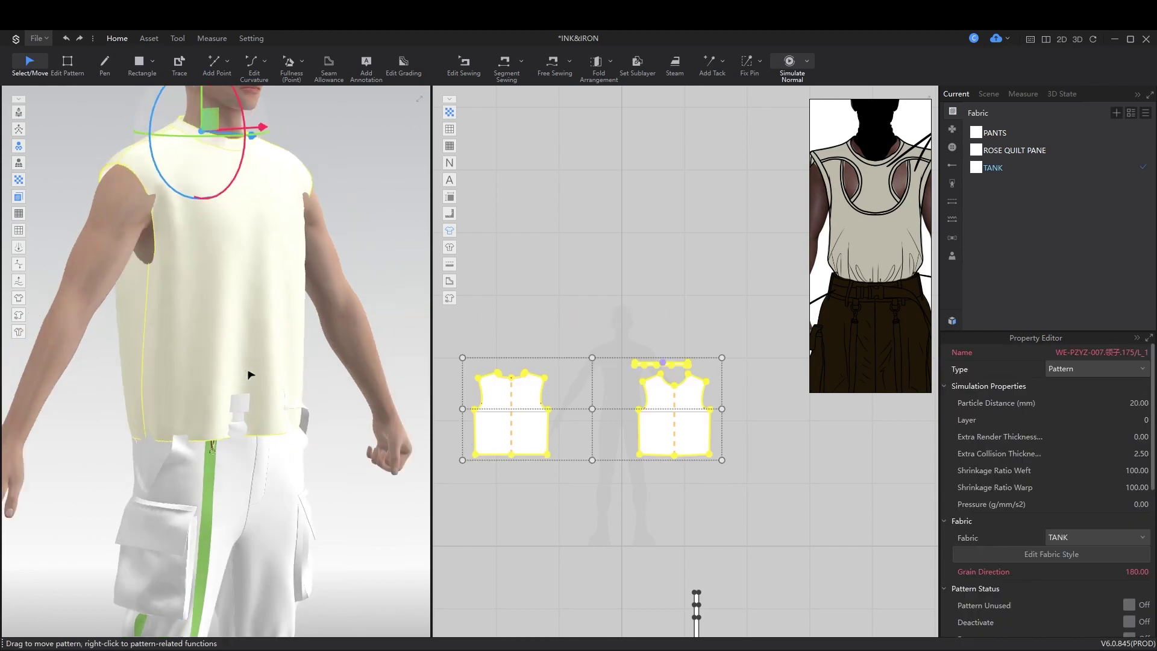
left_click(1143, 416)
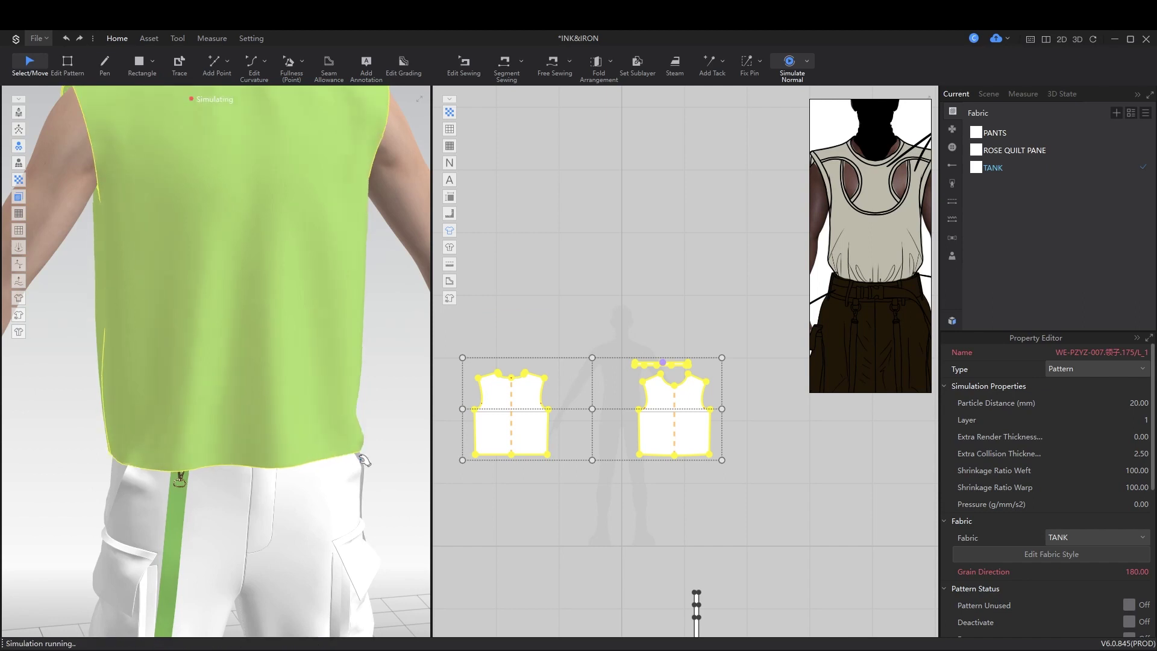
right_click_drag(244, 461, 175, 471)
key("space")
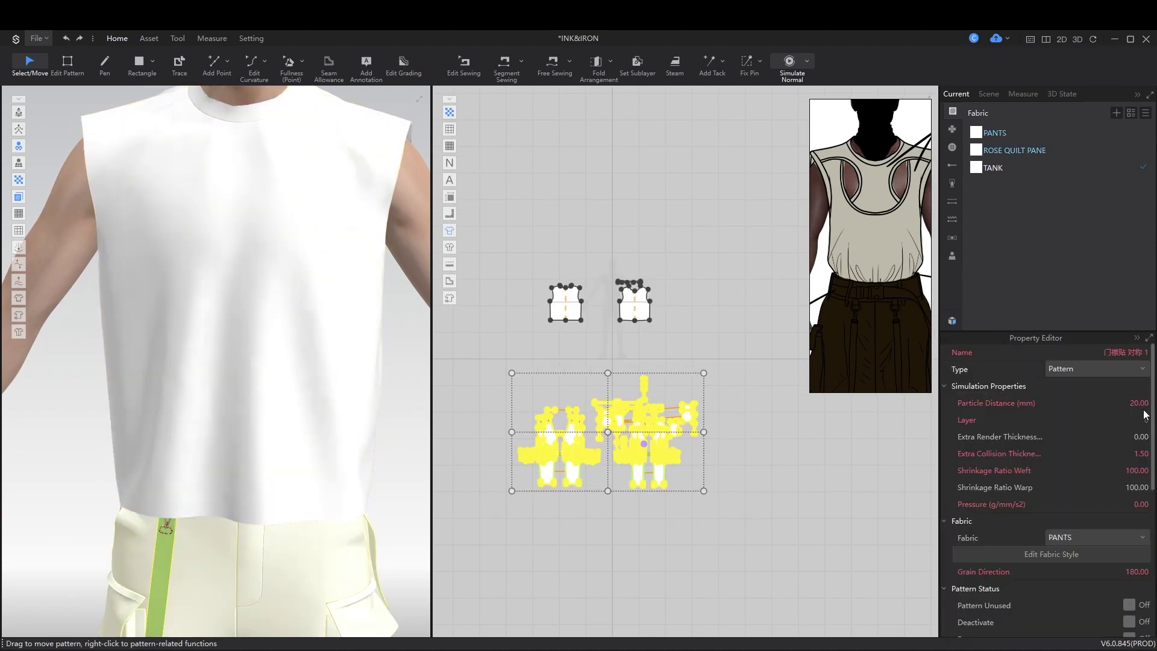
Step: Put all pants patterns on layer 1 and simulate so the tank tucks under the waistband, checking the back
key("Return")
key("space")
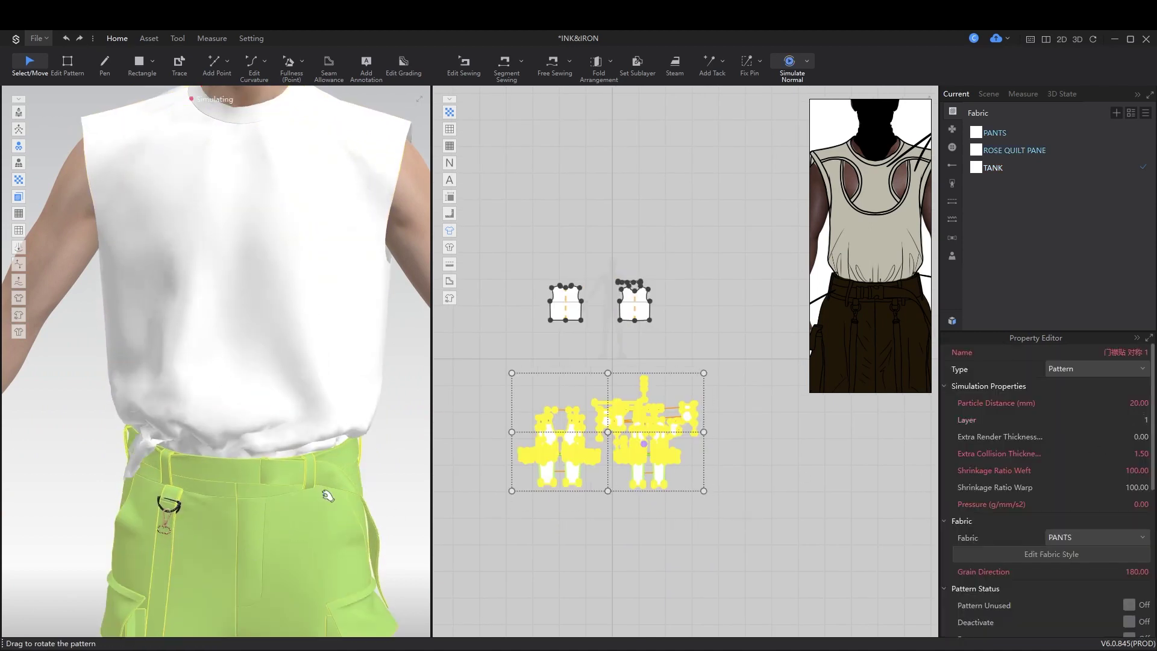
right_click_drag(184, 562, 362, 627)
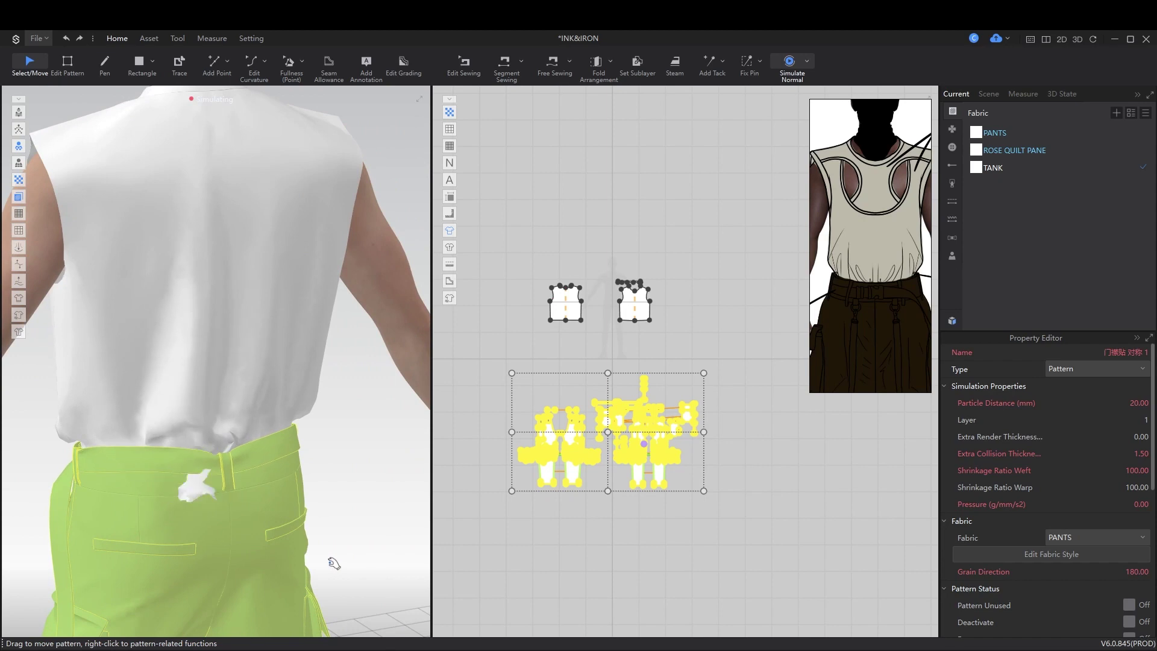
right_click_drag(194, 570, 260, 538)
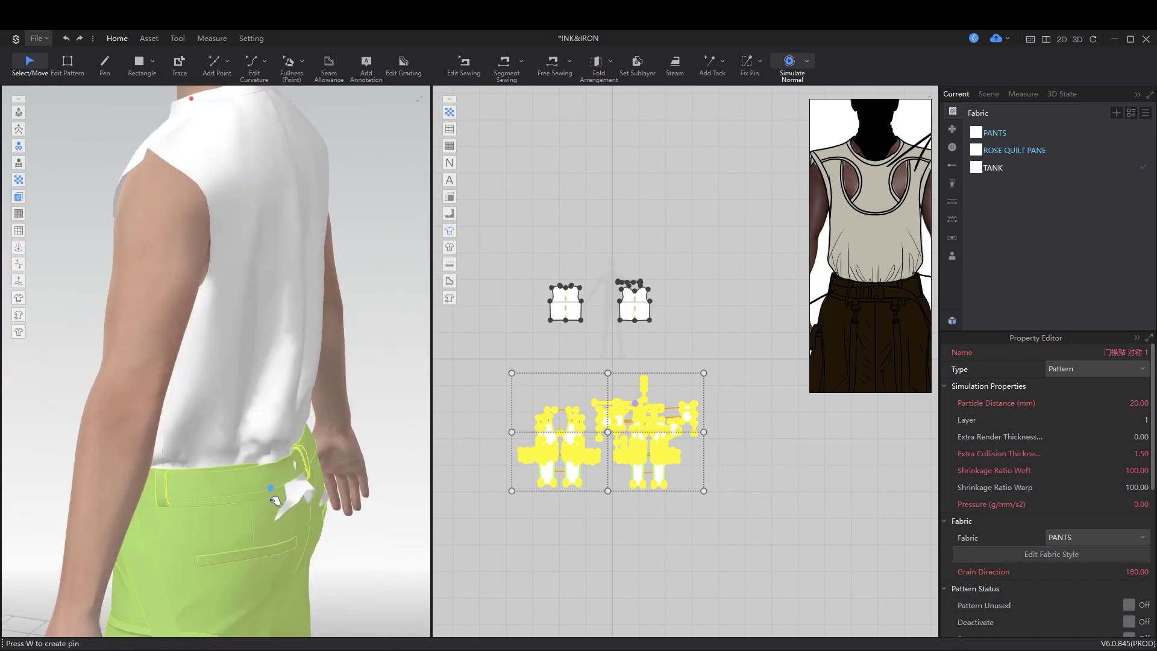
right_click_drag(320, 479, 416, 464)
Step: Set sublayers from both back pants panels and the waistband to the tank's back pattern, simulate, and pull the stray fabric into place
scroll(569, 425, "up", 3)
left_click(637, 62)
right_click_drag(598, 510, 612, 425)
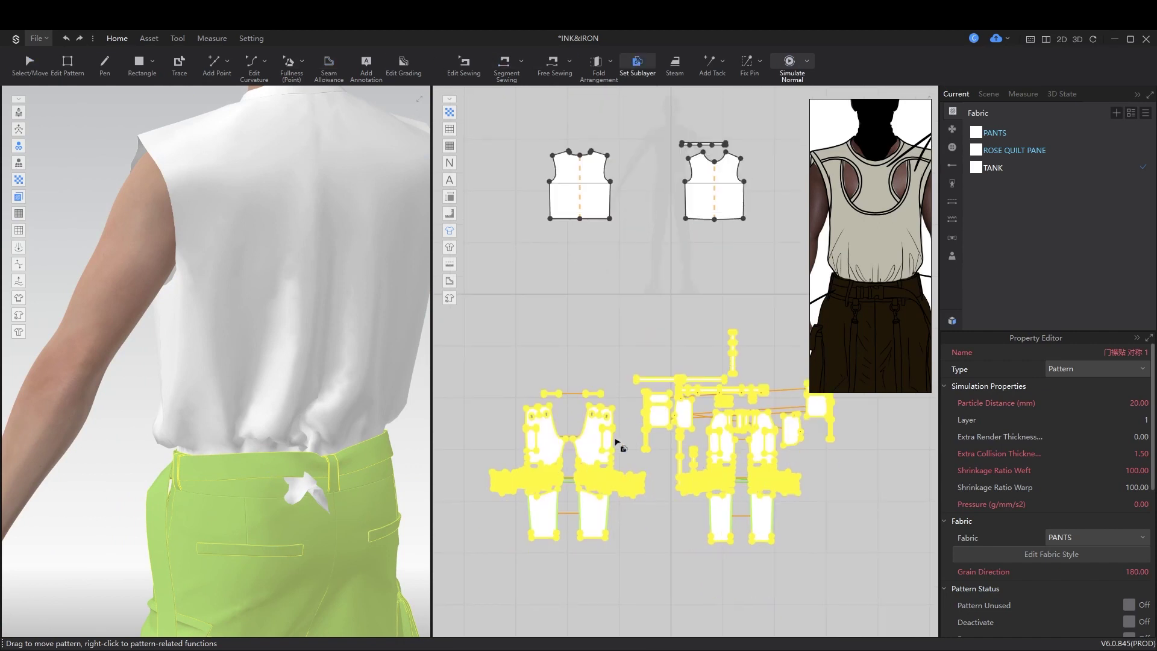
left_click(538, 371)
scroll(573, 337, "up", 3)
scroll(632, 289, "down", 4)
left_click(721, 388)
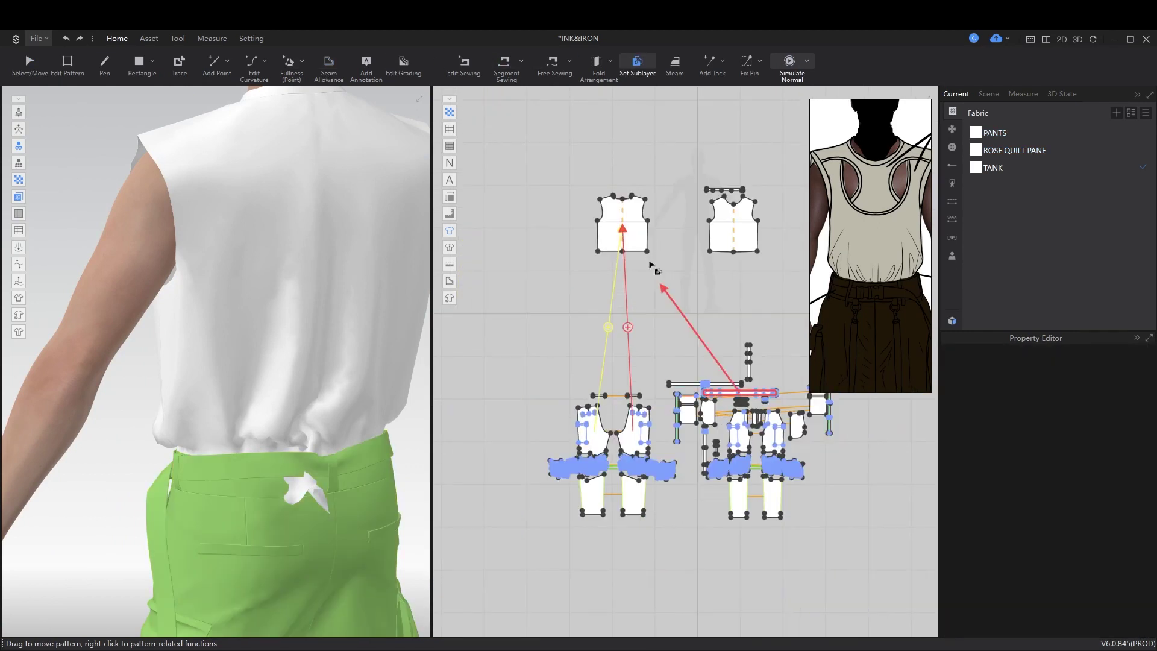
key("space")
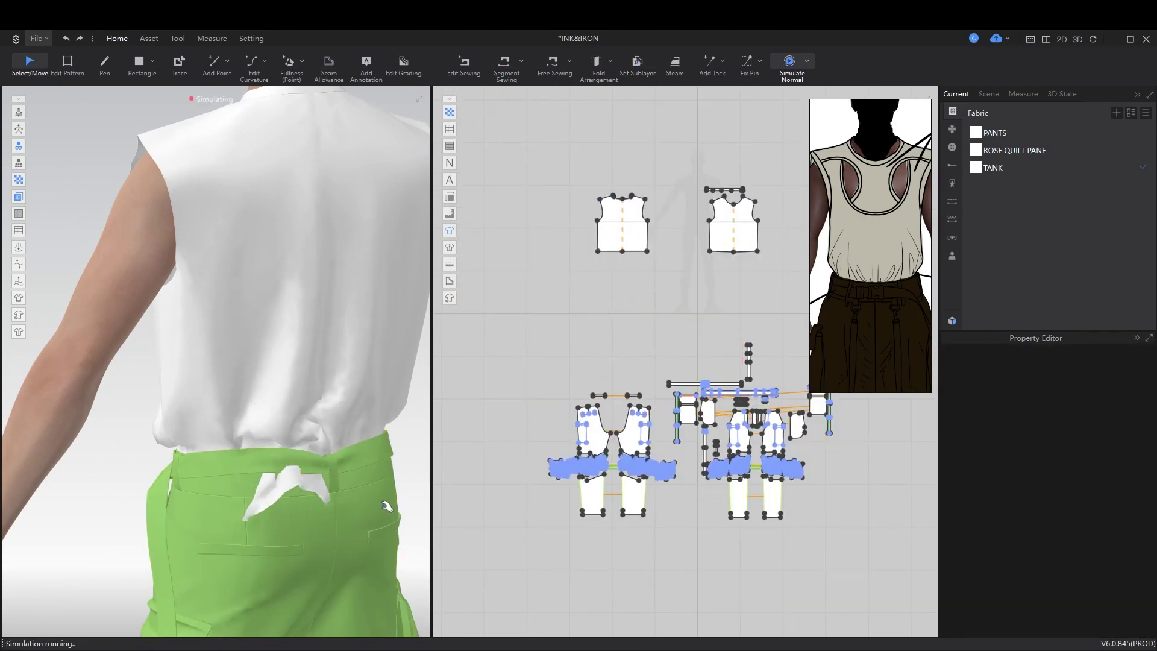
right_click_drag(388, 530, 282, 364)
left_click(283, 364)
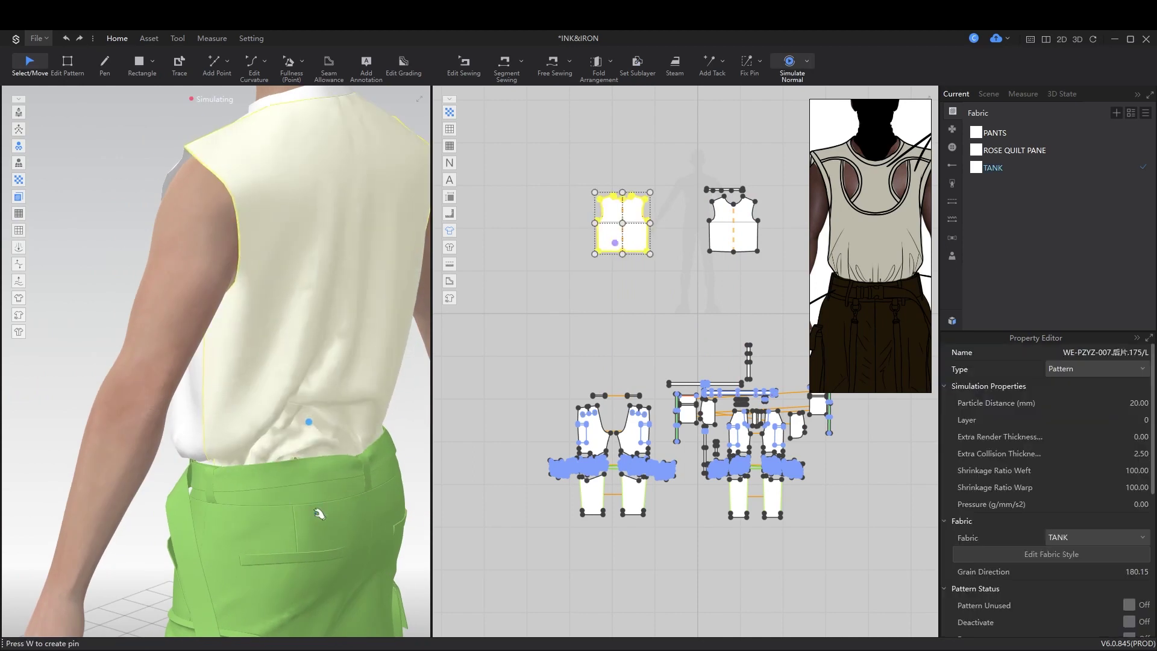
Step: Set a sublayer from the waistband to the tank's front pattern and simulate the drape from front and back
key("KP_2")
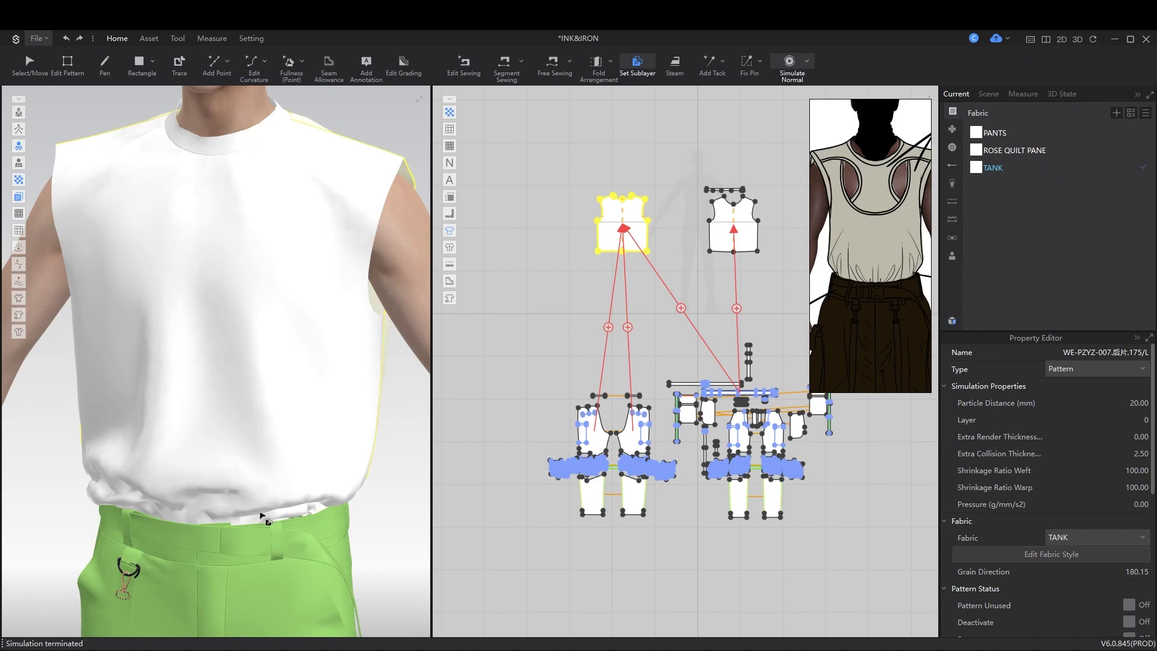
key("KP_8")
key("Escape")
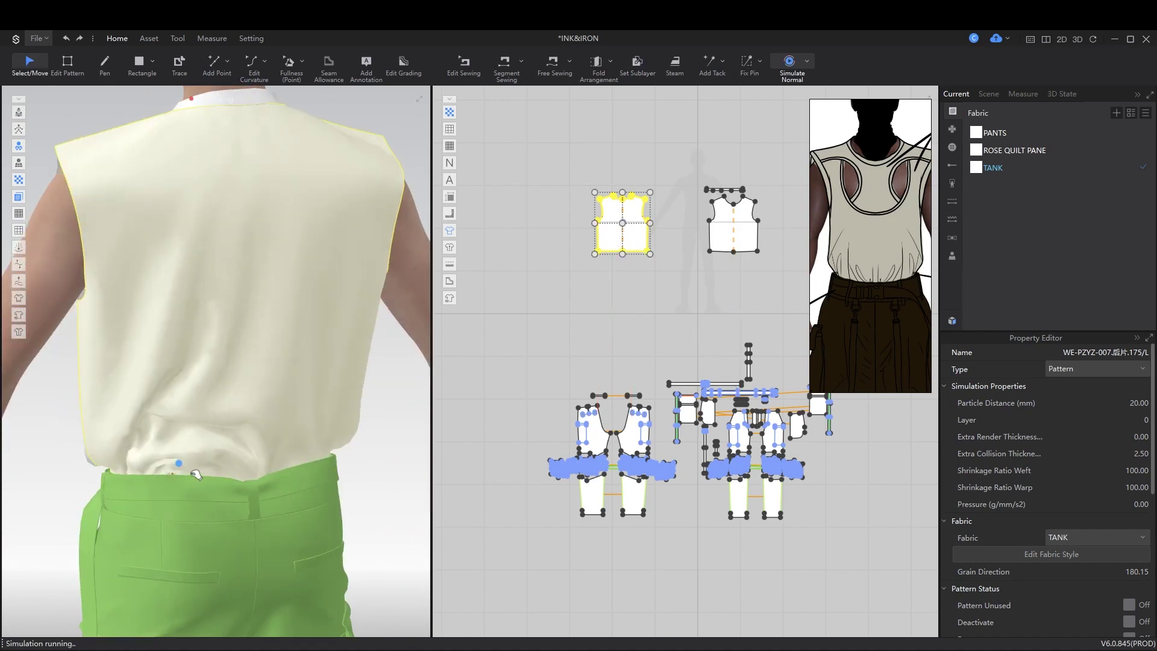
key("KP_2")
key("space")
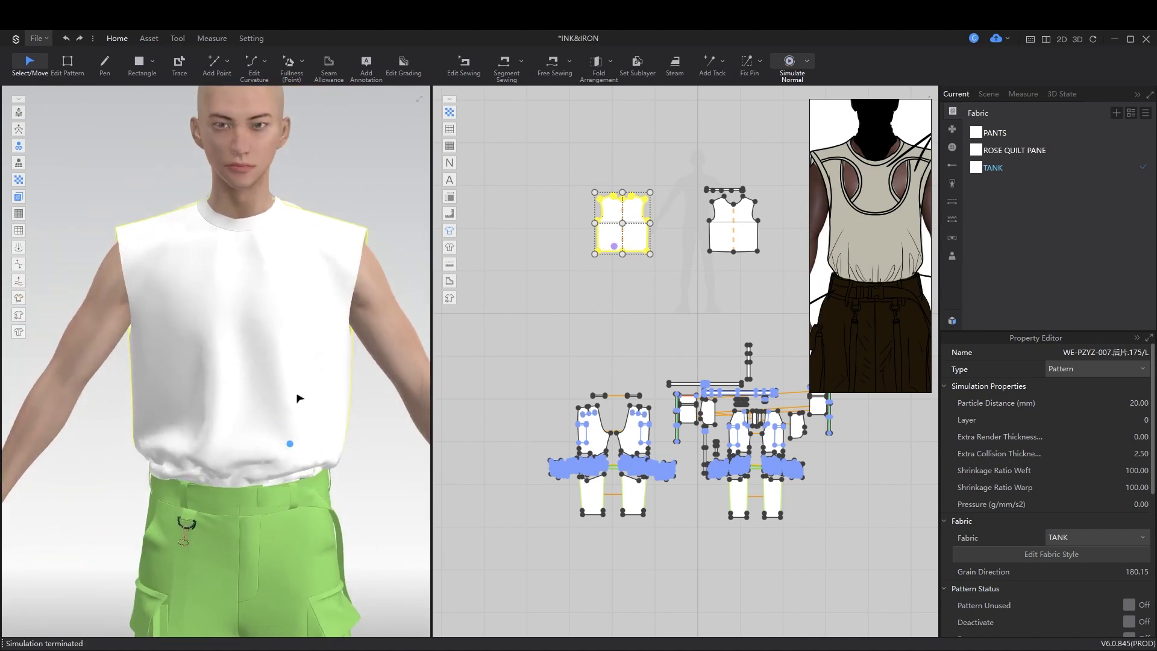
Step: Try adding one equidistant internal line inside the tank back's armholes, extended to the outline, and undo it
scroll(295, 362, "up", 5)
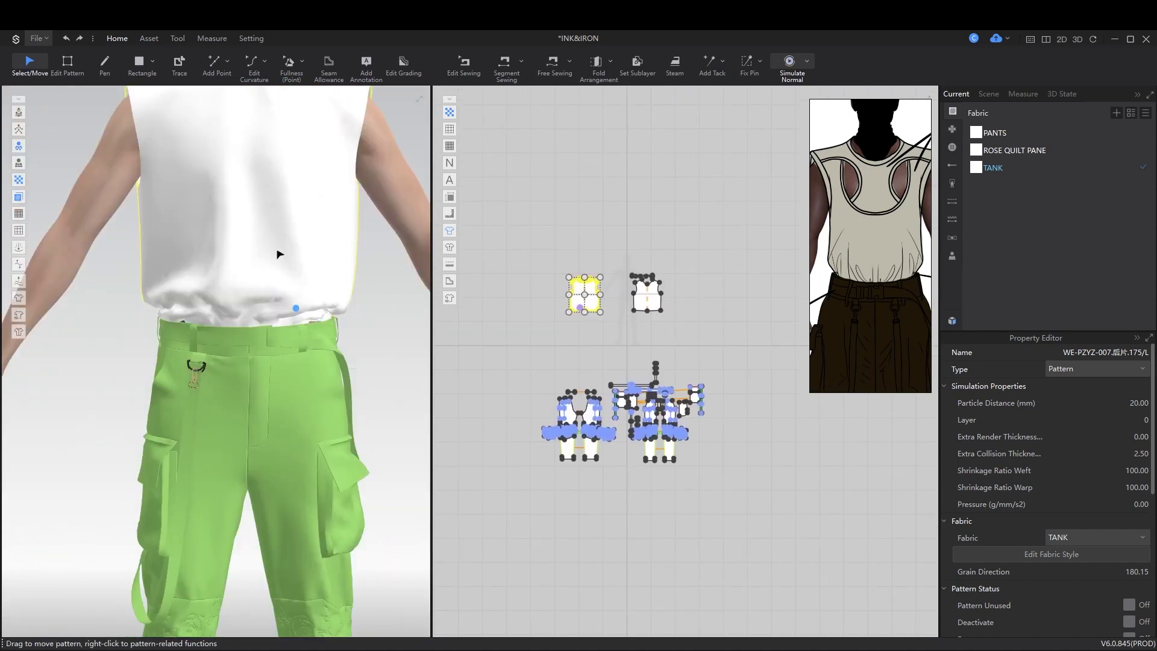
scroll(645, 240, "up", 5)
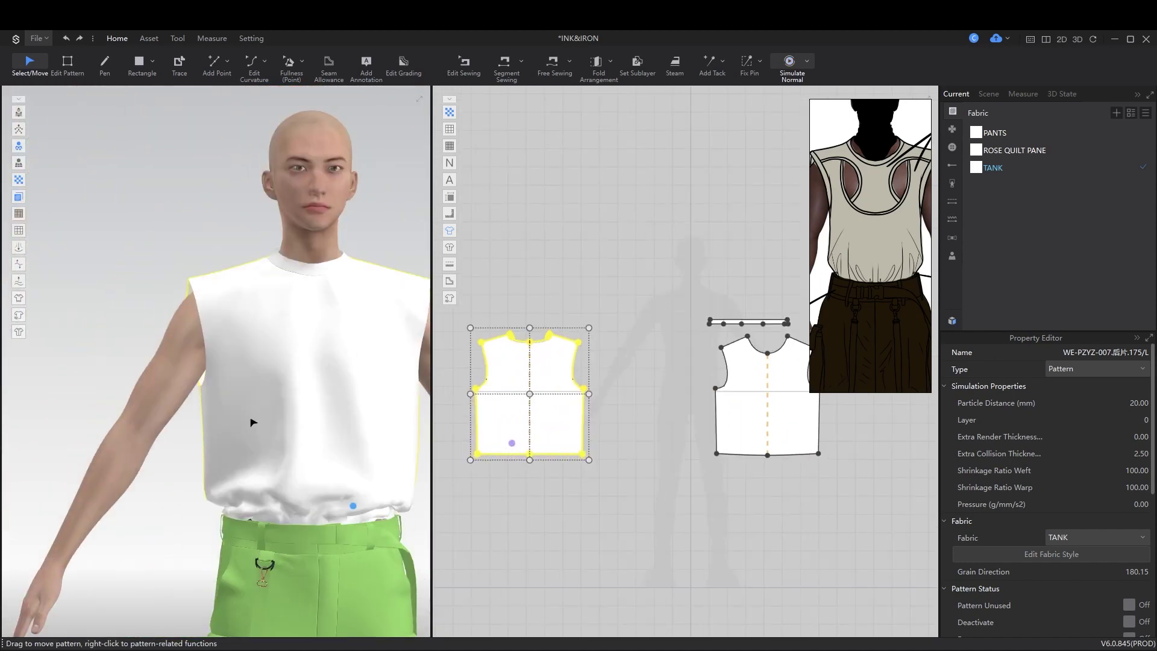
scroll(526, 356, "up", 3)
key("z")
left_click(509, 374)
right_click(509, 375)
left_click(583, 459)
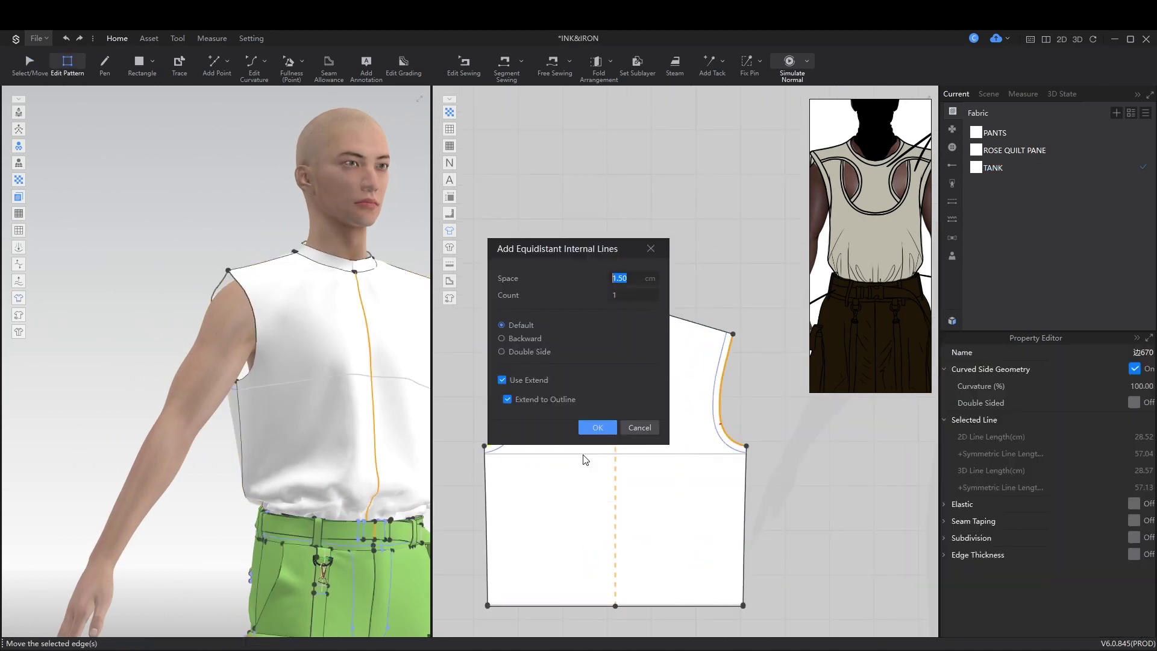
type("1.00")
left_click(592, 431)
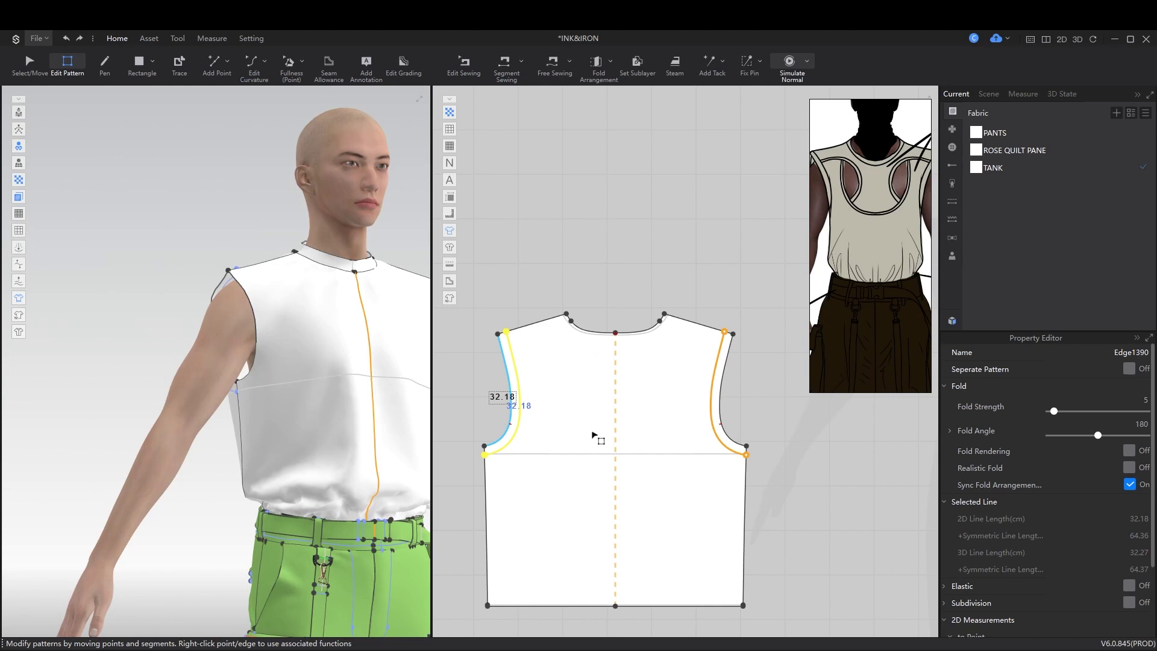
key("ctrl+z")
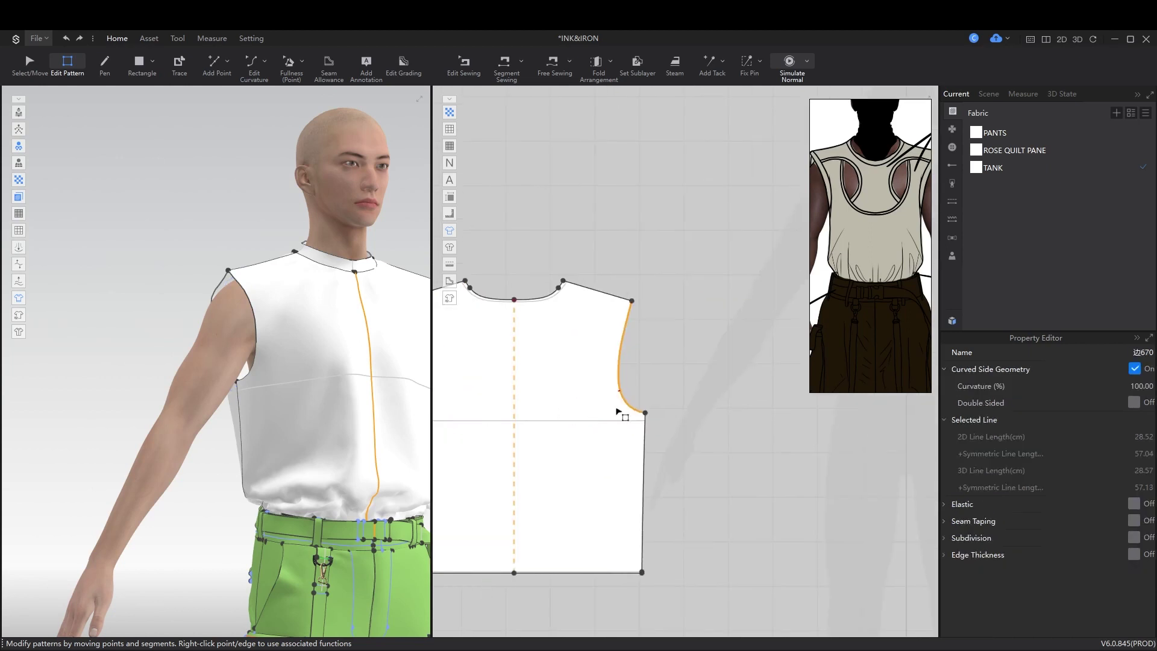
Step: Lower the underarm points of the tank's front and back patterns to deepen the armholes, and simulate
scroll(651, 465, "right", 5)
scroll(663, 416, "up", 3)
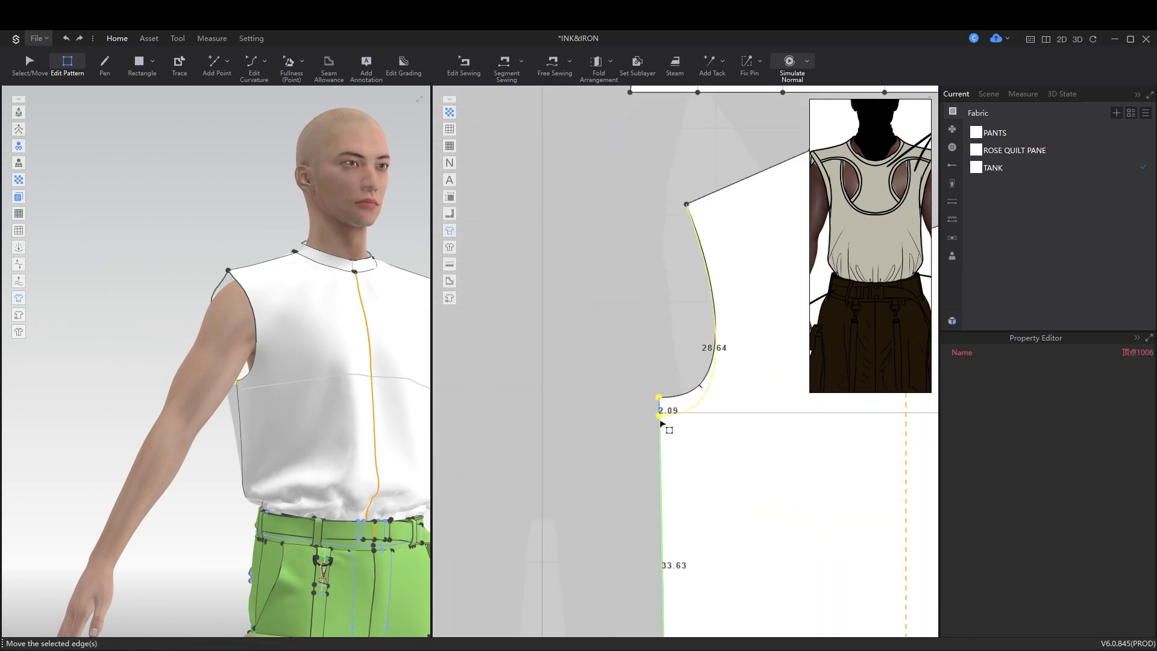
left_click_drag(660, 438, 661, 439)
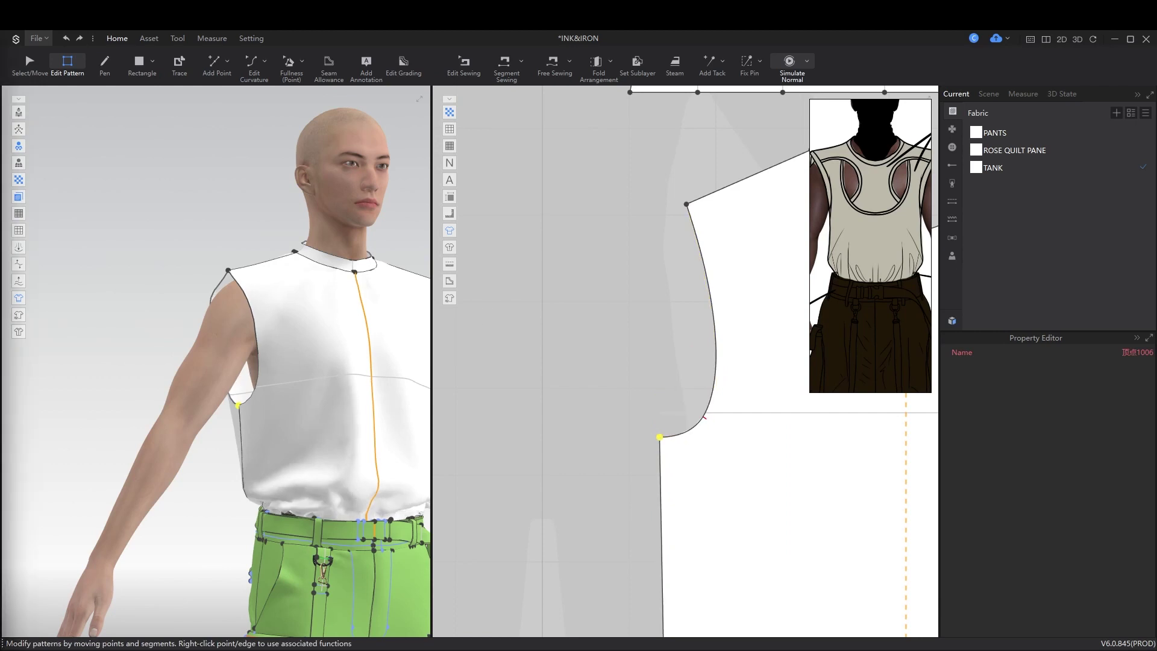
key("space")
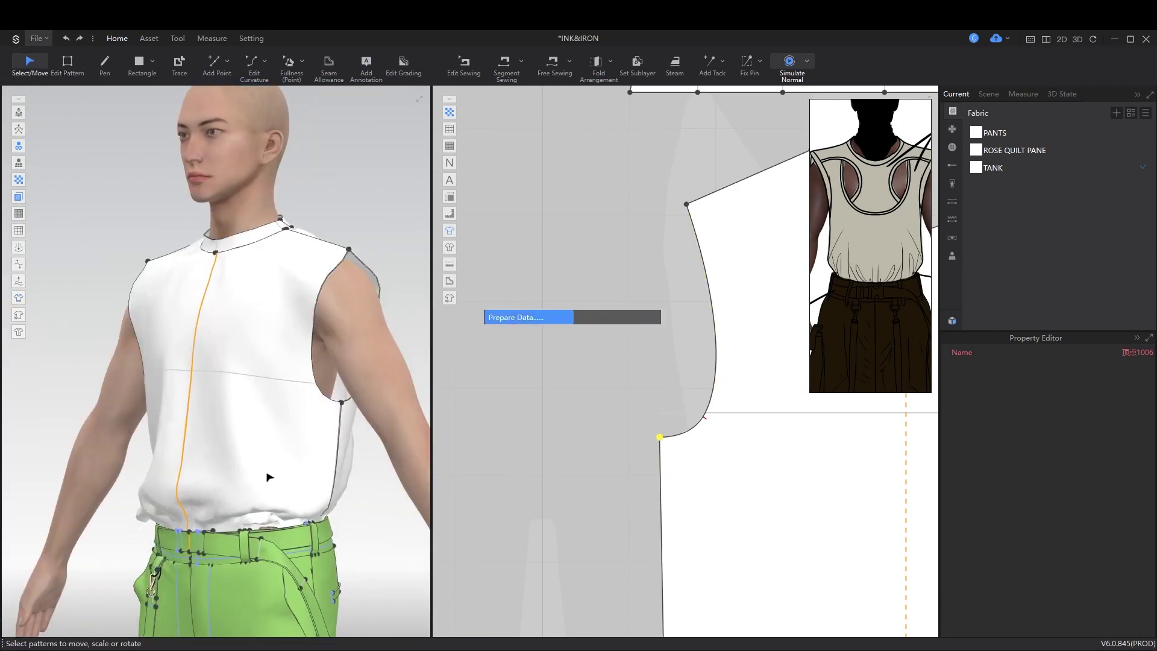
Step: Add equidistant internal lines about 2 cm inside the front and back armhole curves
key("z")
middle_click_drag(661, 354, 479, 325)
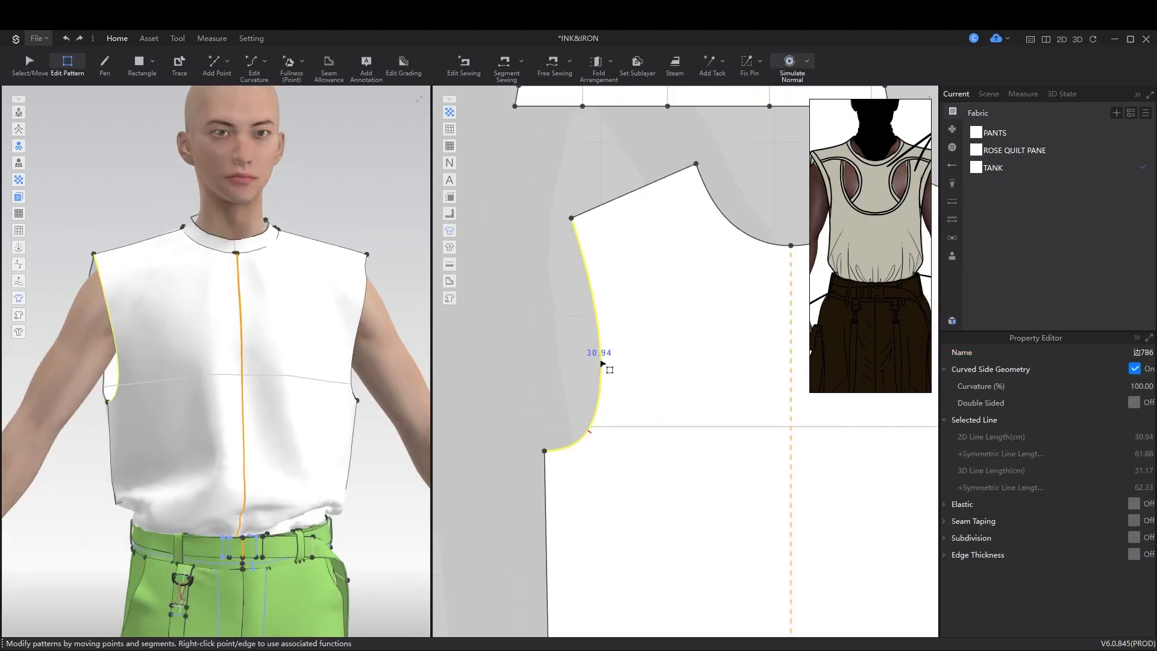
left_click(604, 364)
scroll(604, 364, "down", 5)
scroll(546, 397, "up", 3)
right_click(546, 405)
left_click(620, 492)
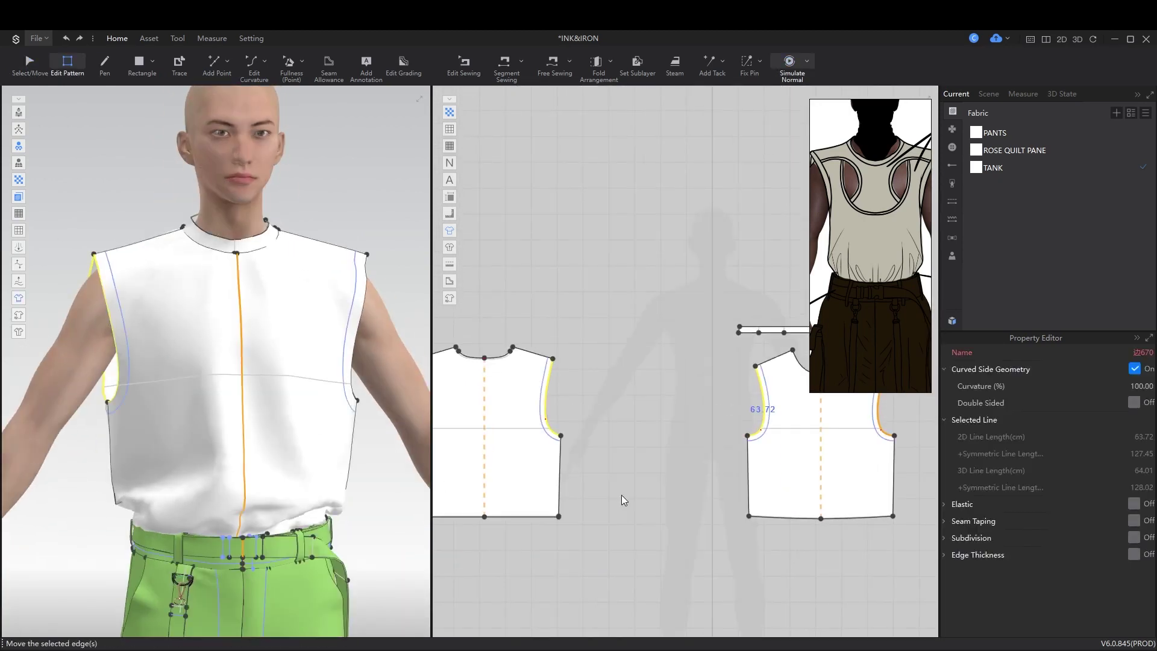
left_click(599, 423)
Step: Add points on the tank back's shoulder and side edges where the internal armhole line meets them
right_click_drag(382, 455, 283, 482)
scroll(576, 400, "up", 5)
right_click(490, 266)
left_click(557, 369)
right_click(529, 553)
left_click(591, 487)
scroll(678, 482, "down", 5)
Step: Move the back pattern beside the front and add the armhole line's intersection point on the front's side edge
key("a")
left_click_drag(523, 447, 646, 450)
scroll(609, 467, "up", 5)
key("z")
left_click(622, 491)
right_click(621, 484)
left_click(659, 470)
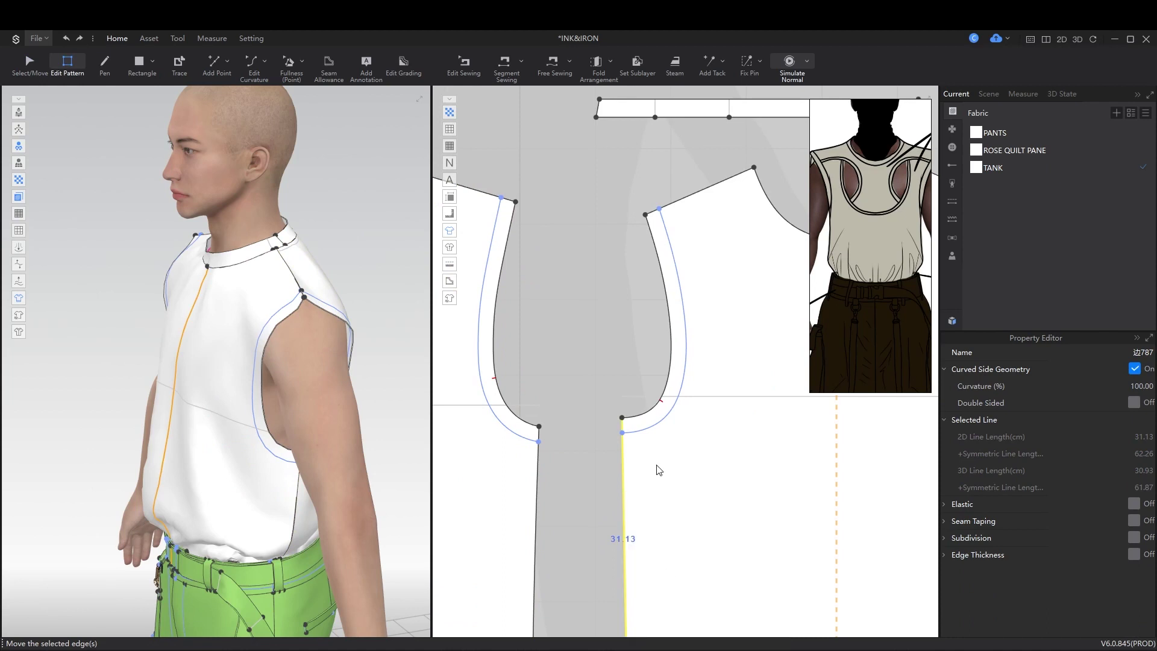
left_click(659, 209)
key("2")
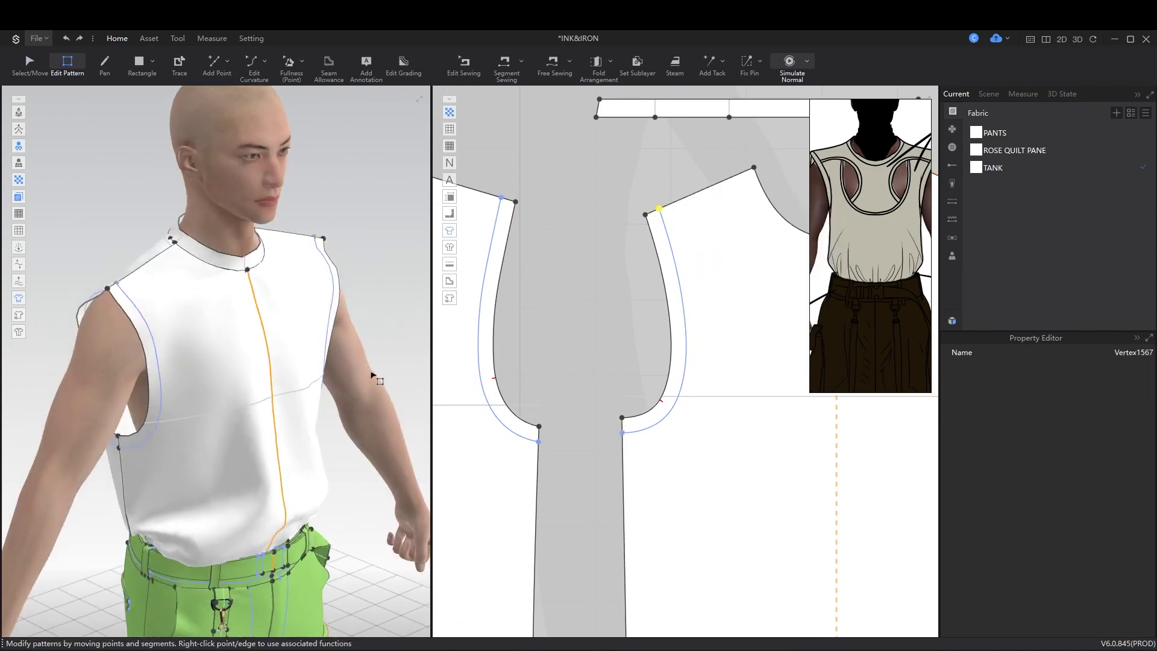
Step: Trace the front and back armhole strips as separate band patterns and place them between the two body patterns
key("t")
left_click(668, 239)
key("Return")
middle_click_drag(529, 240, 564, 278)
left_click(563, 278)
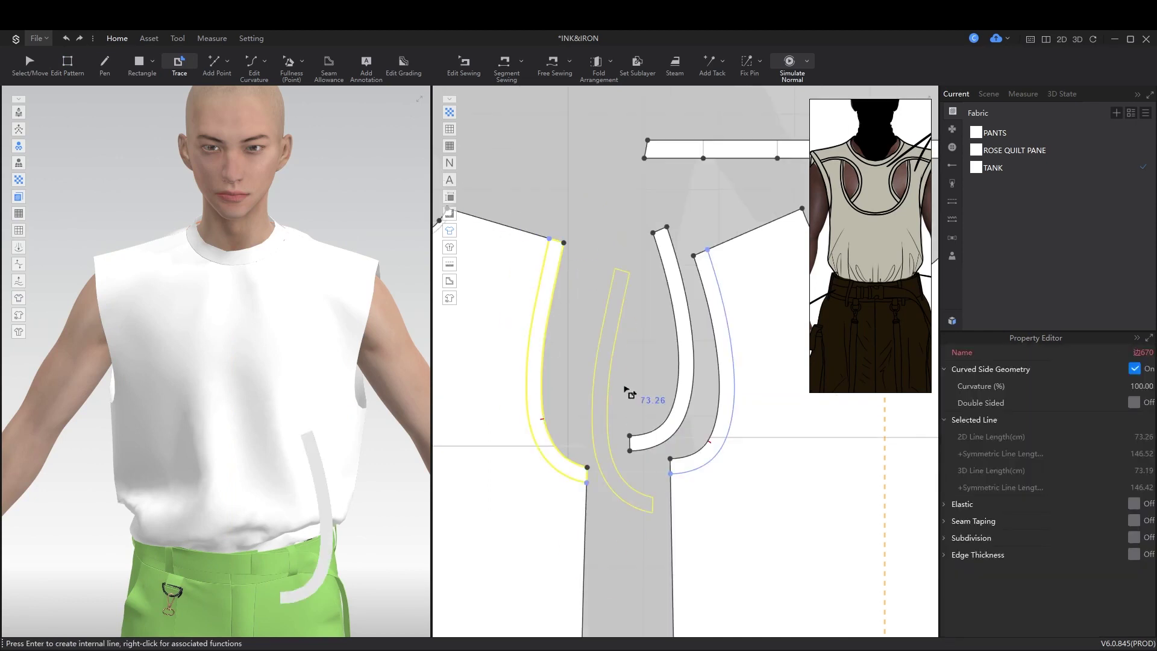
key("Return")
middle_click_drag(592, 387, 624, 331)
Step: Sew the back armhole band's ends and long edges to the matching armhole edge and internal line with Segment Sewing
key("n")
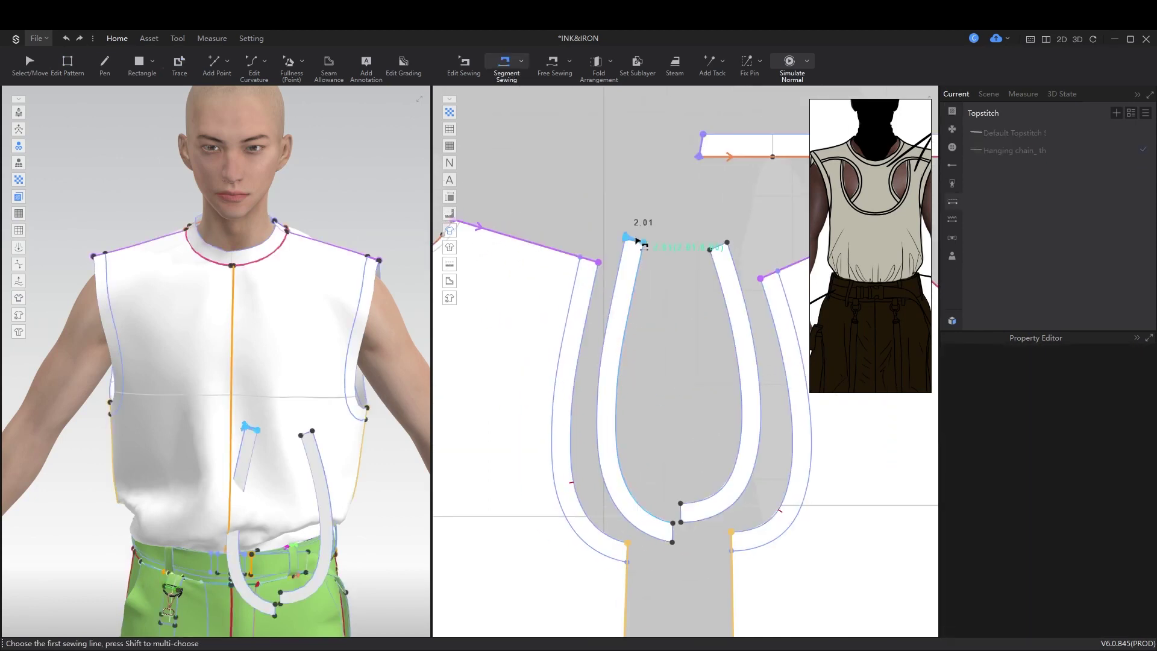
left_click(675, 531)
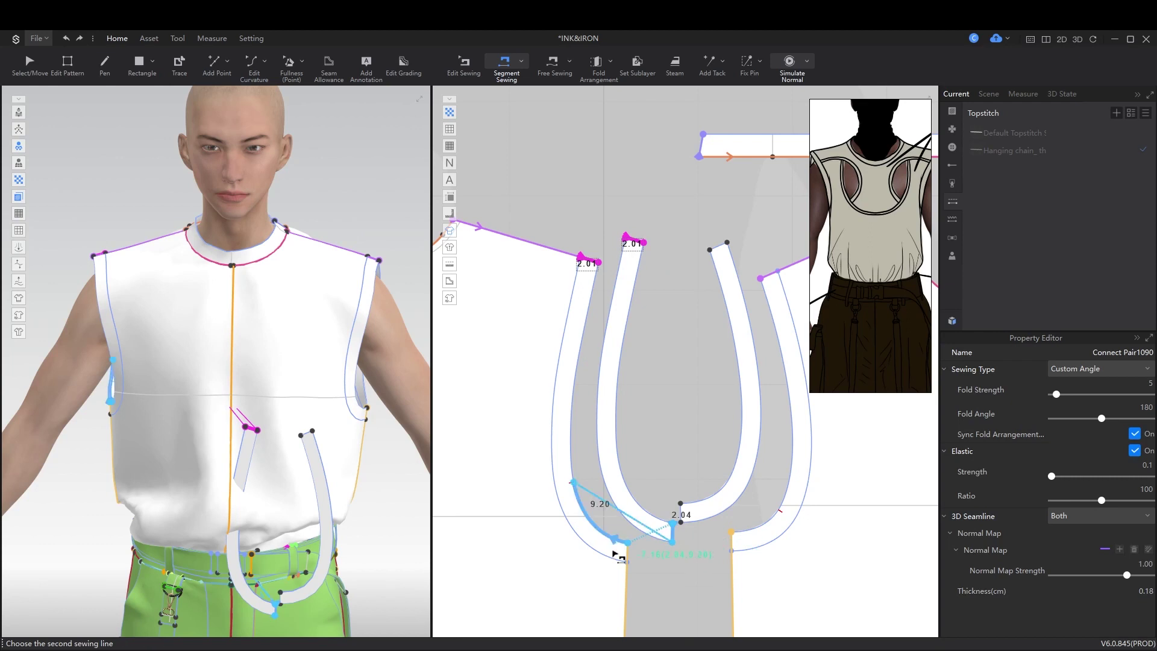
left_click(636, 306)
left_click(591, 315)
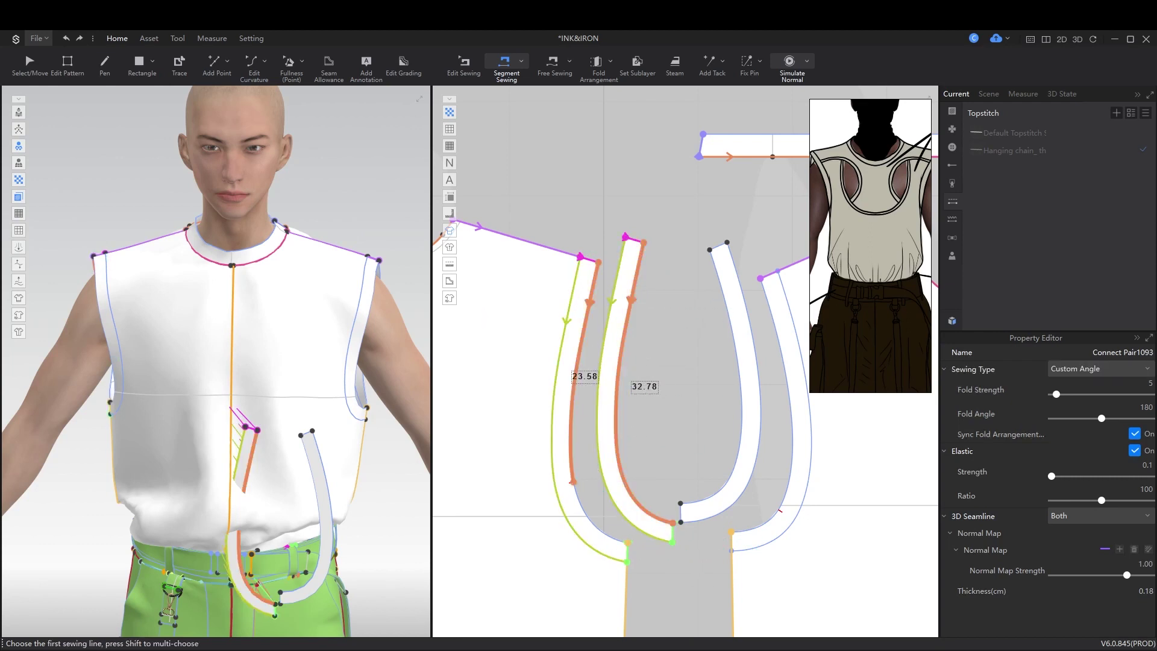
Step: Delete the seams on the back armhole band's short shoulder and underarm ends
key("b")
left_click_drag(660, 319, 641, 256)
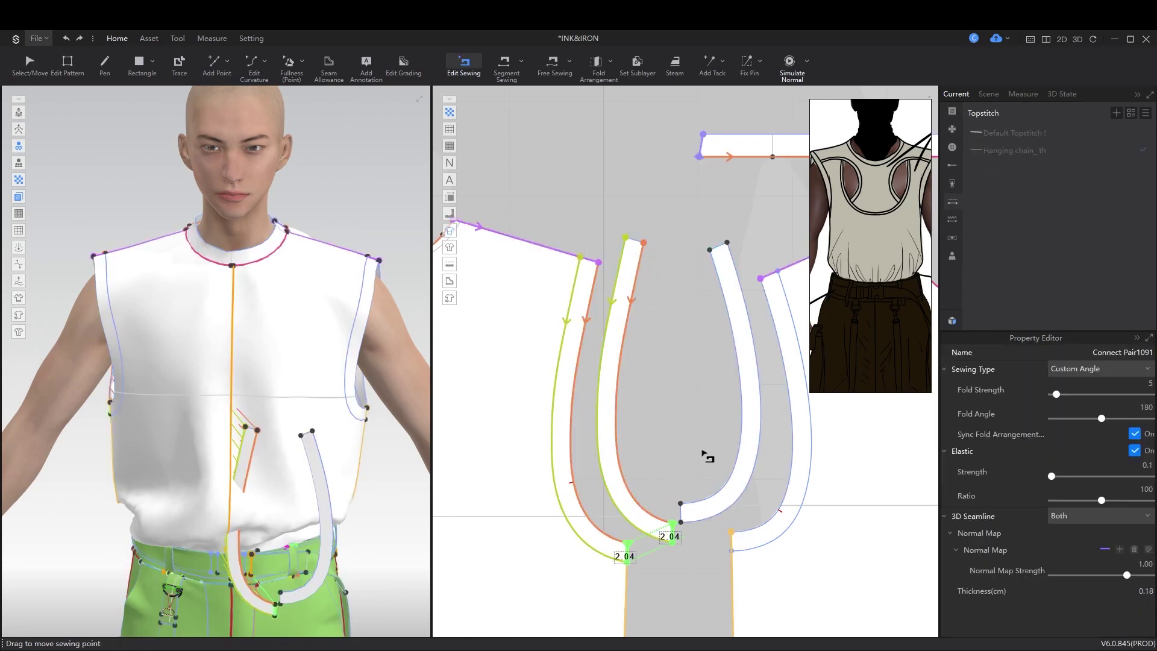
left_click_drag(679, 519, 681, 523)
Step: Sew the front armhole band's two long edges to the front armhole edge and its internal line
middle_click_drag(712, 422, 600, 422)
left_click(669, 342)
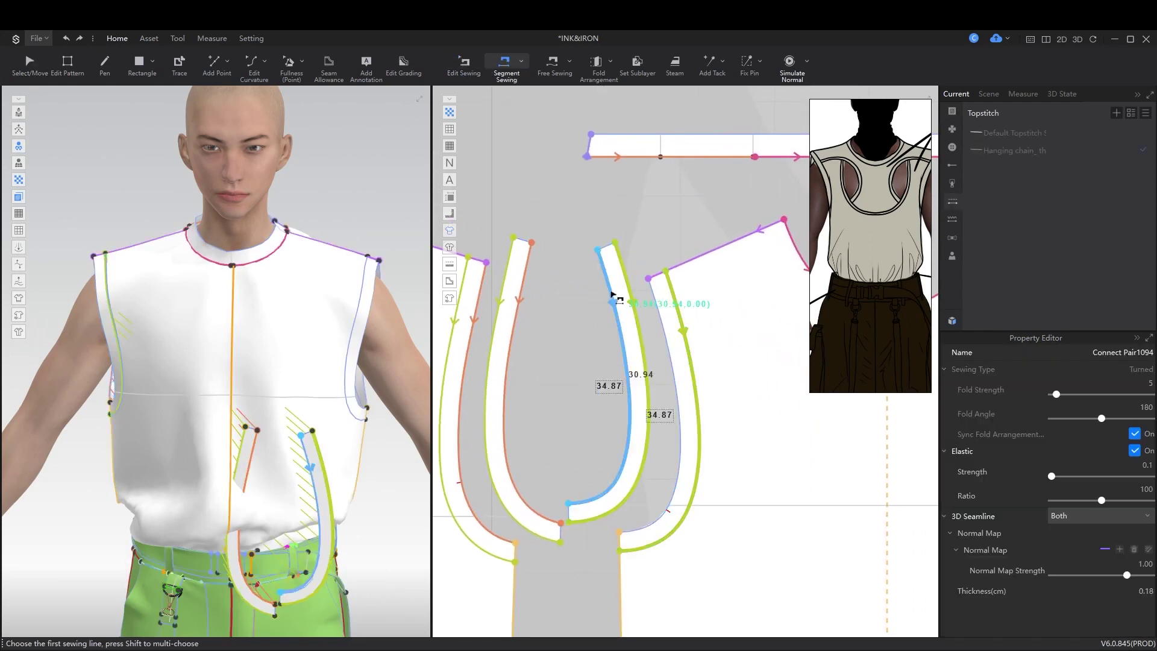
left_click(670, 510)
Step: Place the front and back armhole bands over the tank's armhole on the avatar and simulate them
key("a")
left_click(639, 396)
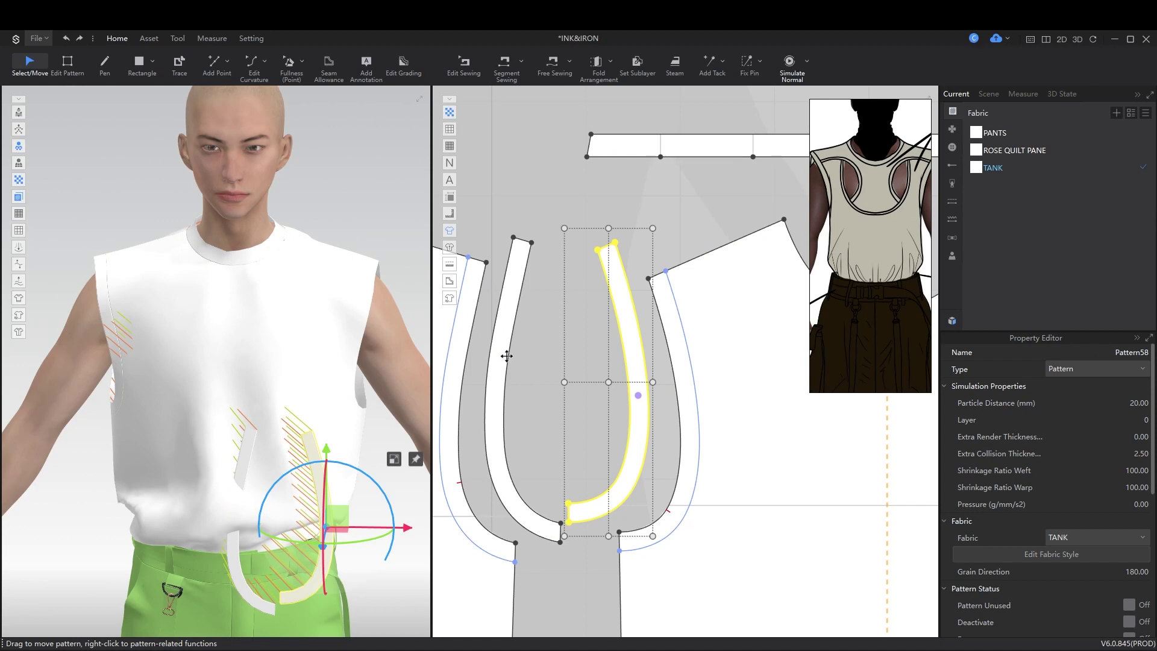
left_click(507, 355)
right_click_drag(199, 385, 204, 434)
scroll(354, 438, "up", 3)
key("space")
scroll(204, 434, "up", 2)
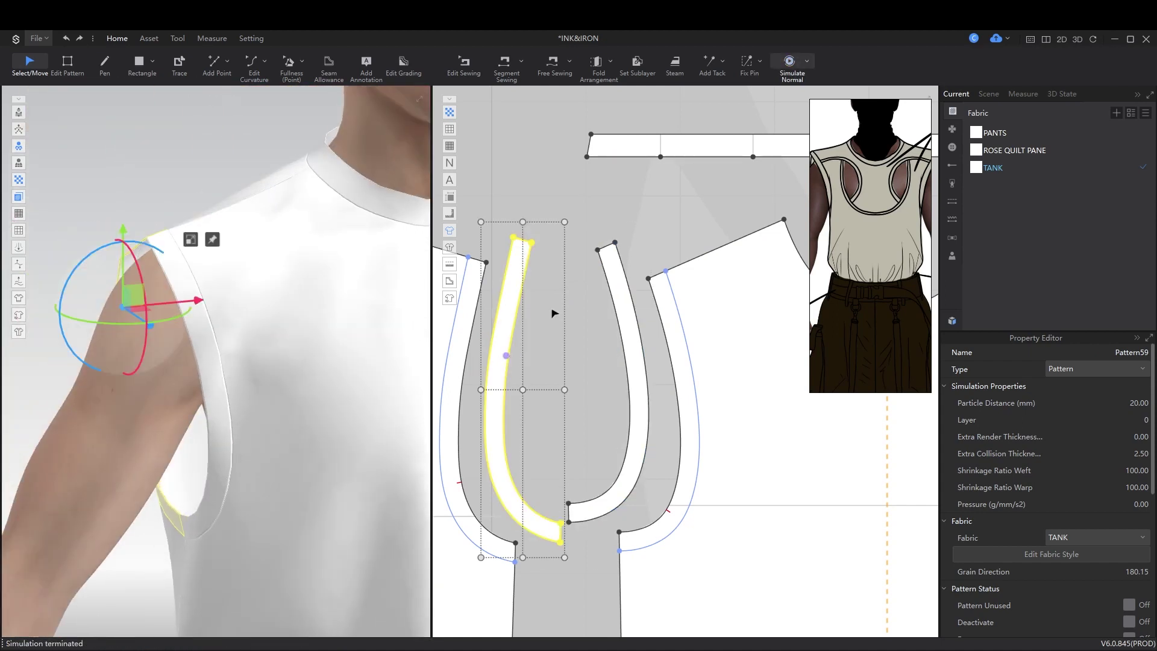
Step: Sew the front and back armhole bands together at their short shoulder and underarm ends and simulate the result
key("n")
left_click(557, 339)
left_click(611, 405)
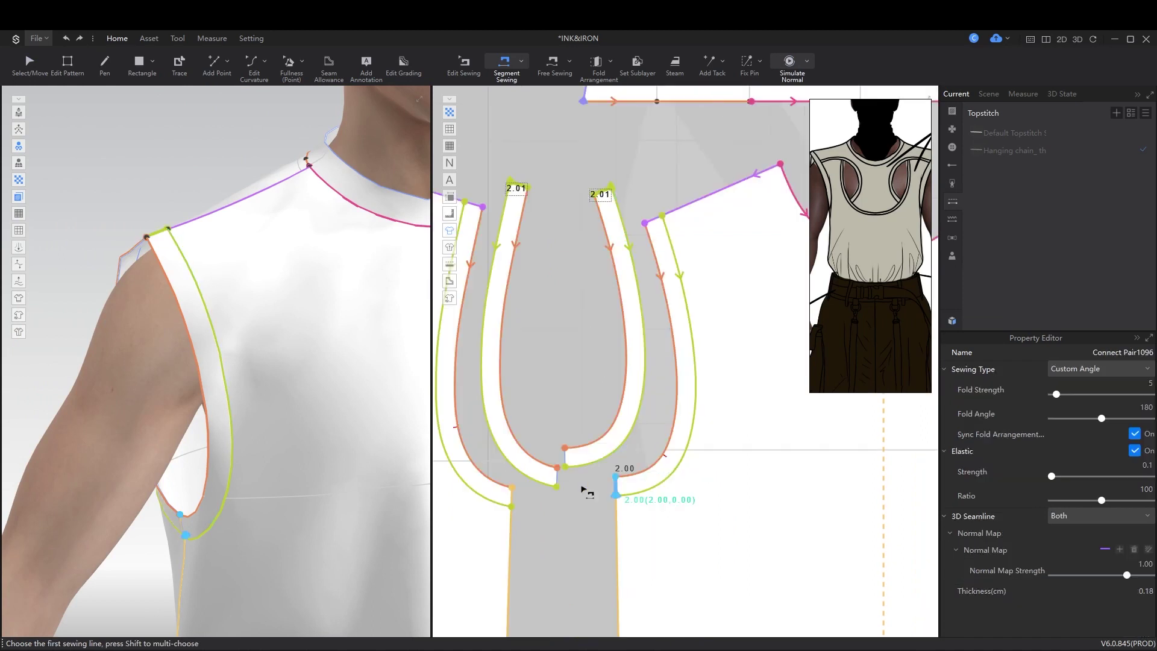
scroll(563, 510, "up", 3)
key("space")
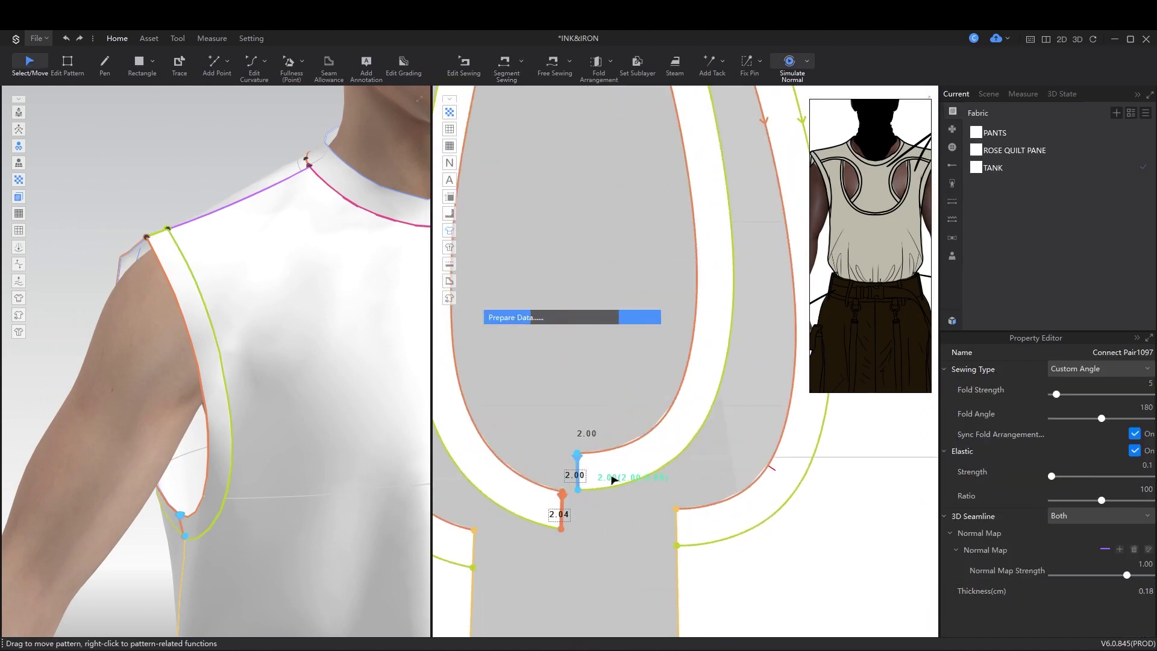
key("space")
scroll(615, 475, "down", 1)
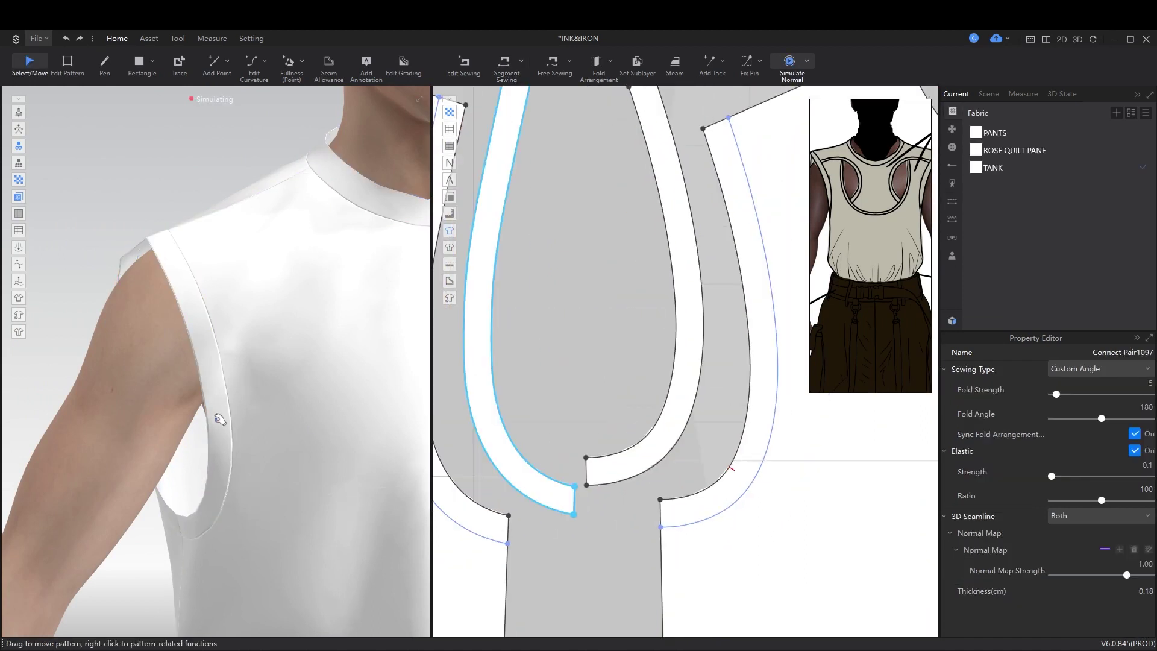
key("n")
scroll(599, 457, "down", 5)
scroll(600, 456, "up", 3)
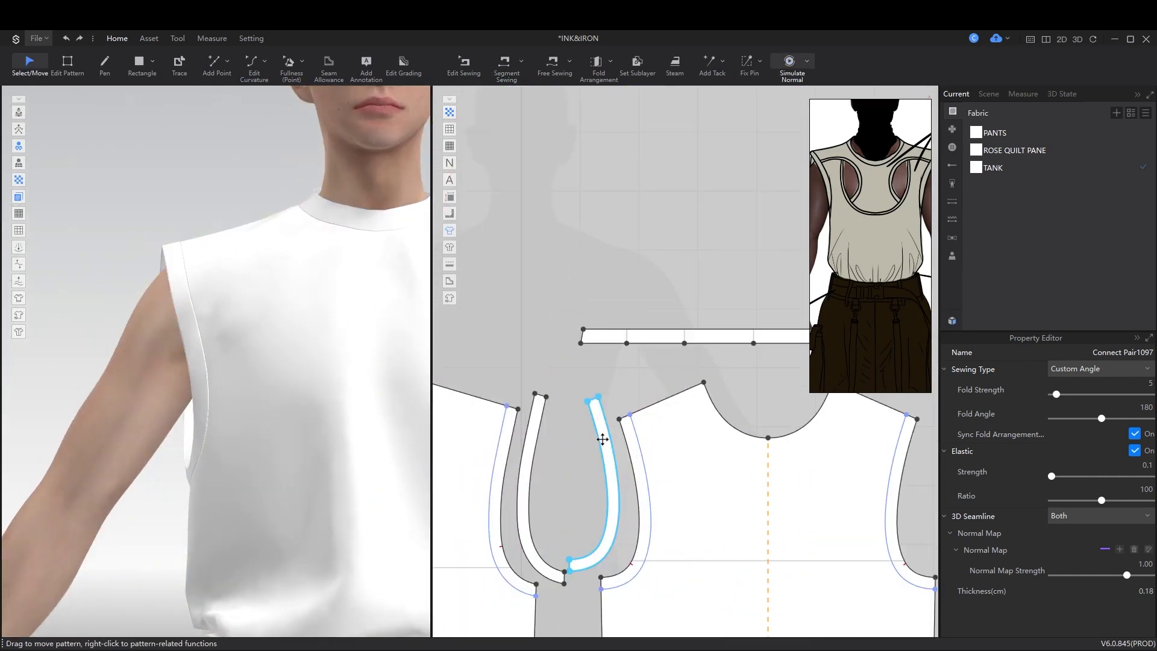
Step: Create symmetric copies with sewing of the back and front armhole bands beside the tank's opposite armholes
key("a")
scroll(630, 464, "down", 2)
left_click(630, 464)
left_click(578, 461)
key("ctrl+c")
key("ctrl+r")
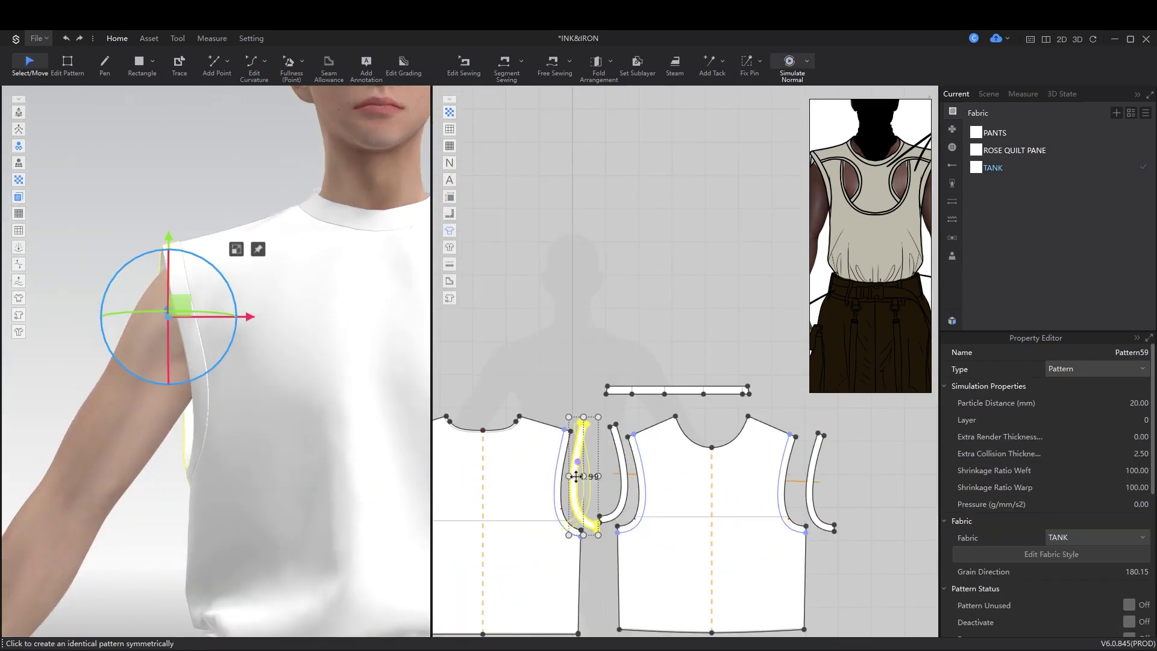
left_click(282, 411)
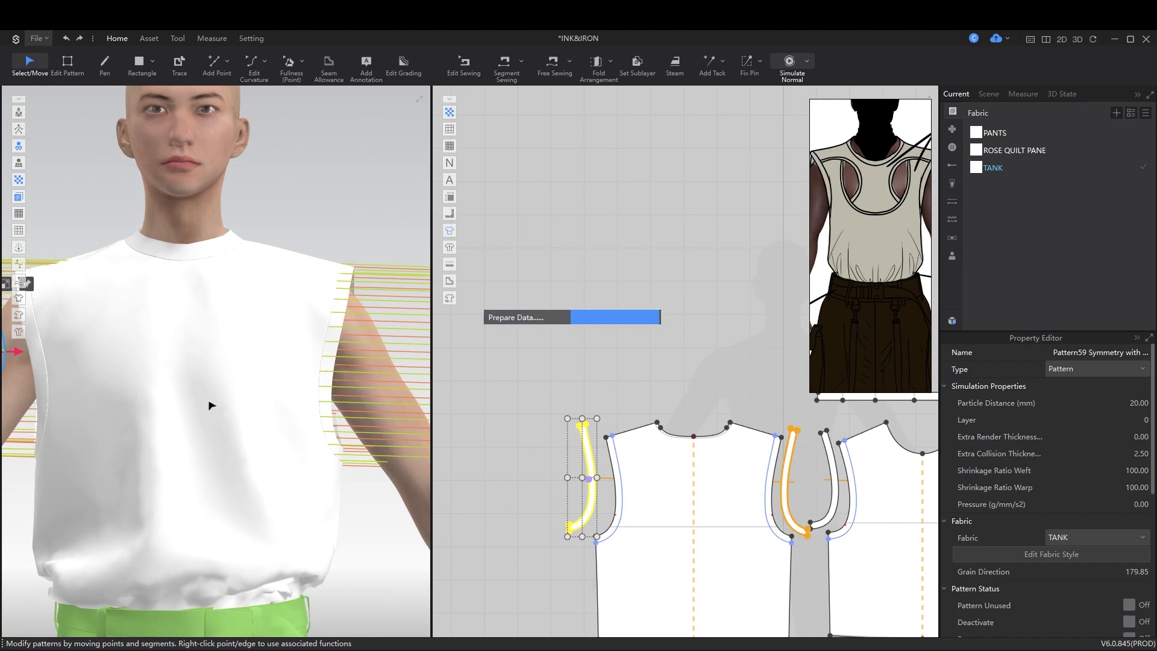
right_click_drag(904, 479, 765, 478)
left_click(889, 482)
Step: Simulate the mirrored armhole bands and pull them into place around the avatar's left armhole
right_click_drag(265, 458, 217, 403)
scroll(300, 426, "up", 4)
key("space")
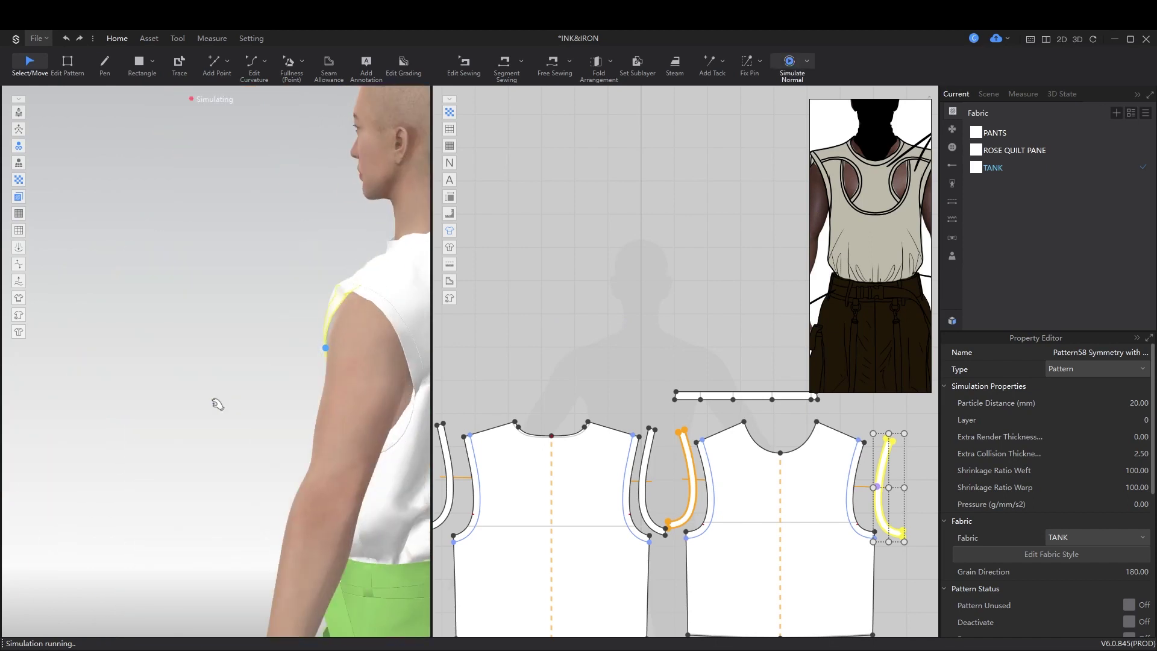
scroll(333, 379, "up", 2)
left_click(232, 274)
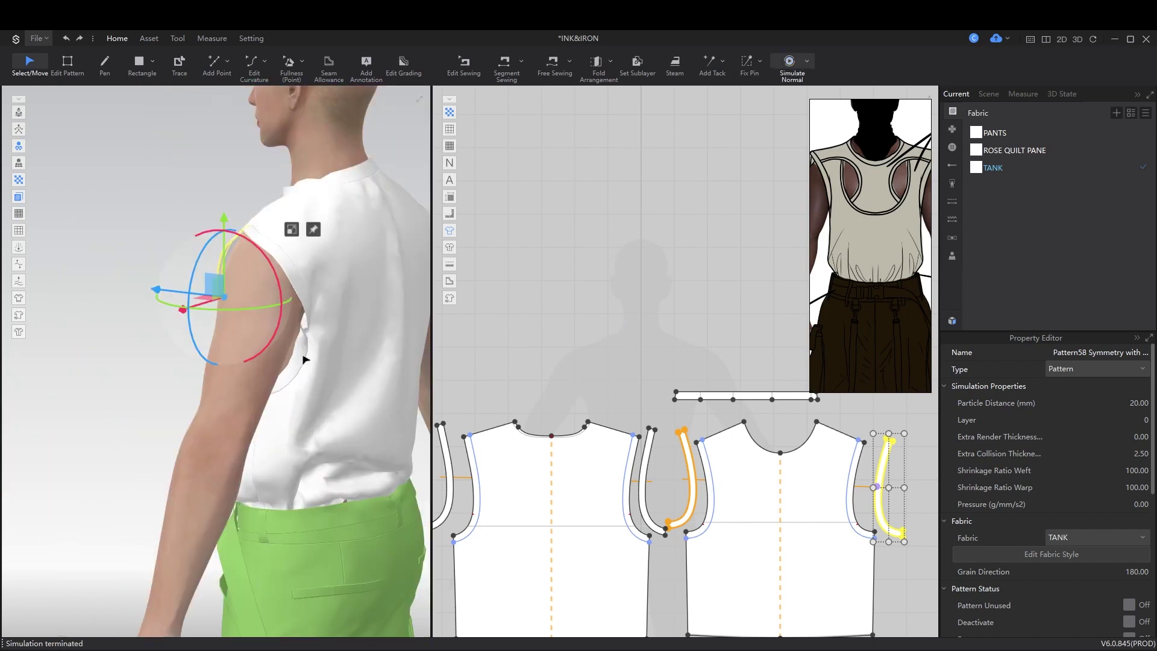
left_click(283, 337)
right_click_drag(180, 416, 269, 412)
left_click(270, 405)
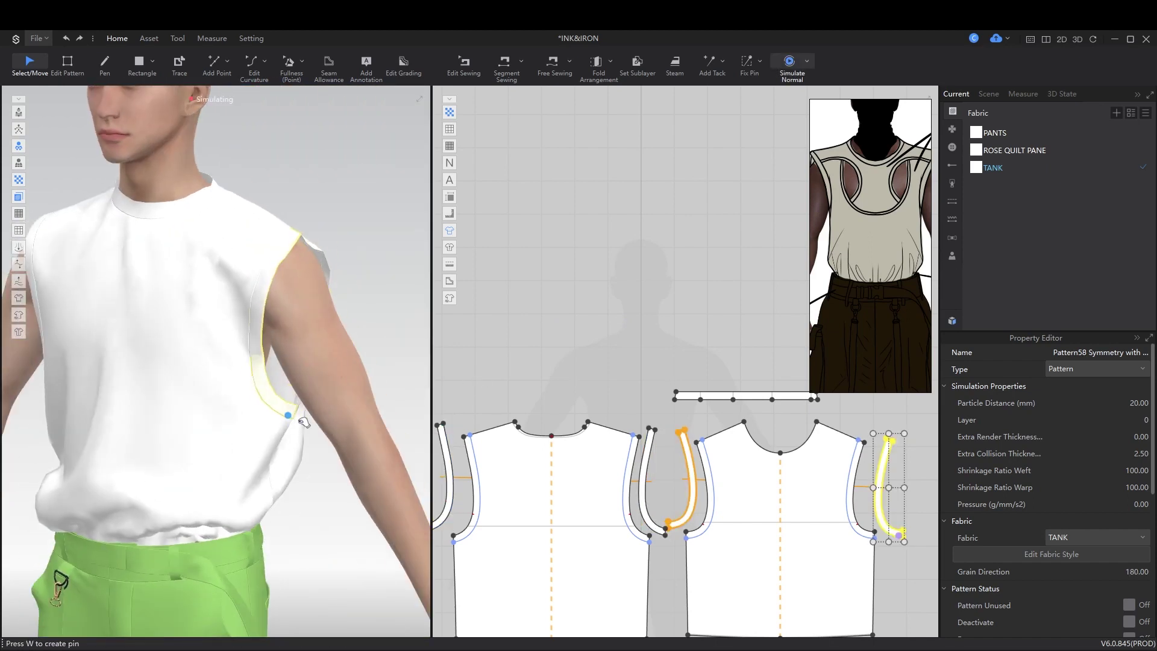
key("space")
right_click_drag(358, 399, 335, 421)
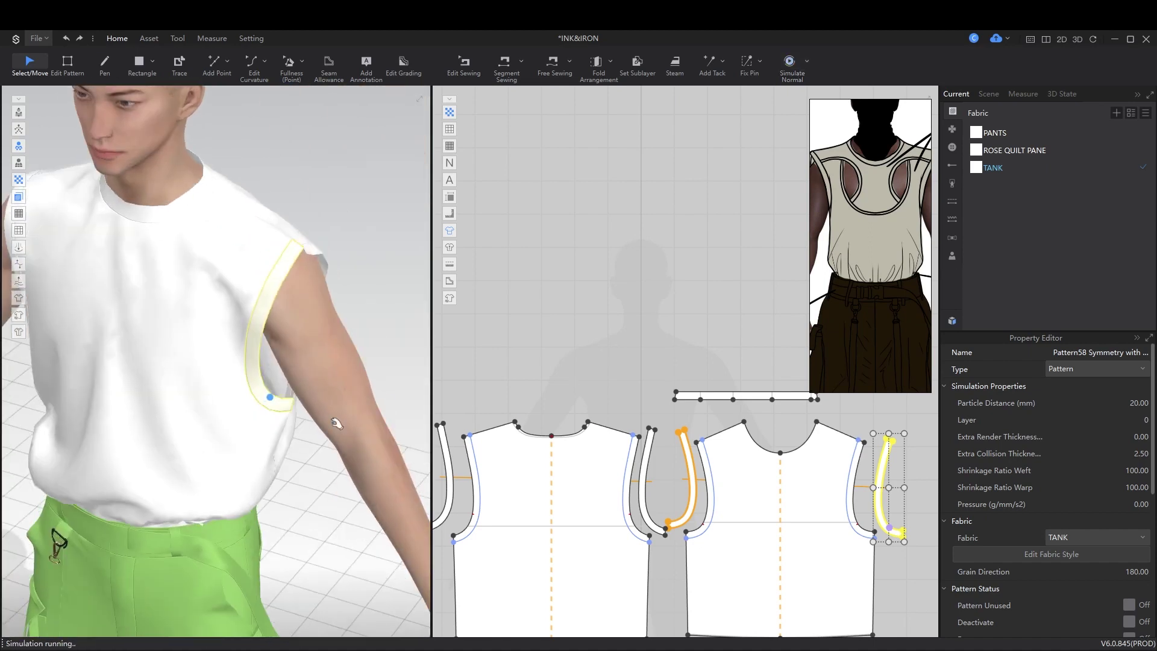
Step: Let the banded tank settle on the avatar under simulation and save the project
key("space")
scroll(168, 310, "up", 3)
left_click(162, 290)
right_click_drag(162, 290, 310, 335)
scroll(271, 361, "down", 3)
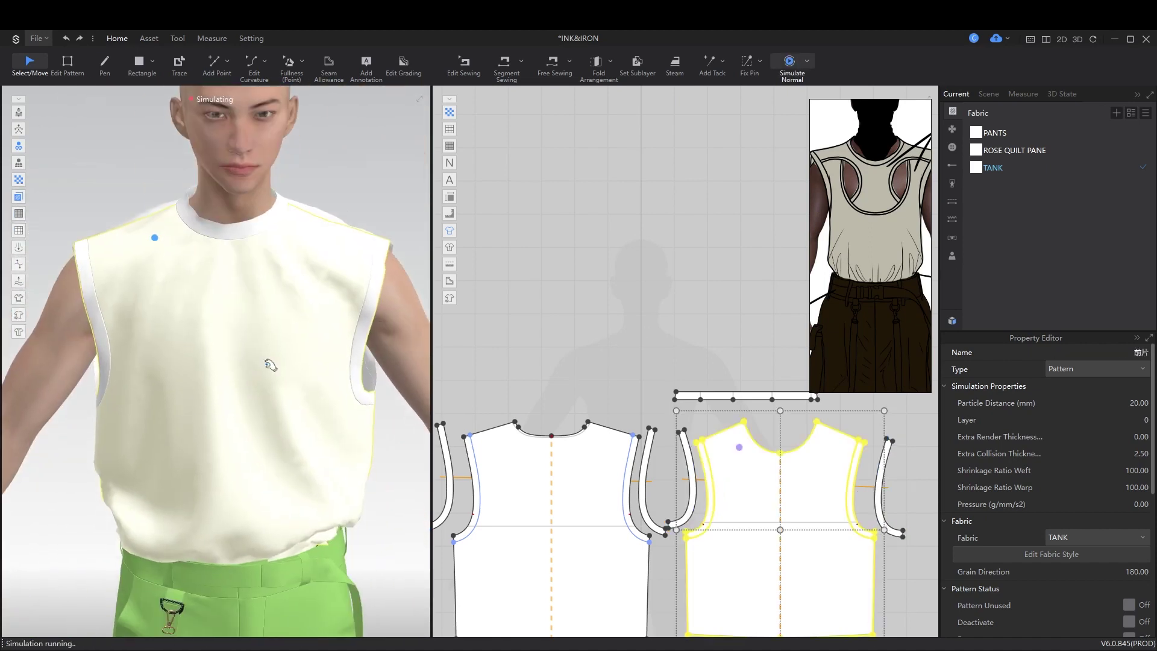
scroll(597, 307, "down", 3)
scroll(586, 313, "up", 2)
key("space")
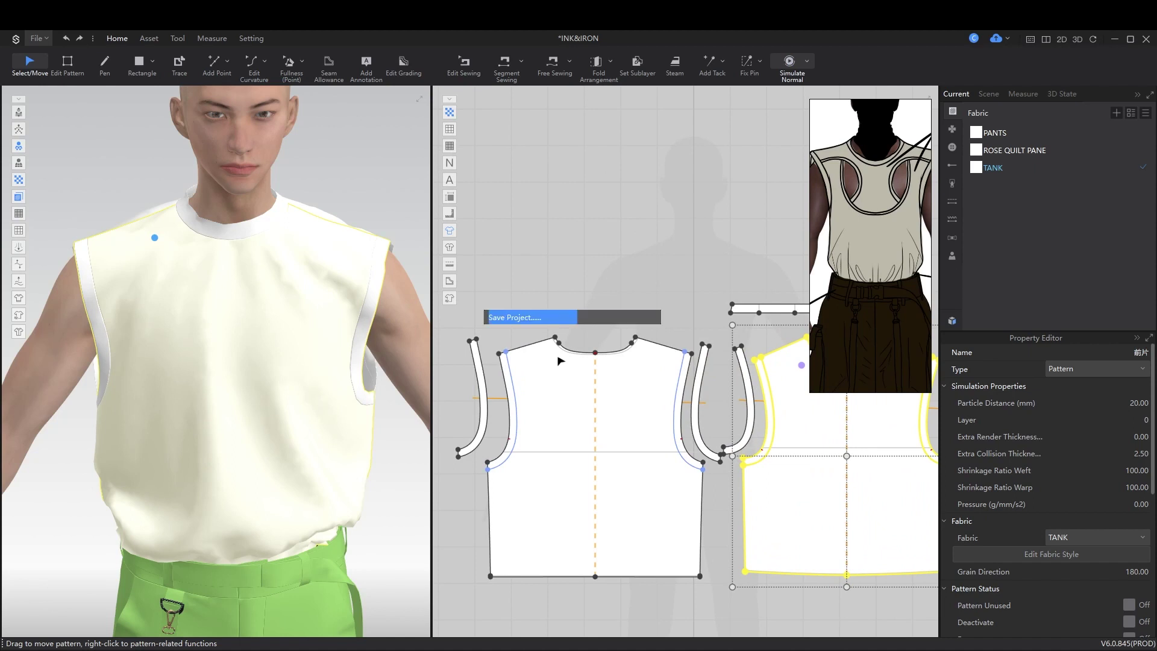
Step: Draw a three-segment internal line about 51 cm long from the front armhole's internal line to the side seam and round its two inner corners
scroll(686, 391, "up", 2)
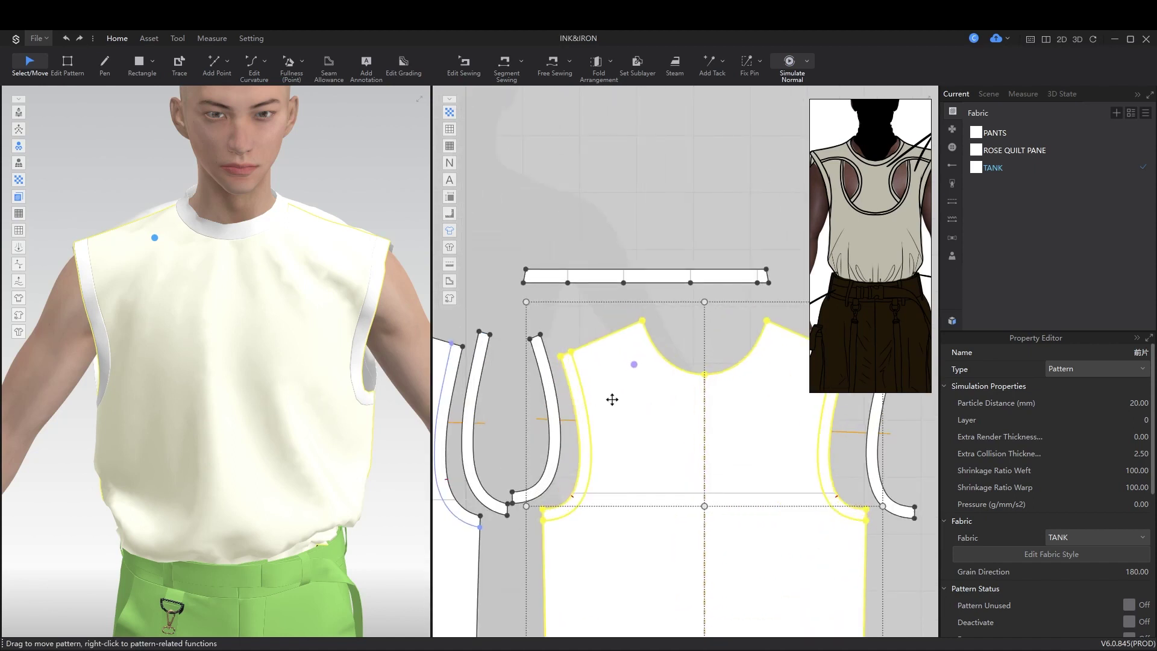
scroll(604, 390, "down", 2)
scroll(664, 415, "down", 2)
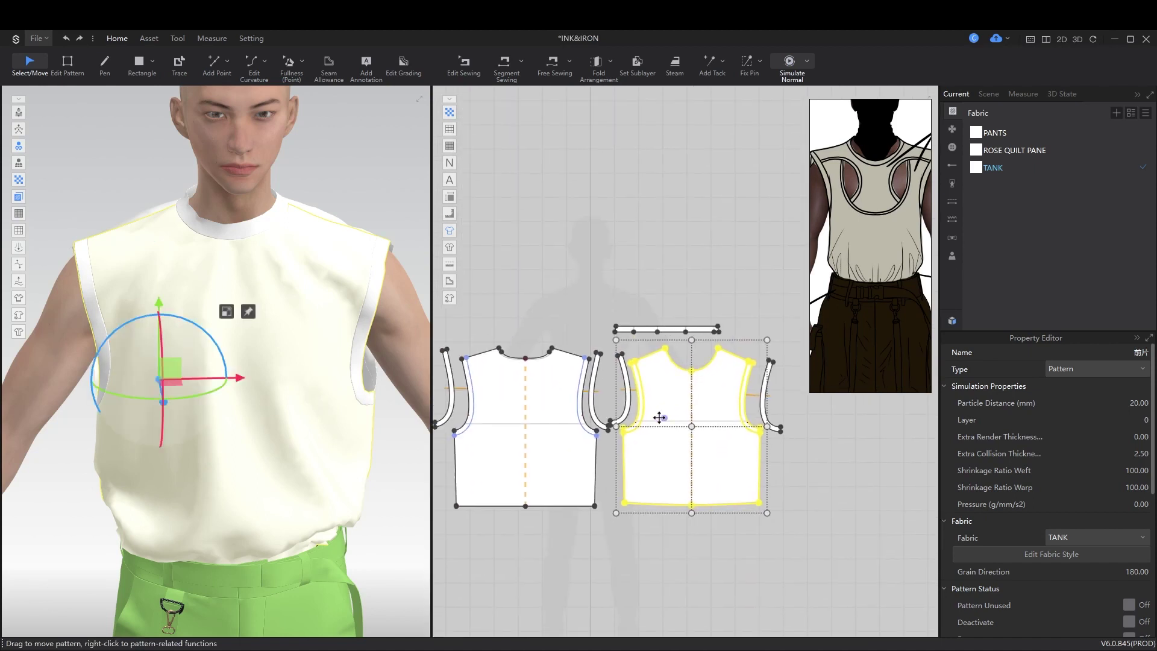
scroll(659, 417, "up", 3)
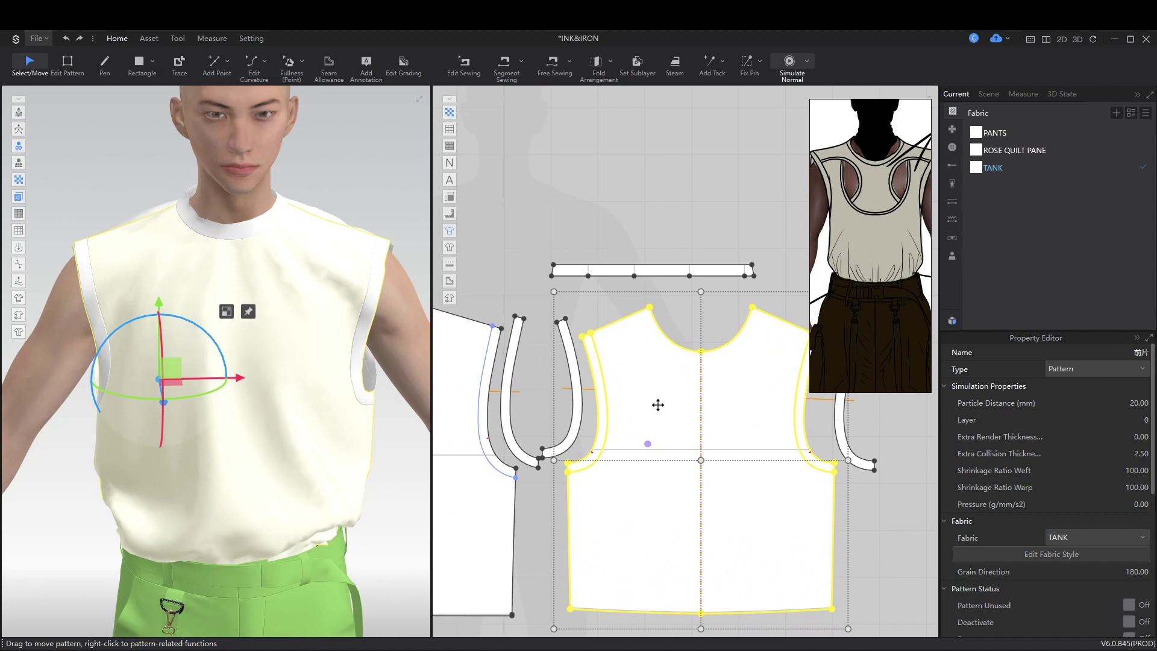
key("d")
scroll(699, 479, "up", 2)
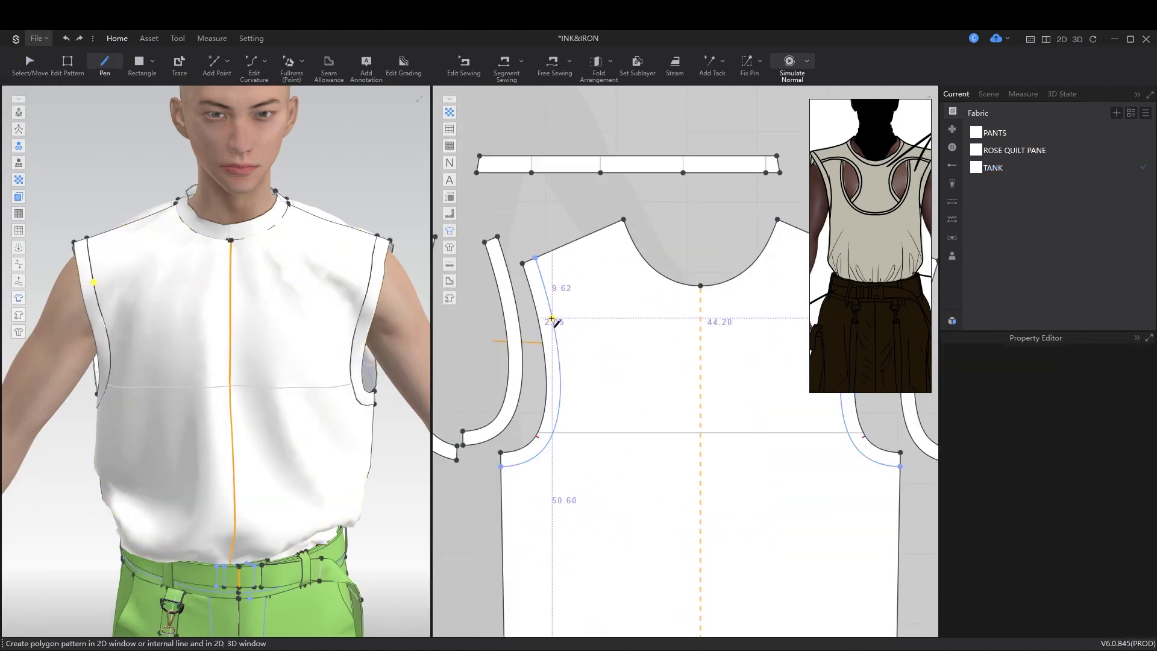
left_click(648, 381)
left_click(648, 469)
left_click(502, 518)
key("c")
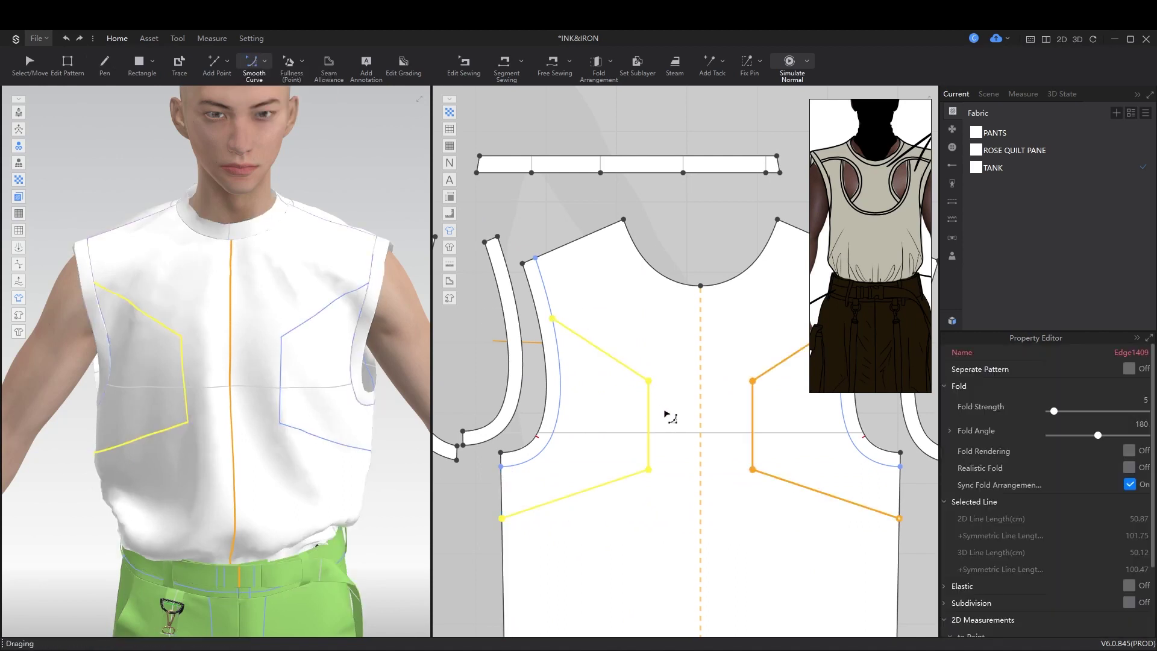
left_click_drag(667, 438, 666, 437)
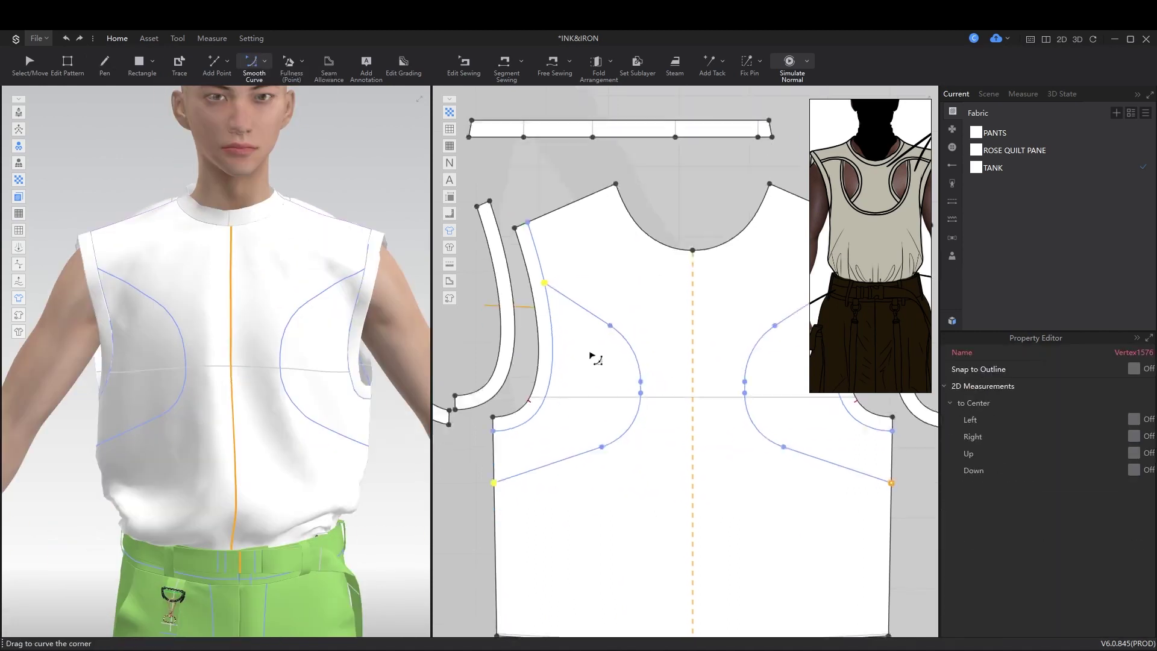
middle_click_drag(511, 475, 481, 453)
Step: Draw a straight internal line about 25.4 cm long from the upper diagonal line down to the centre front line
key("h")
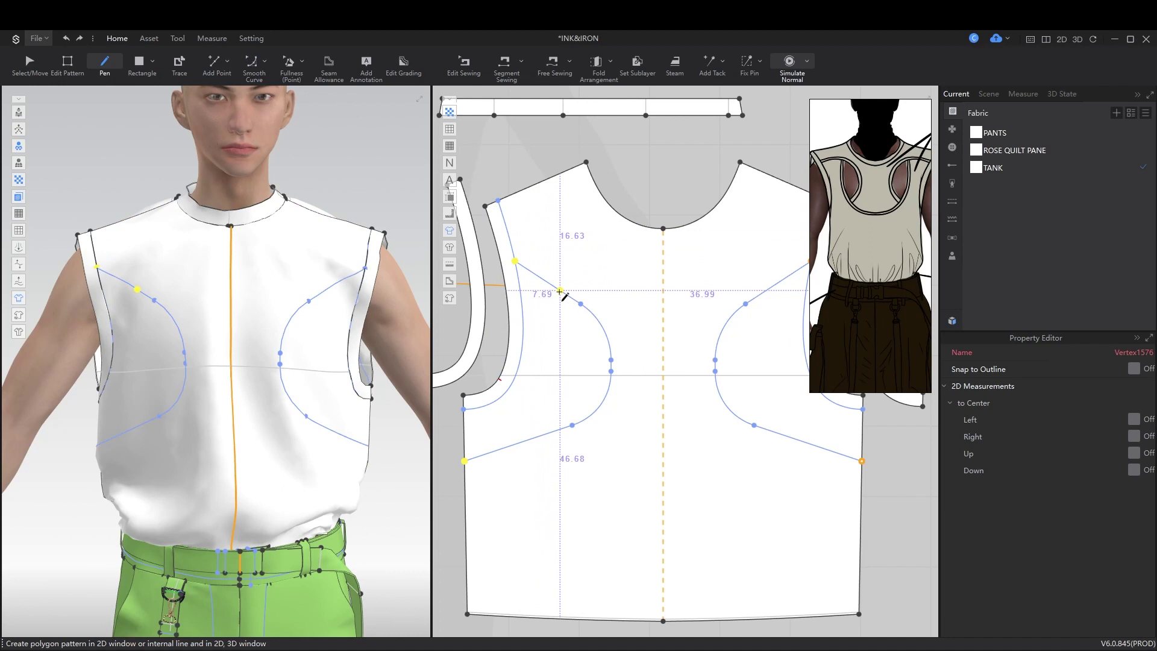
left_click(581, 304)
key("z")
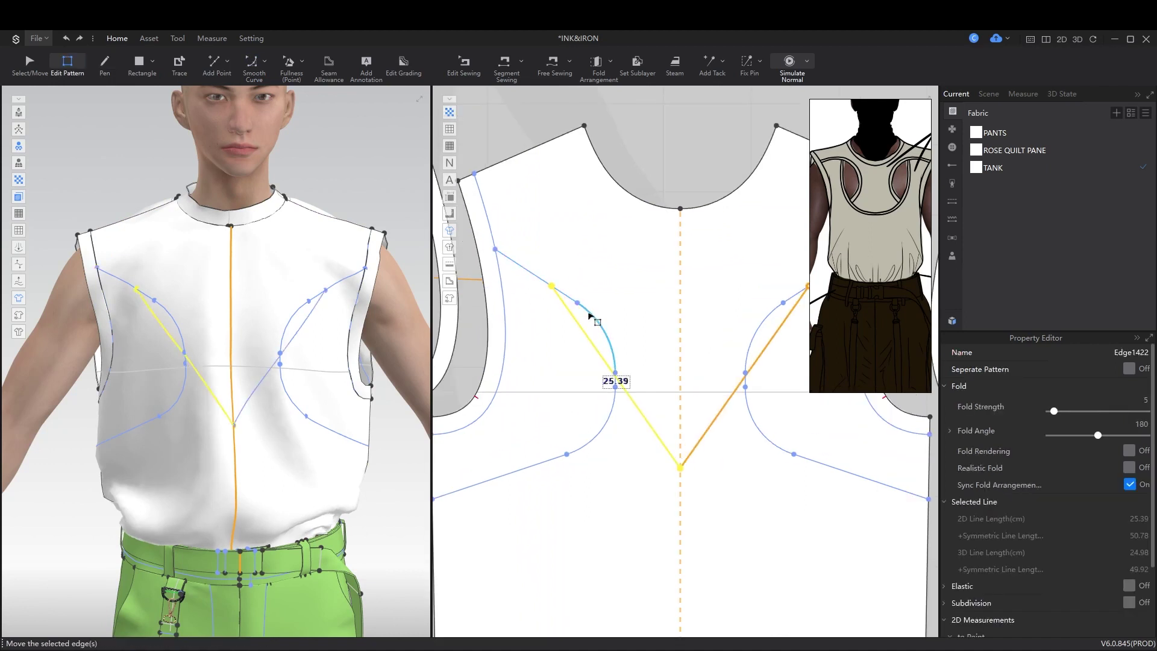
Step: Move the rounded inner section of the chest cutout line closer to the centre front
scroll(589, 315, "up", 5)
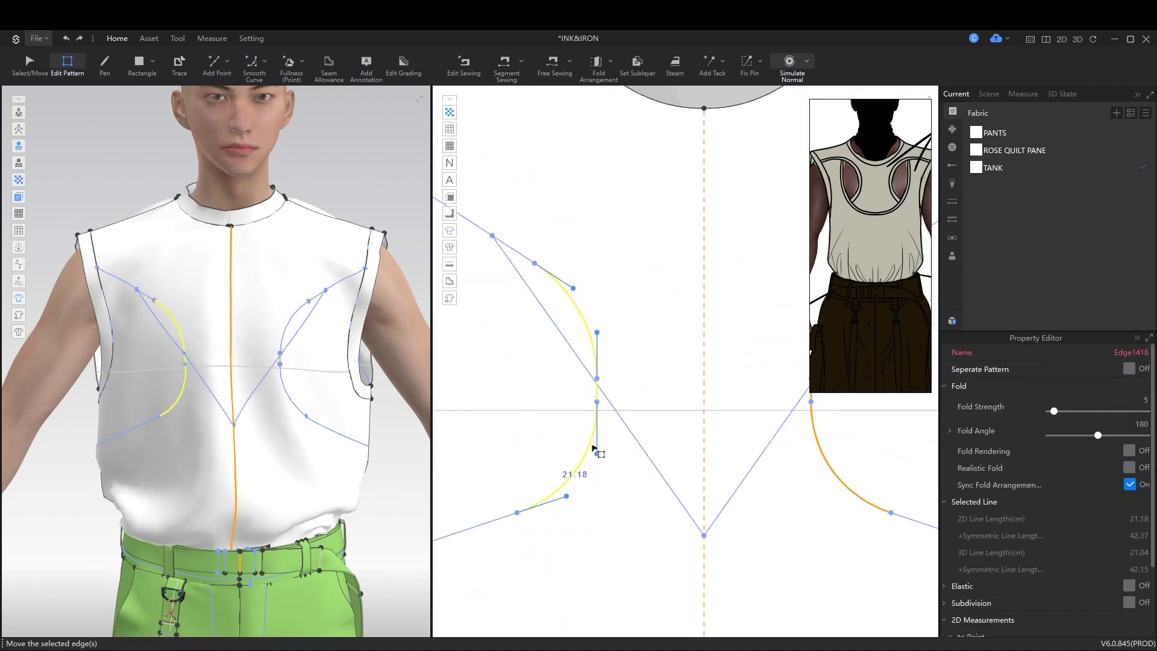
left_click_drag(598, 386, 599, 399)
key("Escape")
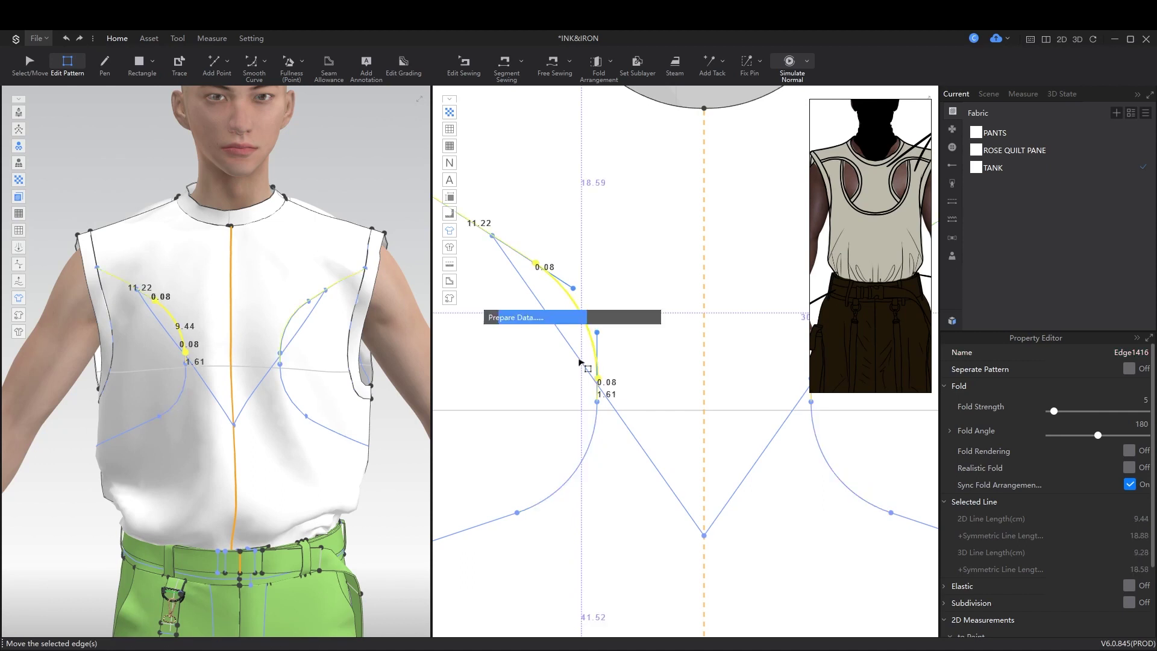
scroll(589, 429, "up", 2)
left_click_drag(596, 303, 684, 315)
left_click_drag(592, 472, 713, 455)
scroll(558, 320, "down", 2)
Step: Curve the V-shaped internal line into a smooth U across the chest and slide its upper end inward along the diagonal
left_click(627, 365)
key("v")
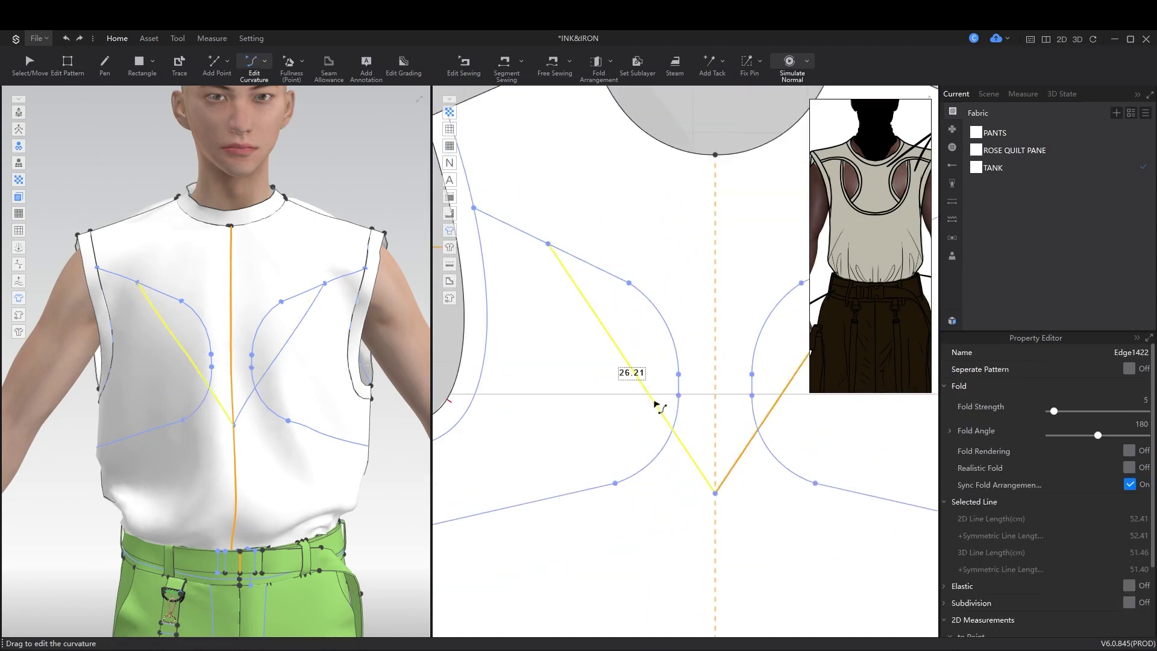
right_click_drag(257, 491, 277, 481)
key("z")
left_click_drag(548, 243, 585, 261)
Step: Lower the TANK fabric's alpha to make it translucent and move the cutout's rounded inner section back toward the armhole
left_click(1000, 167)
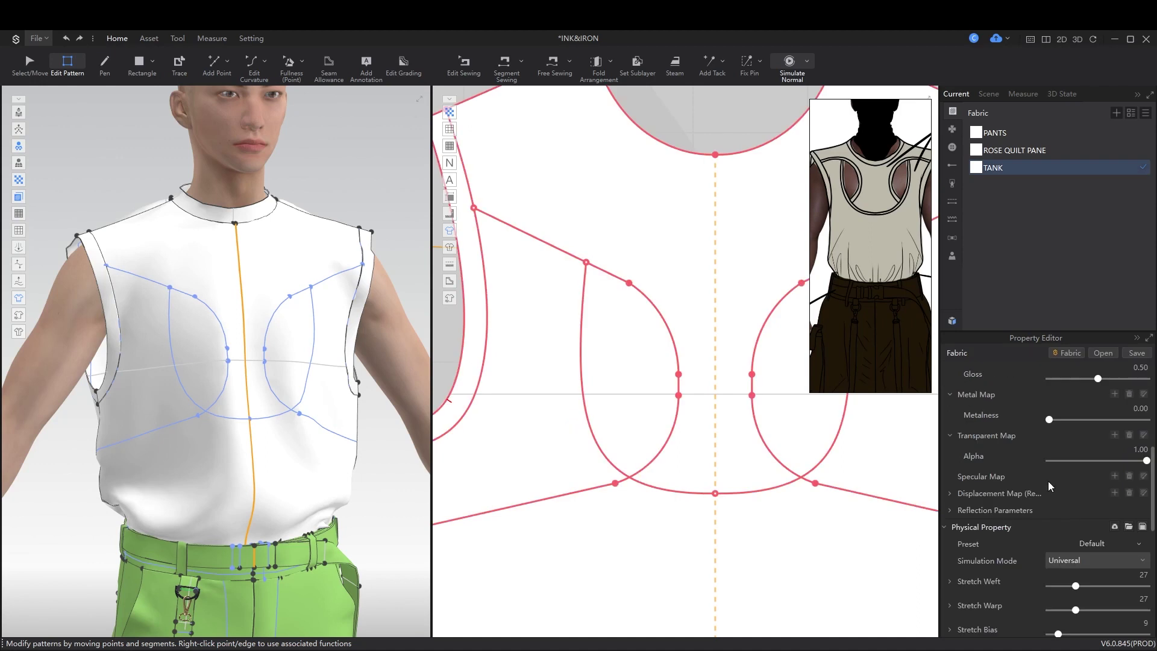
left_click_drag(1051, 460, 1090, 461)
left_click(664, 331)
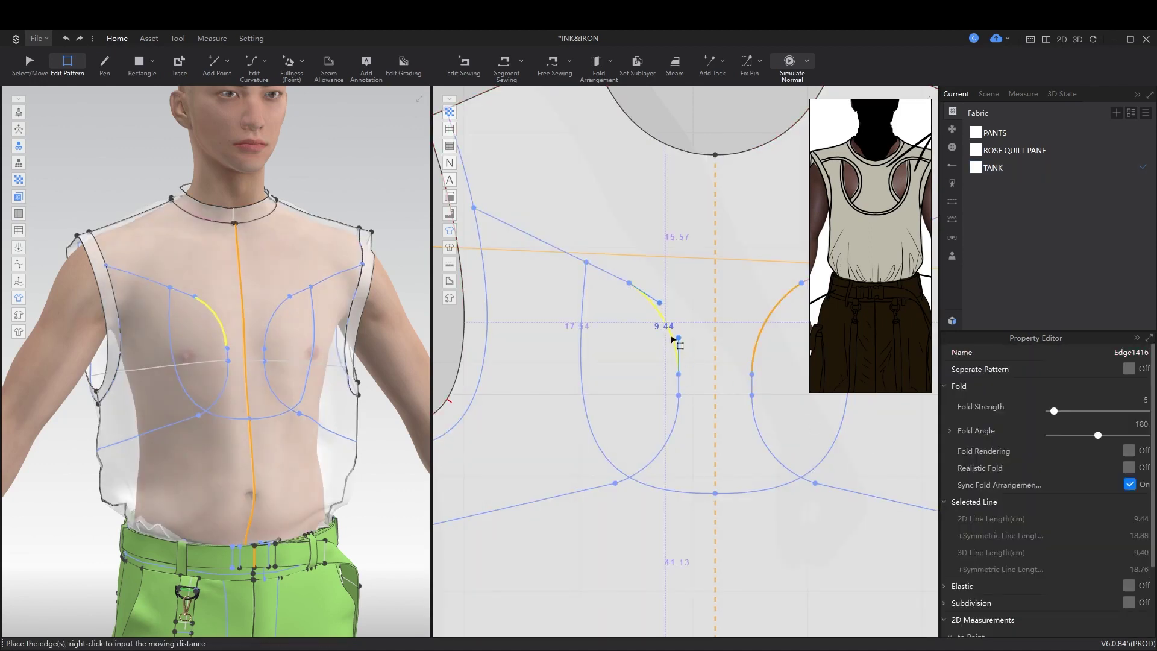
left_click_drag(675, 428, 636, 431)
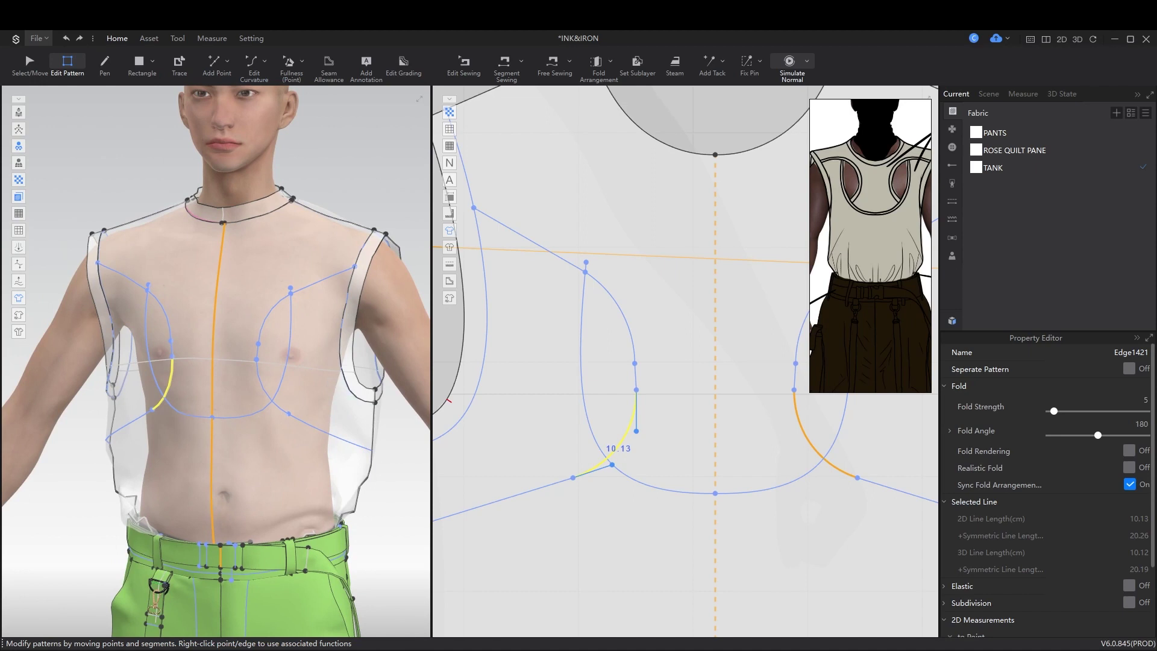
Step: Raise the lower cutout line's side-seam end about 3.7 cm and join the U-shaped line's upper end to the inner curve's start
scroll(620, 396, "down", 5)
scroll(537, 432, "up", 5)
left_click(533, 429)
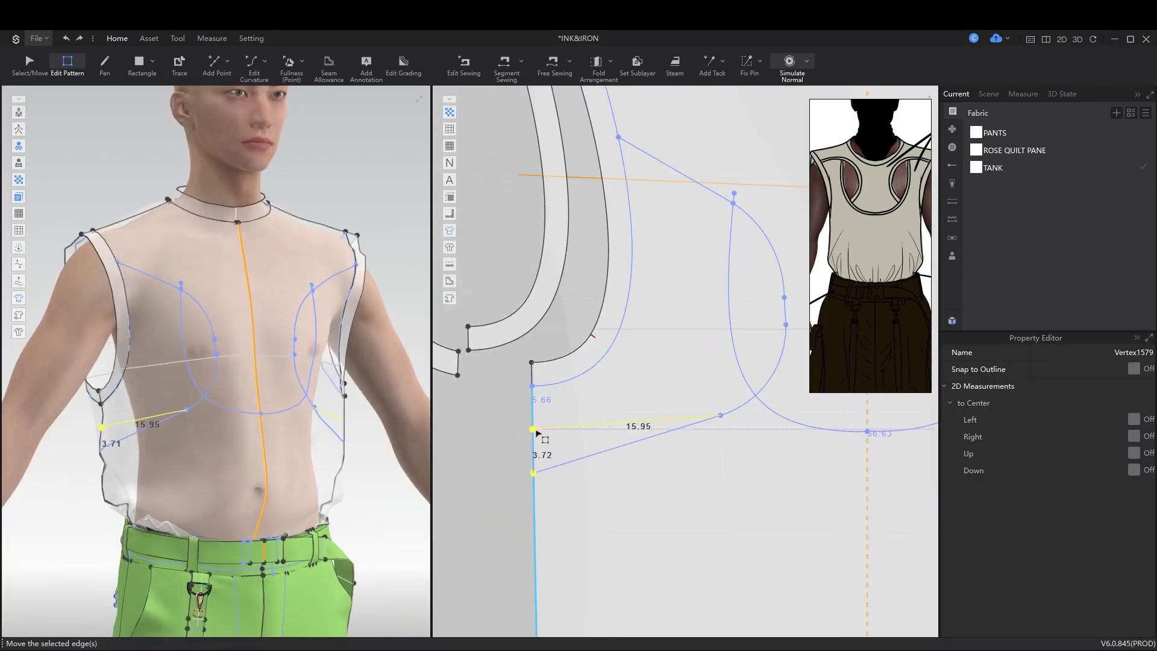
scroll(238, 387, "up", 3)
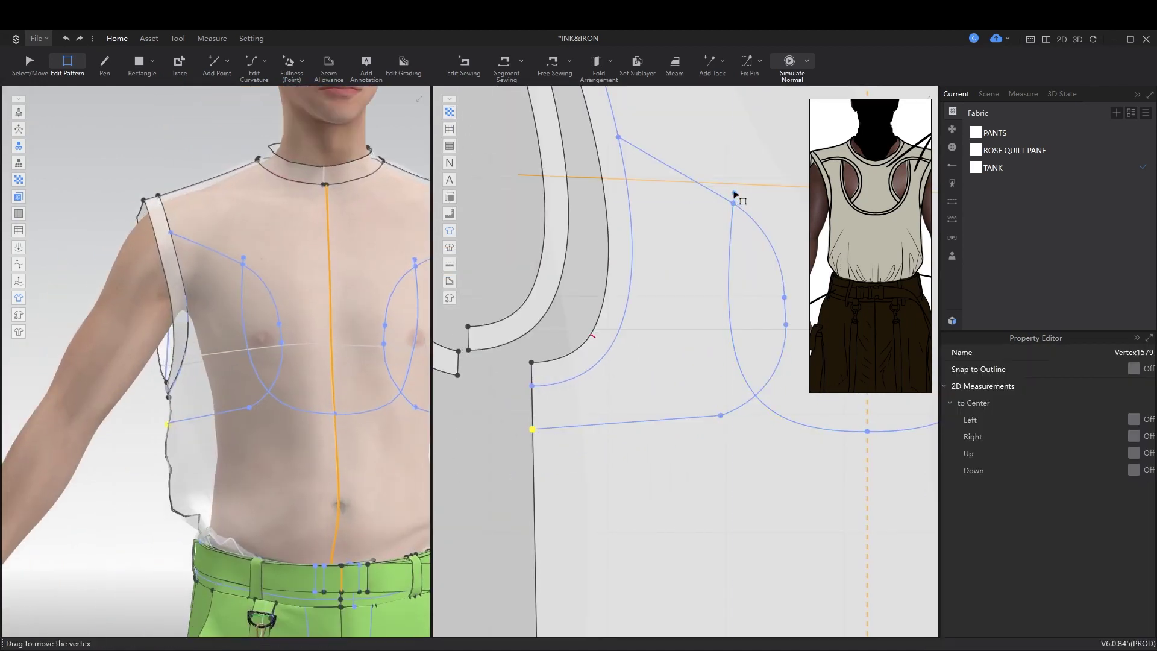
scroll(255, 426, "down", 3)
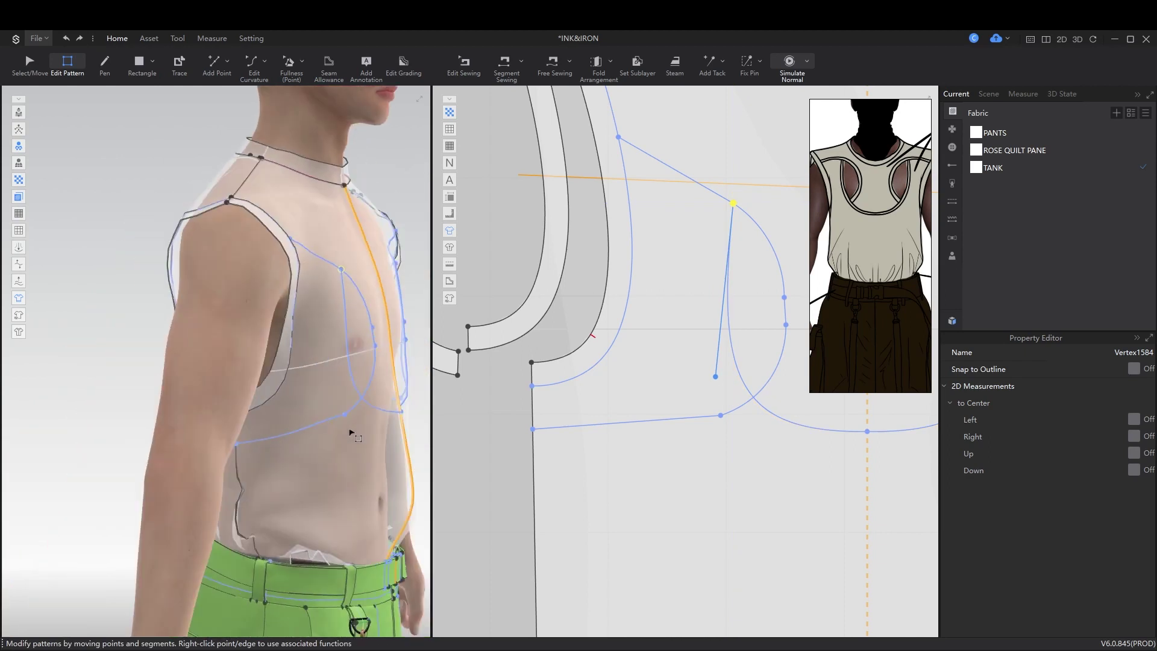
scroll(637, 341, "down", 5)
Step: Create a lining of the tank's front panel, place it about 65 cm below the original, and simulate both layers
key("a")
scroll(637, 341, "up", 2)
left_click(664, 284)
key("Escape")
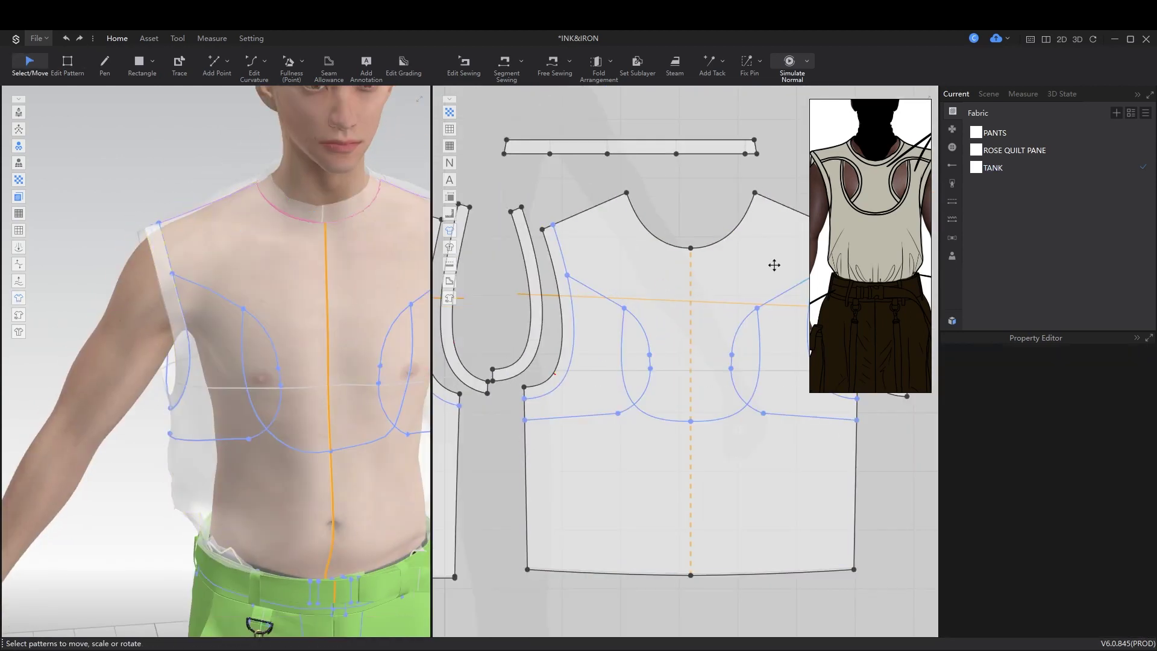
right_click(690, 471)
left_click(945, 111)
scroll(650, 524, "down", 3)
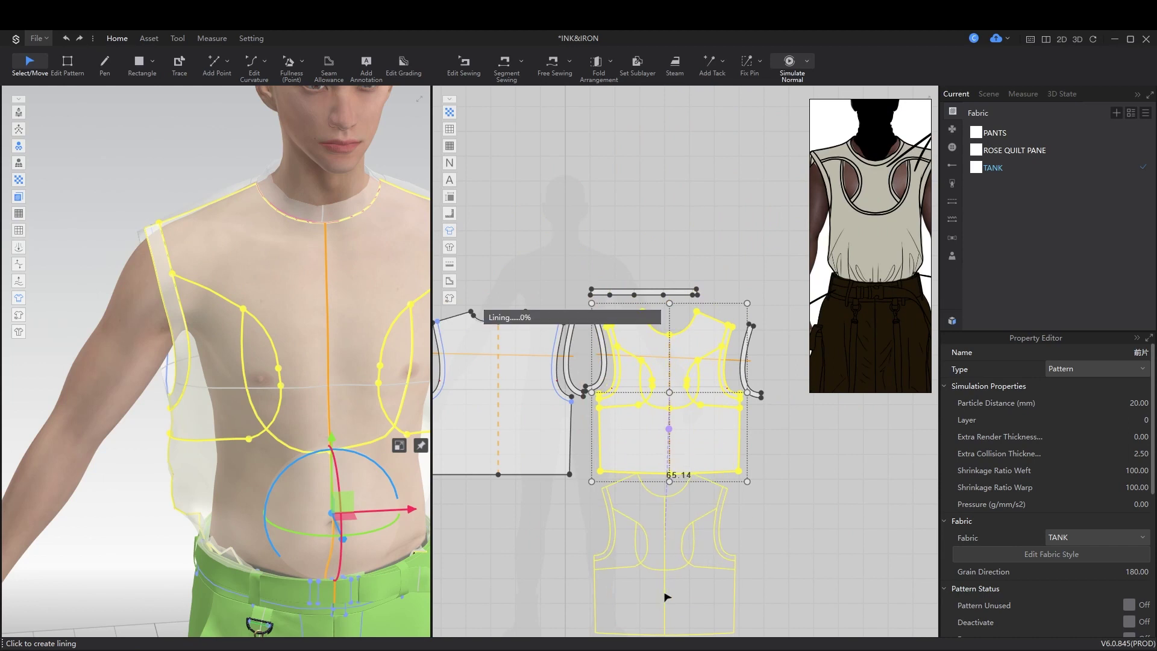
scroll(642, 478, "up", 3)
scroll(331, 316, "down", 3)
scroll(331, 316, "up", 5)
key("space")
scroll(302, 405, "down", 3)
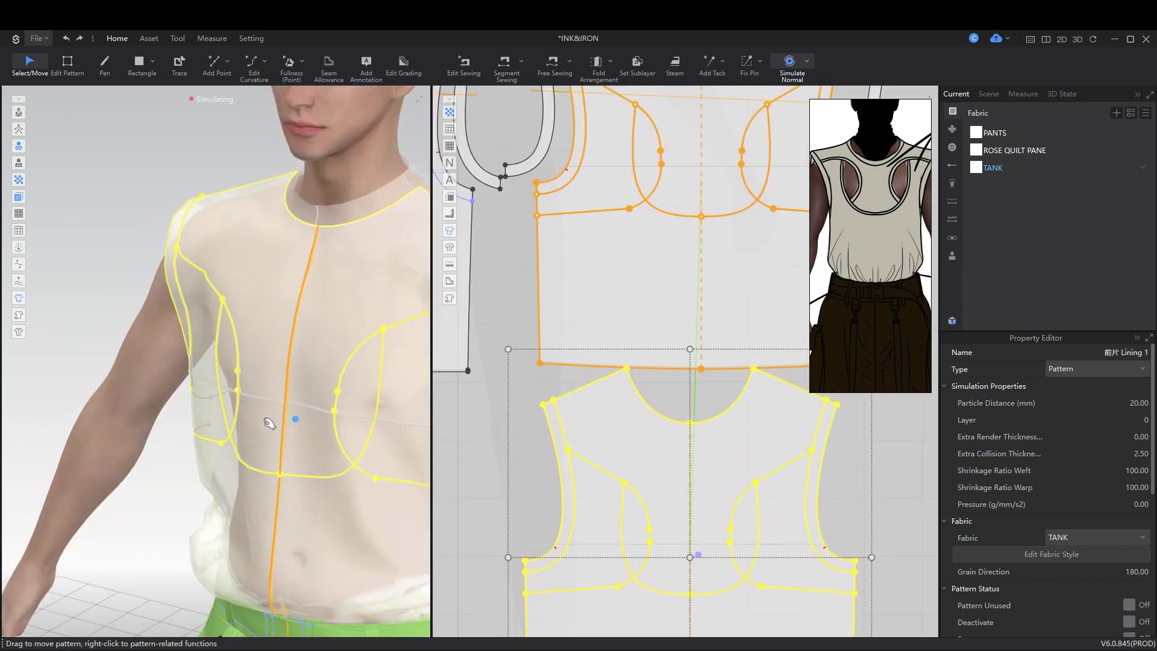
Step: Cut the front panel and its lining along the armhole internal lines, the upper diagonals and the U-shaped chest line
scroll(525, 401, "up", 3)
key("z")
left_click(599, 429)
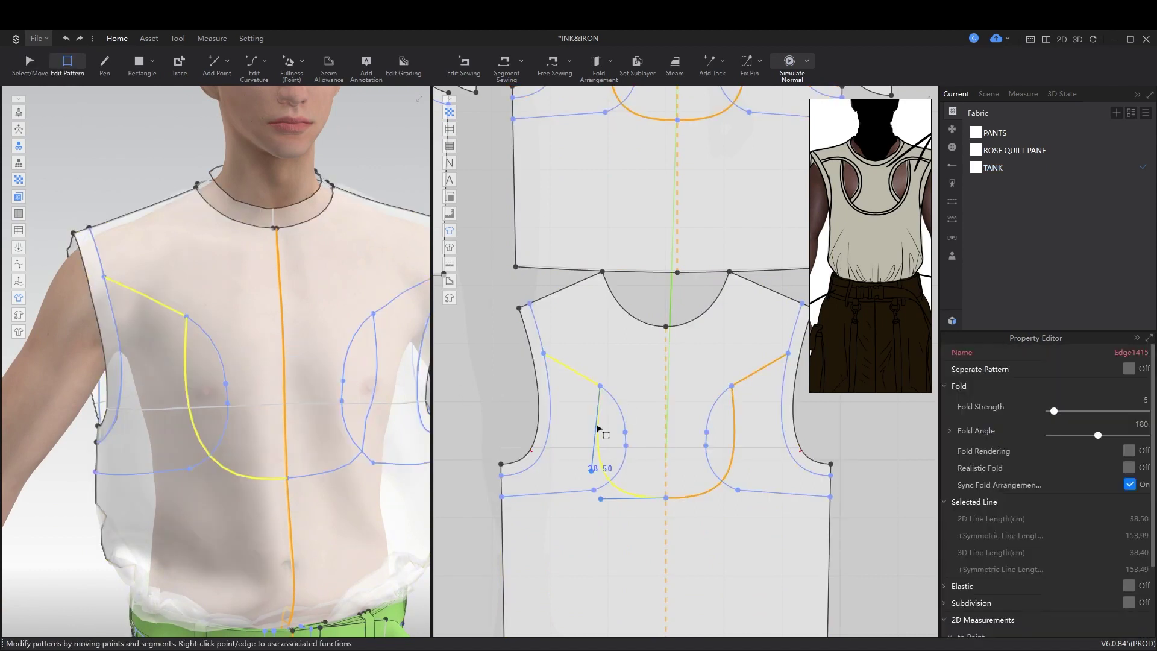
right_click(552, 411)
left_click(656, 475)
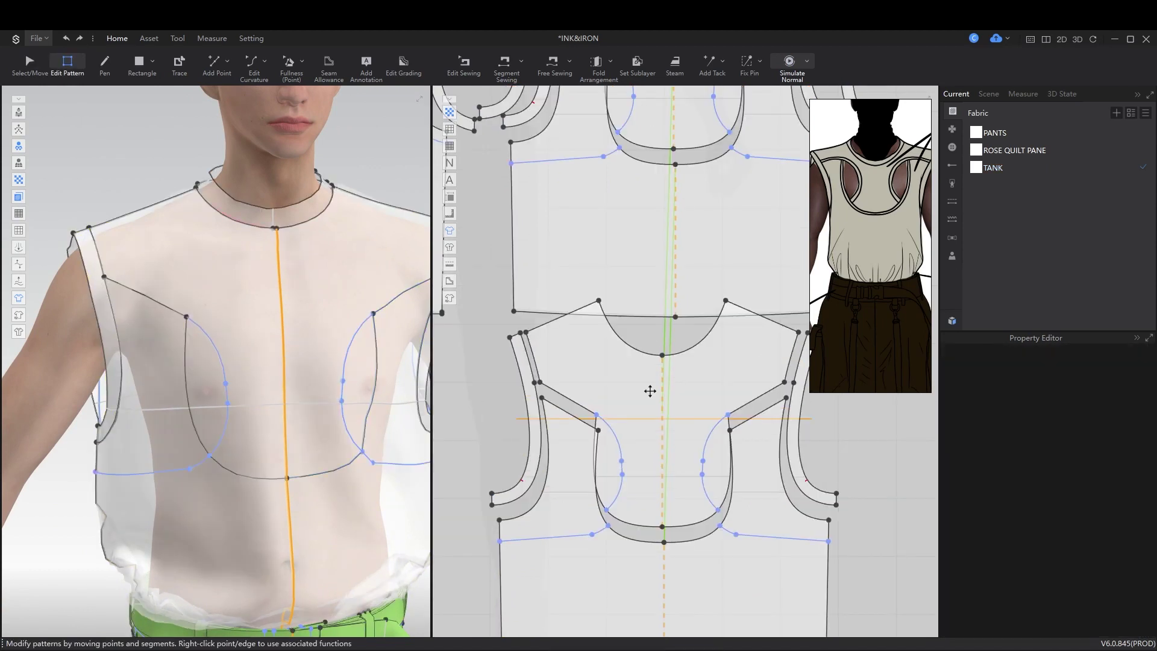
key("ctrl+z")
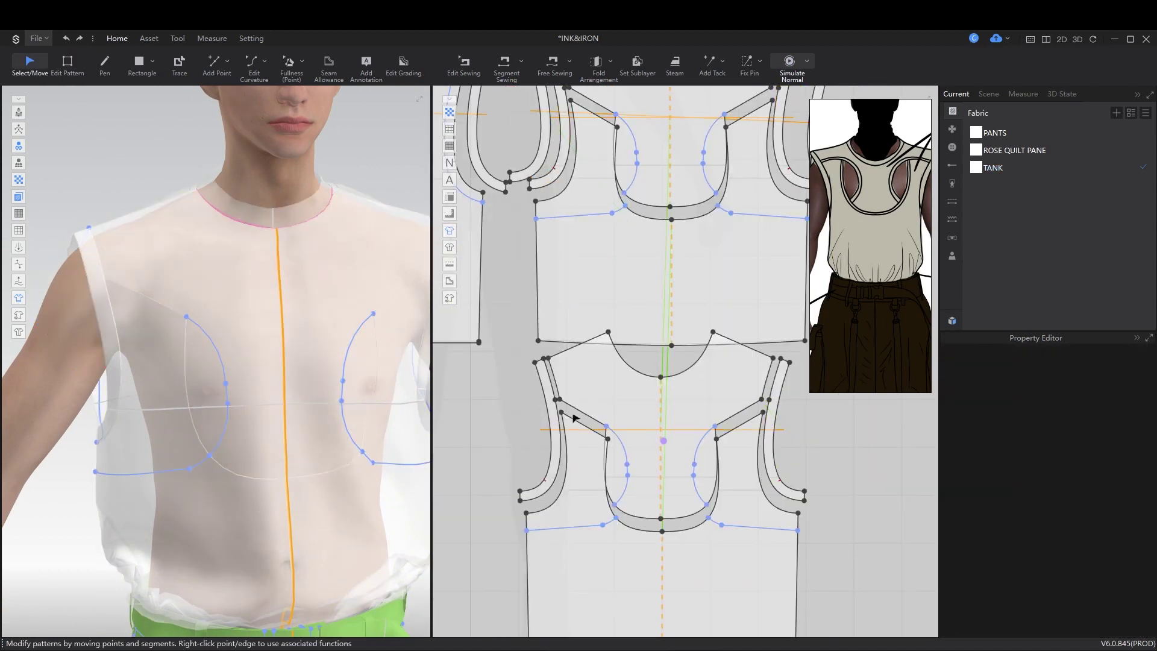
Step: Undo the panel cuts and trim the armhole bands off the front lining along the armhole internal lines
key("z")
scroll(583, 431, "up", 5)
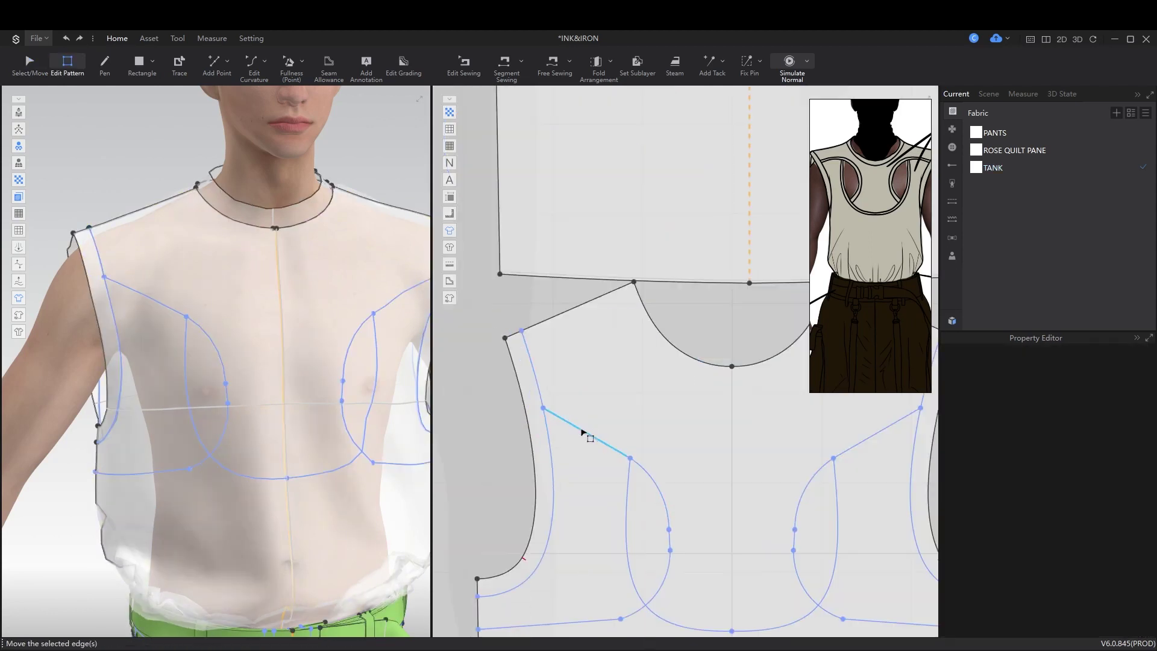
left_click(584, 432)
right_click(633, 508)
left_click(663, 326)
right_click(631, 476)
left_click(667, 356)
left_click(638, 390)
key("a")
left_click(563, 444)
scroll(708, 457, "up", 3)
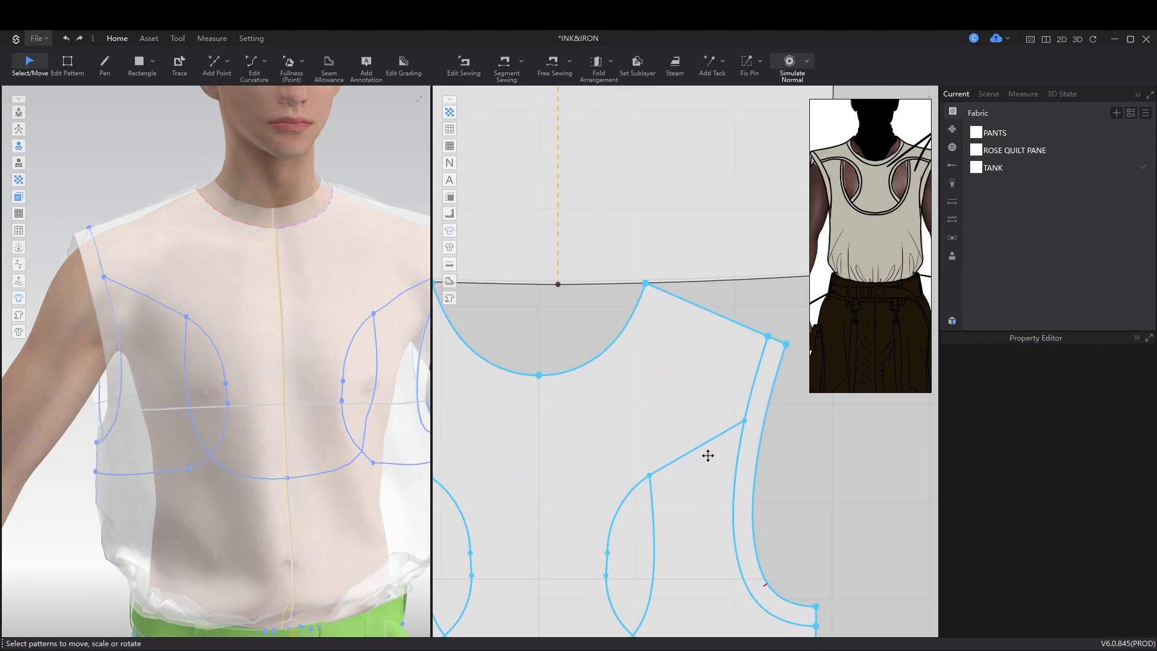
right_click(721, 456)
left_click(813, 228)
scroll(566, 444, "down", 2)
Step: Halve the front lining at its center line and remove the area above the upper diagonal and U-shaped line
left_click(565, 444)
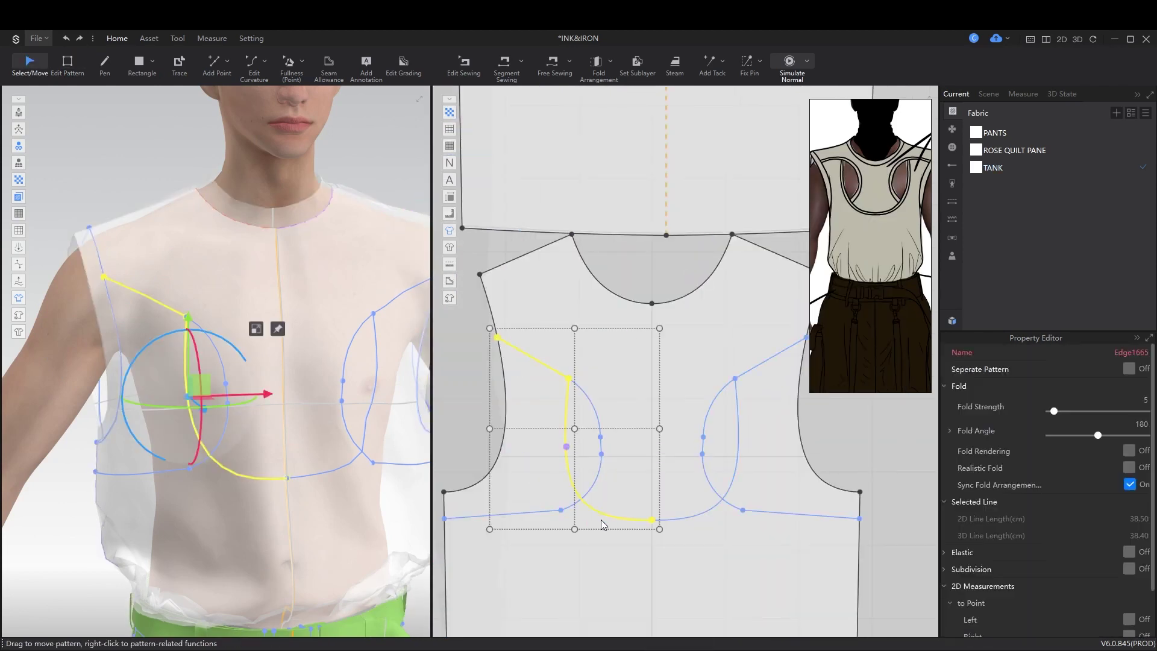
key("p")
scroll(656, 413, "down", 2)
left_click(652, 488)
key("a")
scroll(563, 309, "up", 4)
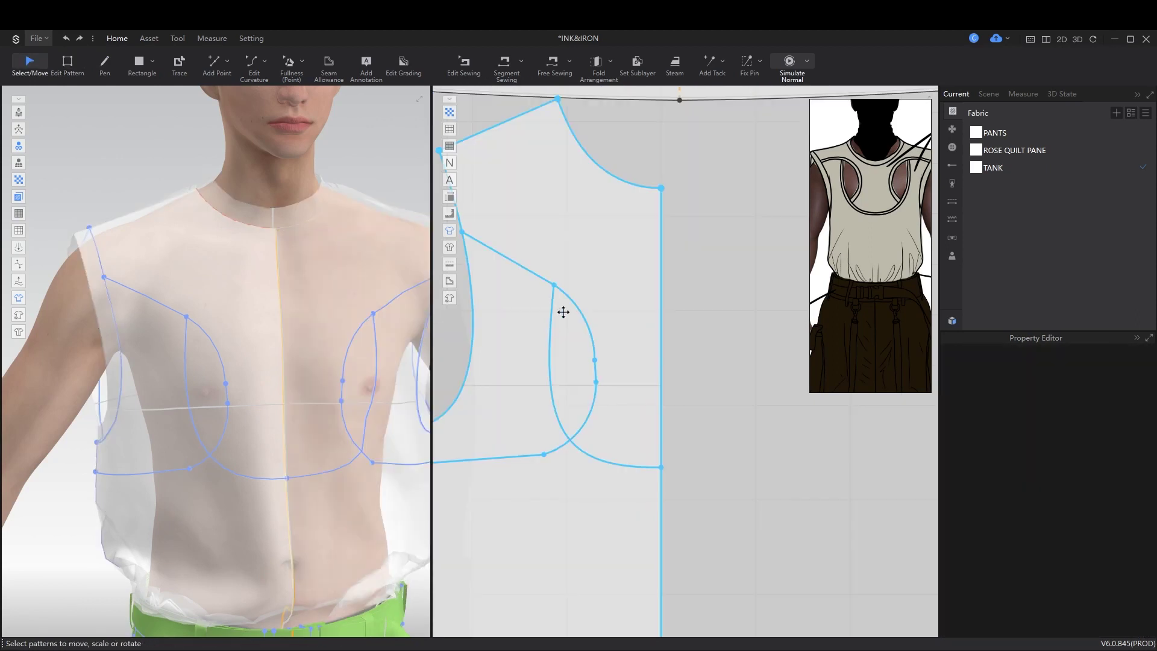
left_click(580, 402)
Step: Mirror the remaining half of the lining about its vertical center edge to form a symmetric full panel
key("z")
scroll(608, 389, "down", 3)
right_click(665, 446)
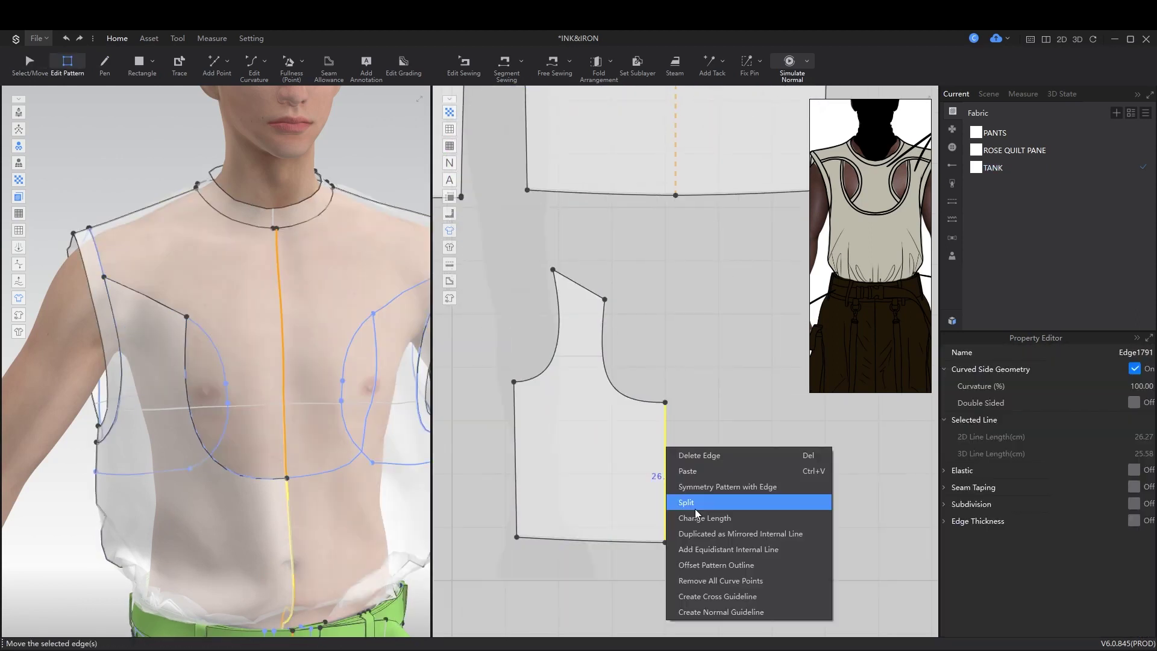
key("Escape")
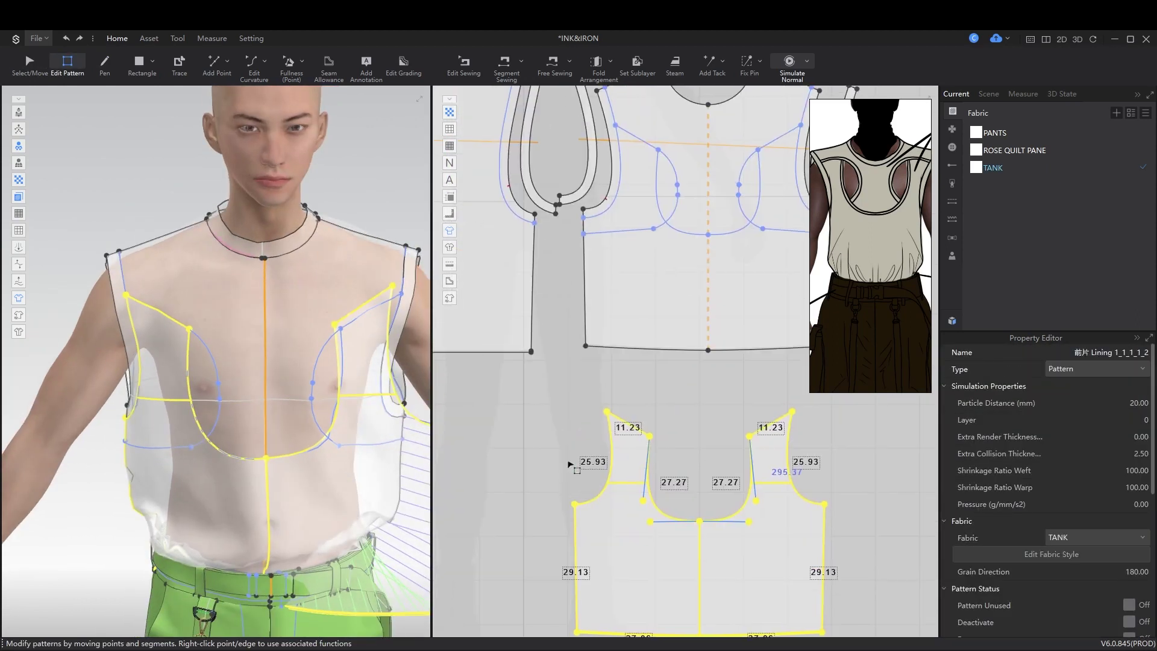
Step: Sew the lower lining panel's diagonals, armholes and U-shaped edge to the front panel's matching lines and simulate the garment
key("n")
left_click(614, 129)
left_click(655, 152)
left_click(607, 435)
left_click(621, 233)
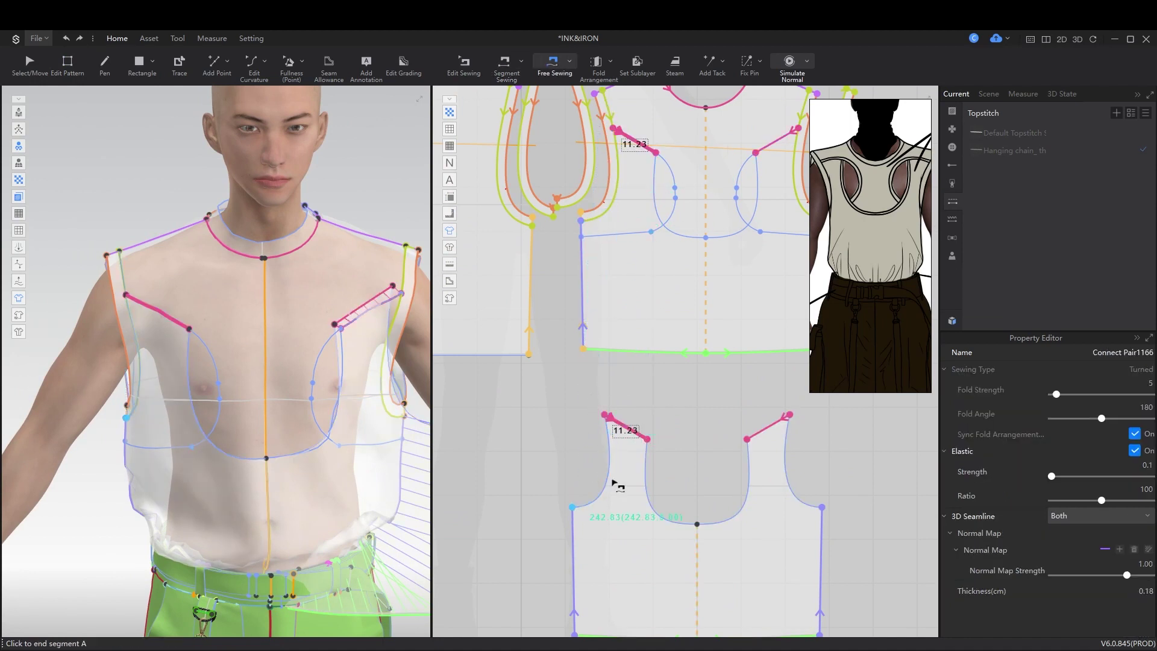
left_click(648, 444)
left_click(657, 175)
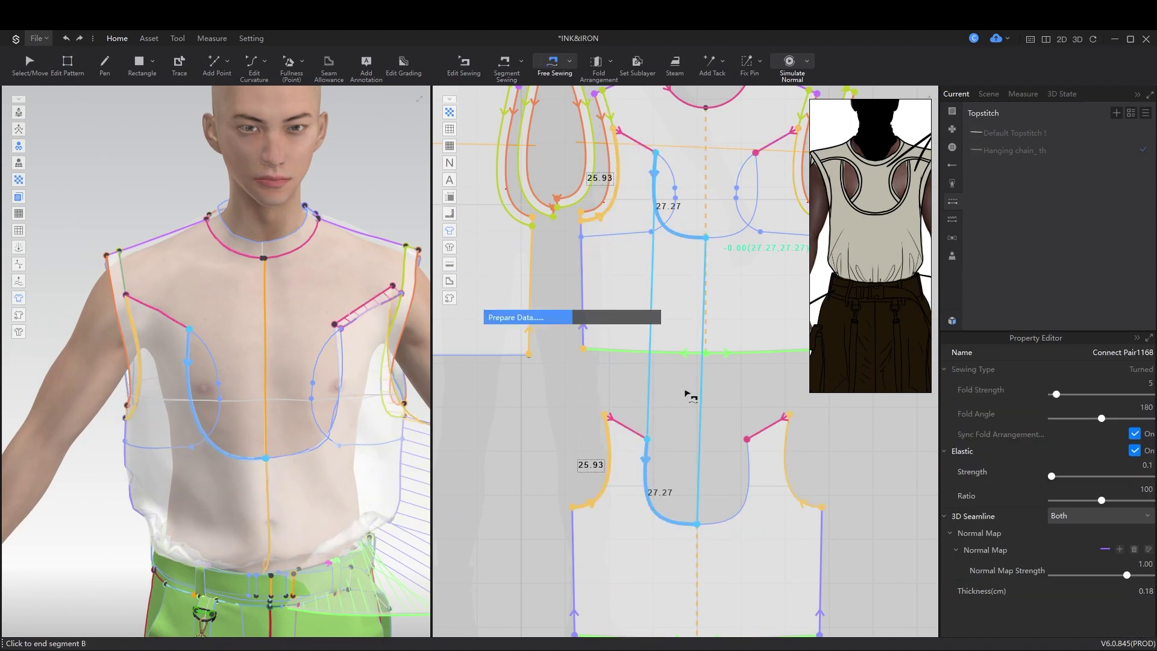
key("a")
scroll(341, 480, "up", 5)
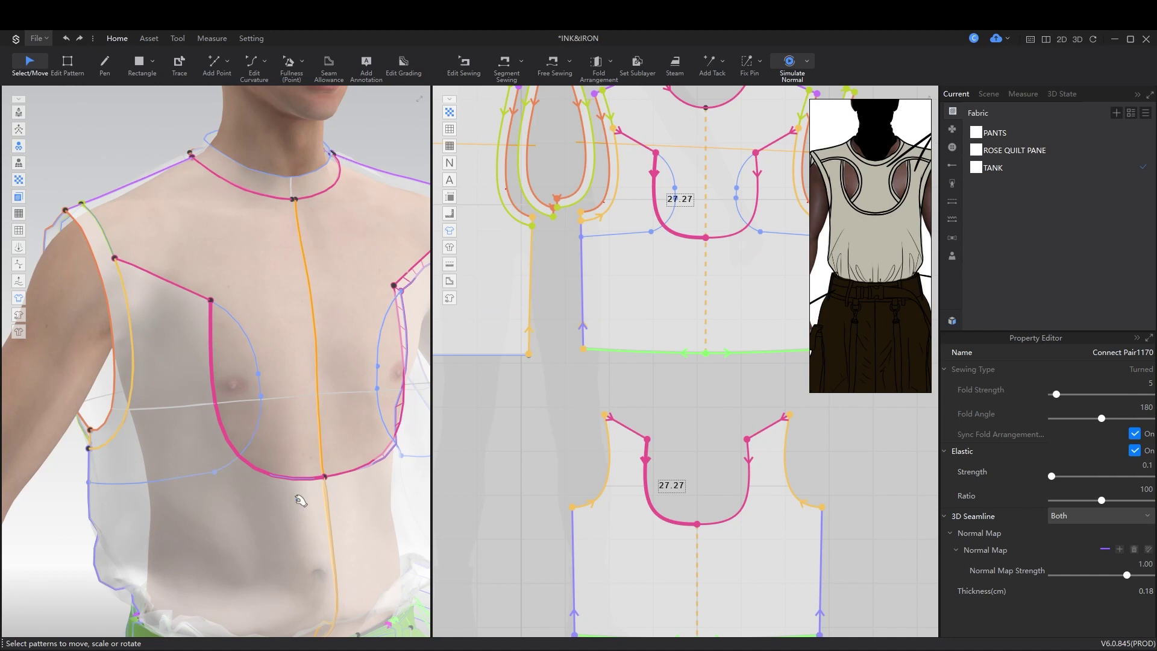
key("space")
key("Escape")
Step: Convert the front panel's diagonal, U-shaped and curved chest internal lines into baselines for reference
scroll(543, 476, "up", 4)
left_click(522, 456)
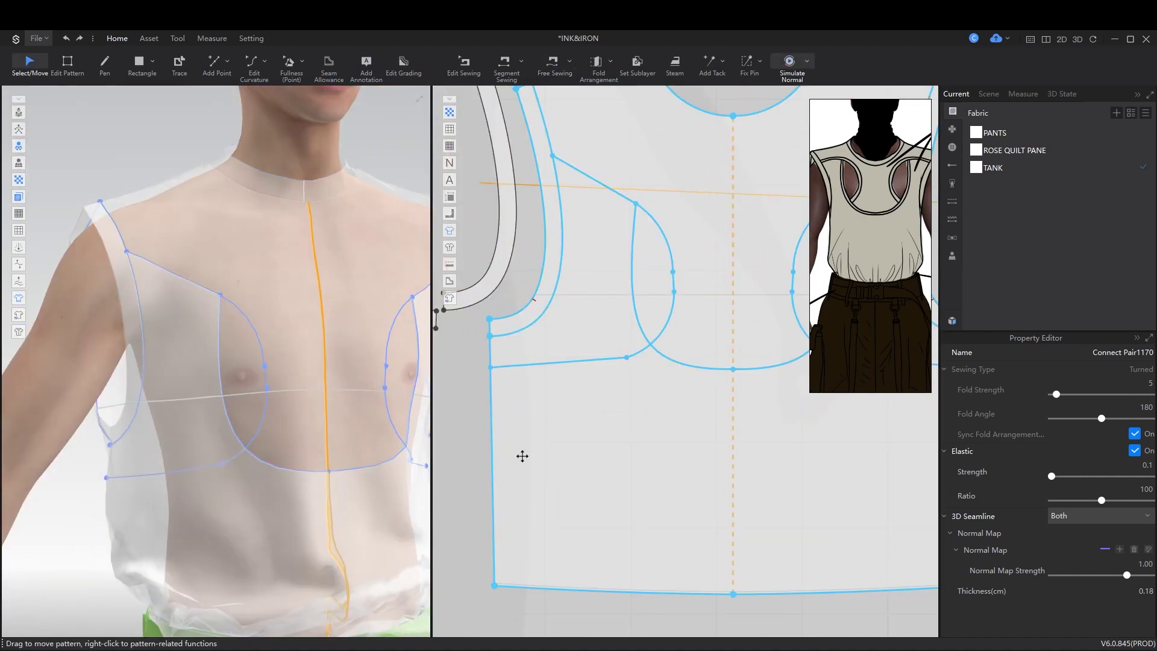
key("z")
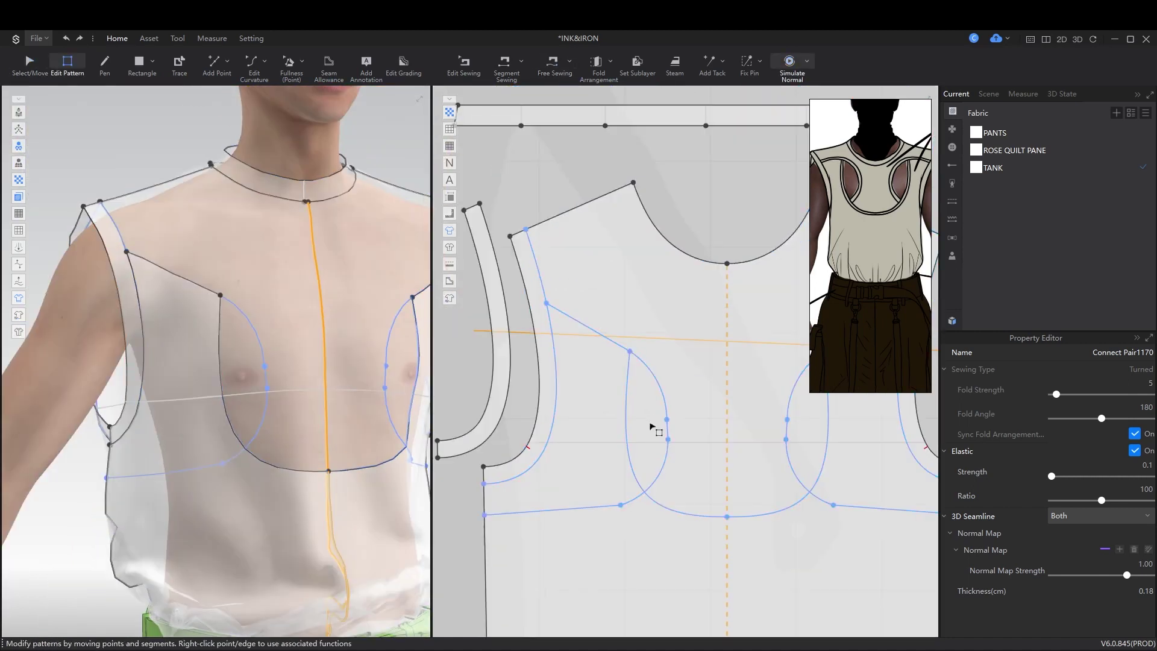
left_click(643, 492)
right_click(645, 491)
left_click(669, 440)
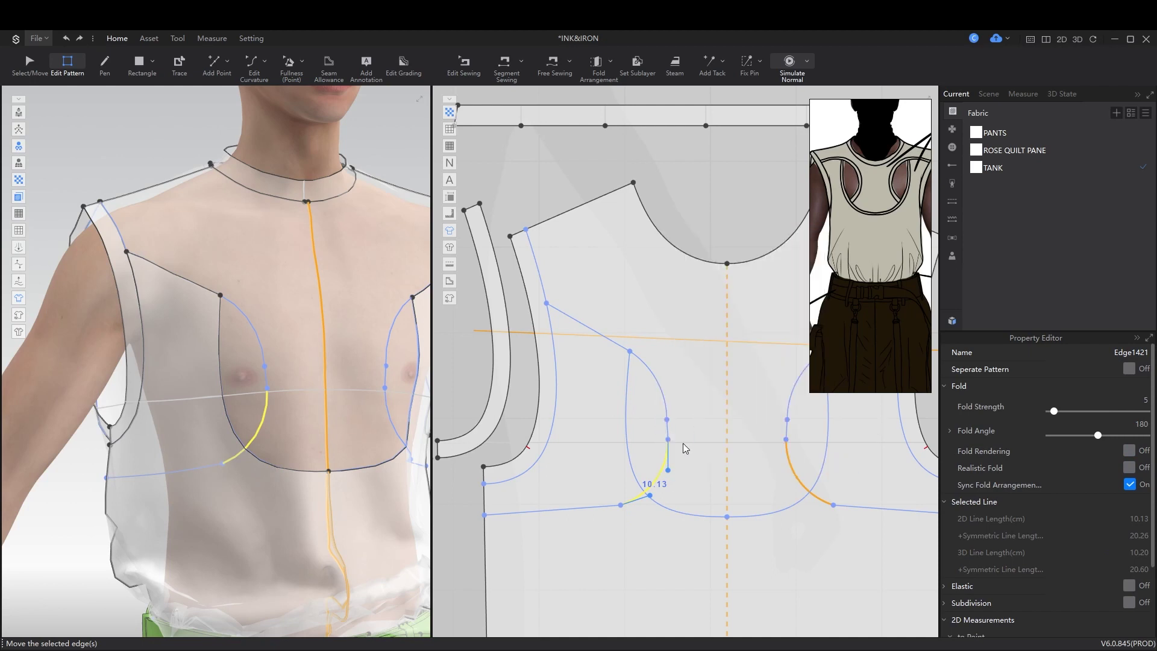
key("q")
right_click(636, 531)
left_click(667, 550)
key("Escape")
scroll(639, 252, "up", 3)
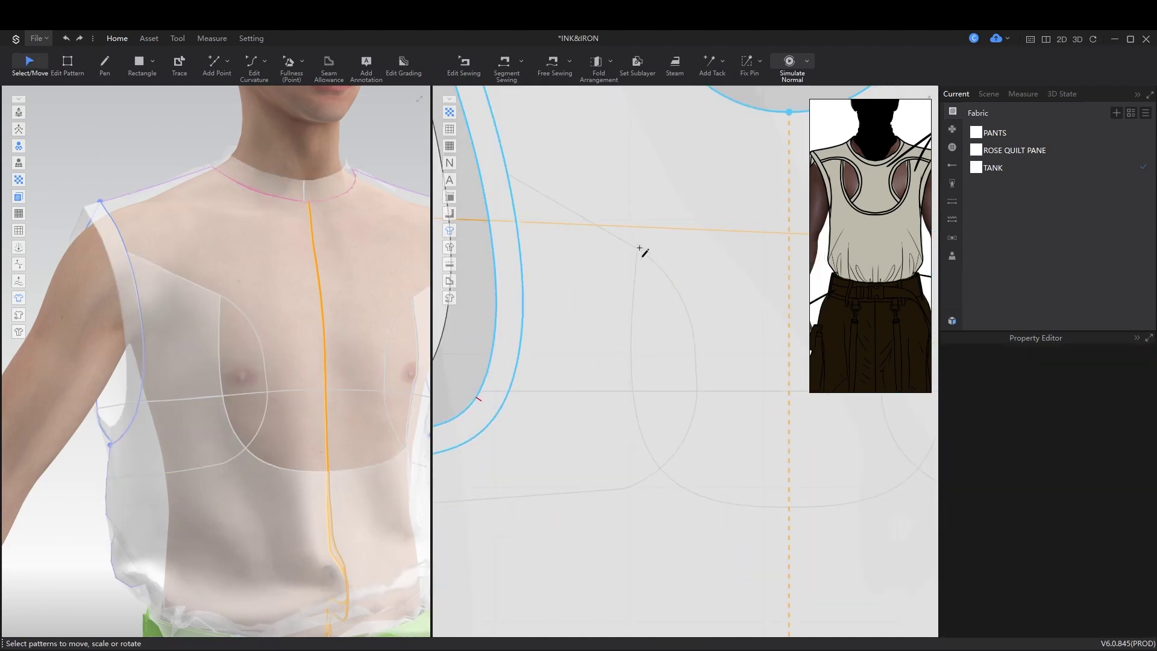
Step: Draw a closed leaf-shaped chest cutout over the reference lines, about 17.5 cm along its outer curve, and refine its inner curve
key("d")
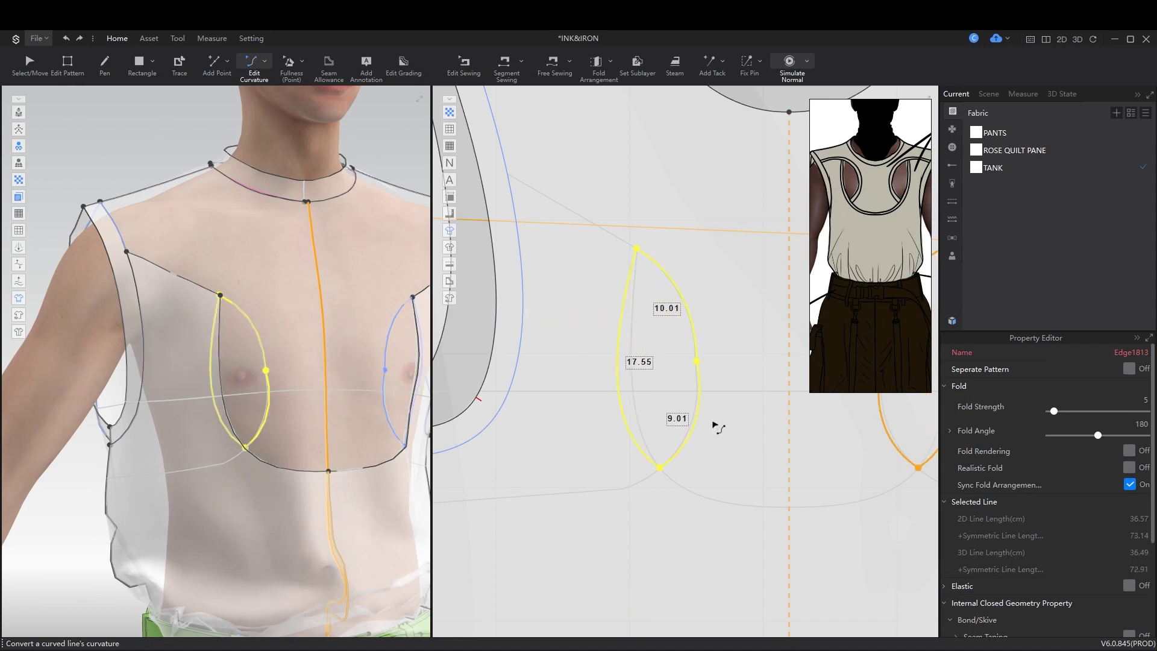
key("z")
scroll(717, 428, "up", 3)
left_click(694, 361)
scroll(662, 407, "down", 3)
scroll(663, 362, "up", 4)
left_click(690, 331)
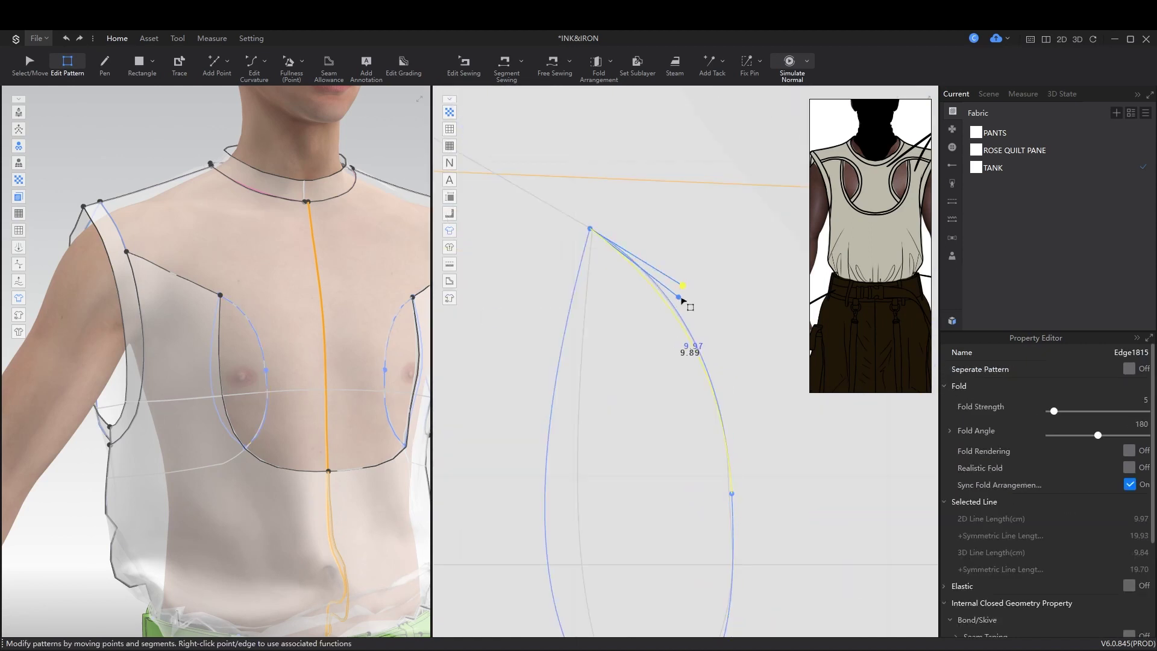
left_click(736, 506)
scroll(735, 506, "down", 4)
scroll(759, 464, "up", 4)
left_click(761, 467)
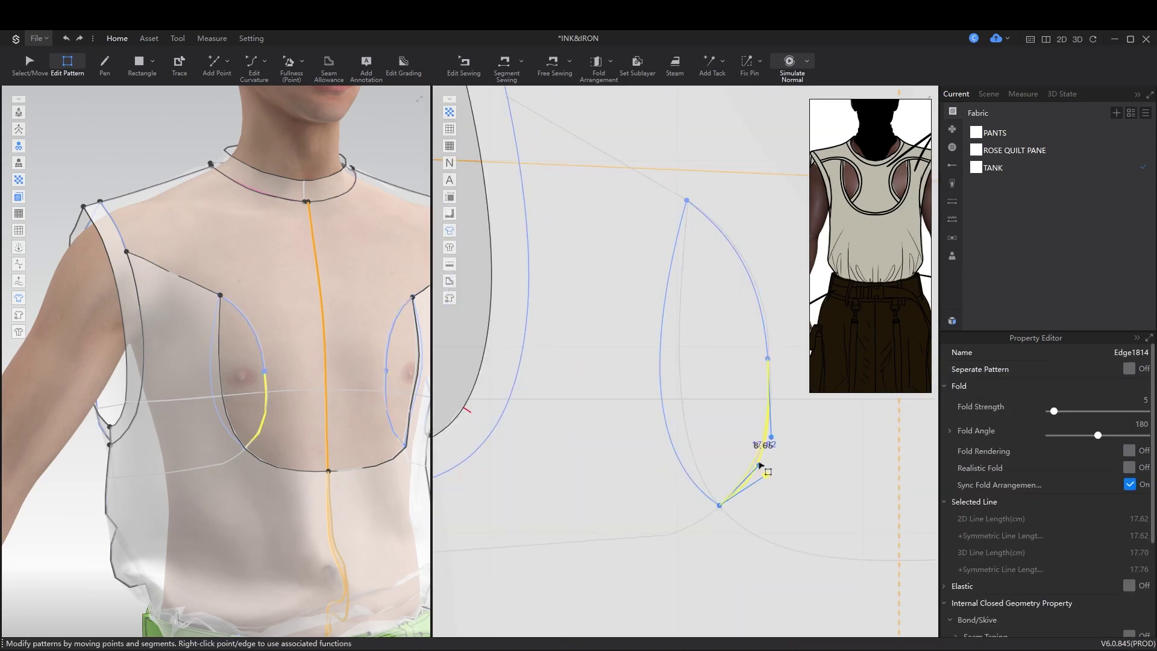
Step: Cut the two leaf shapes out of the front panel and place the pieces beside its lower side seams
key("a")
left_click(563, 338)
scroll(491, 550, "down", 3)
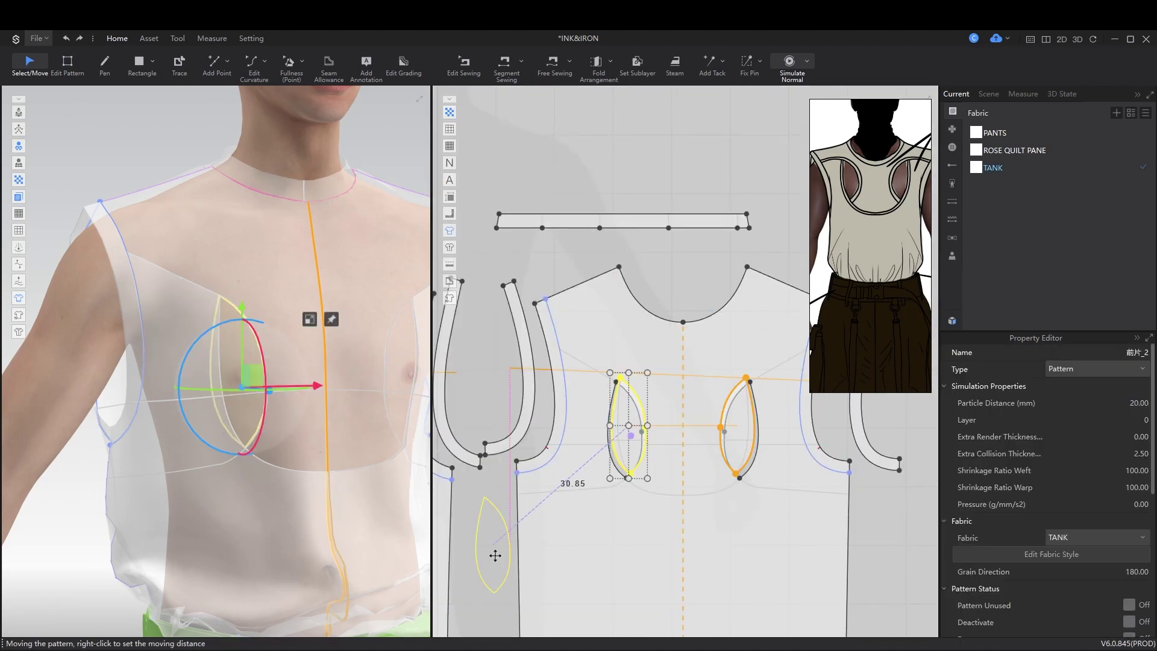
Step: Duplicate the TANK fabric as TANK TRANS and assign it to the two leaf-shaped pieces
left_click(998, 169)
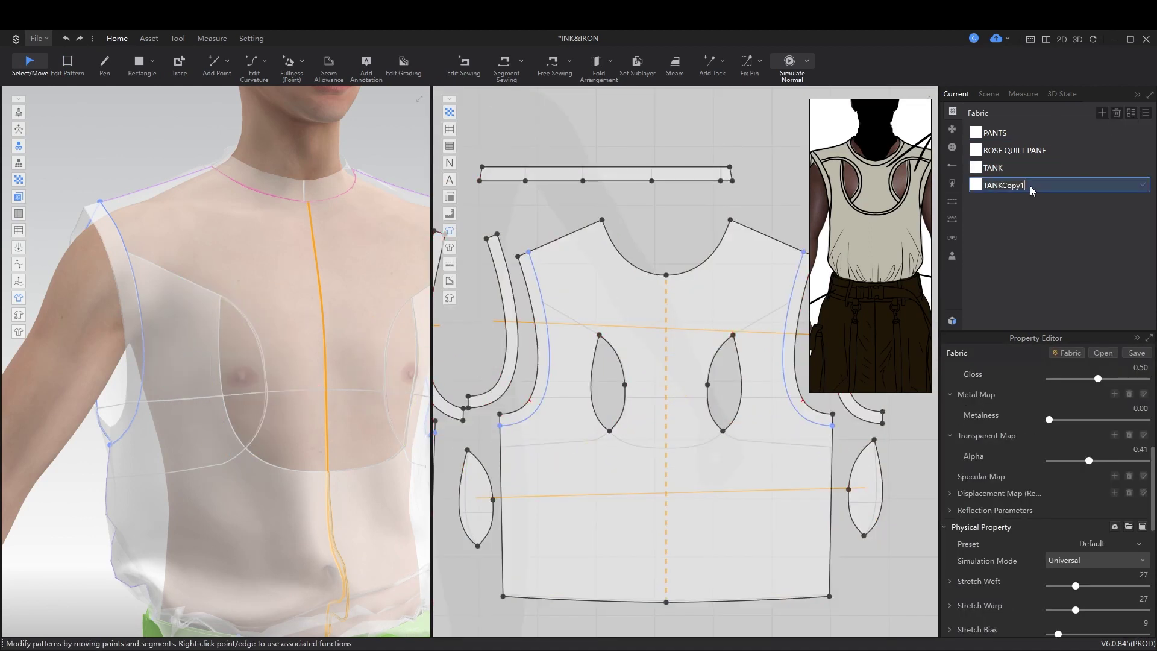
left_click(848, 499)
scroll(289, 486, "down", 3)
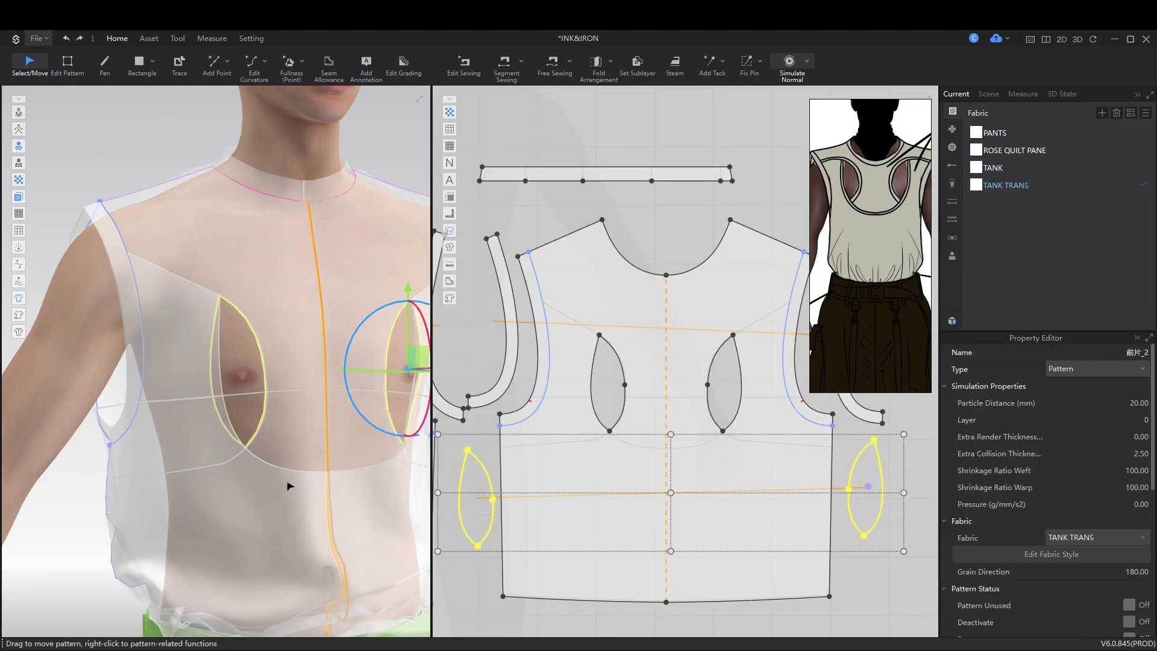
Step: Set the TANK fabric's alpha to 1.00 and simulate the garment with the open chest cutouts
left_click(1057, 168)
scroll(297, 404, "down", 2)
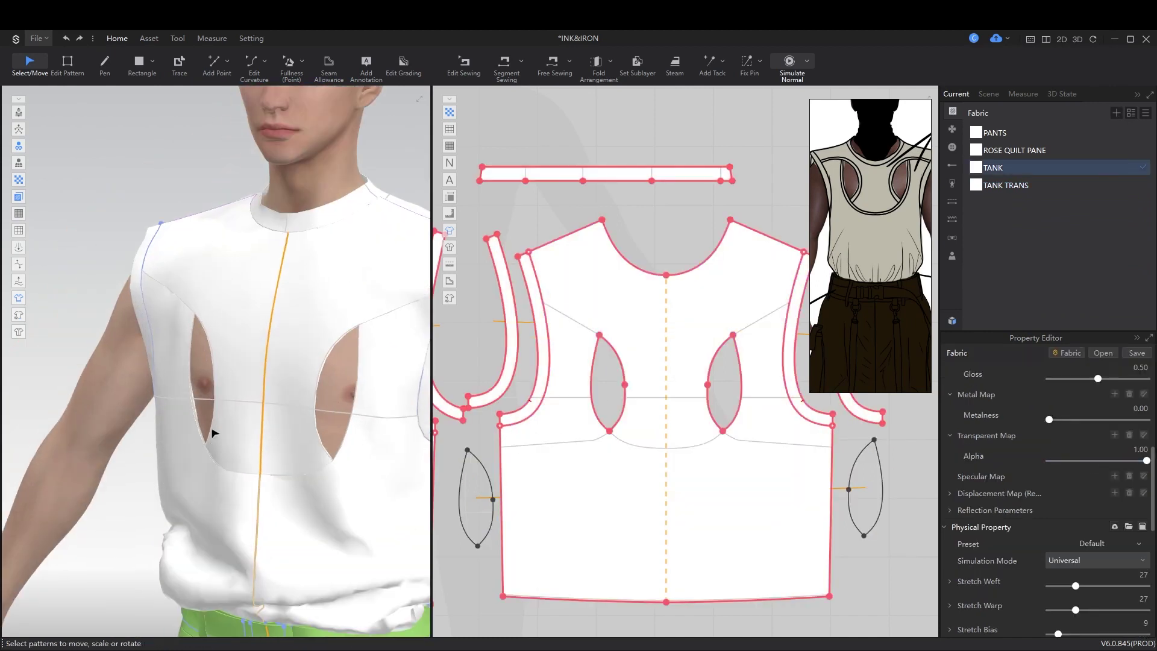
scroll(307, 468, "up", 2)
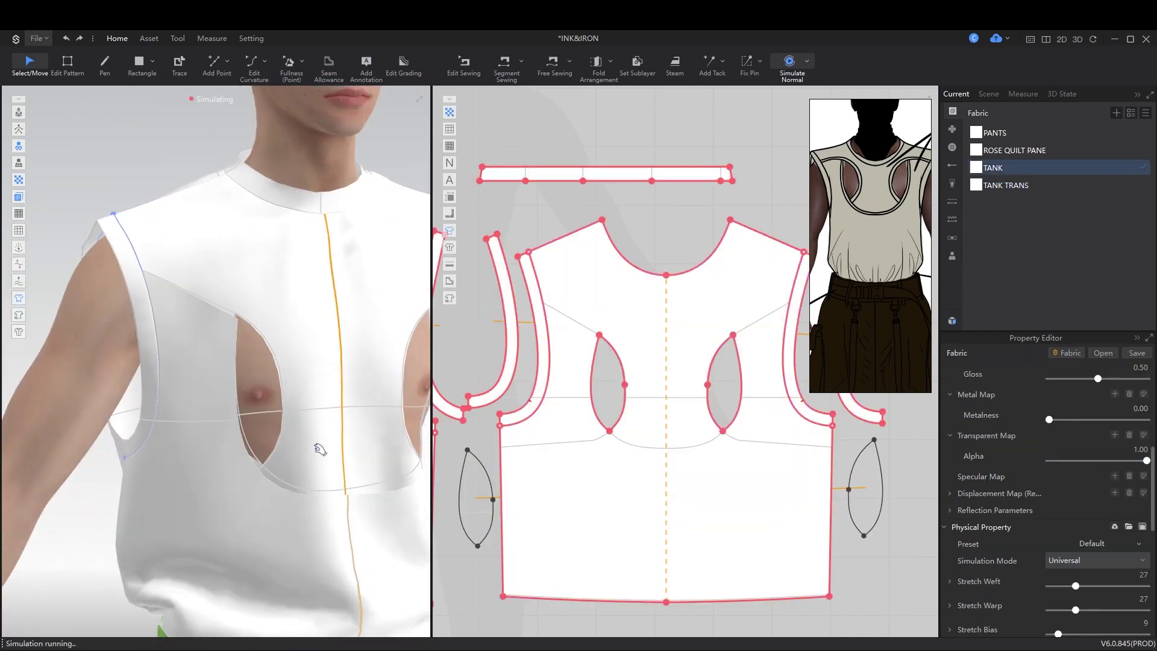
scroll(663, 331, "down", 3)
scroll(674, 269, "up", 4)
scroll(632, 289, "down", 2)
Step: Trace the front panel's upper diagonals as internal lines, sew them to the lower panel's diagonal edges, and simulate
right_click(584, 296)
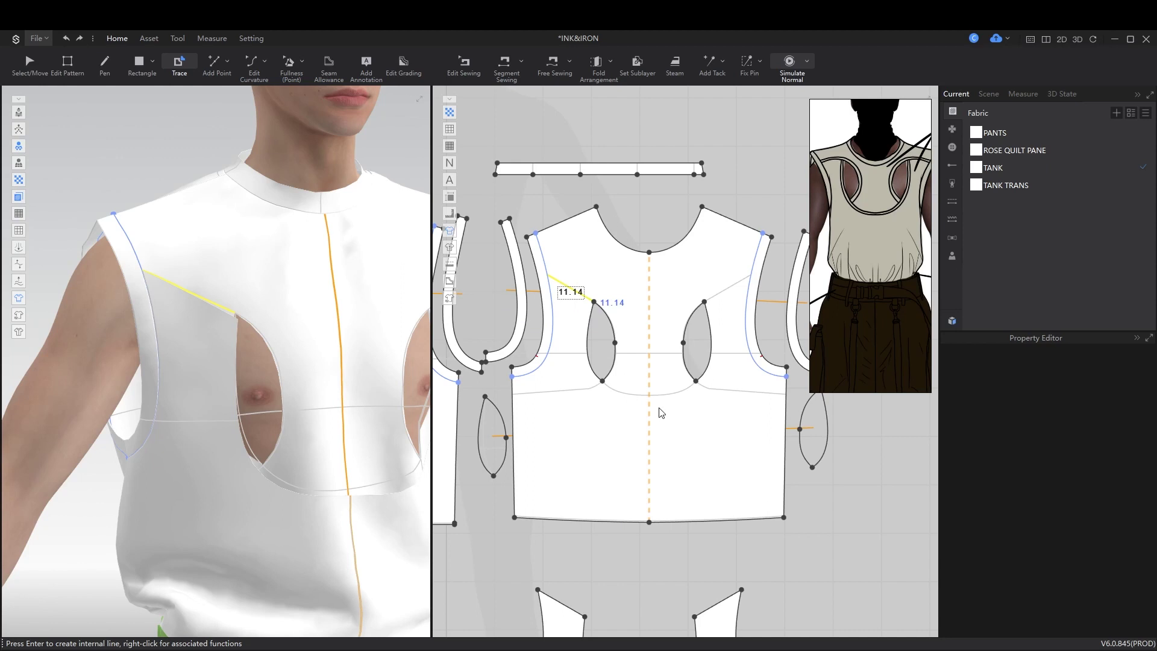
key("Return")
key("n")
left_click(571, 287)
left_click(667, 513)
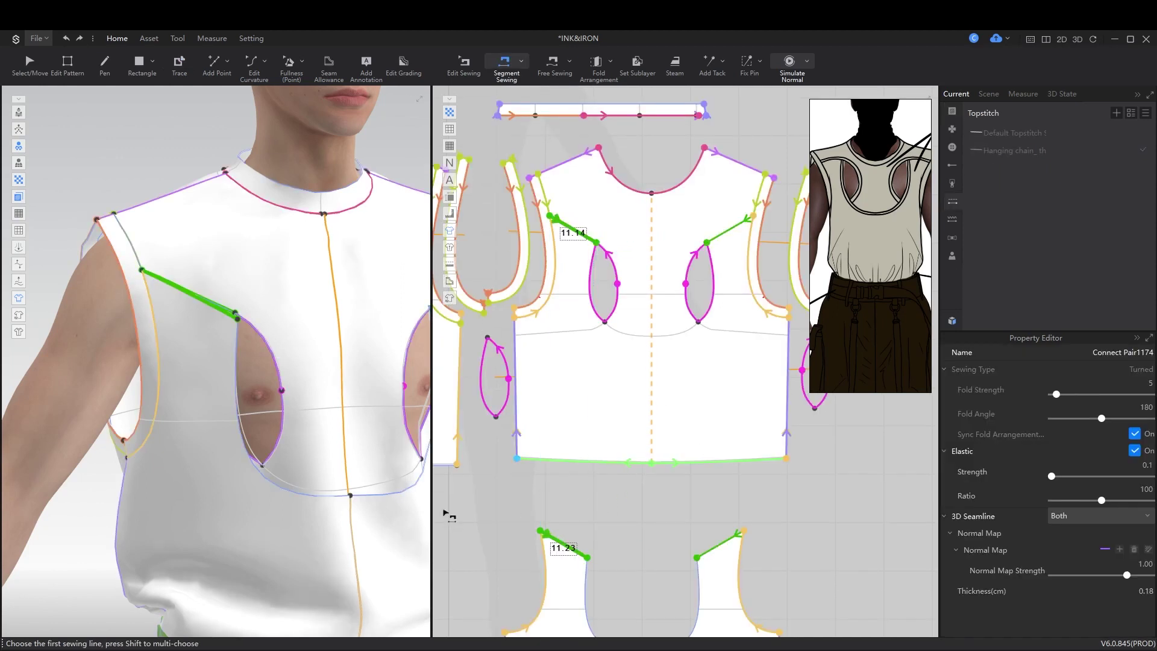
key("space")
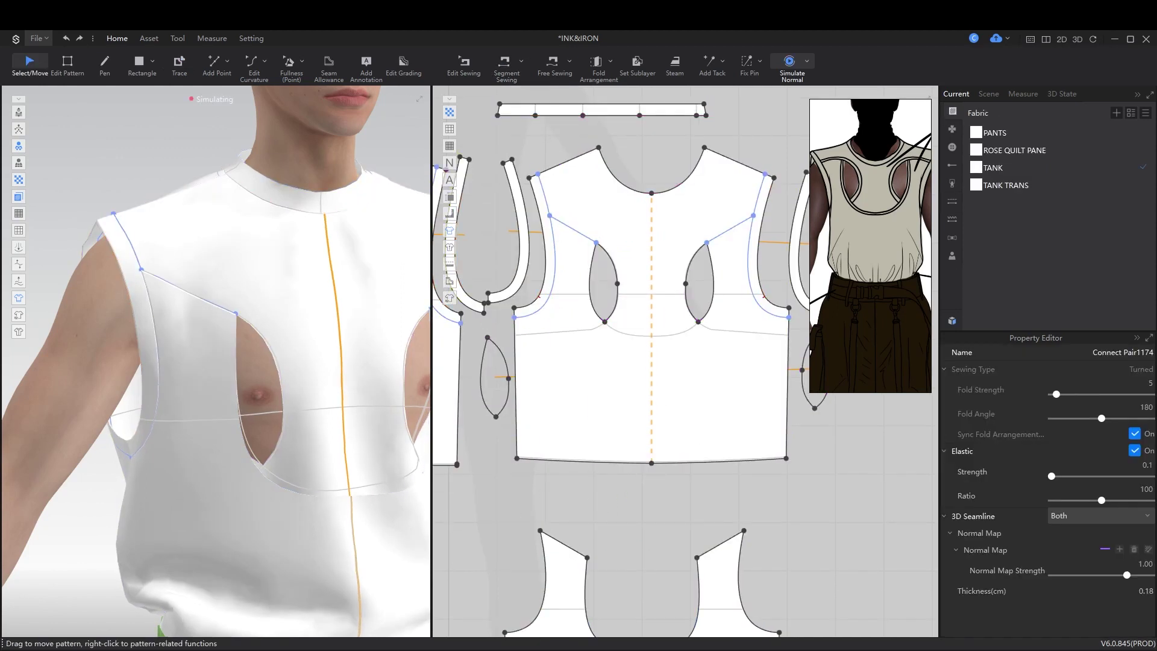
Step: Inspect the U-shaped edge's sewing and compare the draped chest cutouts with the reference sketch
key("n")
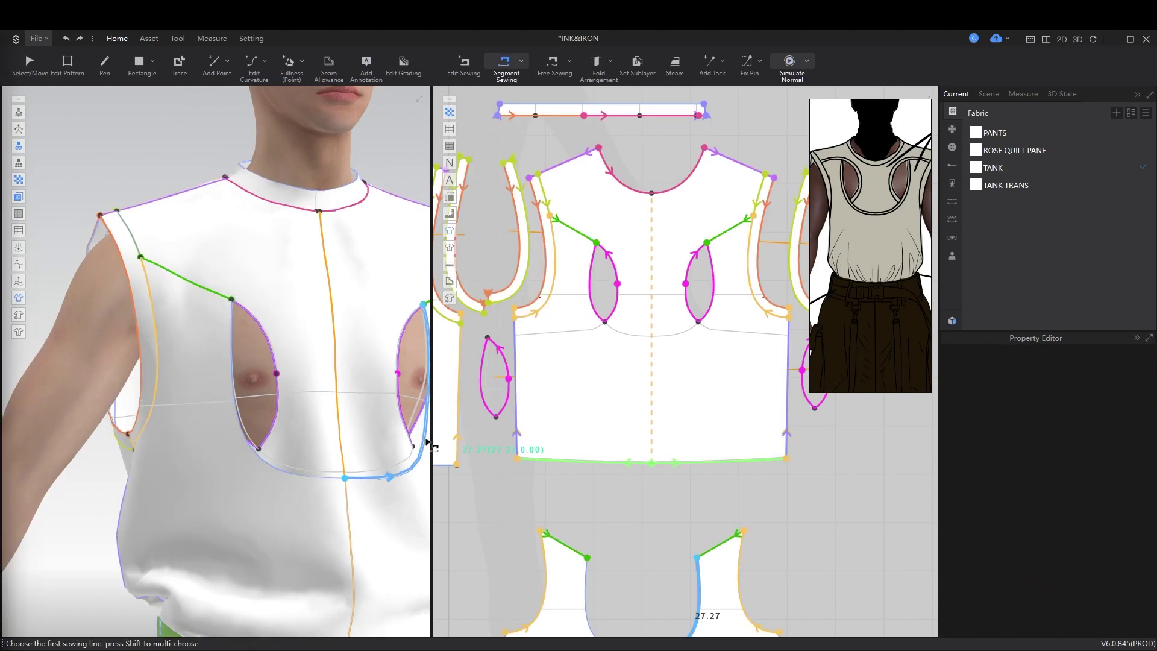
scroll(310, 500, "down", 3)
key("a")
mouse_move(246, 382)
right_mouse_down()
mouse_move(295, 379)
mouse_move(560, 433)
mouse_move(423, 387)
mouse_move(265, 374)
right_mouse_up()
scroll(265, 374, "up", 2)
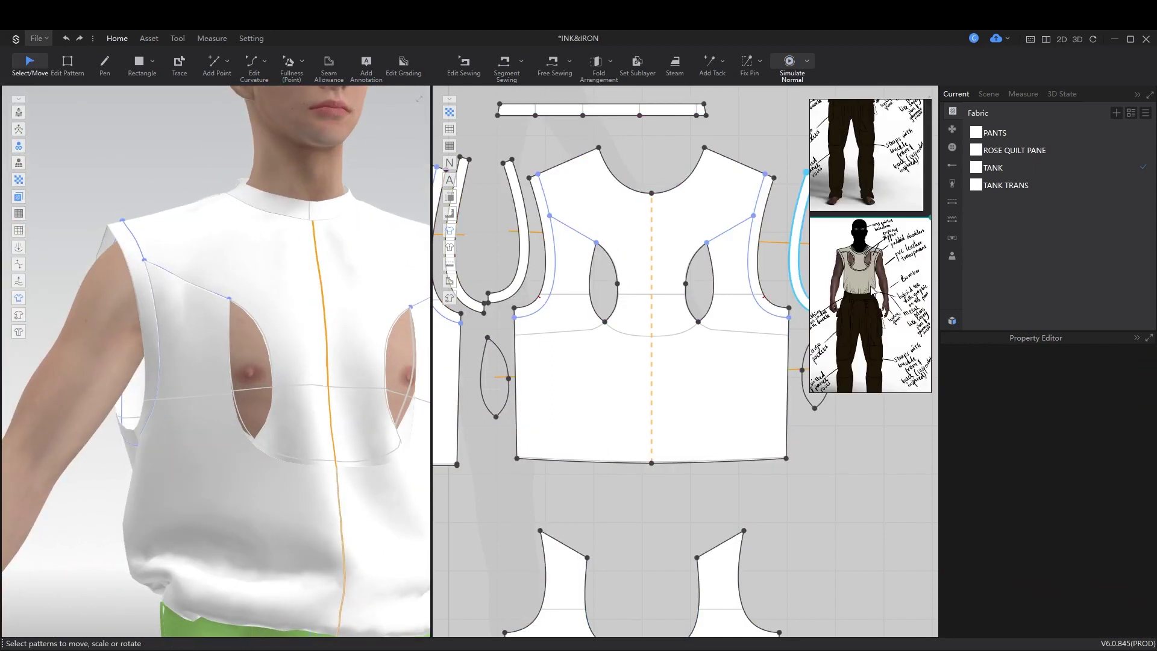
left_click(260, 369)
scroll(283, 397, "down", 3)
scroll(617, 370, "up", 4)
key("z")
left_click(633, 365)
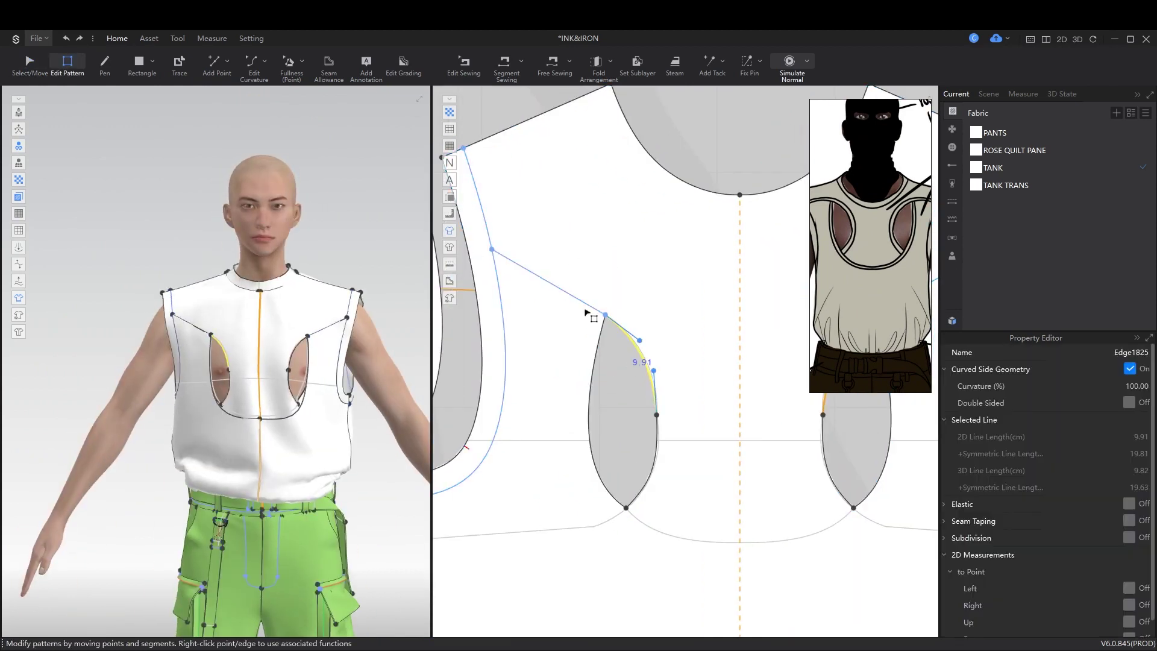
right_click(651, 483)
left_click(784, 351)
left_click(597, 423)
left_click(583, 302)
Step: Try to add an outline-extended equidistant internal line along the lower panel's U-shaped edge, with an intersection point on the upper diagonal
scroll(667, 383, "down", 5)
scroll(620, 403, "up", 7)
right_click(559, 474)
left_click(627, 558)
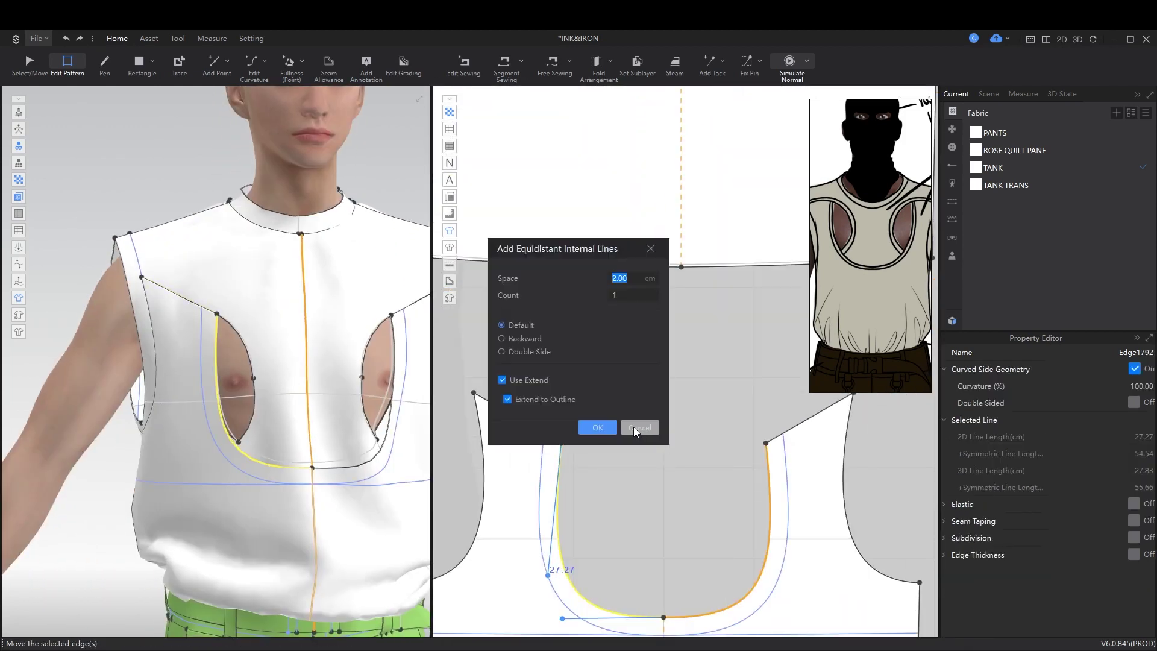
left_click(596, 426)
scroll(535, 378, "up", 5)
right_click(534, 378)
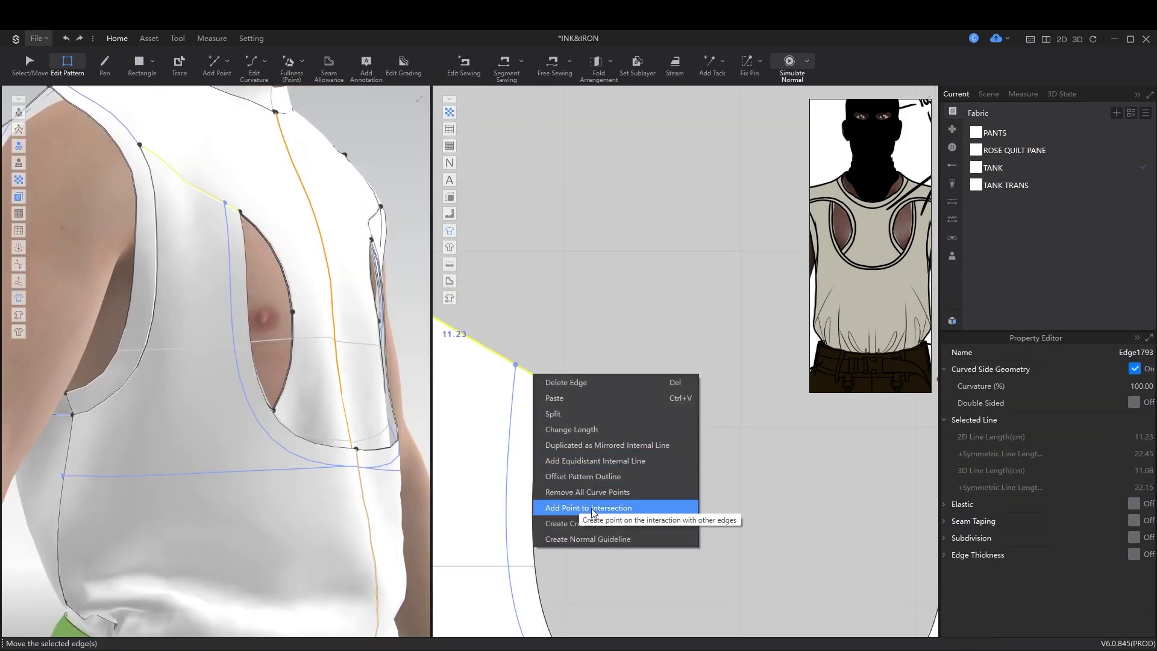
left_click(602, 505)
scroll(518, 400, "down", 4)
key("Escape")
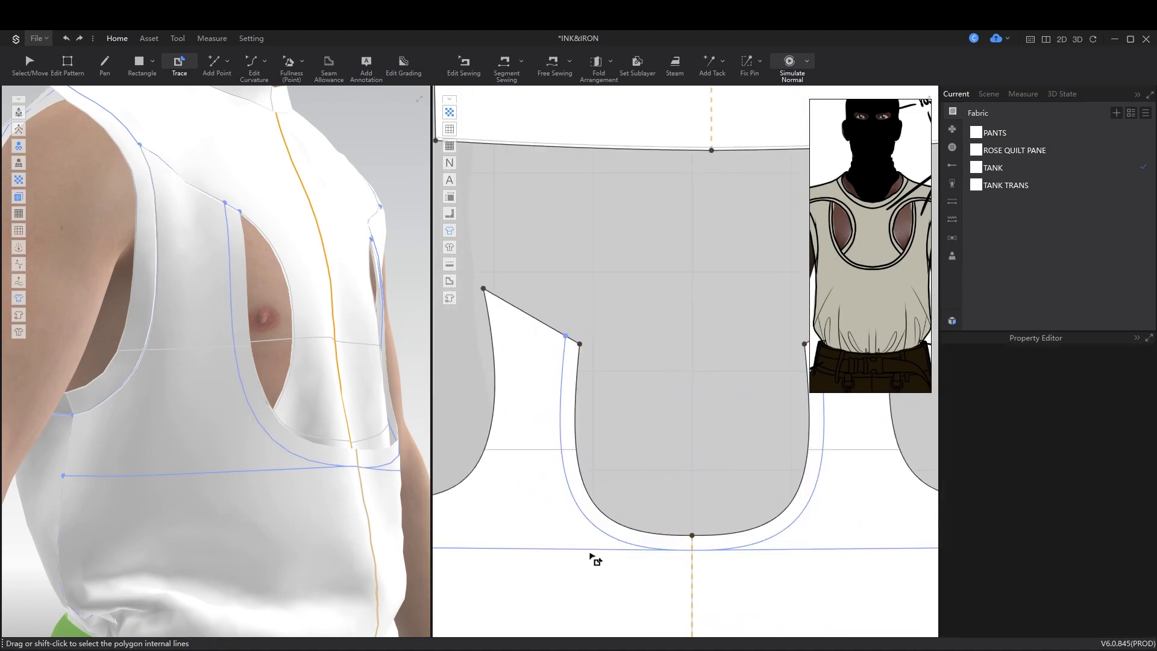
Step: Add an equidistant internal line 1.5 cm from the lower panel's U-shaped edge, without extending it across to the side seams
key("z")
scroll(587, 554, "up", 3)
left_click(588, 497)
right_click(592, 500)
left_click(663, 605)
left_click(597, 426)
scroll(561, 458, "up", 4)
left_click(594, 352)
scroll(603, 402, "down", 4)
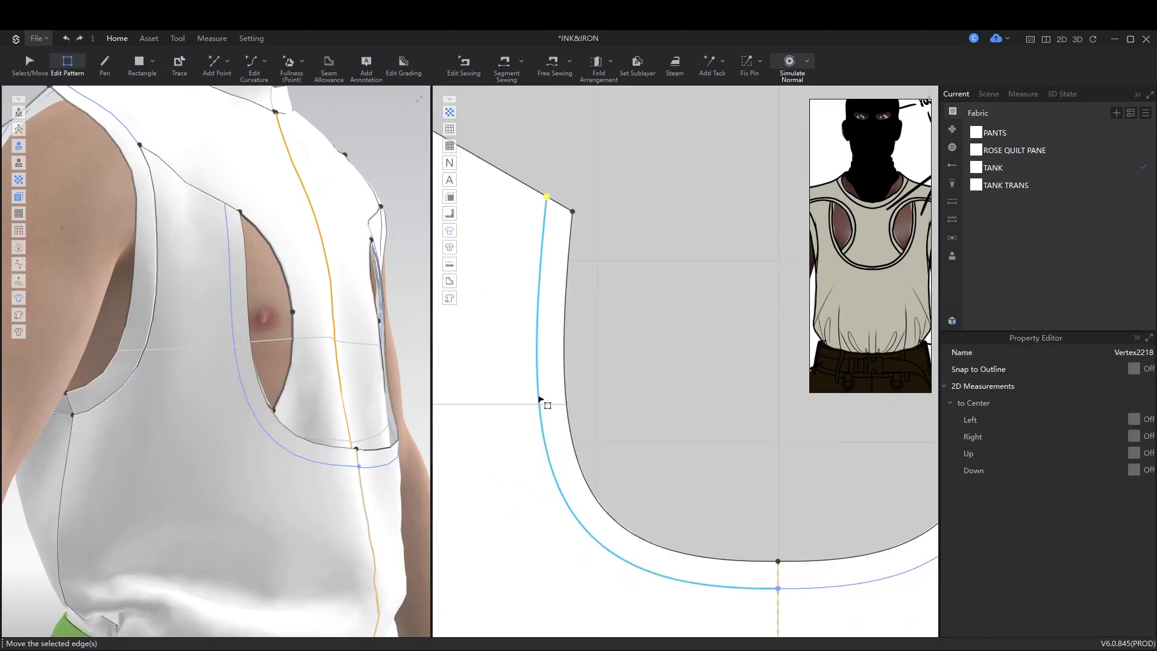
Step: Join the offset line's upper end to the lower panel's diagonal edge with an intersection point
left_click(540, 400)
right_click(540, 400)
left_click(630, 356)
left_click(657, 432)
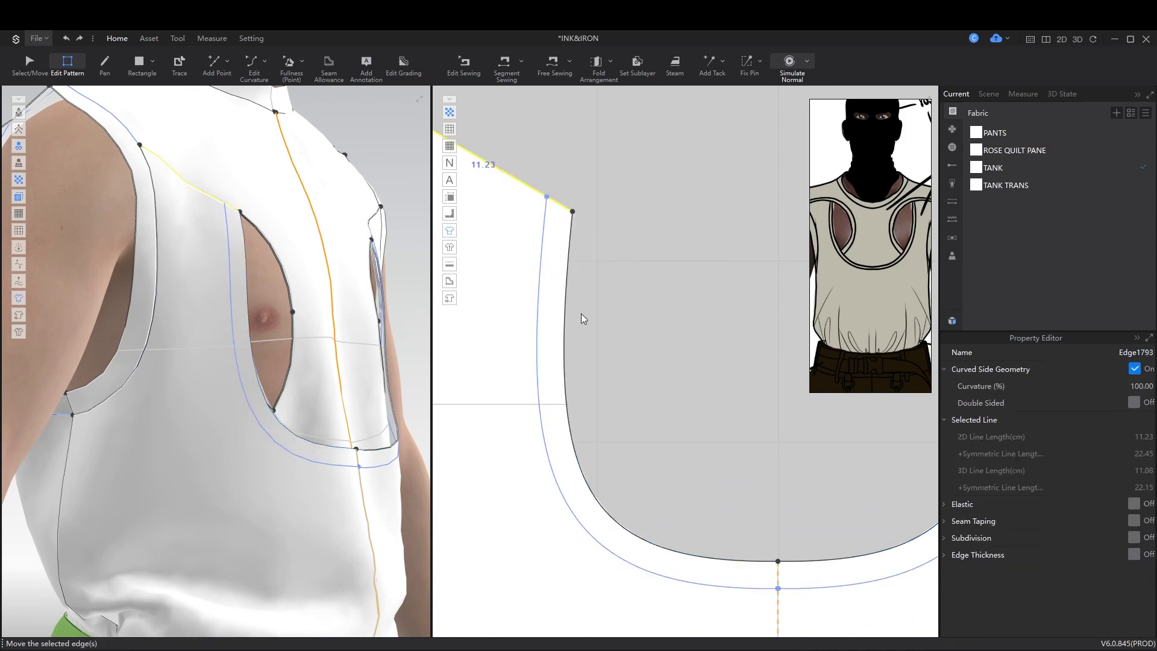
Step: Draw a 1.5 cm vertical internal line at the lower panel's center between the U-shaped edge and its offset line
key("t")
left_click(560, 210)
scroll(710, 486, "down", 2)
key("h")
scroll(726, 476, "up", 3)
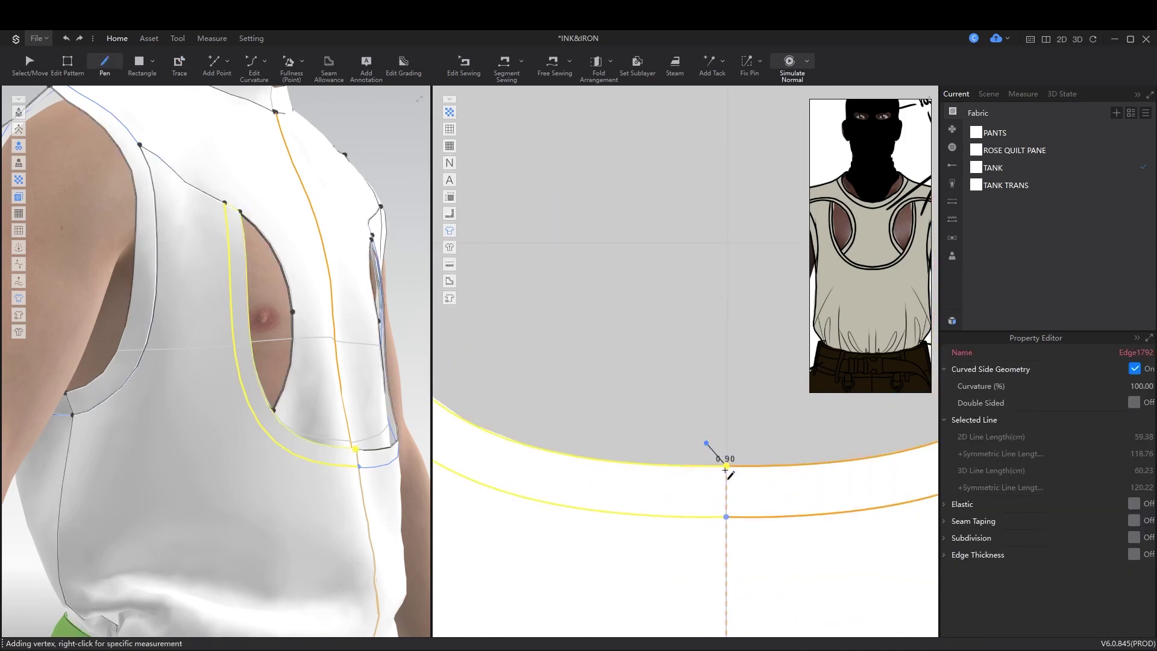
double_click(726, 482)
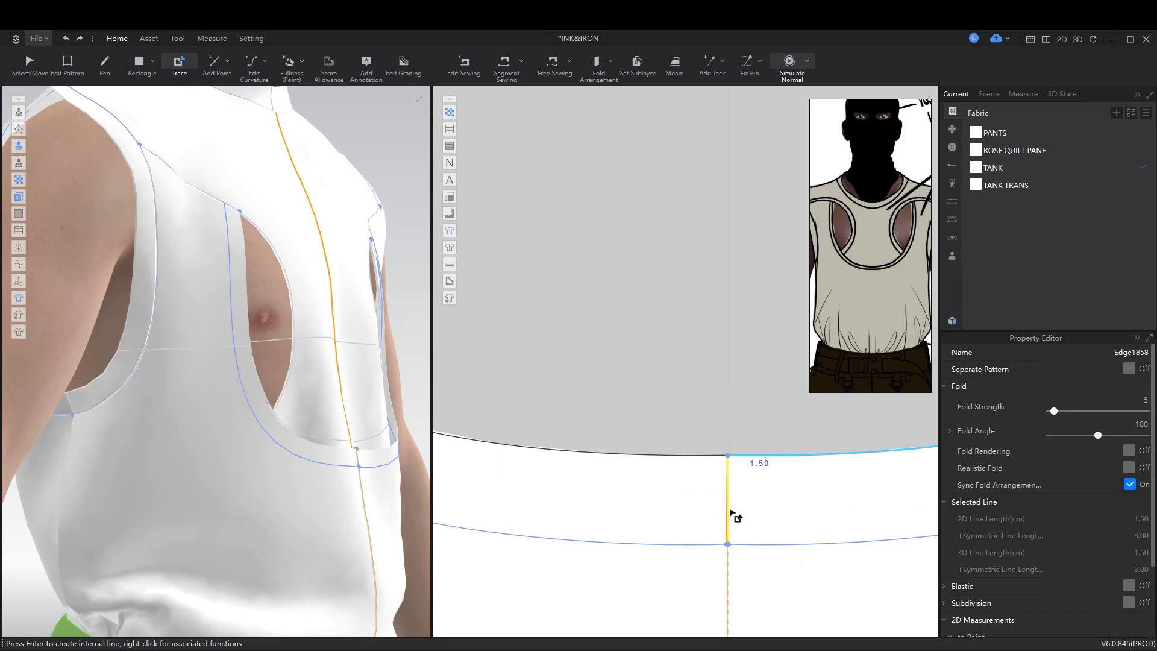
Step: Tidy the points where the short vertical line meets the offset line at the lower panel's center
key("z")
scroll(739, 440, "up", 5)
left_click(731, 536)
left_click(733, 556)
key("Delete")
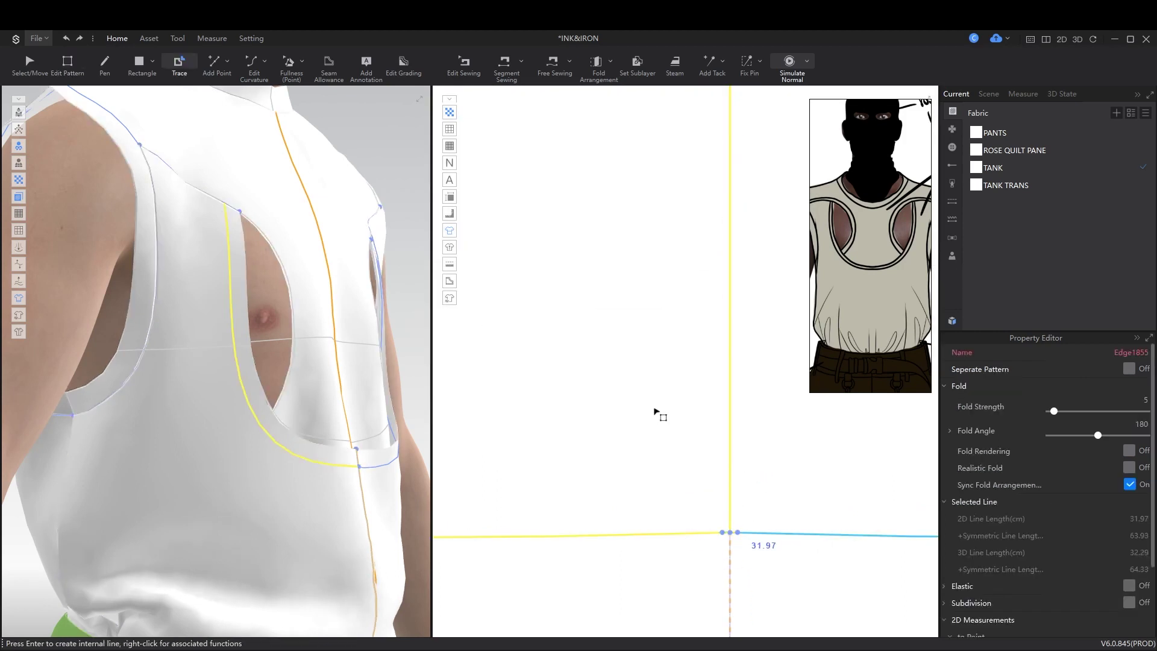
Step: Trace the strip between the lower panel's U-shaped edge and its offset line as a separate band pattern, and sew it to the panel
left_click(704, 536)
scroll(704, 536, "down", 3)
left_click(566, 295)
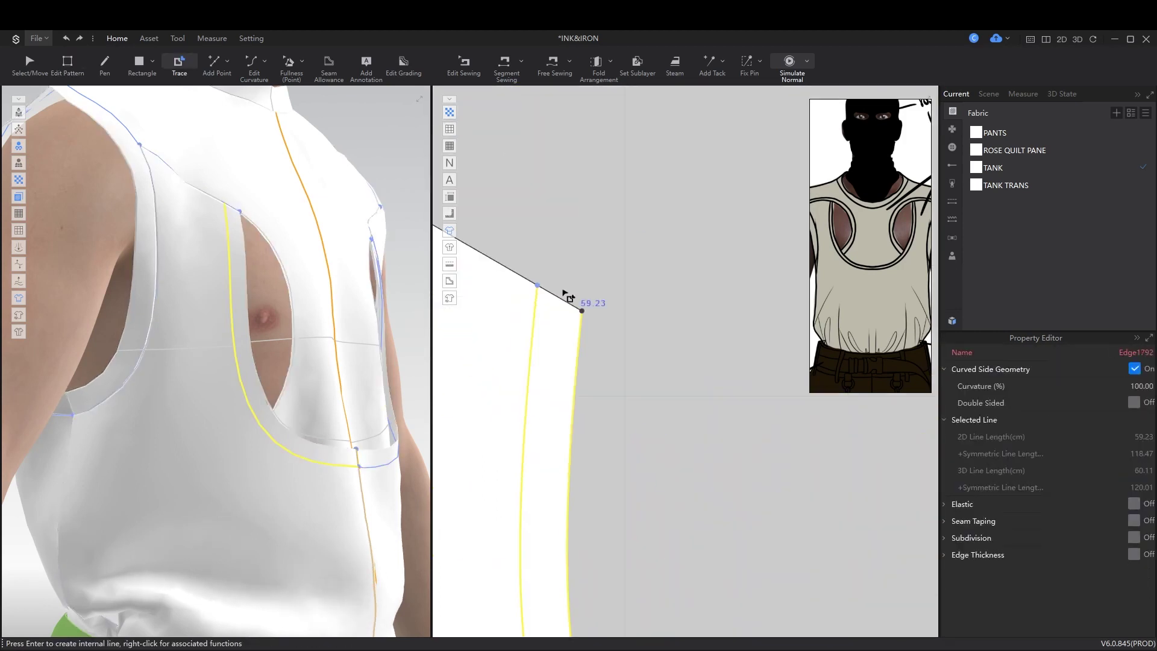
key("n")
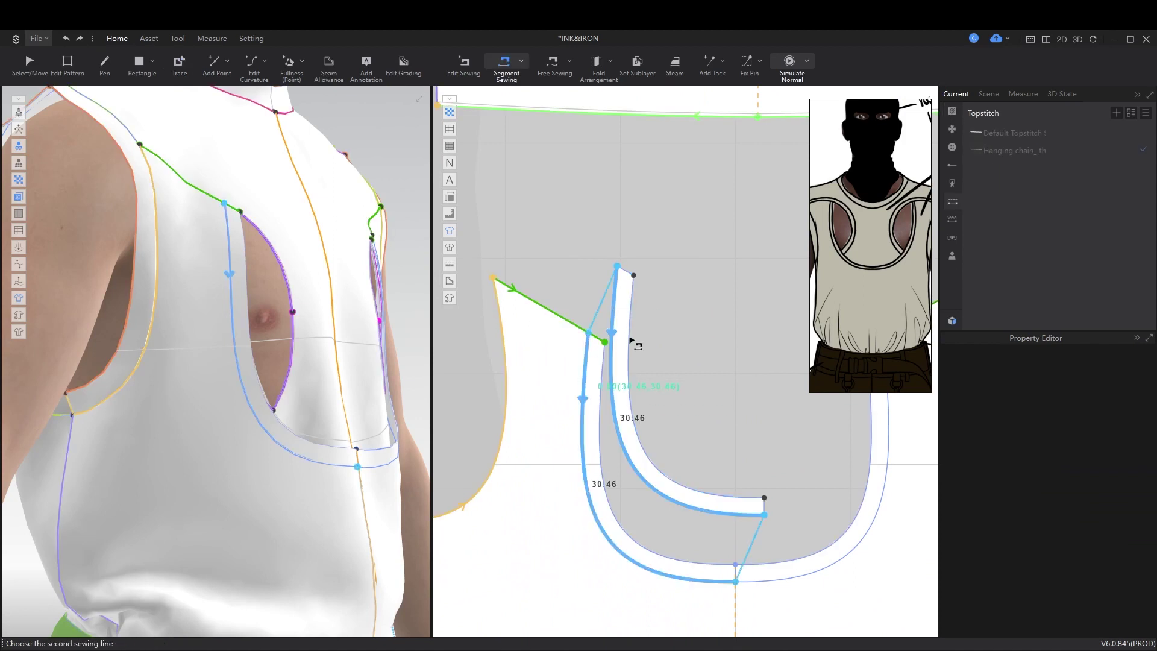
left_click(631, 341)
Step: Unfold the half band across its center end into a full symmetric U-shaped band
key("a")
left_click(624, 392)
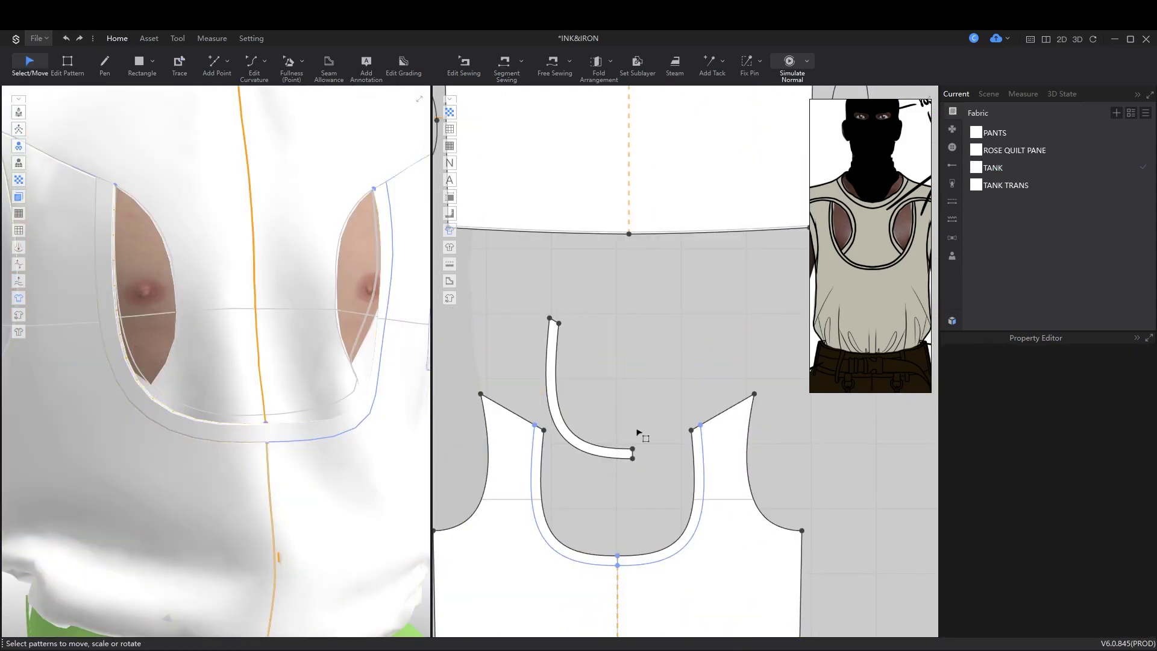
right_click(640, 439)
left_click(686, 552)
scroll(680, 494, "up", 3)
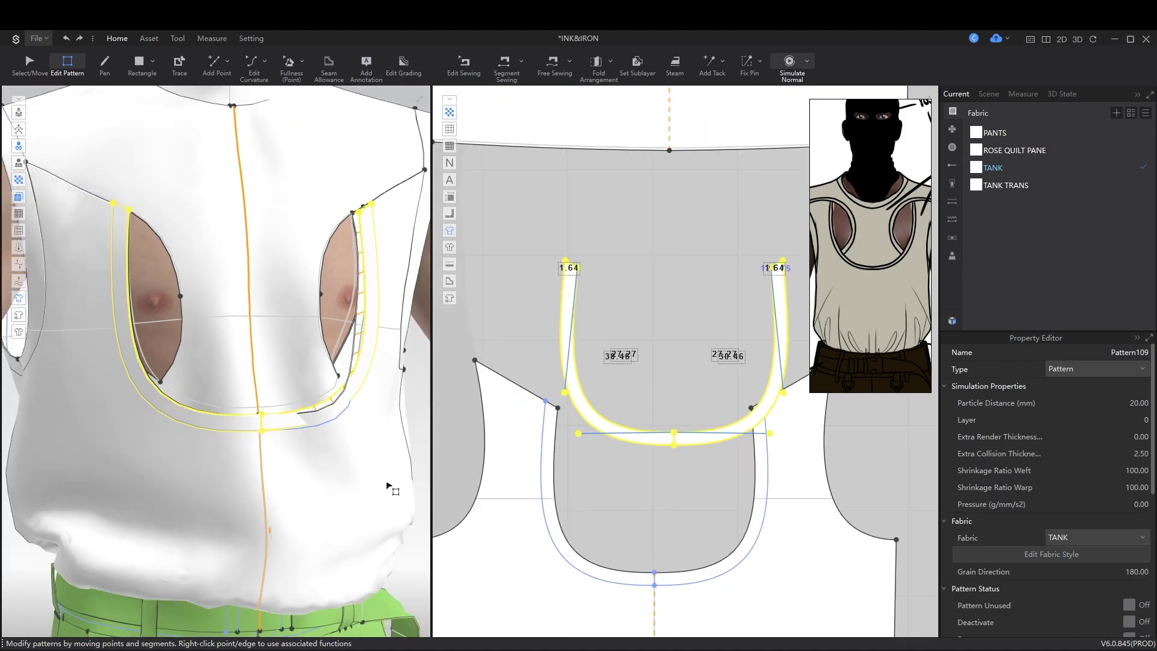
left_click(571, 312)
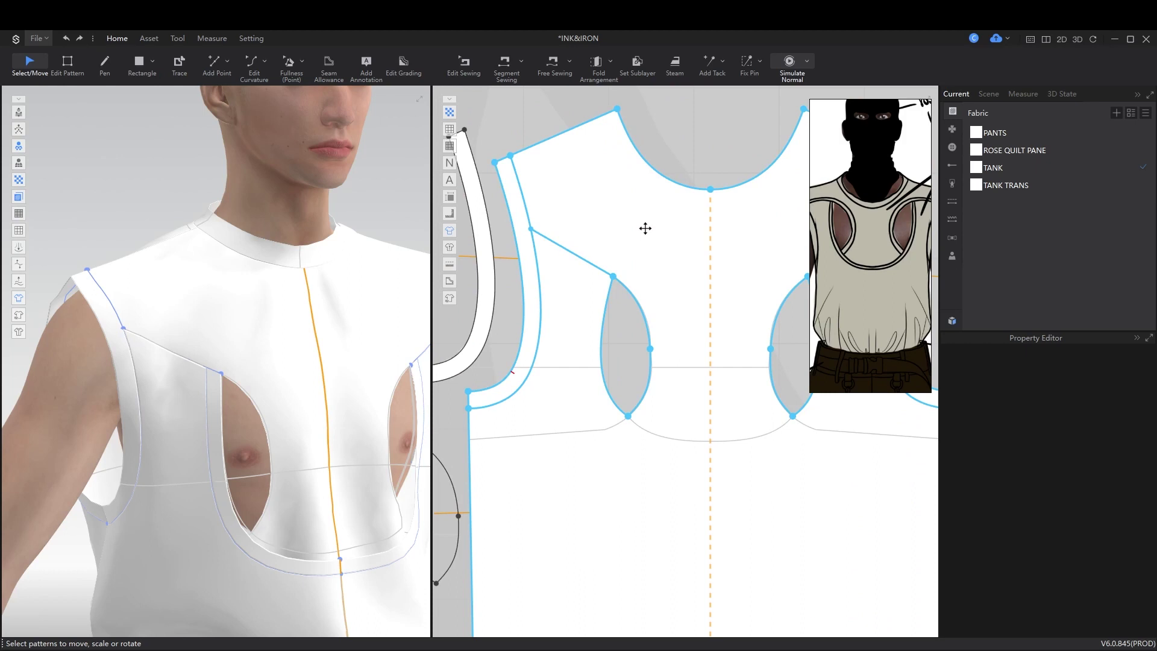
Step: Try to offset the inner curved edge of the front panel's chest cutout as an equidistant internal line
key("z")
left_click(649, 355)
right_click(650, 364)
left_click(669, 473)
left_click_drag(485, 301, 456, 282)
left_click(501, 455)
left_click(624, 289)
scroll(609, 277, "up", 5)
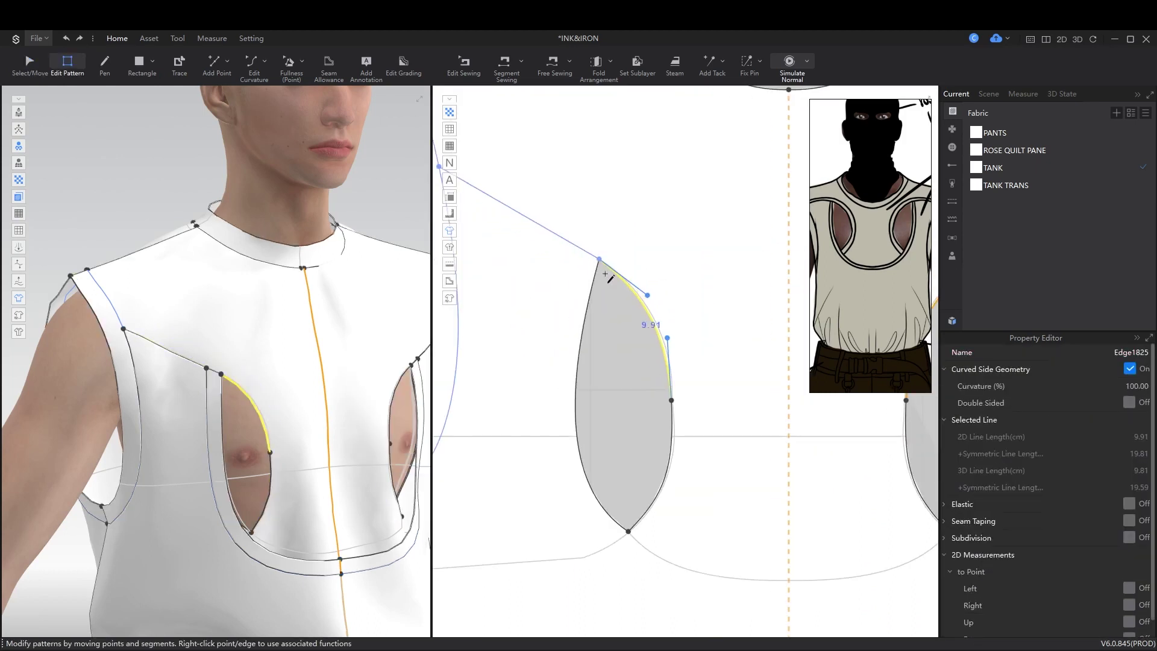
Step: Try to add a 1.5 cm backward equidistant internal line from the front panel's diagonal line and extend it toward the armhole
key("z")
right_click(572, 244)
left_click(573, 356)
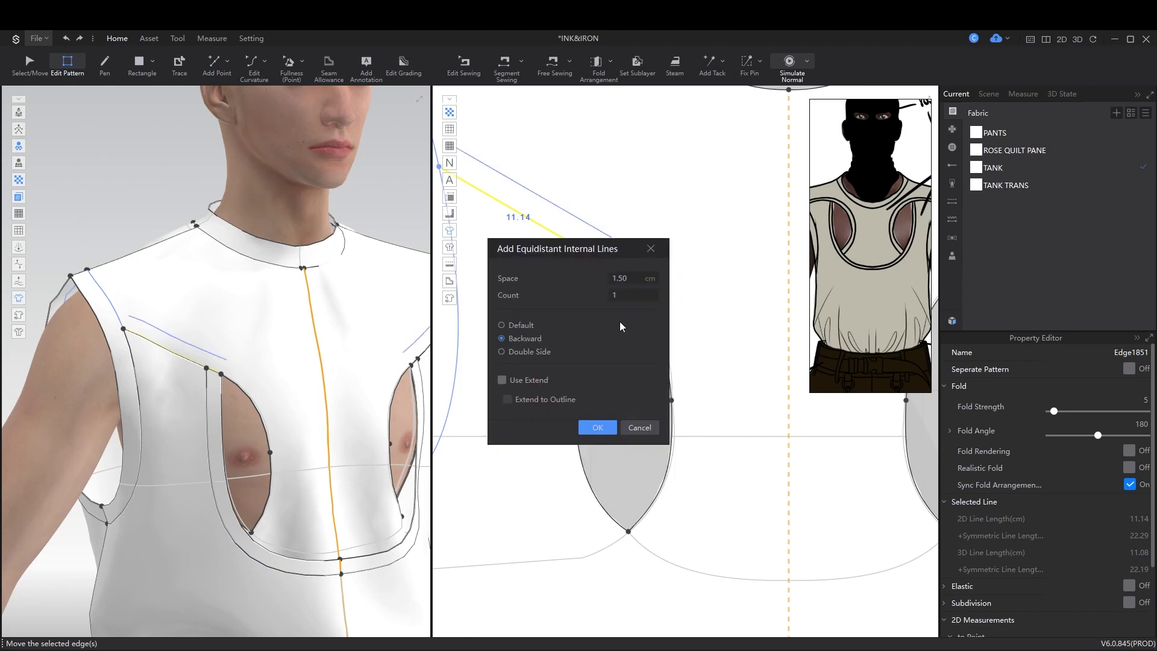
left_click(598, 427)
scroll(542, 302, "up", 4)
right_click(557, 269)
left_click(700, 342)
Step: Try to draw an internal line around the cutout's inner side with the Pen tool and curve its upper segment
middle_click_drag(699, 345, 580, 274)
left_click(676, 468)
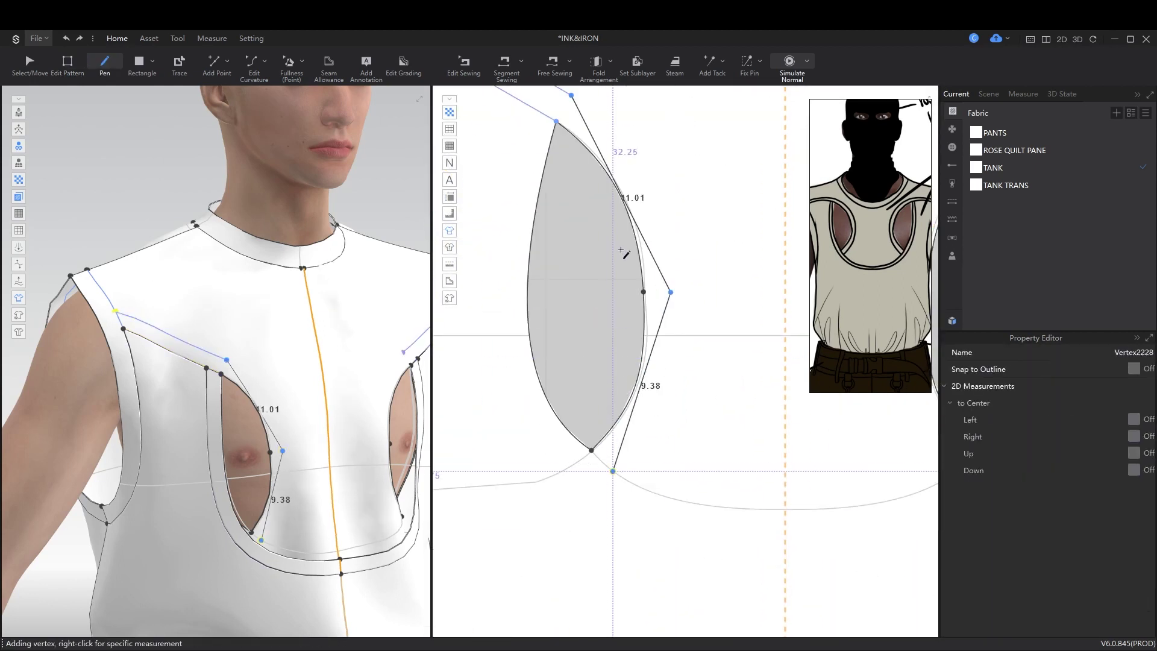
key("c")
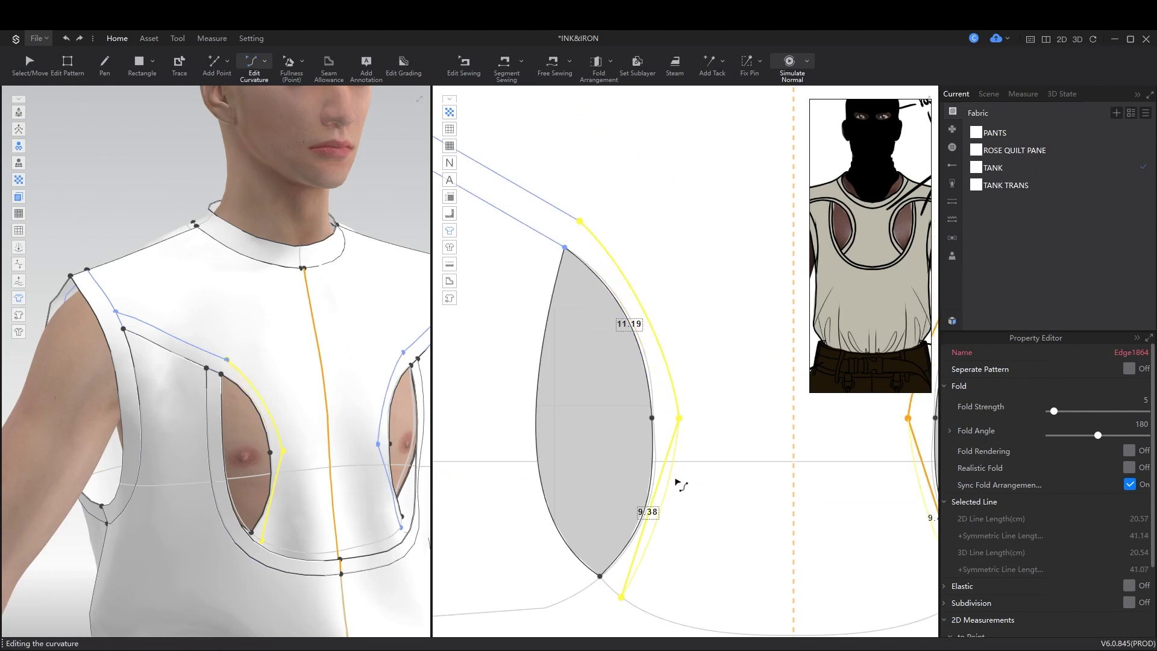
left_click(633, 268)
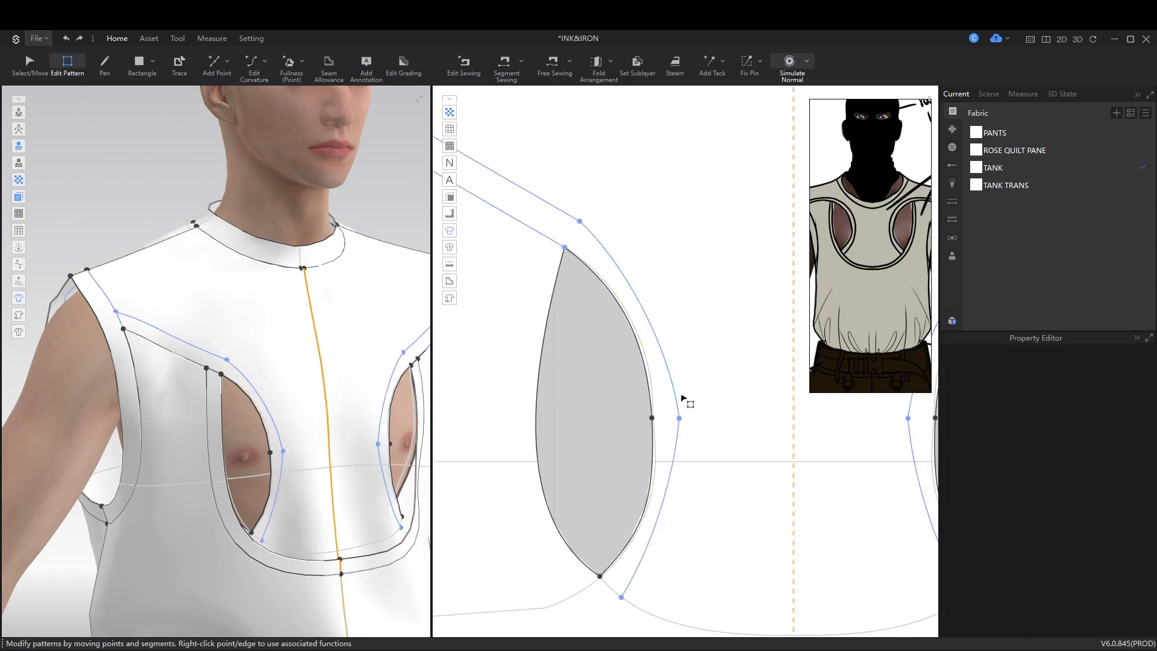
Step: Try to refine the drawn line's middle point and lower curve so it runs parallel to the chest cutout
left_click(671, 352)
left_click(657, 468)
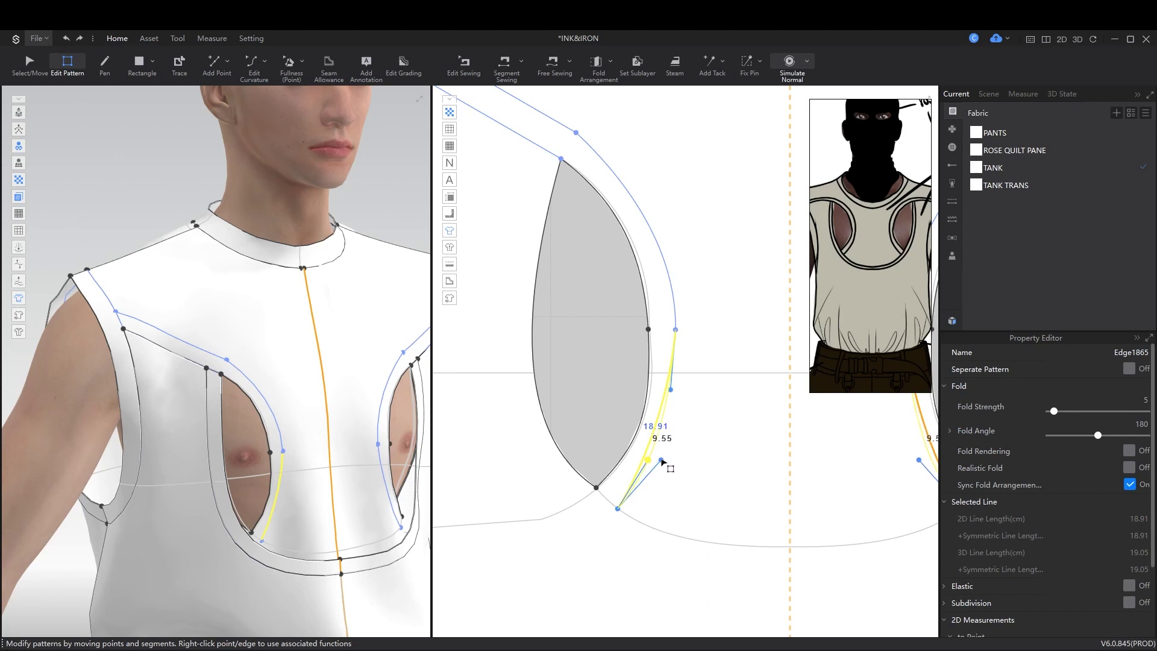
left_click(676, 329)
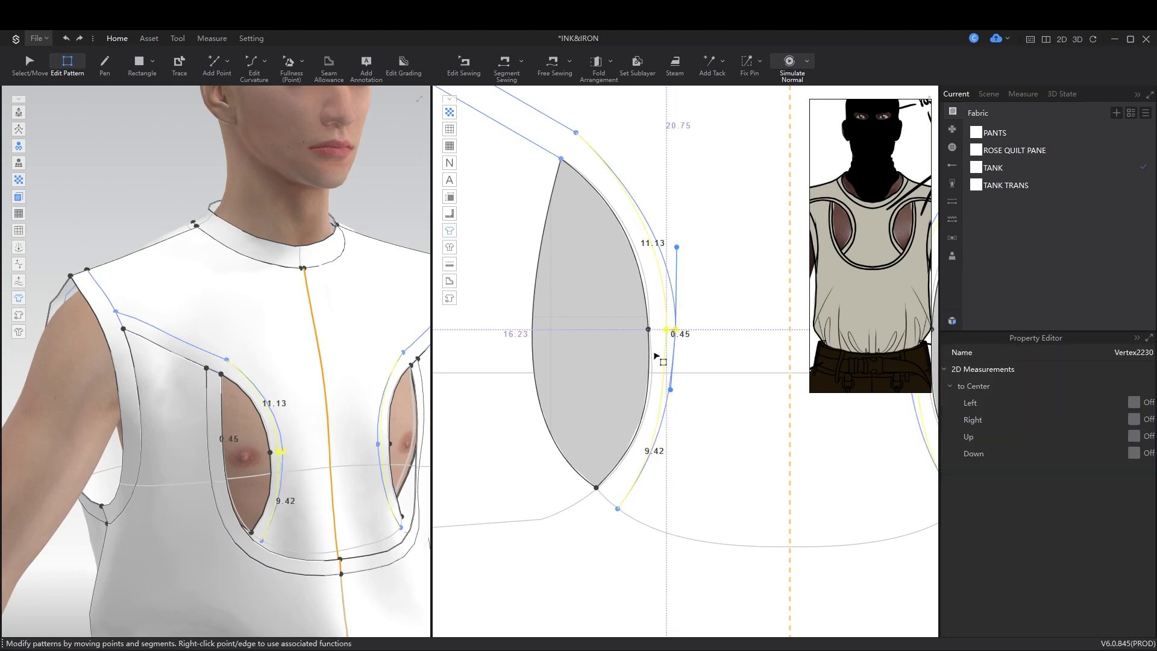
scroll(656, 356, "up", 2)
left_click(658, 419)
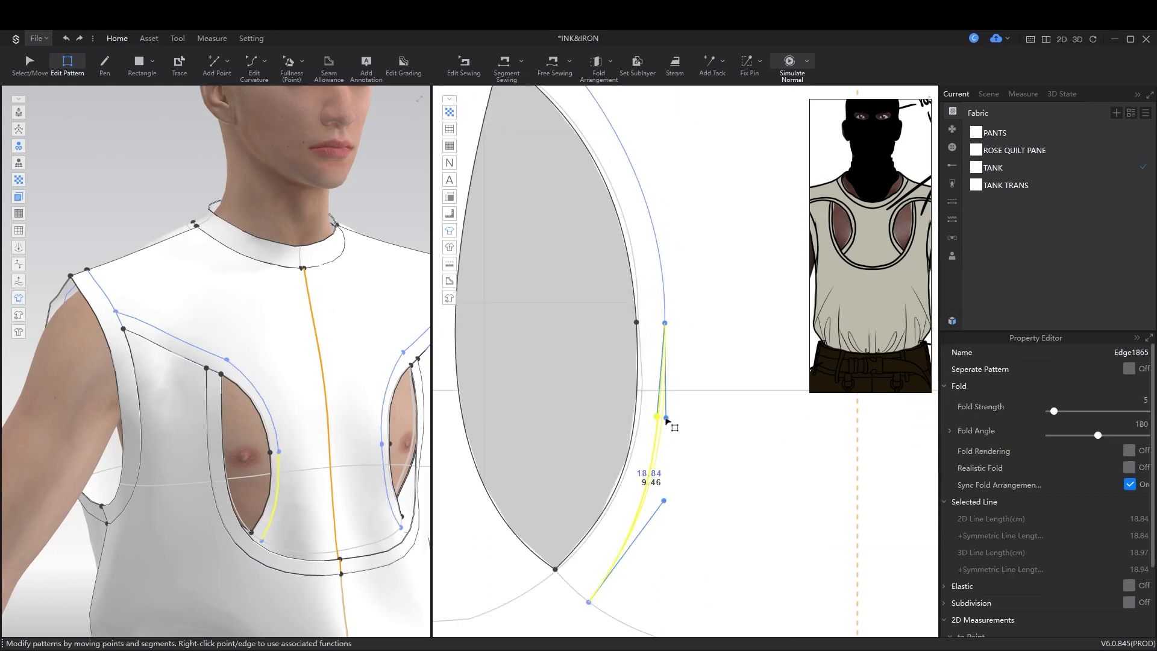
scroll(679, 455, "up", 2)
left_click(574, 493)
scroll(615, 278, "down", 3)
left_click_drag(634, 485, 667, 471)
scroll(636, 426, "down", 2)
Step: Delete the hand-drawn curve beside the cutout and the offset diagonal line from the front panel
key("a")
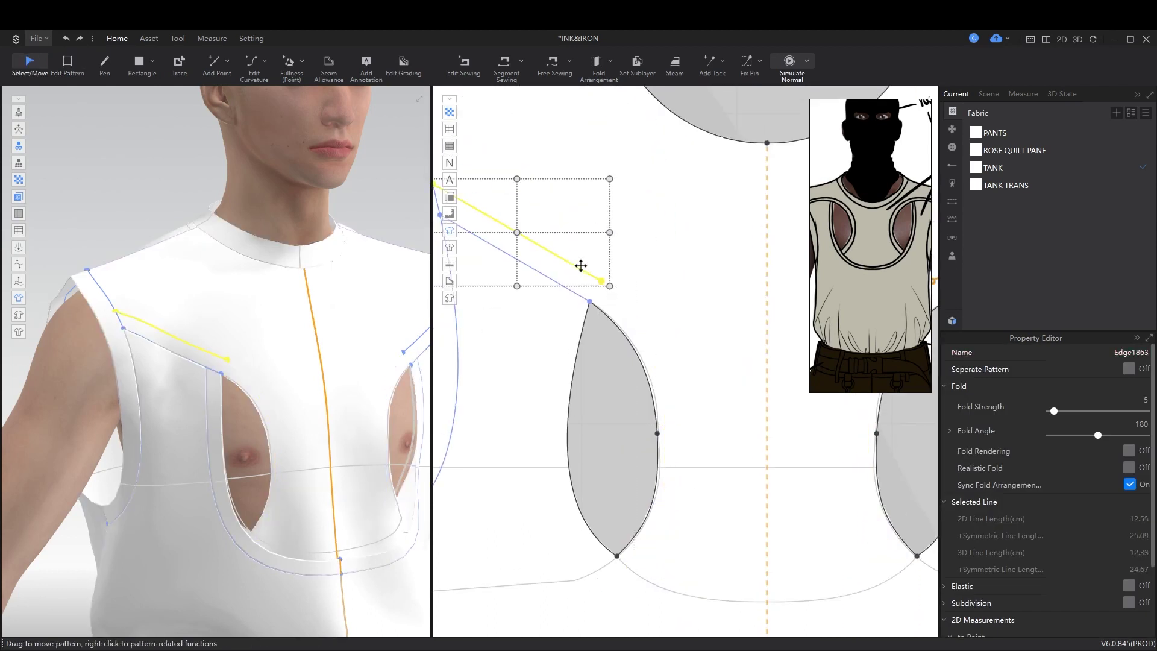
key("Escape")
scroll(765, 175, "down", 1)
scroll(766, 175, "down", 1)
right_click_drag(271, 362, 331, 361)
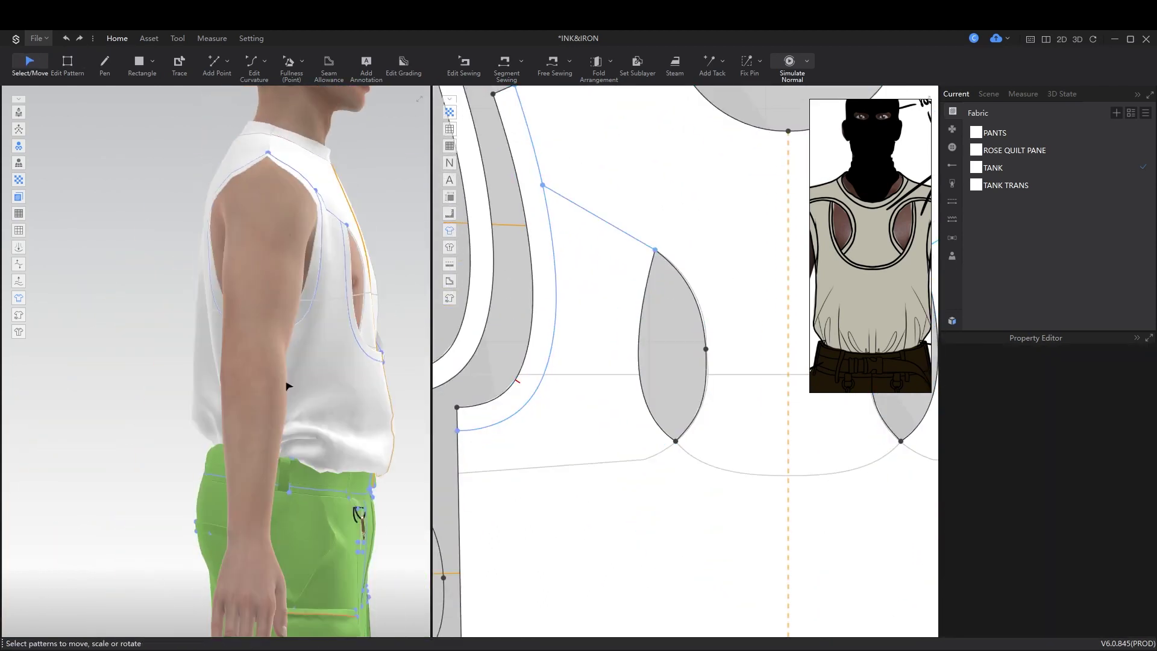
scroll(662, 301, "down", 3)
scroll(357, 385, "up", 3)
scroll(611, 289, "up", 3)
Step: Add an equidistant internal line 1.5 cm from the inner curved edge of the front panel's chest cutout
key("z")
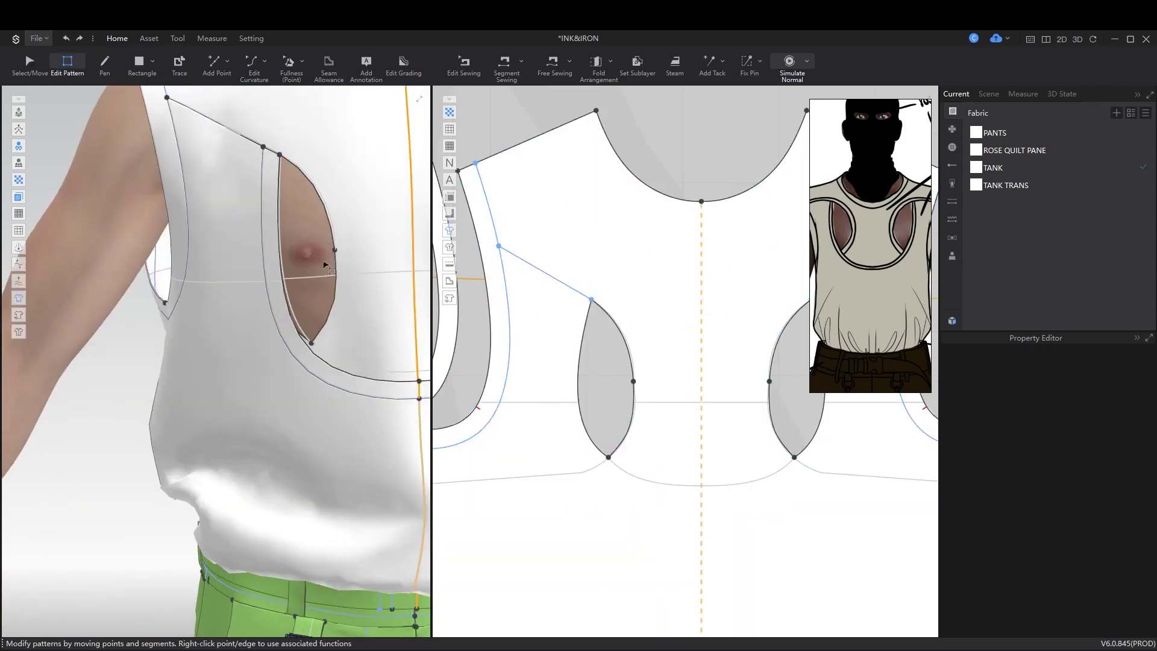
scroll(506, 259, "up", 2)
key("2")
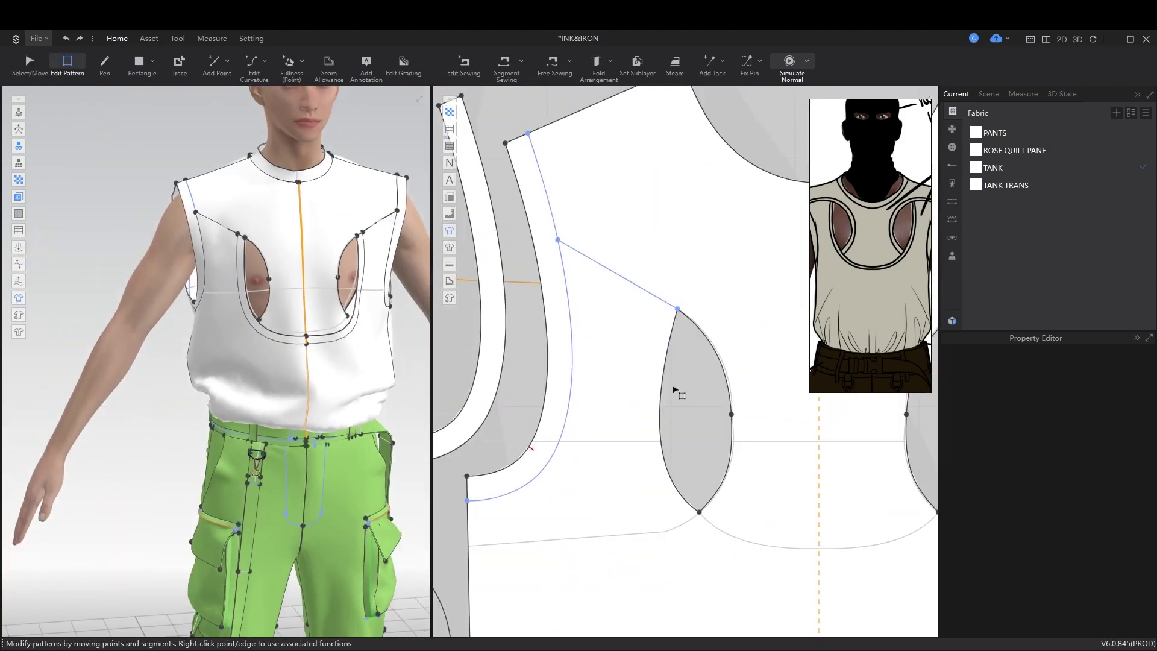
left_click(713, 464)
right_click(713, 464)
left_click(735, 485)
left_click(597, 426)
Step: Add a 1.5 cm equidistant internal line in the Default direction from the diagonal line and extend it to the armhole outline
right_click(639, 288)
left_click(661, 310)
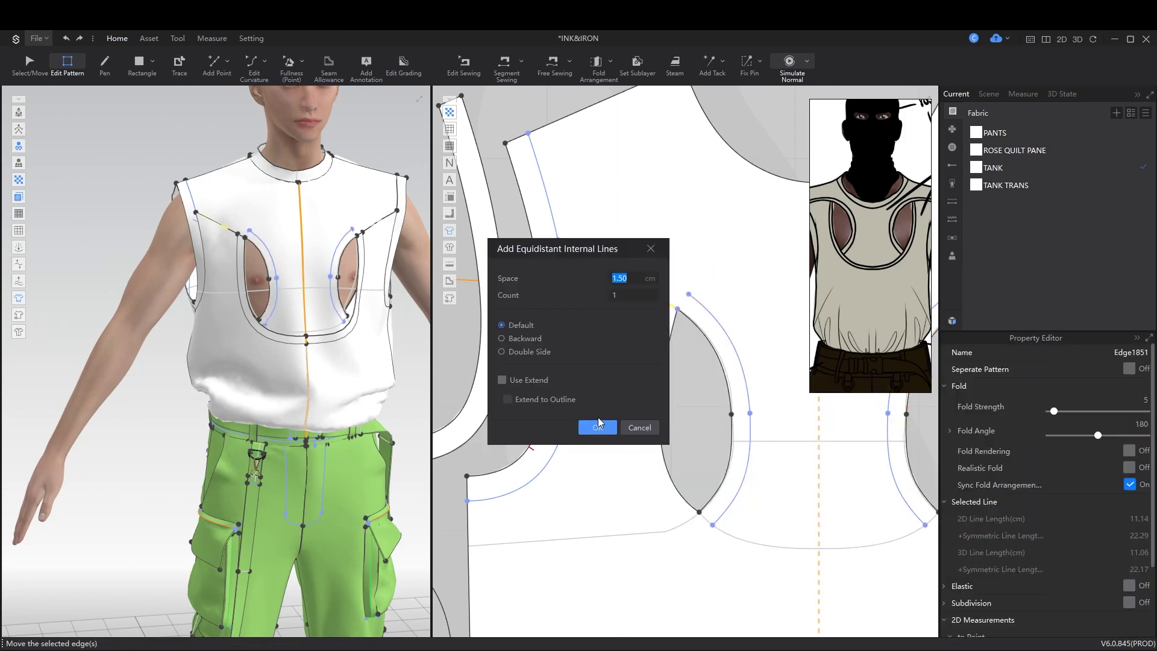
left_click(597, 427)
scroll(563, 323, "up", 3)
right_click(597, 266)
left_click(749, 323)
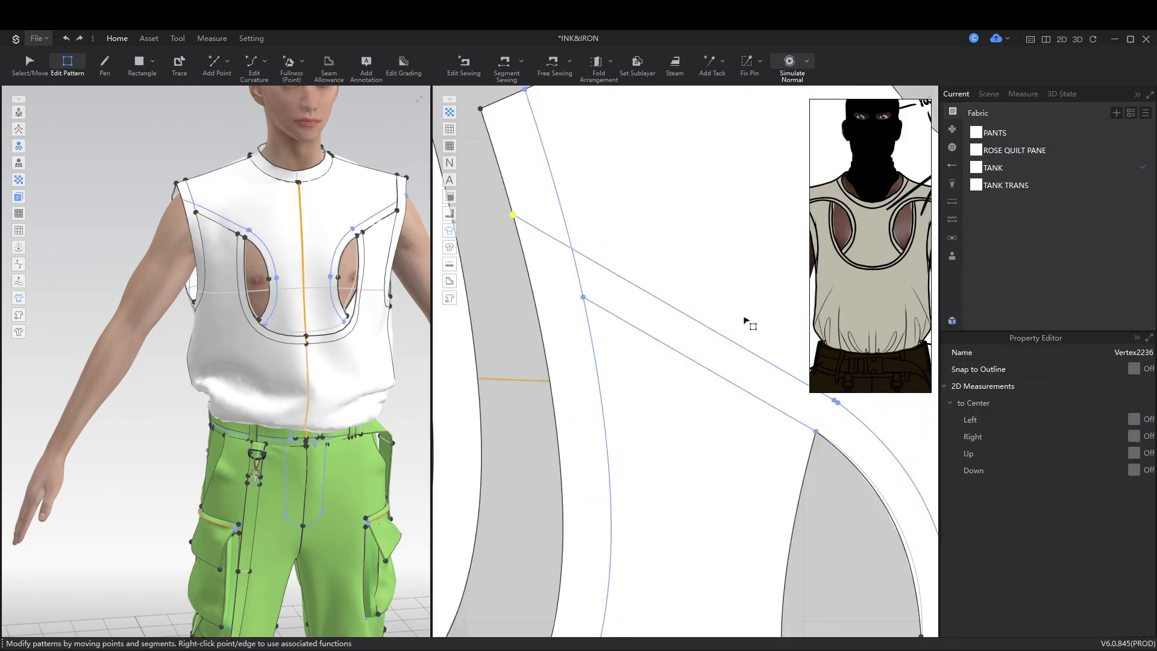
Step: Join the offset diagonal line and the offset cutout curve at their shared upper corner
scroll(615, 279, "up", 2)
scroll(621, 283, "down", 4)
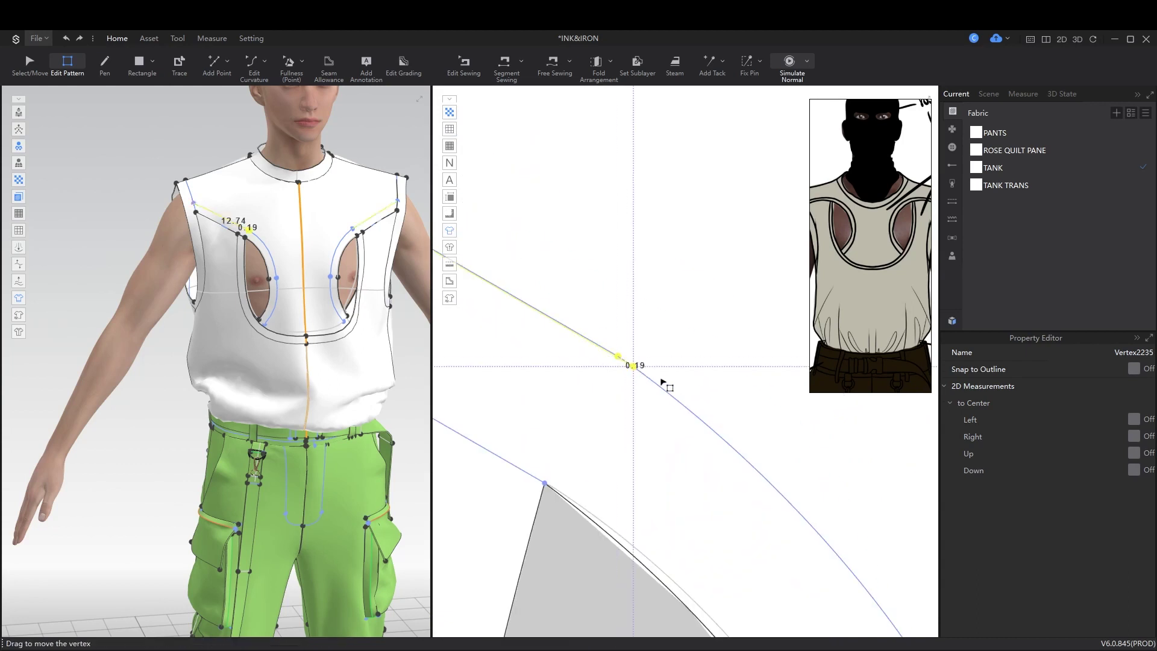
scroll(651, 542, "up", 5)
Step: Draw a short 1.5 cm internal line from the cutout's lower tip to the lower end of the offset curve
key("h")
left_click(623, 502)
scroll(661, 539, "up", 3)
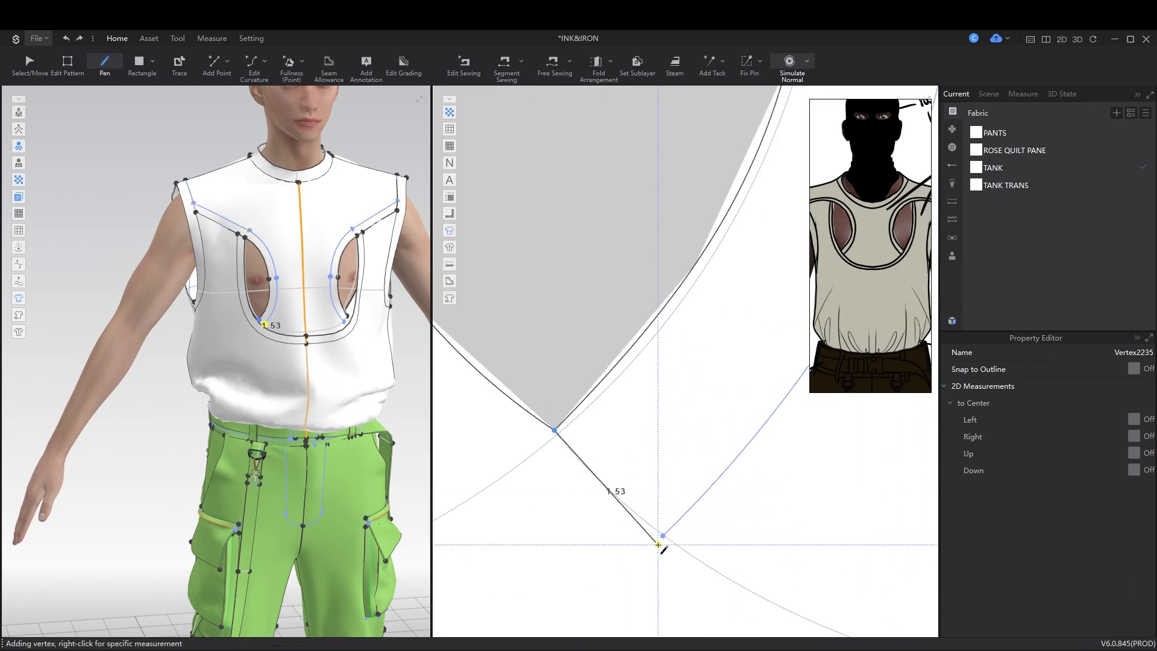
key("z")
scroll(576, 440, "down", 4)
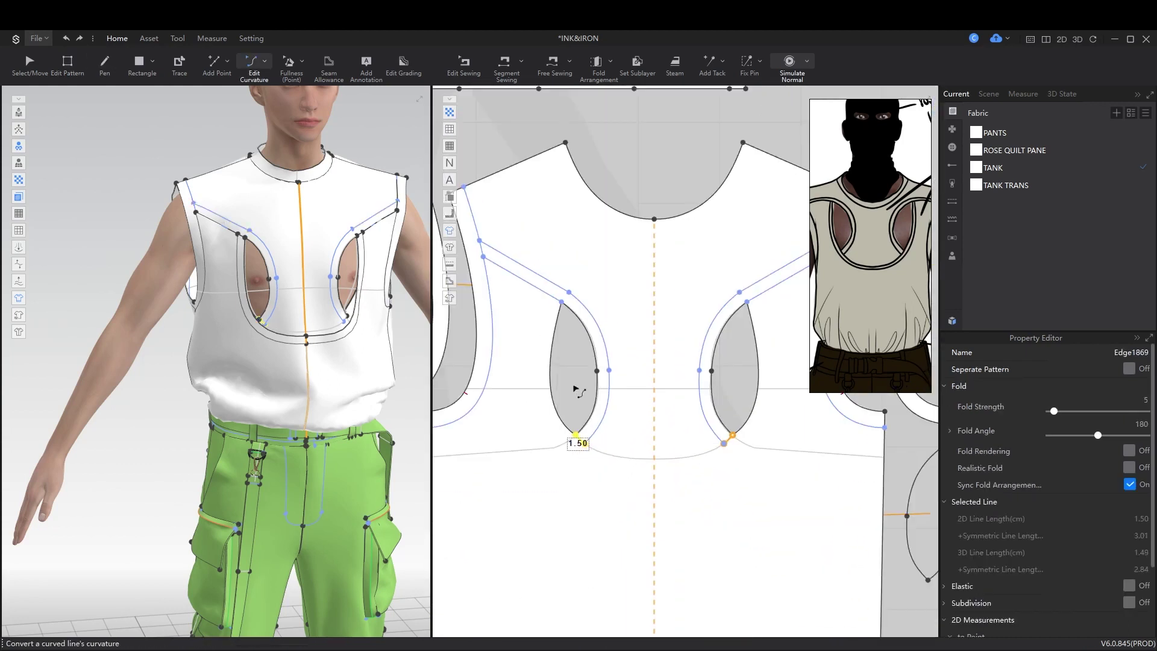
Step: Trace the diagonal and curved strip beside the chest cutout as a separate band pattern
scroll(666, 444, "up", 3)
left_click(691, 500)
left_click(661, 529)
key("t")
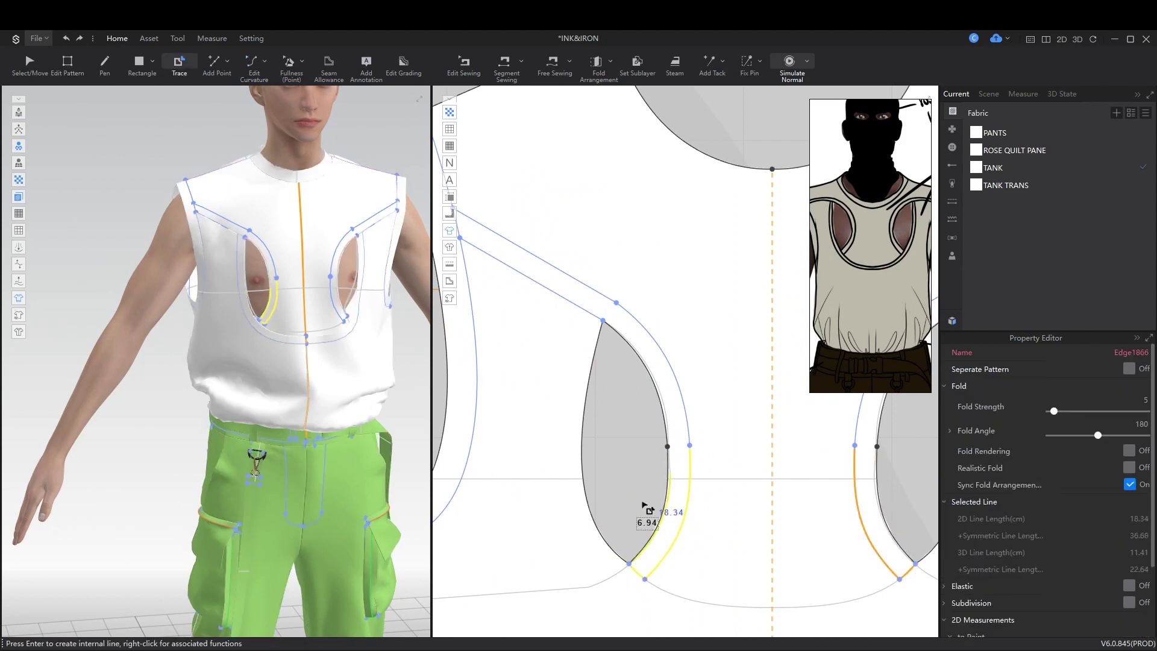
scroll(666, 511, "up", 3)
left_click(731, 434)
left_click(721, 509)
scroll(666, 472, "down", 2)
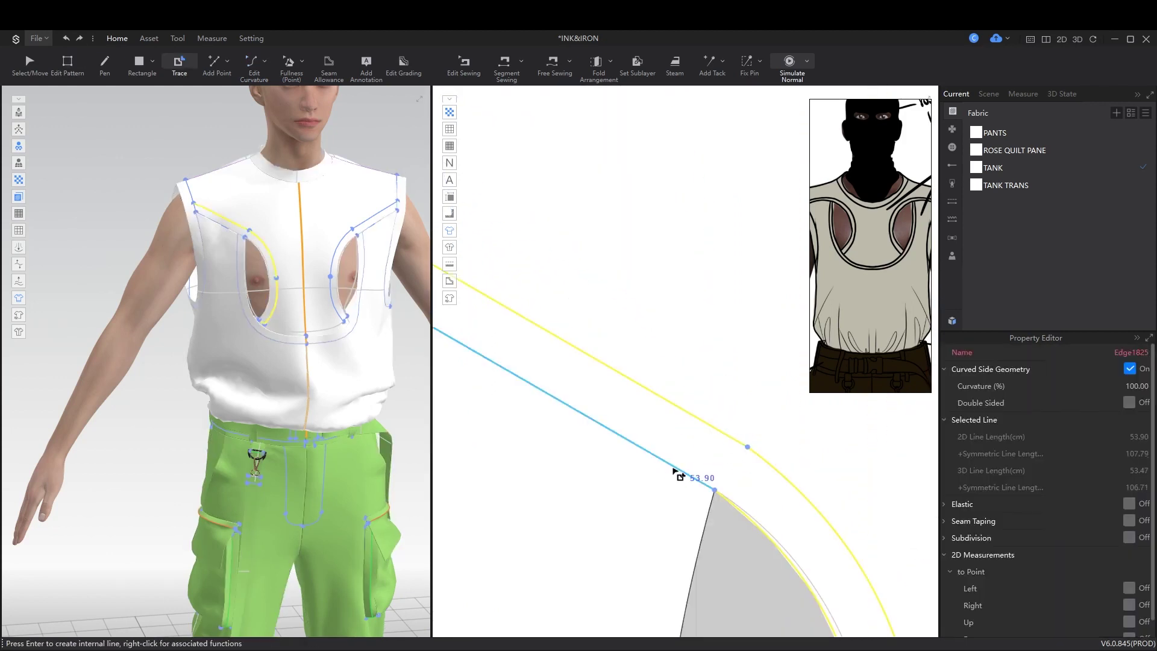
scroll(598, 422, "up", 2)
scroll(637, 436, "down", 3)
Step: Sew the new band's outer and inner edges to the matching diagonal and curved lines on the front panel
key("m")
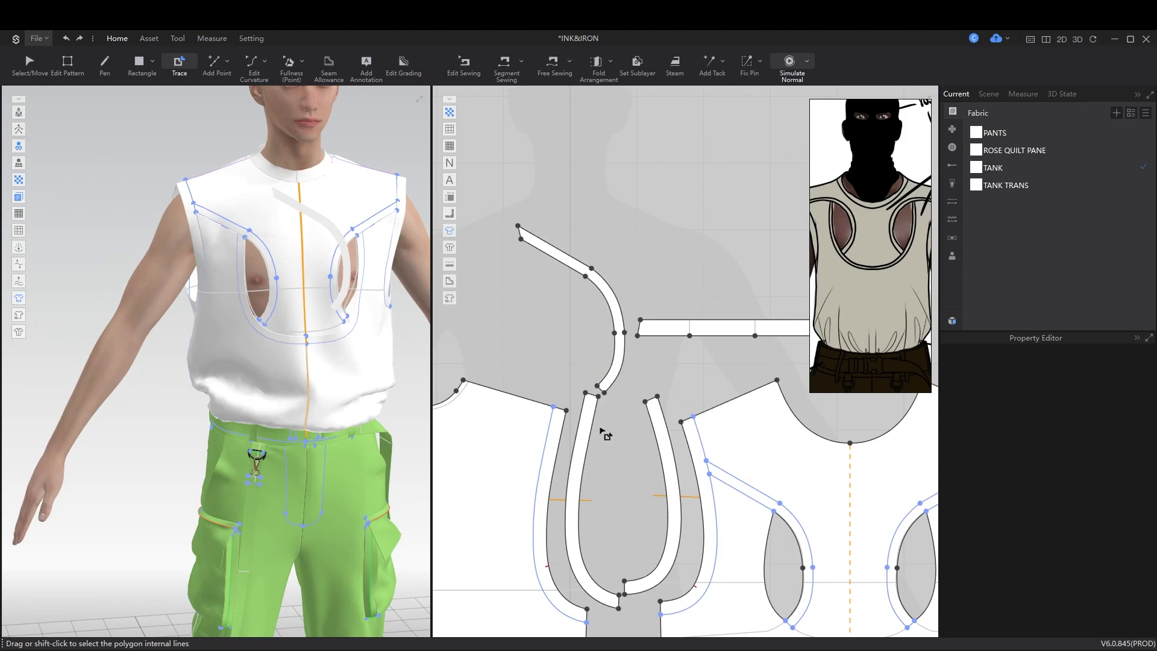
scroll(552, 392, "up", 2)
left_click(557, 328)
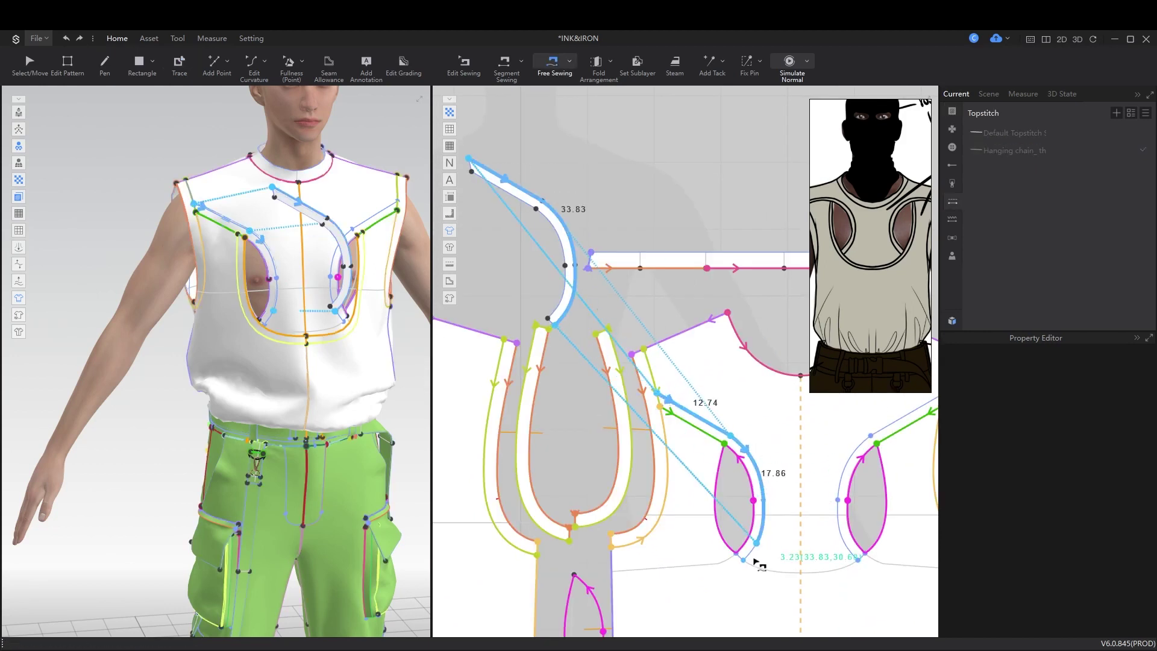
left_click(477, 189)
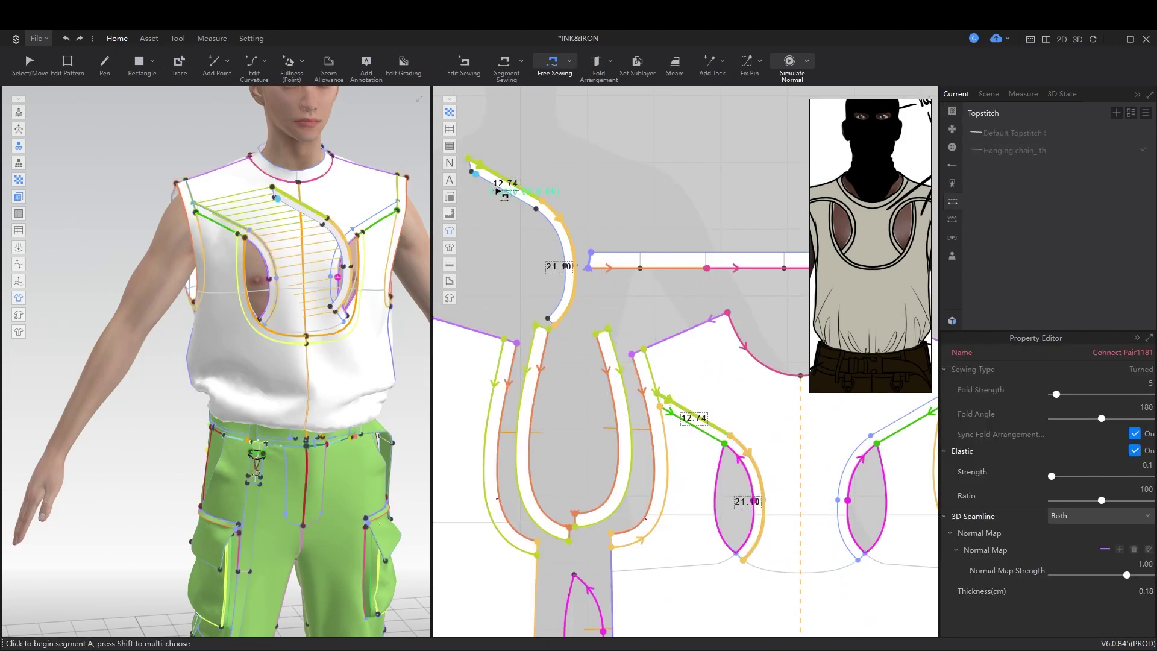
left_click(548, 224)
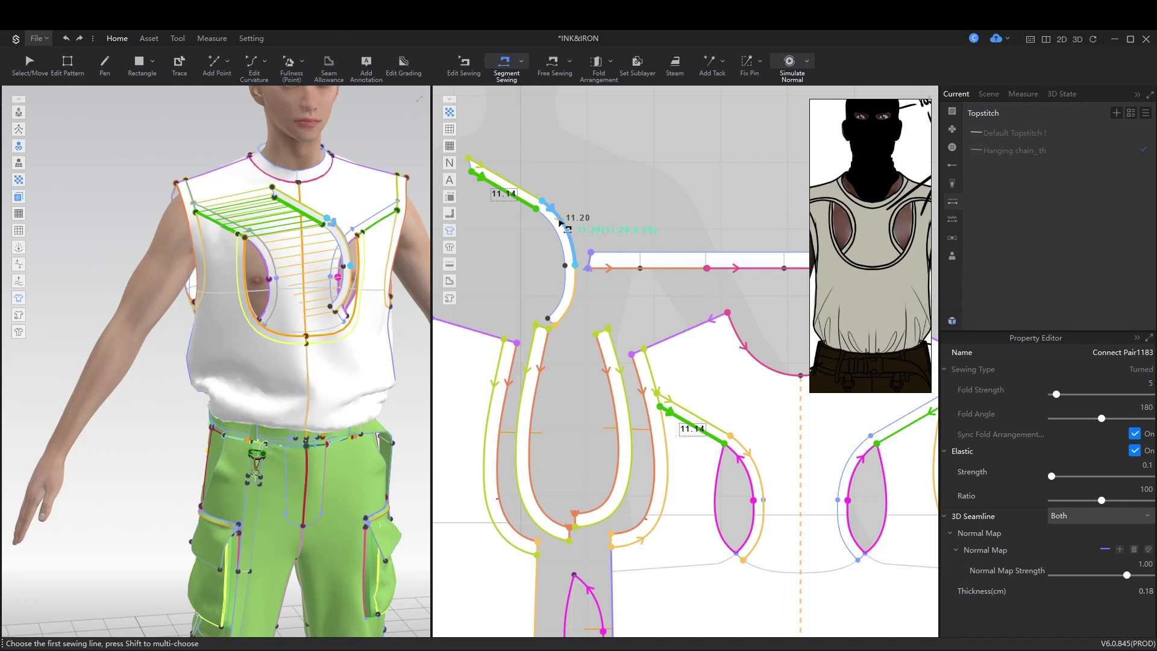
left_click(548, 211)
Step: Place the curved band over its chest cutout on the avatar and add a symmetric copy for the opposite cutout
key("a")
left_click(526, 192)
scroll(320, 406, "up", 5)
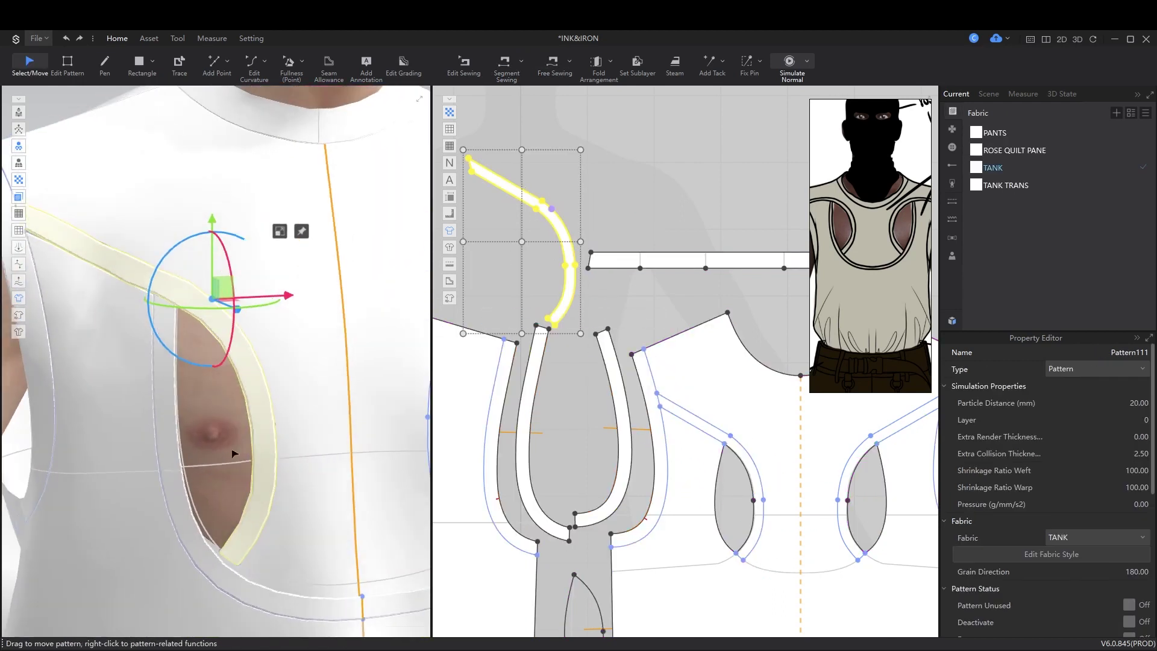
key("ctrl+c")
key("ctrl+r")
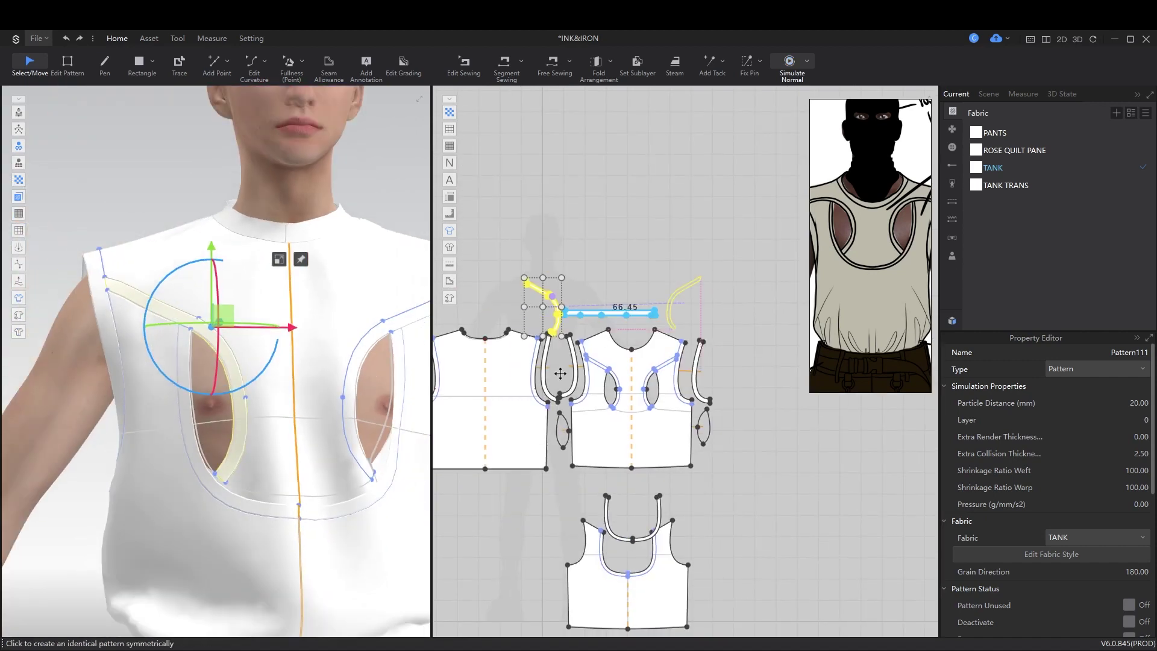
left_click(671, 299)
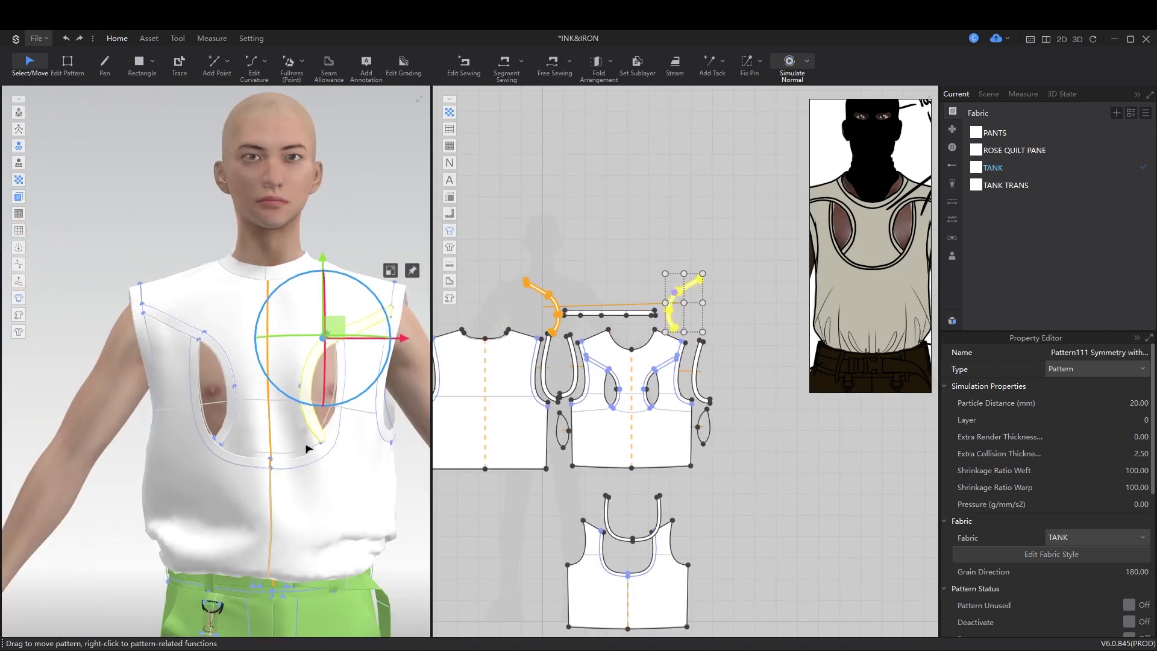
Step: Simulate the garment with both cutout bands and set the mirrored band's layer to 1
key("space")
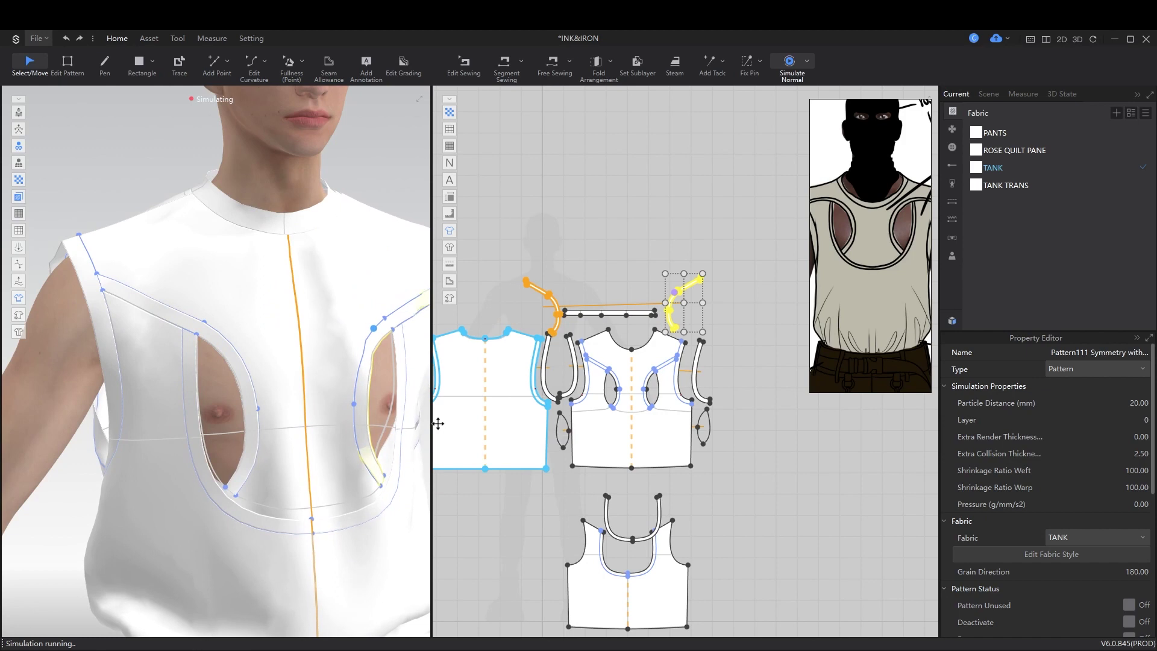
key("space")
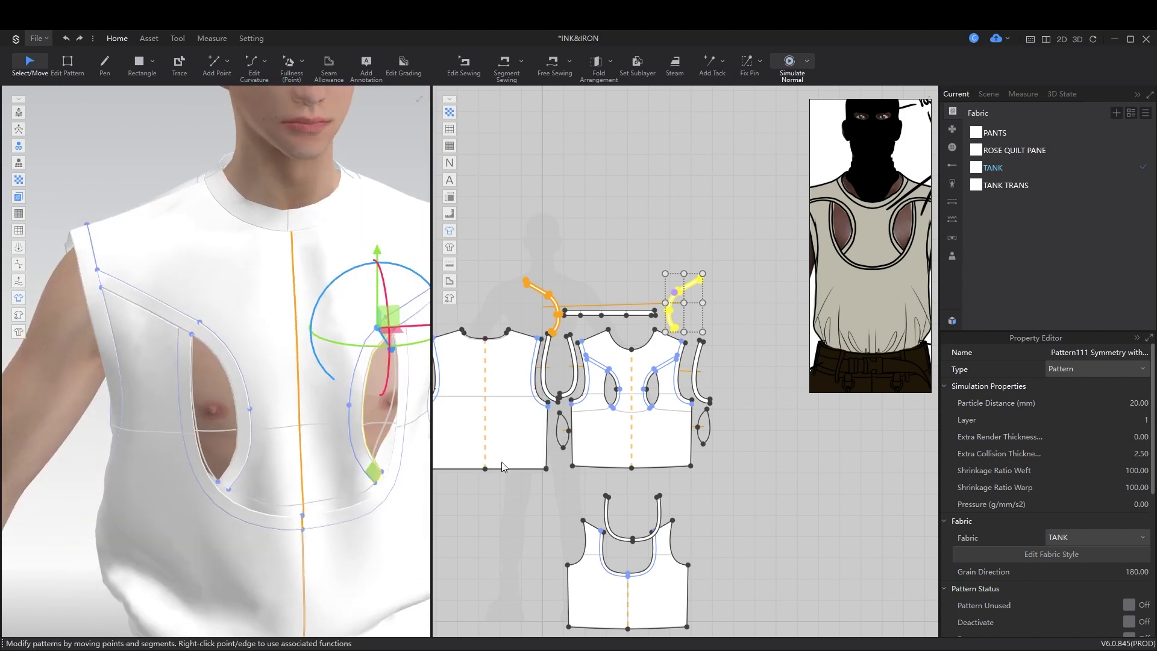
Step: Set the particle distance of both curved cutout bands to 10 mm
key("6")
key("2")
left_click(536, 289, "shift")
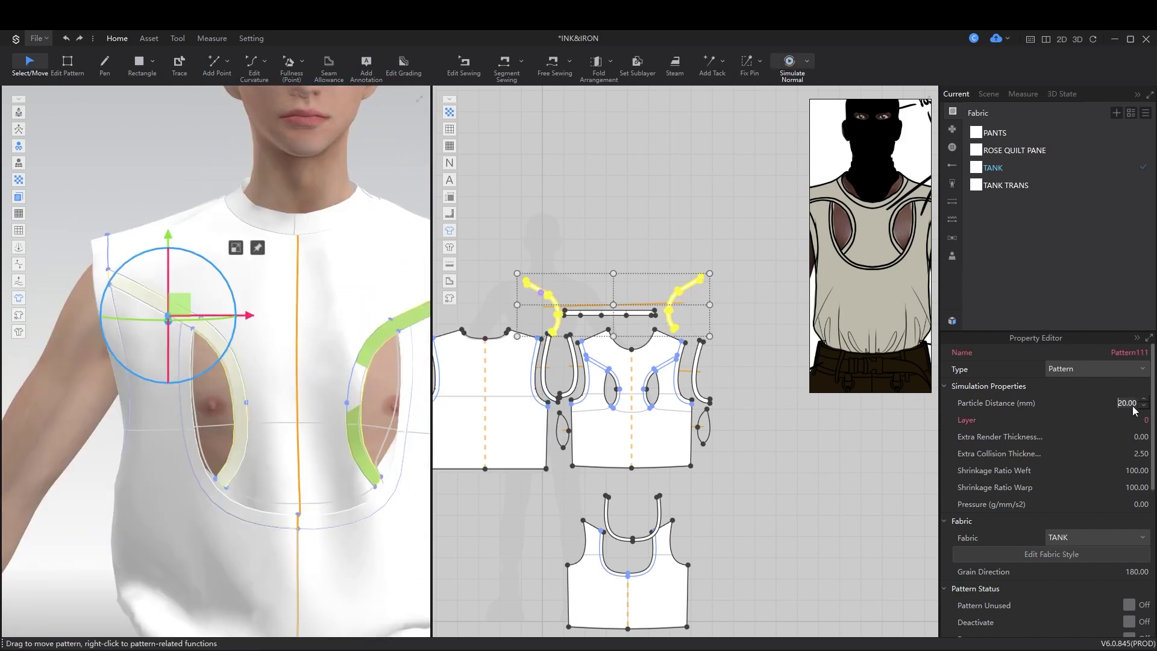
key("Return")
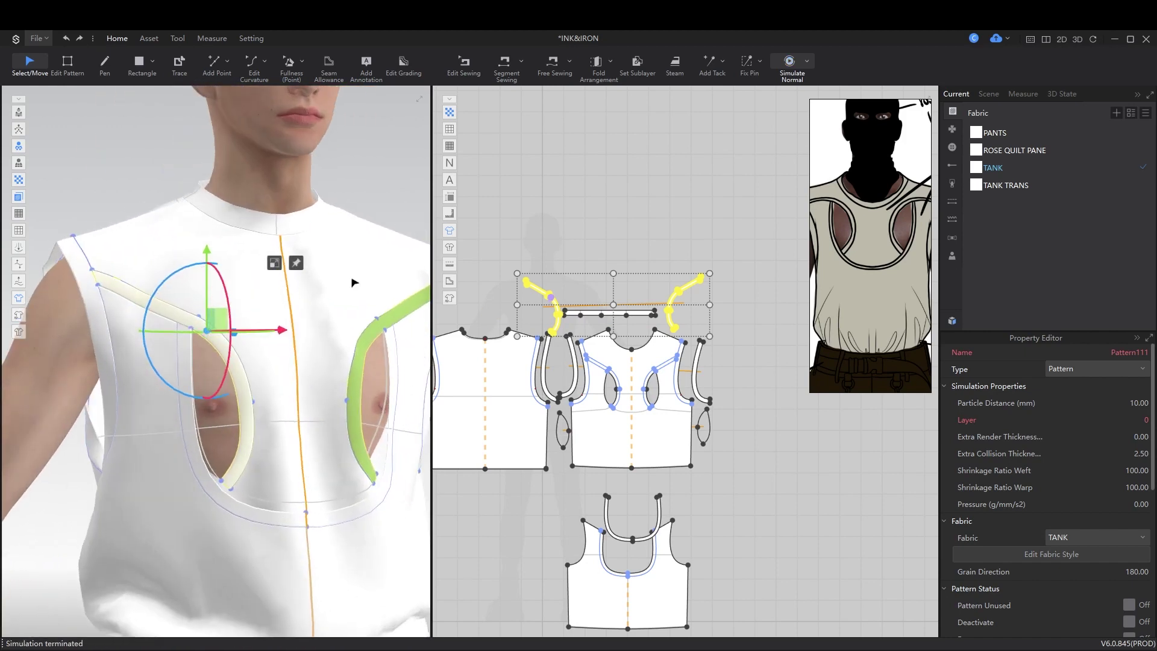
Step: Check the mirrored cutout band on the avatar and save the project
right_click_drag(354, 282, 337, 289)
left_click(684, 305)
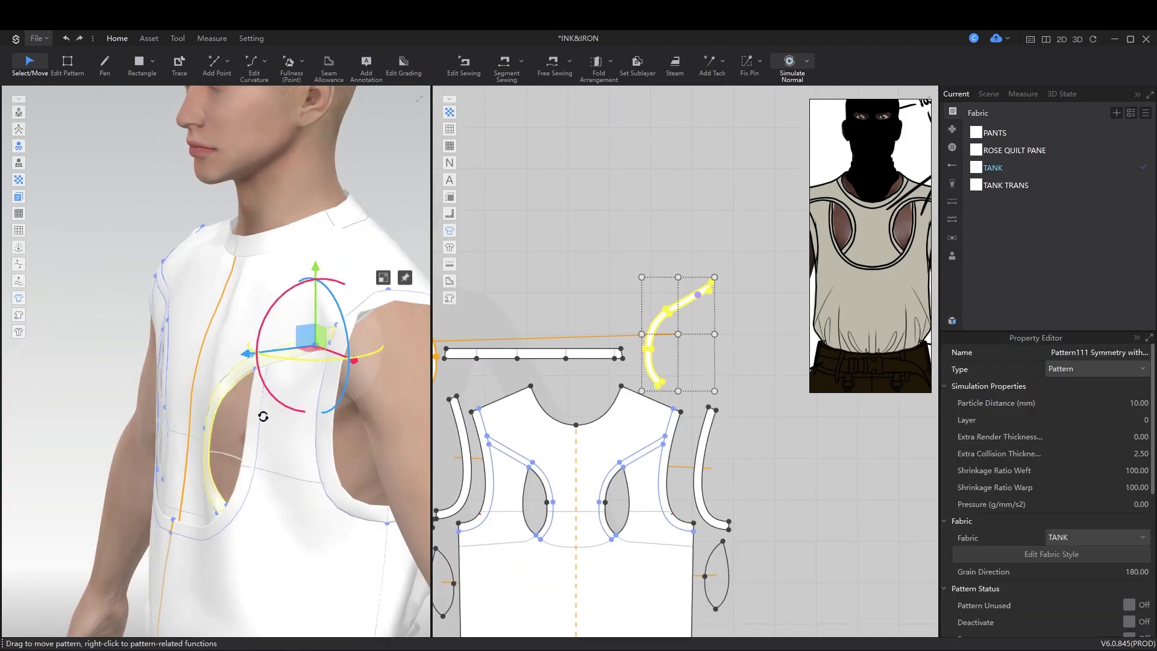
key("2")
left_click(368, 400)
left_click(332, 359)
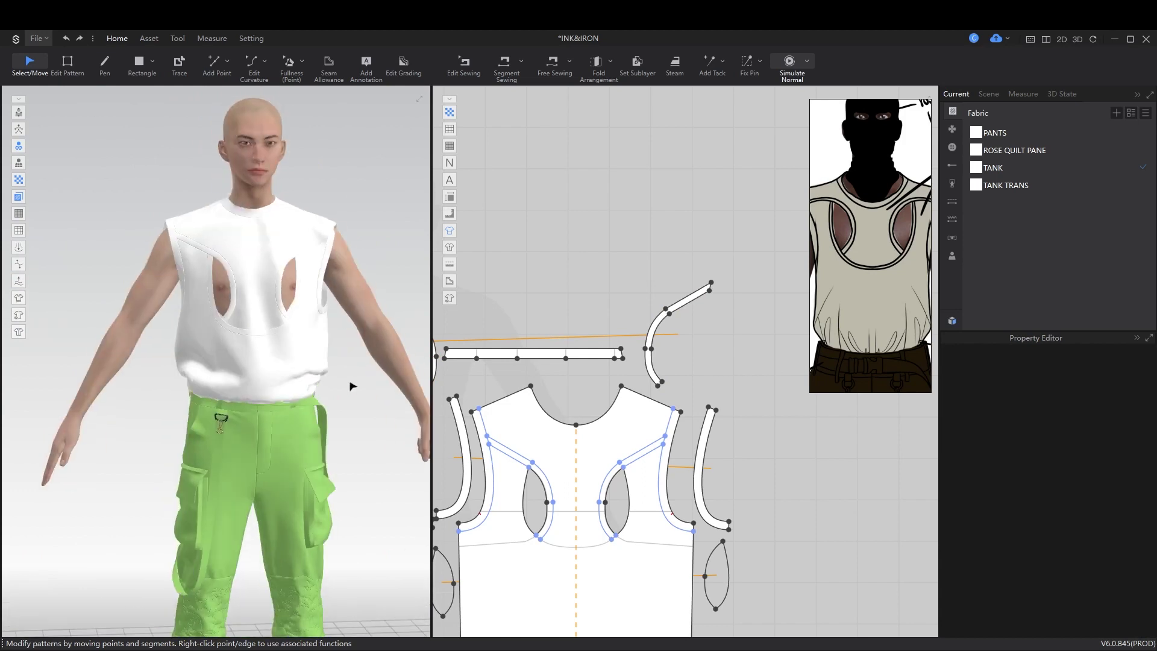
key("ctrl+s")
Step: Bring the saved balaclava mask pattern pieces into the project and place them above the tank patterns in the 2D layout
left_click(36, 38)
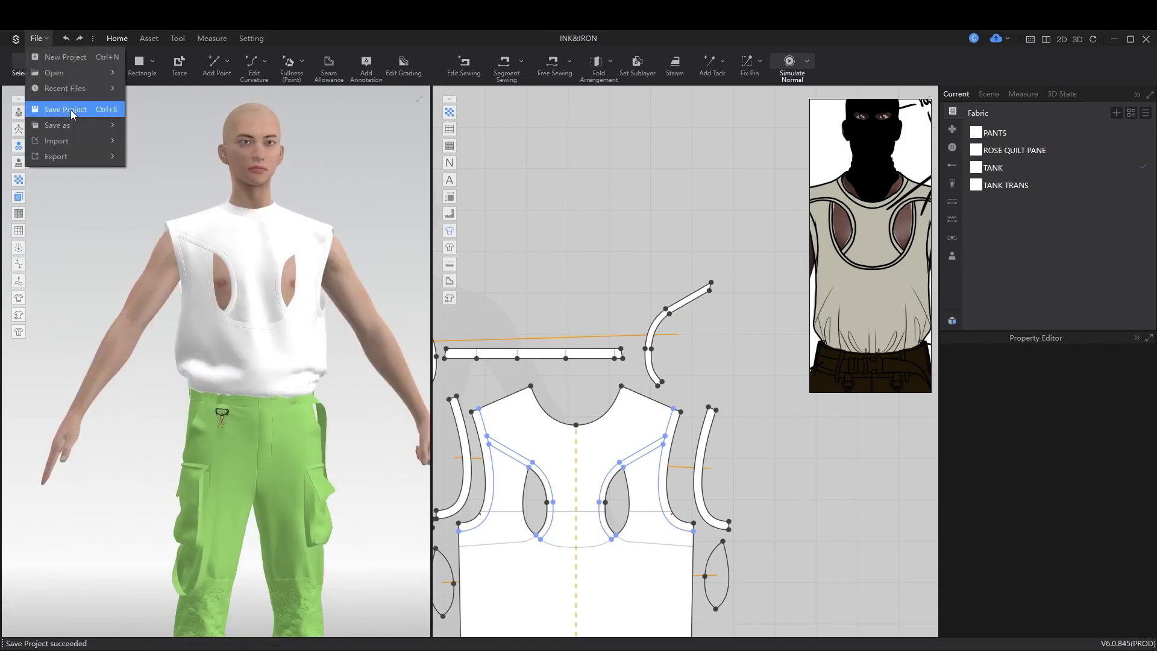
left_click(90, 108)
left_click(229, 482)
left_click(490, 619)
left_click(597, 412)
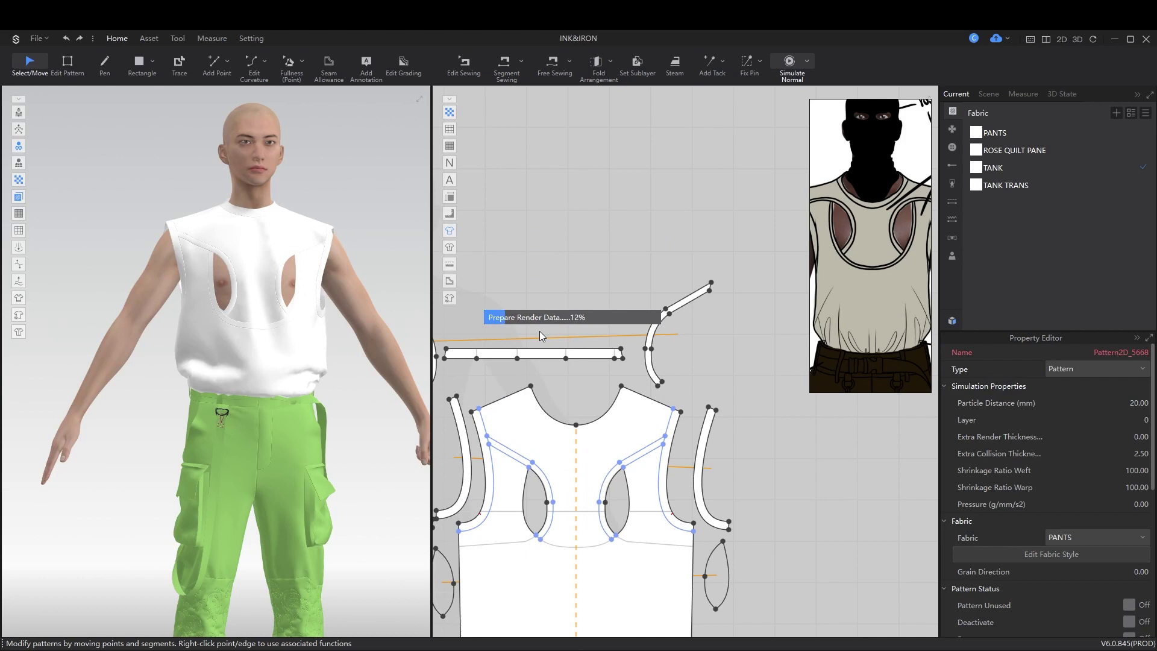
left_click(697, 149)
Step: Position the imported mask pieces upright in 3D beside the avatar's head, facing sideways
left_click_drag(256, 500, 271, 169)
scroll(251, 493, "up", 5)
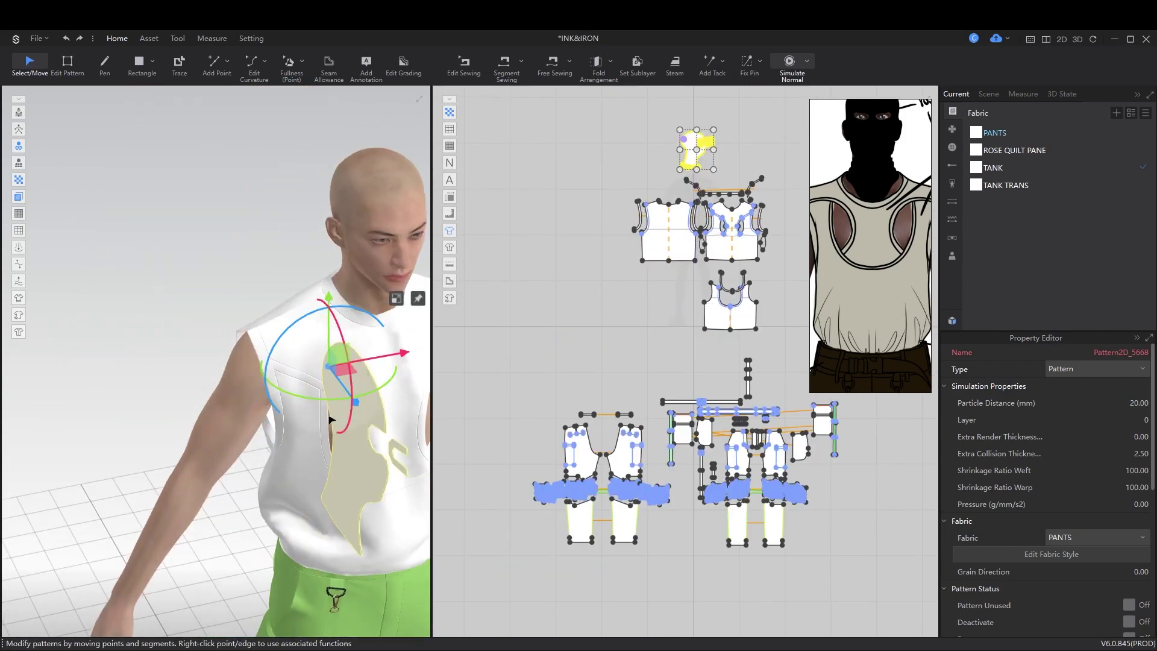
key("6")
scroll(188, 182, "up", 3)
key("2")
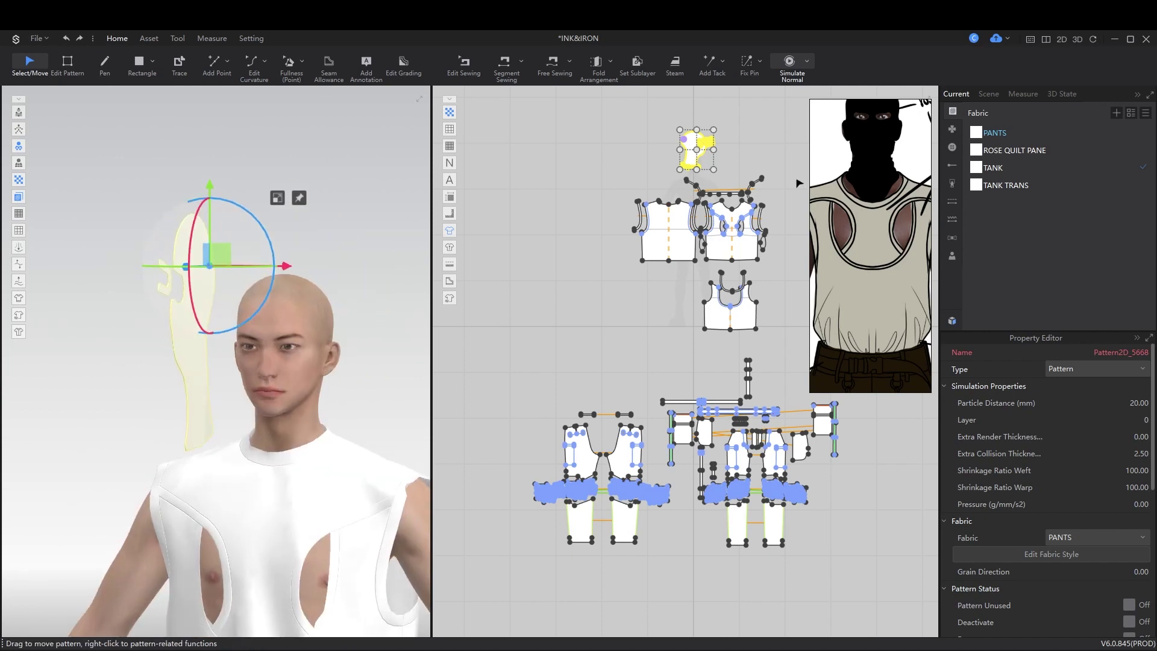
scroll(715, 127, "up", 10)
left_click_drag(693, 219, 679, 250)
left_click(180, 277)
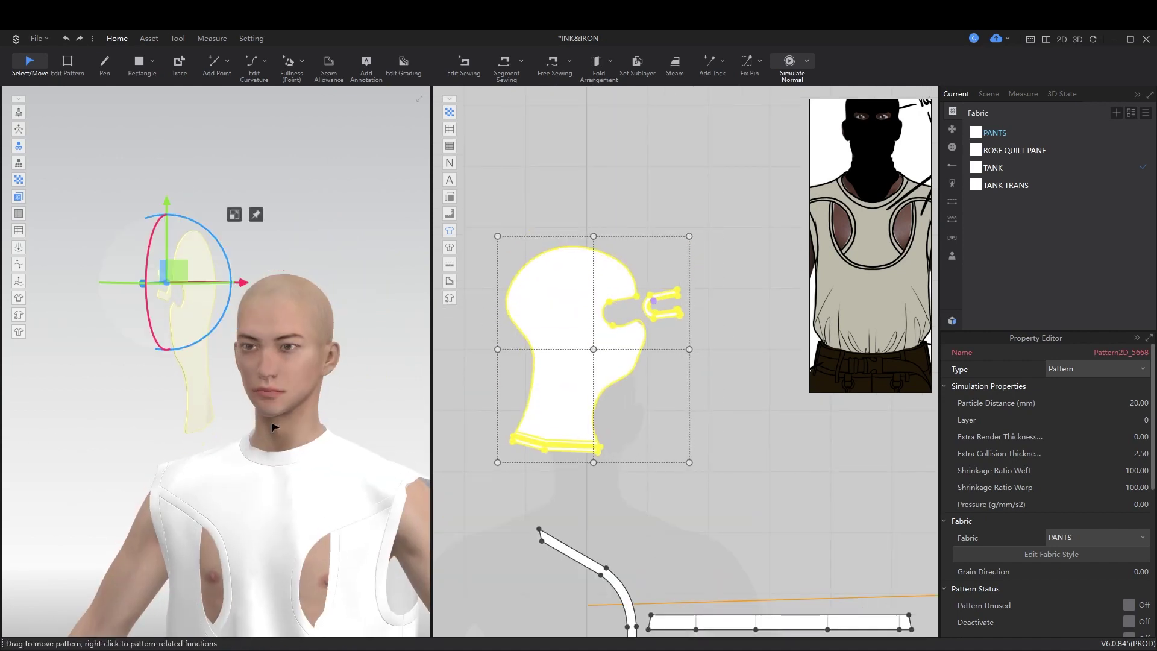
key("4")
key("2")
Step: Free-sew the outer edge of the U-shaped eye band to the eye opening of the mask panel
key("m")
scroll(663, 272, "up", 5)
left_click(687, 257)
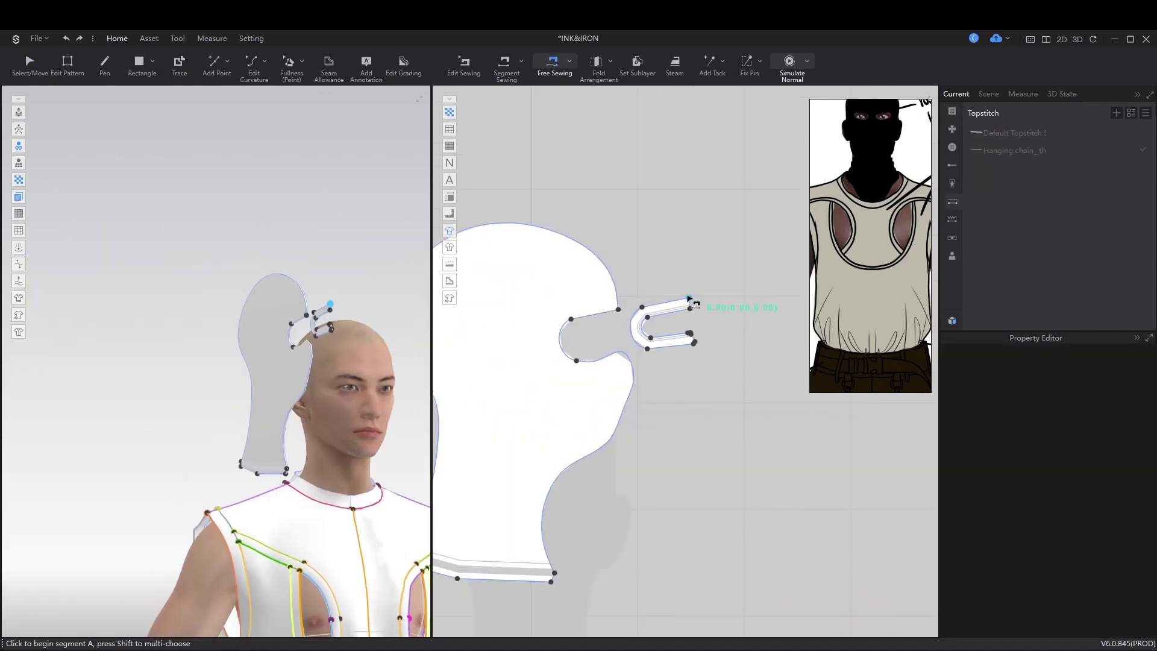
left_click(563, 358)
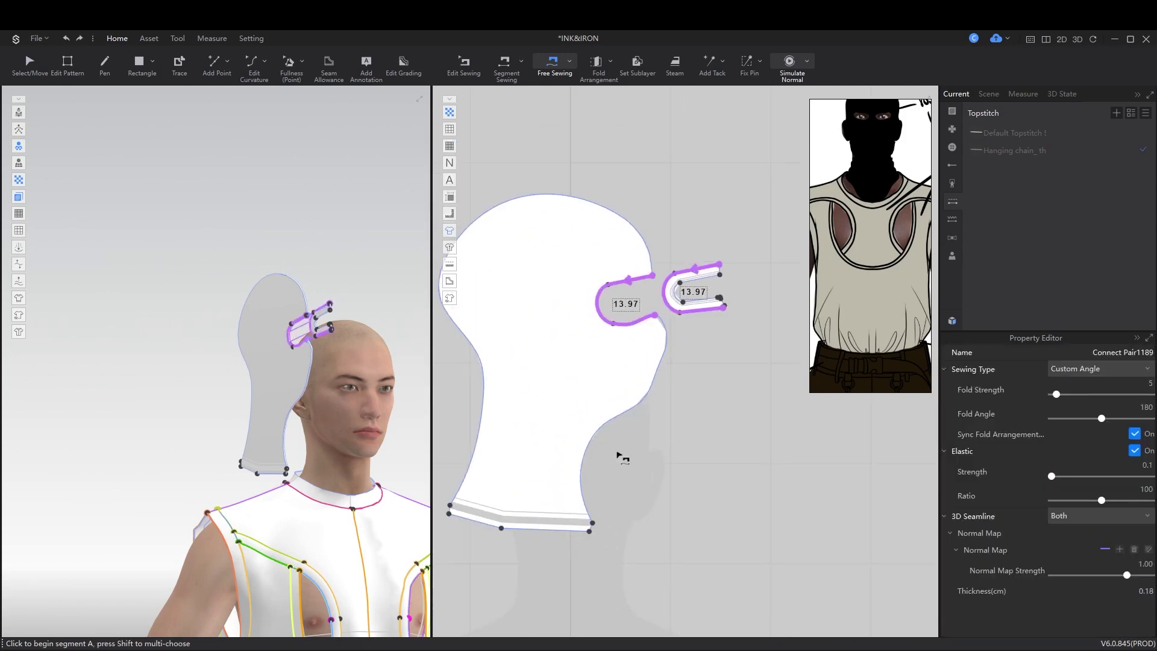
scroll(563, 358, "down", 10)
Step: Create a new fabric named MASK and give it the Leather_Cowhide physical preset
key("a")
left_click(1117, 113)
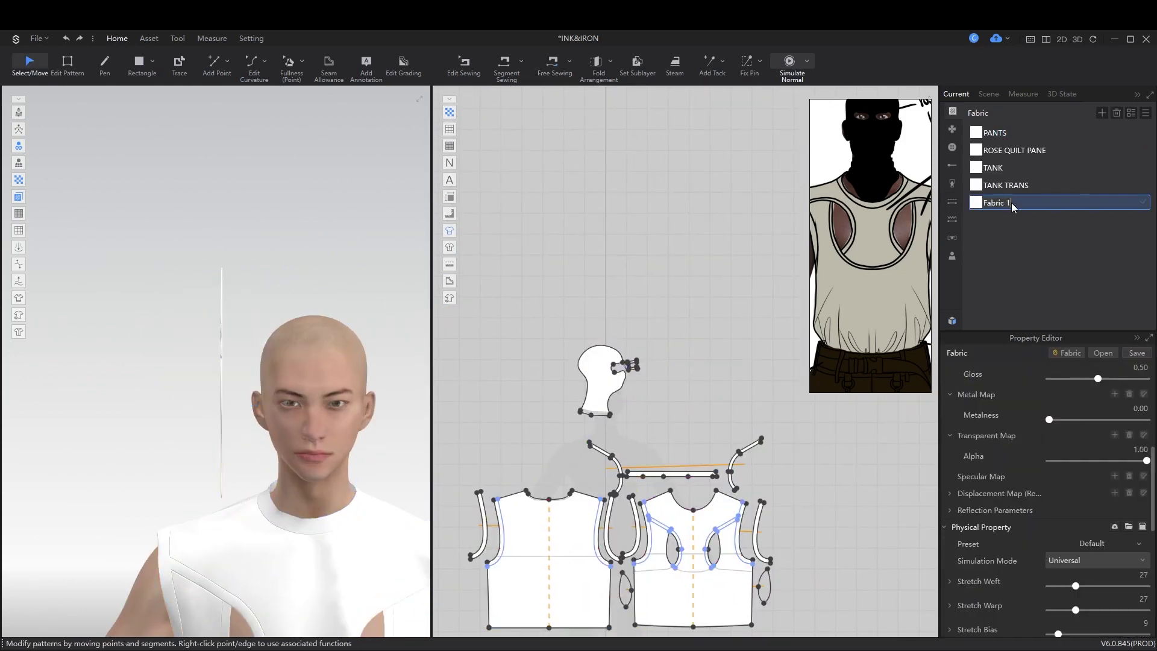
type("MASK")
key("Return")
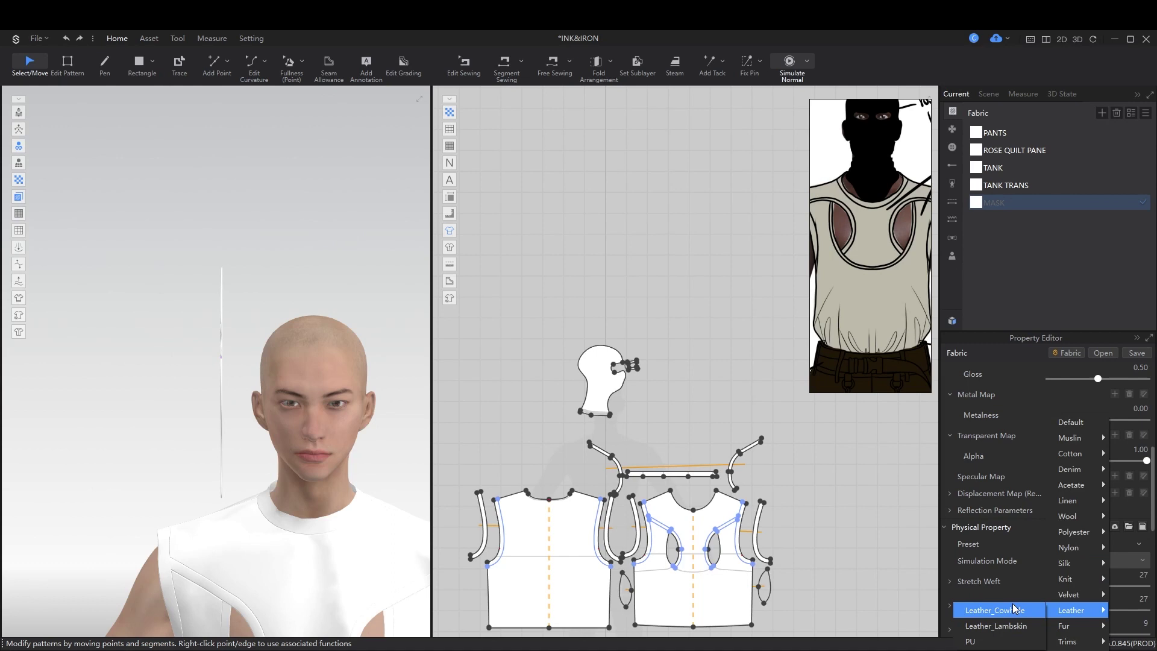
left_click(1017, 611)
Step: Create a symmetric copy of the mask pieces and place it on the other side of the avatar's head
left_click(603, 385)
scroll(179, 426, "down", 5)
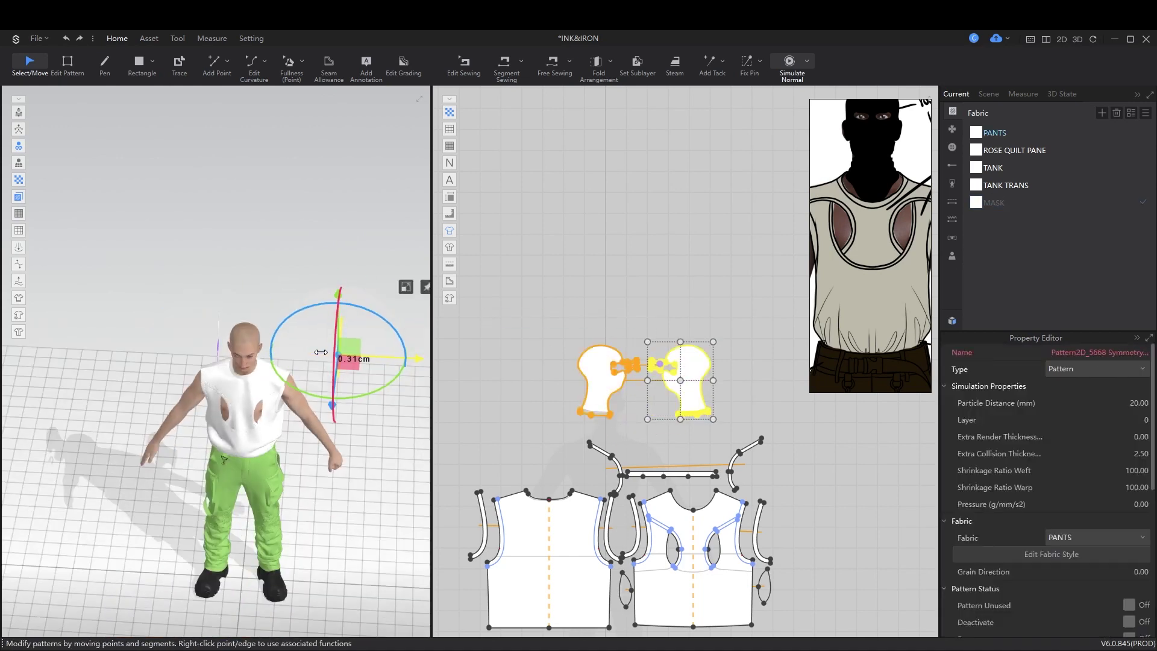
right_click(438, 417)
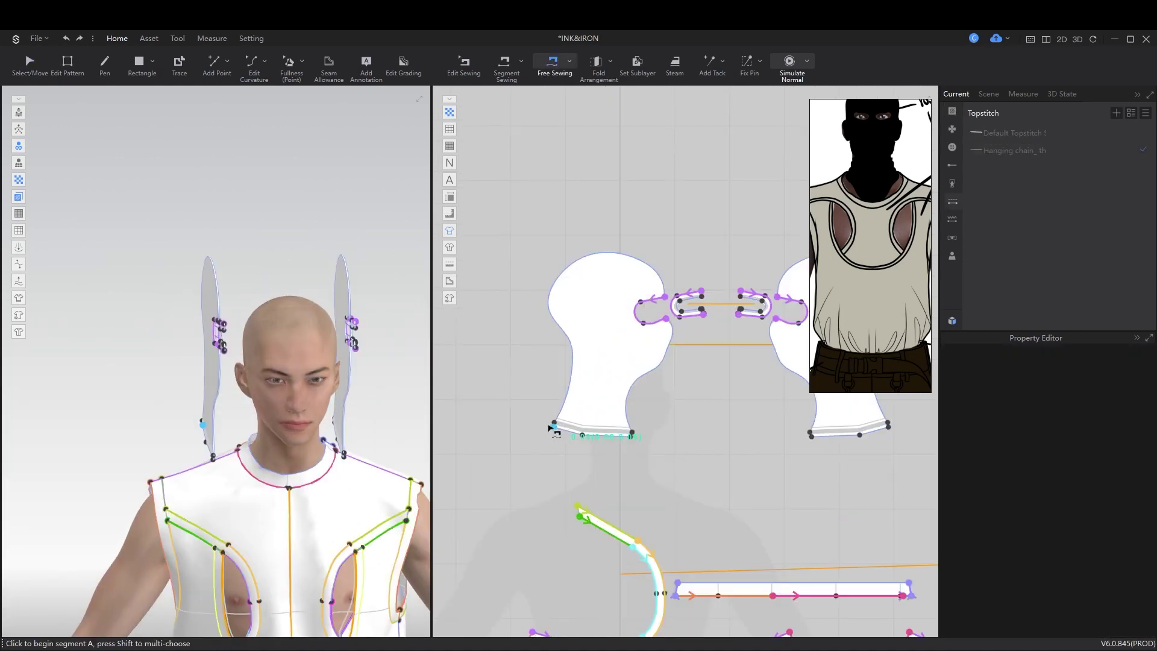
Step: Free-sew the two mask halves together along the back-and-crown edge and along the front edge below the eye opening
left_click(553, 429)
scroll(553, 429, "up", 3)
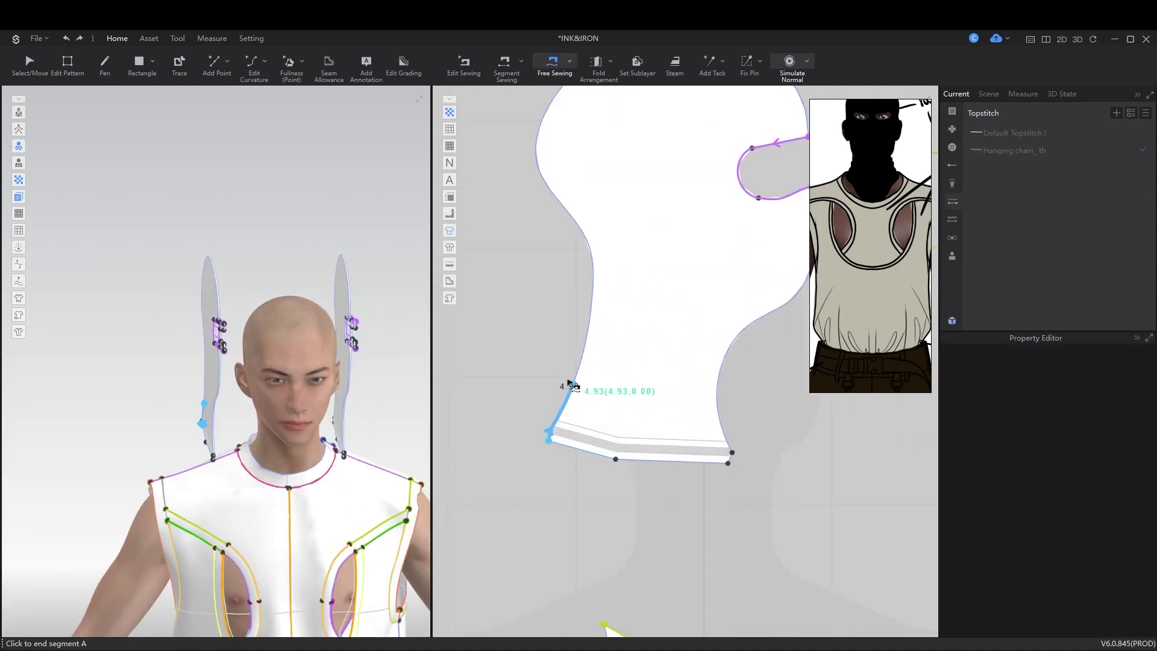
scroll(795, 412, "down", 5)
left_click(511, 417)
left_click(613, 401)
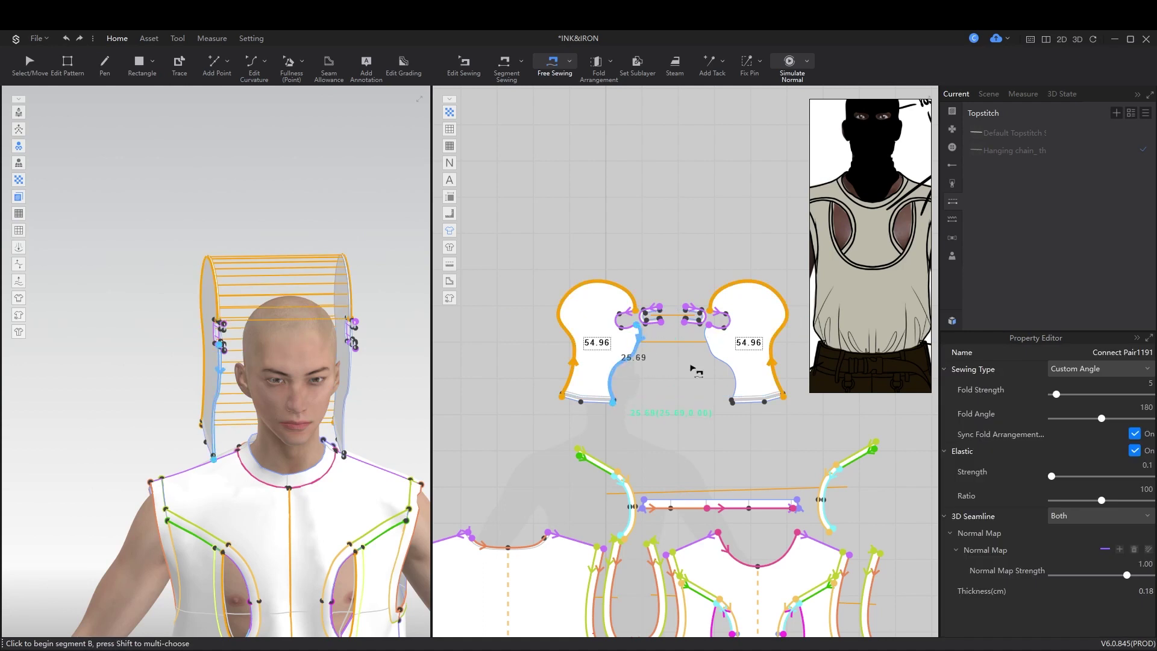
Step: Simulate both mask halves around the avatar's head, pulling the fabric into place over the face and back
key("a")
left_click_drag(504, 223, 808, 439)
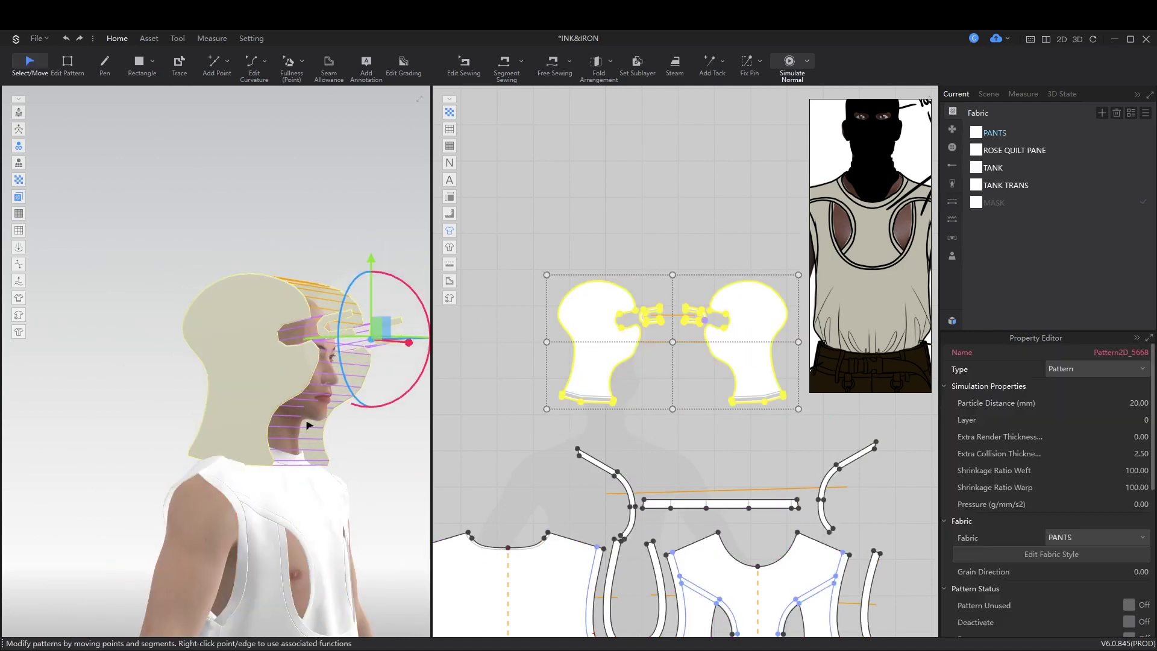
key("space")
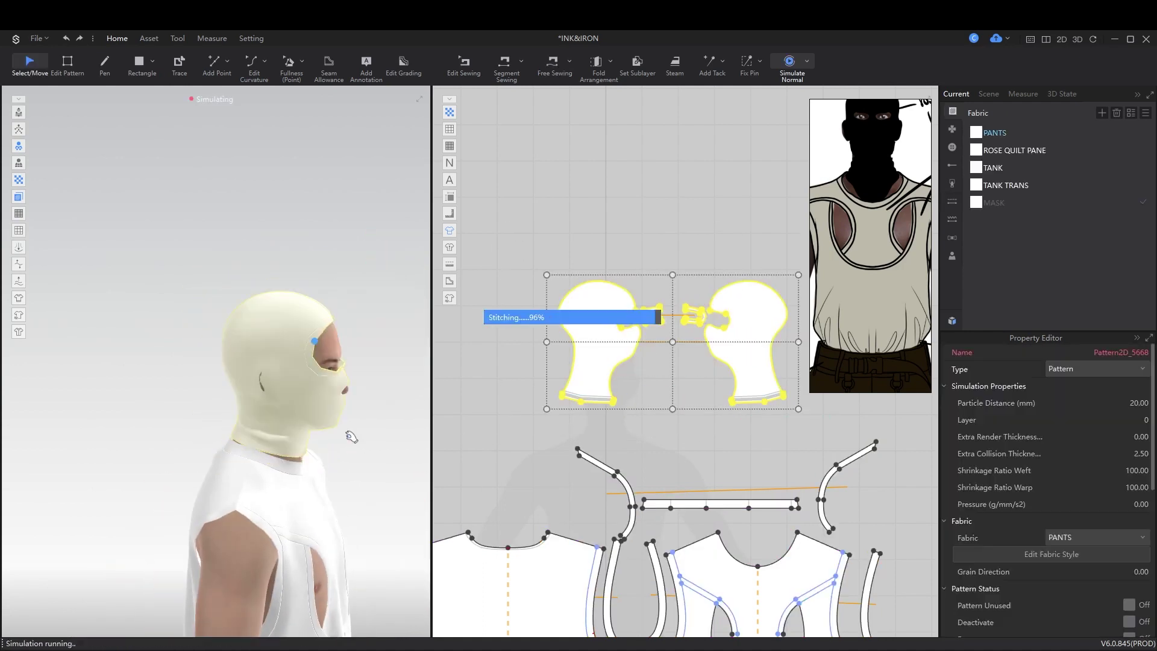
left_click_drag(328, 431, 404, 416)
right_click_drag(404, 416, 337, 386)
left_click_drag(305, 362, 243, 387)
right_click_drag(243, 387, 361, 337)
left_click_drag(361, 338, 387, 298)
key("space")
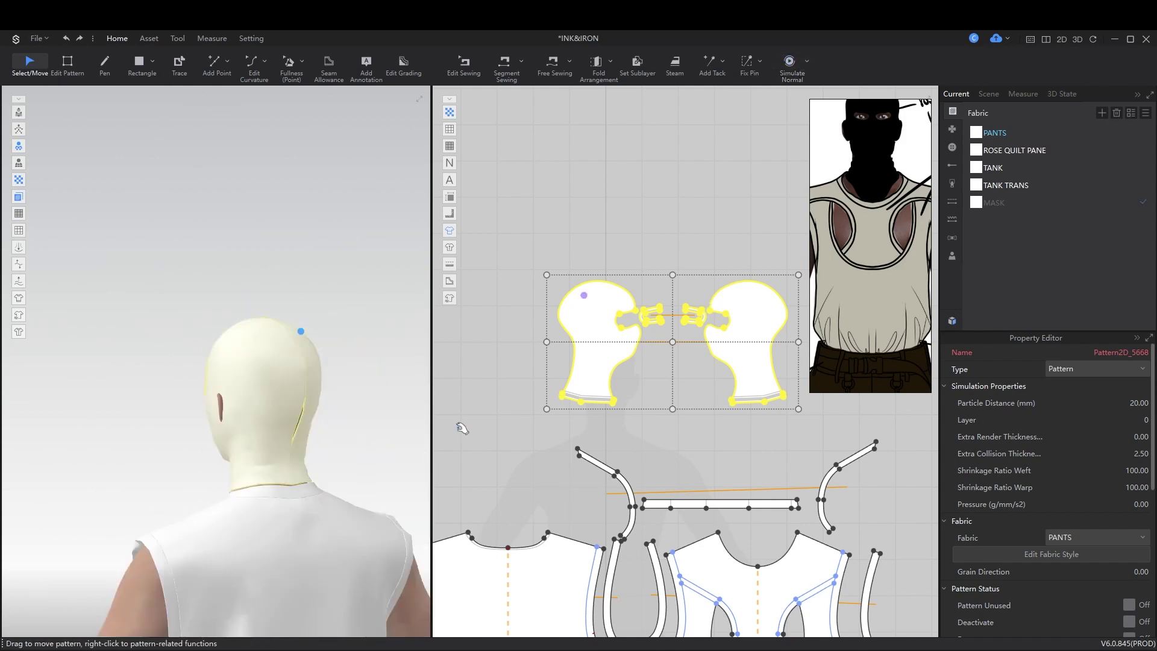
Step: Free-sew the upper and lower ends of the two eye bands together and simulate the mask
key("2")
key("n")
scroll(508, 378, "up", 6)
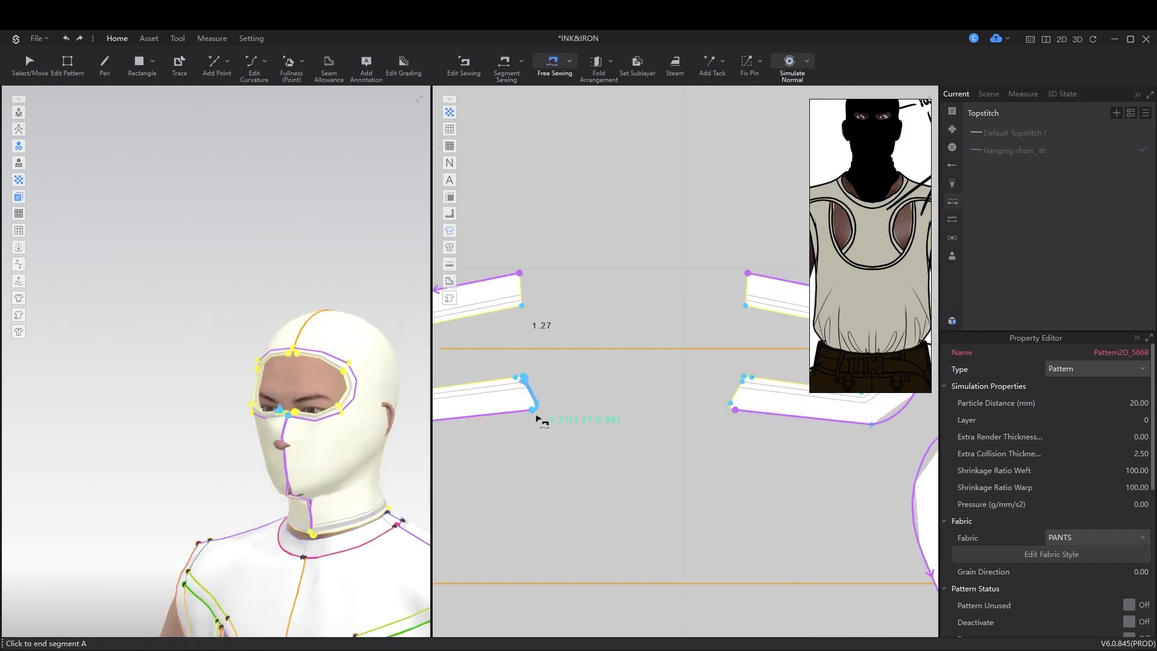
left_click(522, 275)
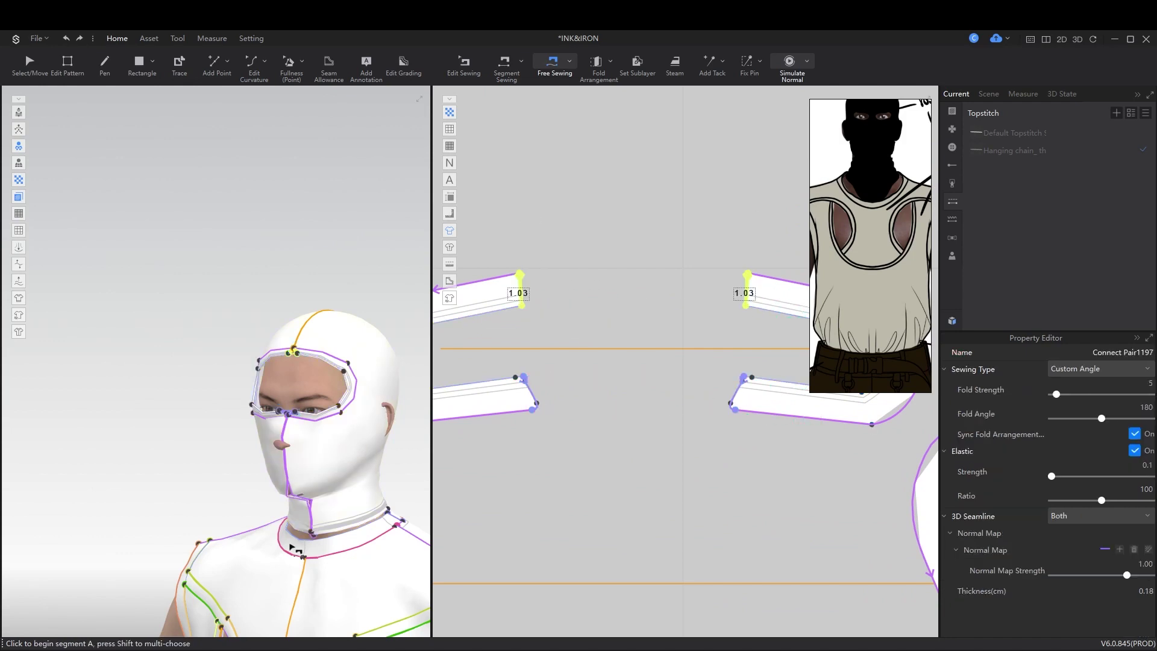
key("space")
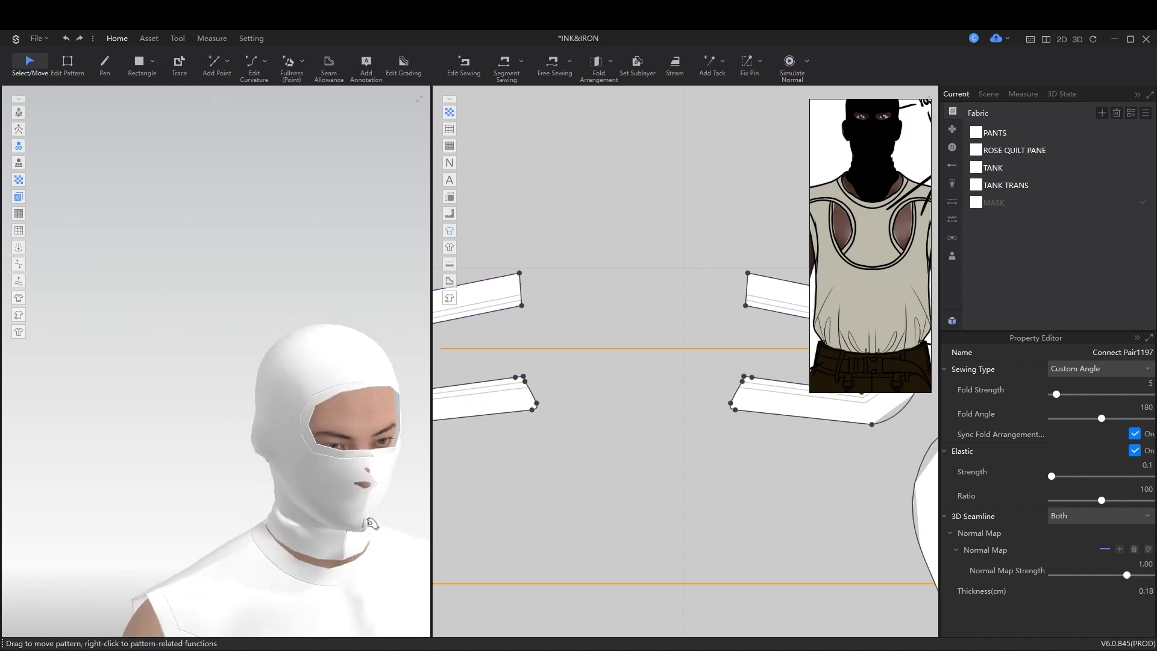
key("space")
Step: Turn on elastic for the inner edge of the eye bands with strength 14.3 and ratio 55
key("z")
scroll(593, 432, "down", 5)
left_click(525, 410)
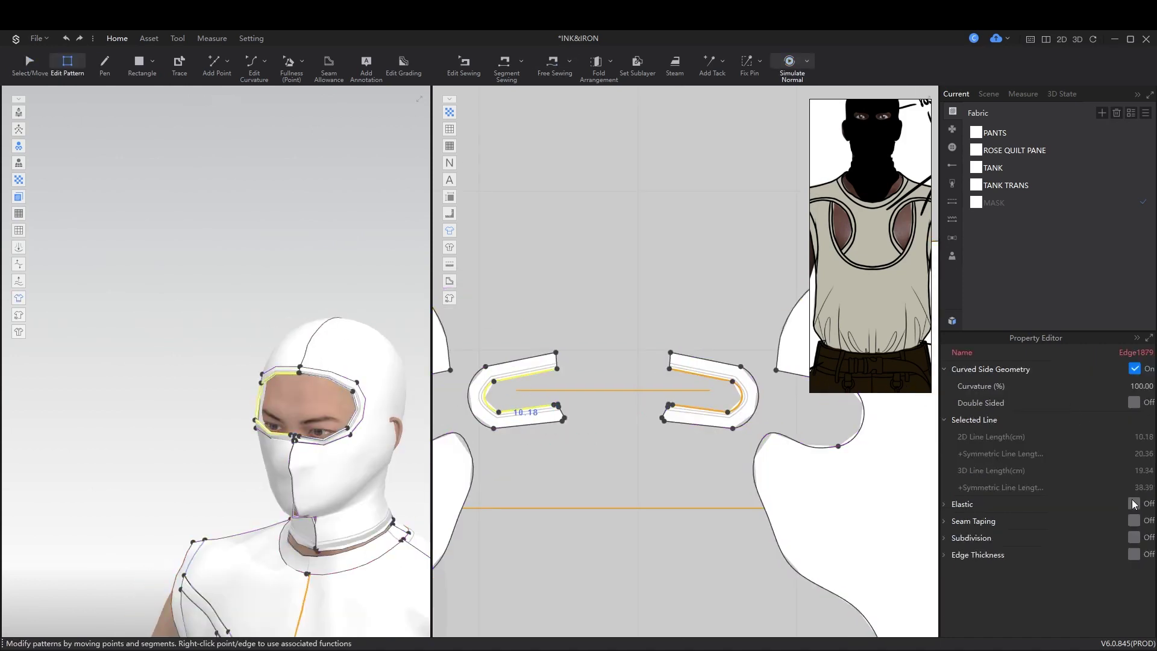
left_click(1135, 504)
Step: Simulate the elasticated mask, pulling the fabric into shape around the nose and mouth
key("space")
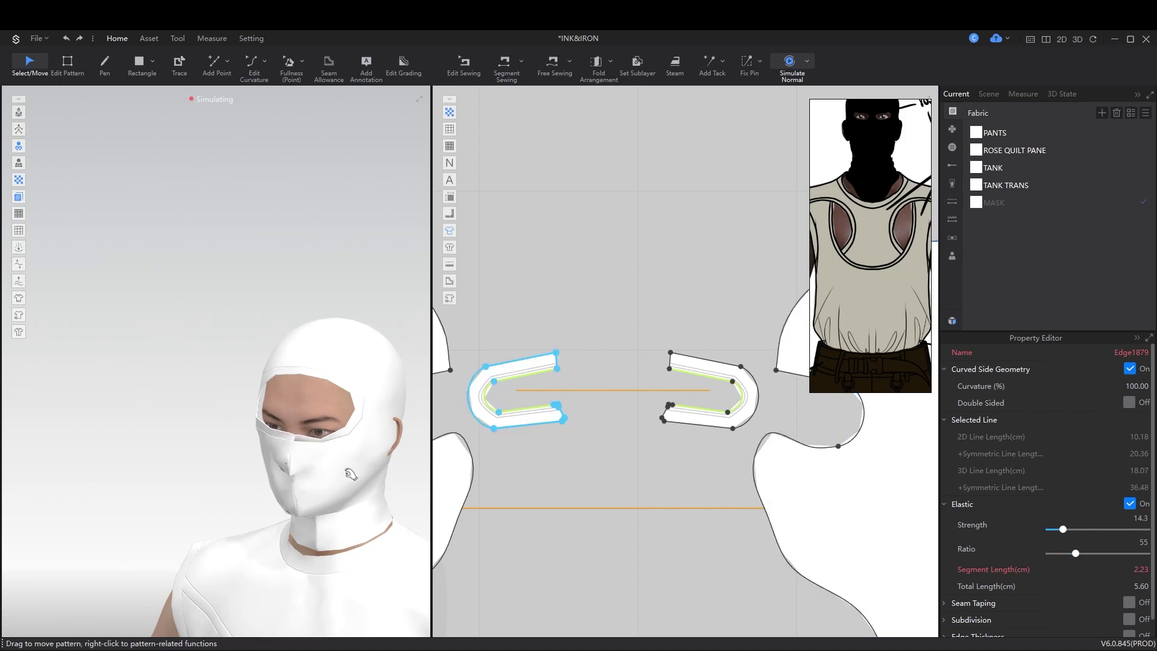
left_click_drag(350, 474, 213, 420)
left_click_drag(239, 489, 326, 570)
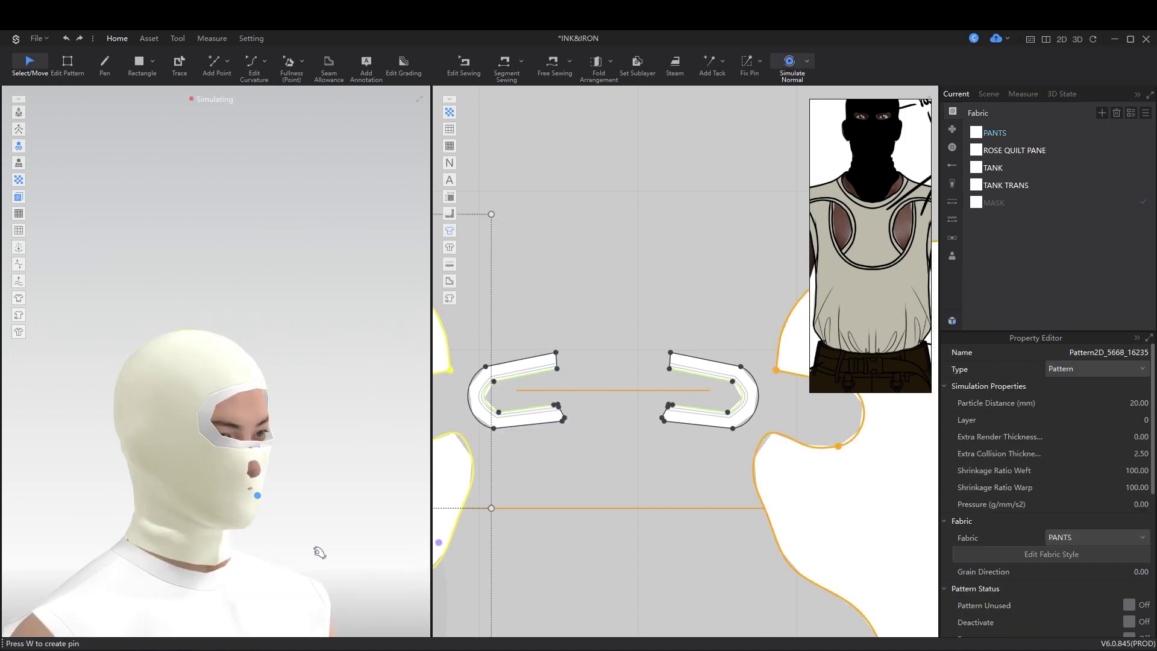
key("space")
Step: Set the particle distance of all mask pieces to 10 mm
scroll(645, 341, "down", 5)
left_click_drag(483, 240, 770, 491)
left_click(1139, 403)
type("10")
key("Return")
Step: Simulate the refined mask and check its fit around the eyes, nose and neck
middle_click_drag(236, 460, 281, 369)
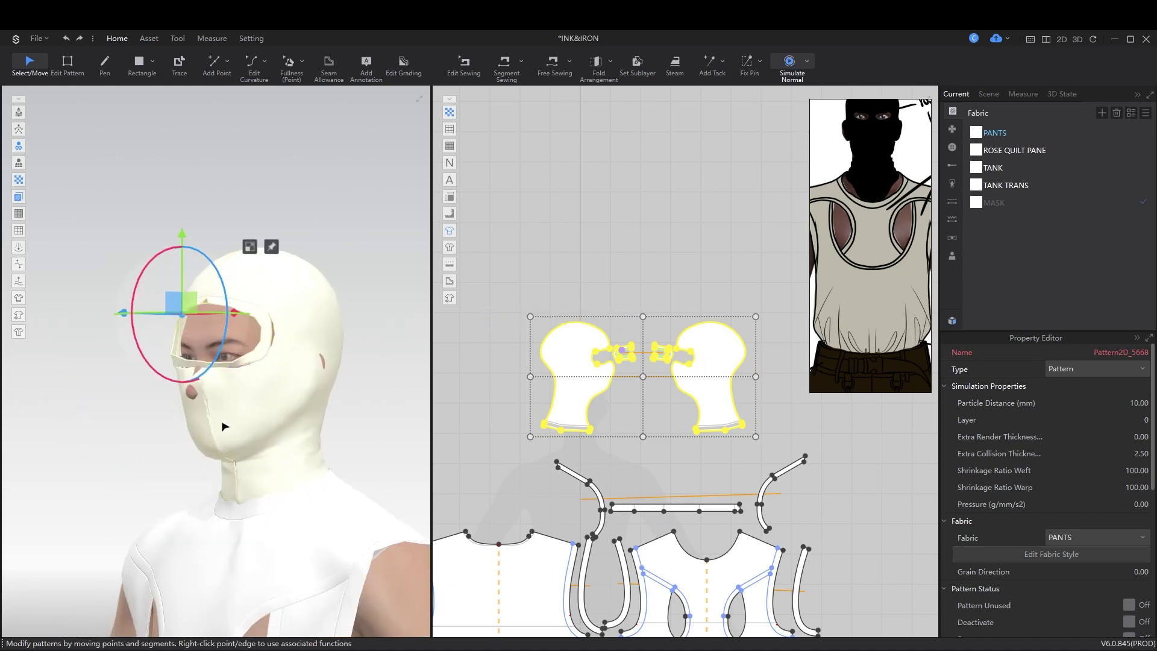
right_click_drag(201, 449, 229, 318)
key("space")
mouse_move(257, 385)
right_mouse_down()
mouse_move(235, 325)
mouse_move(300, 387)
mouse_move(256, 395)
right_mouse_up()
right_click_drag(96, 363, 241, 370)
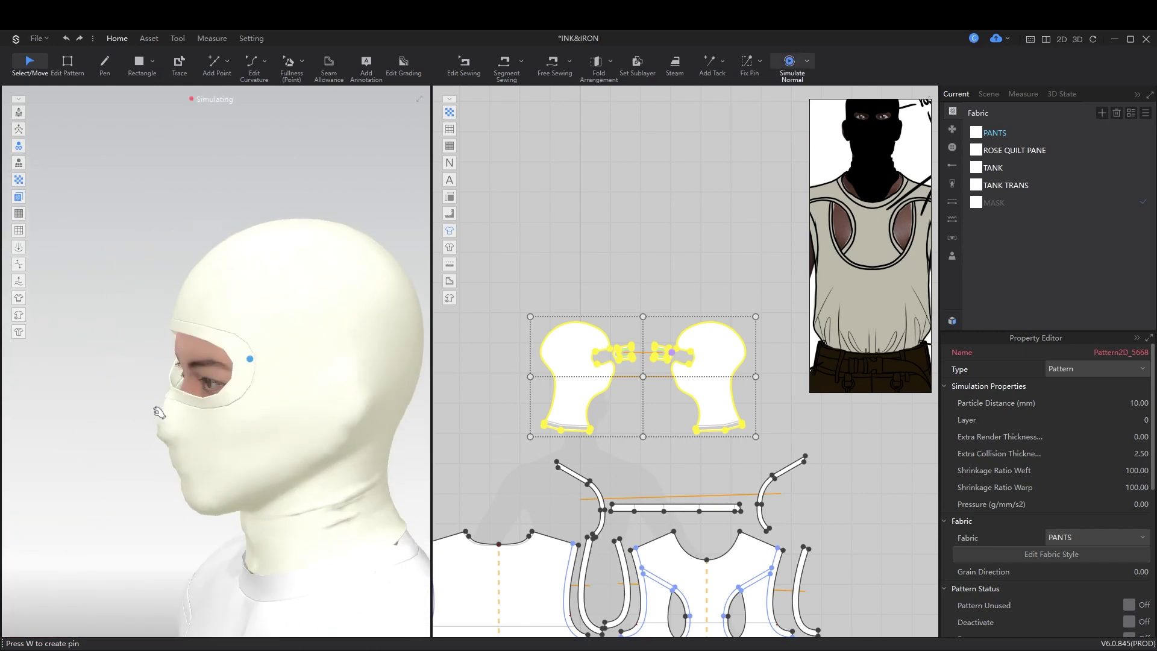
right_click_drag(117, 409, 242, 354)
right_click_drag(156, 441, 165, 423)
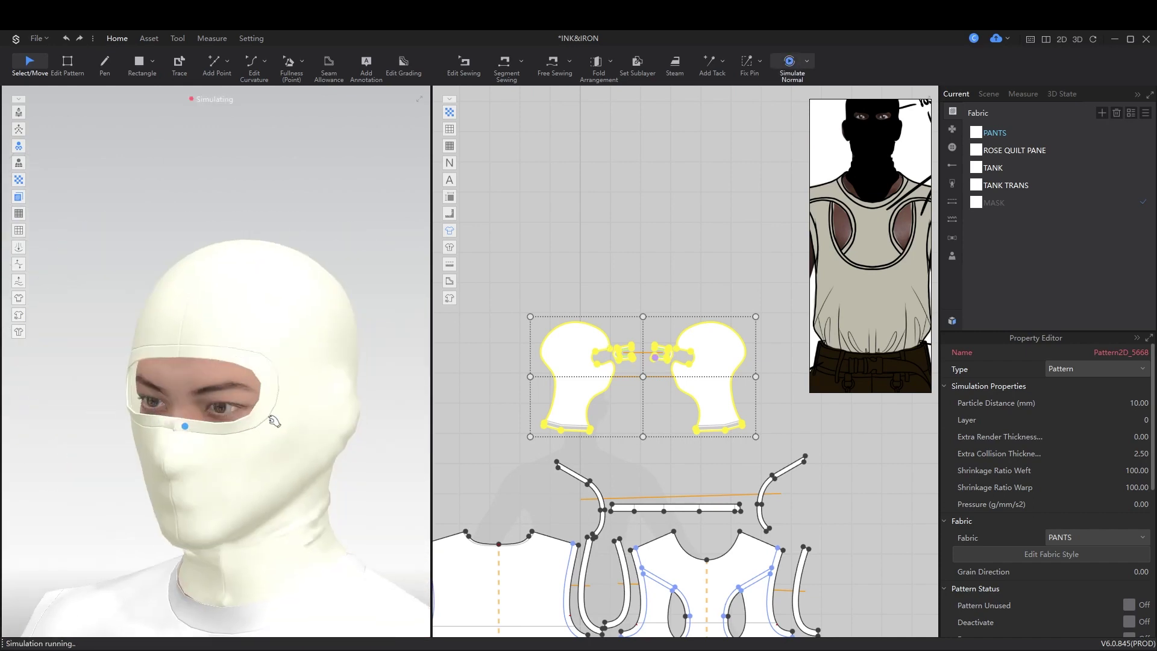